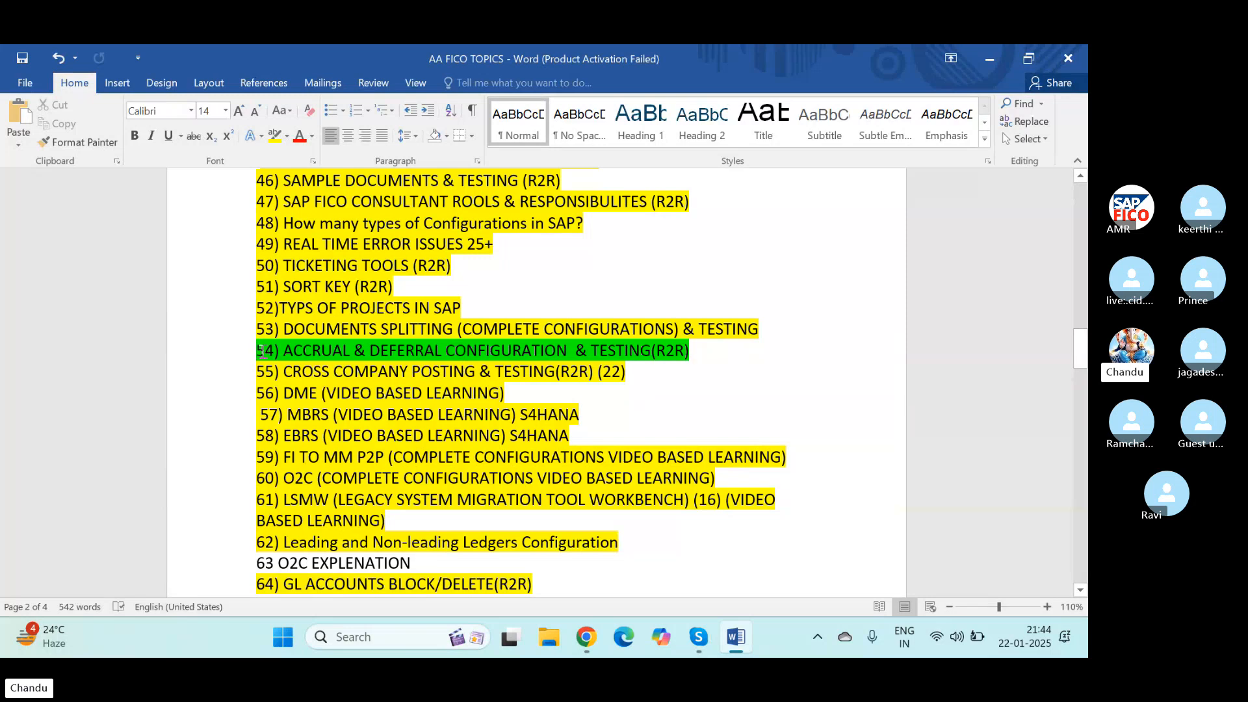
Step: Highlight topic 54, ACCRUAL & DEFERRAL CONFIGURATION & TESTING(R2R), in yellow in the topics list
drag(253, 352, 696, 353)
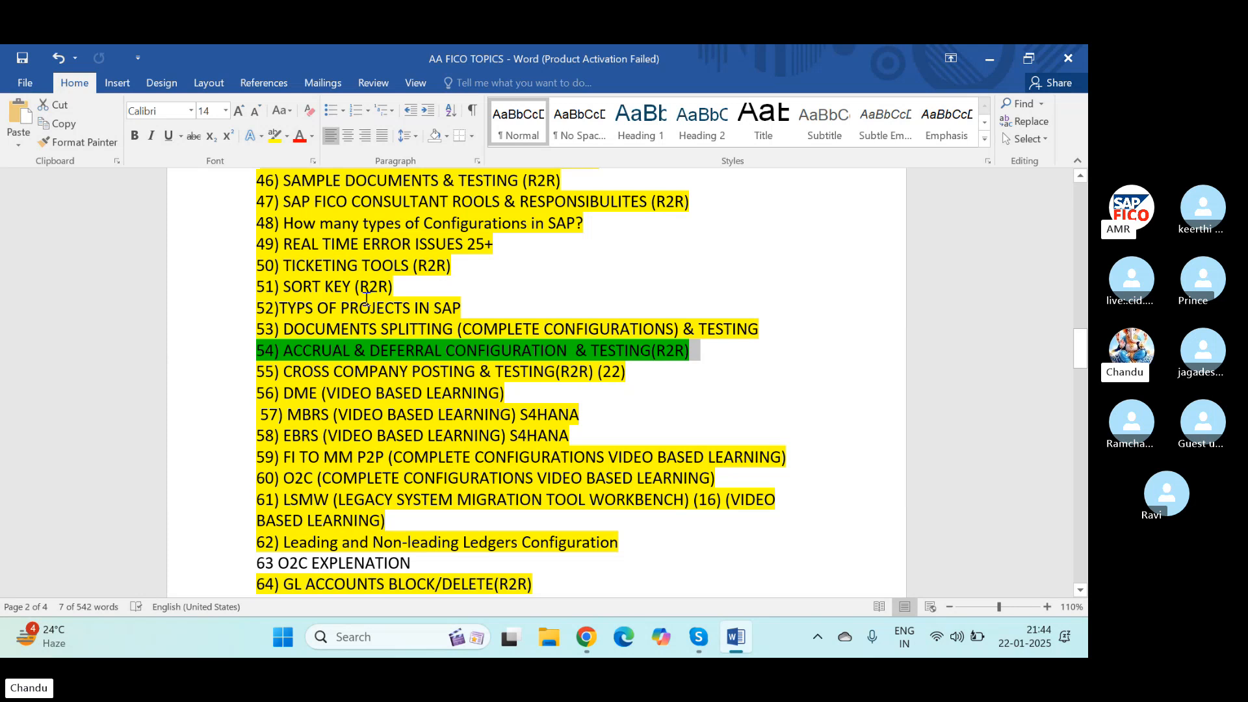
click(273, 135)
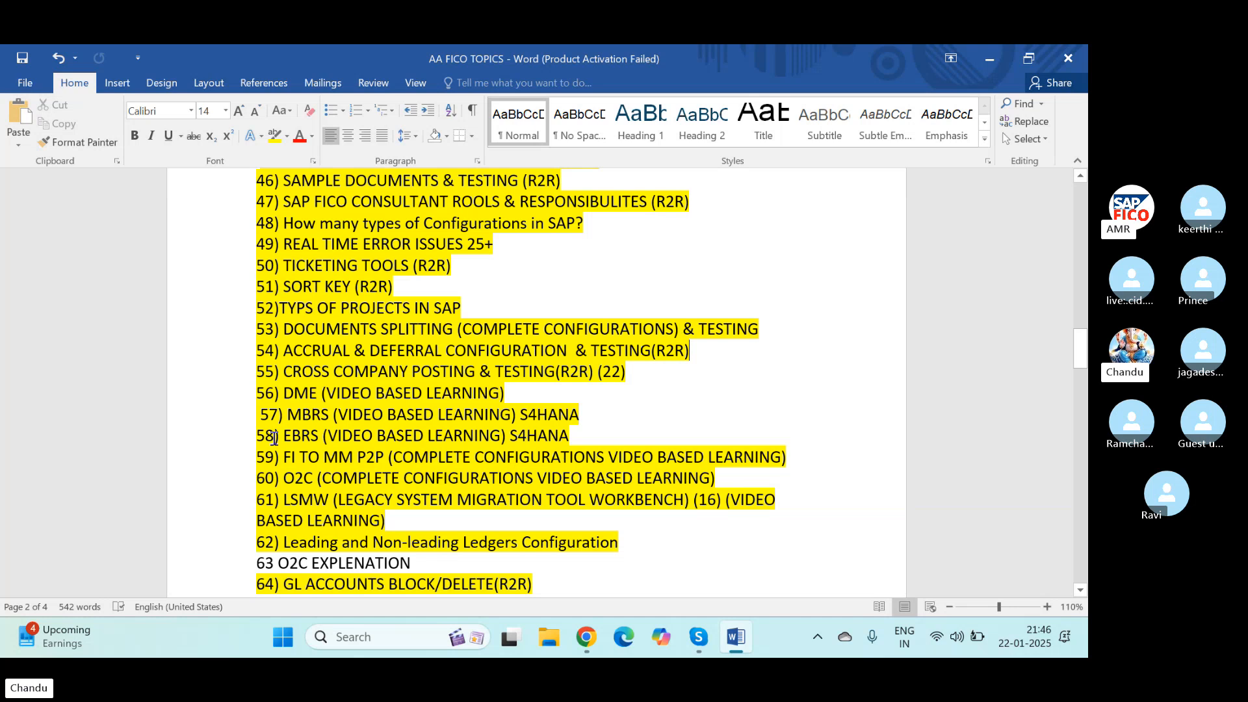
Step: Switch to the Skype meeting call, open its chat and hide the people at the top of the call
click(699, 637)
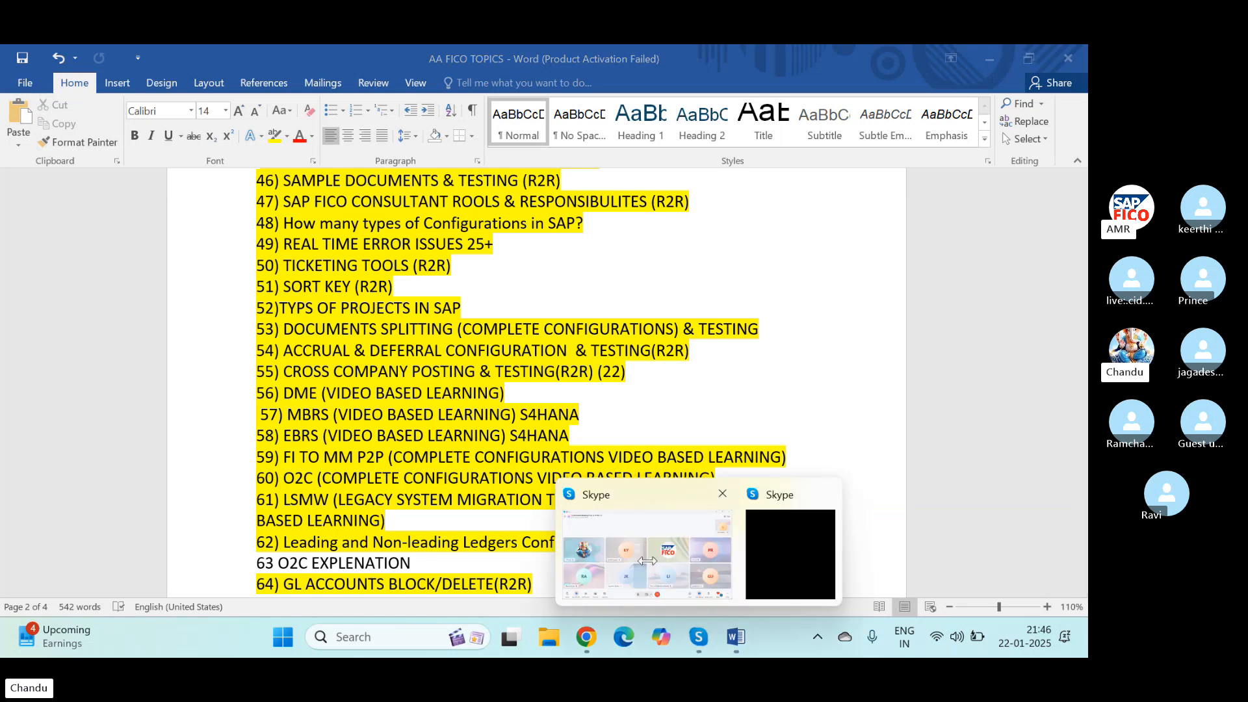
click(647, 561)
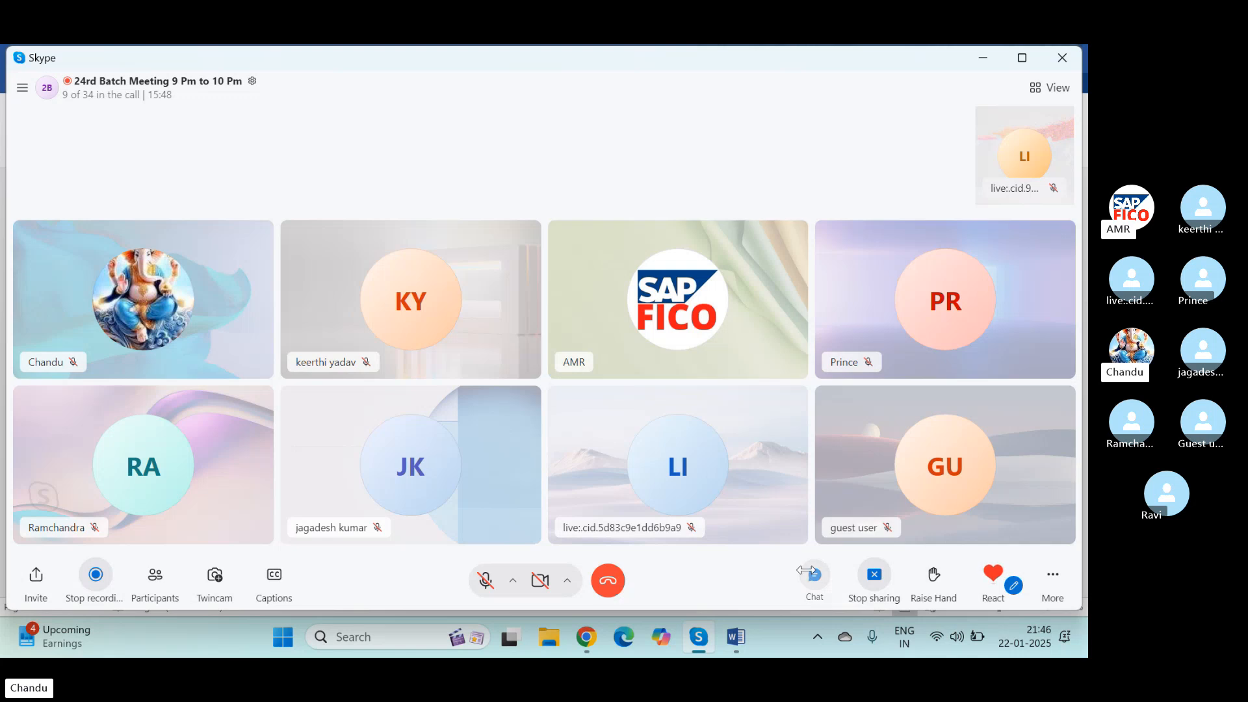
click(809, 573)
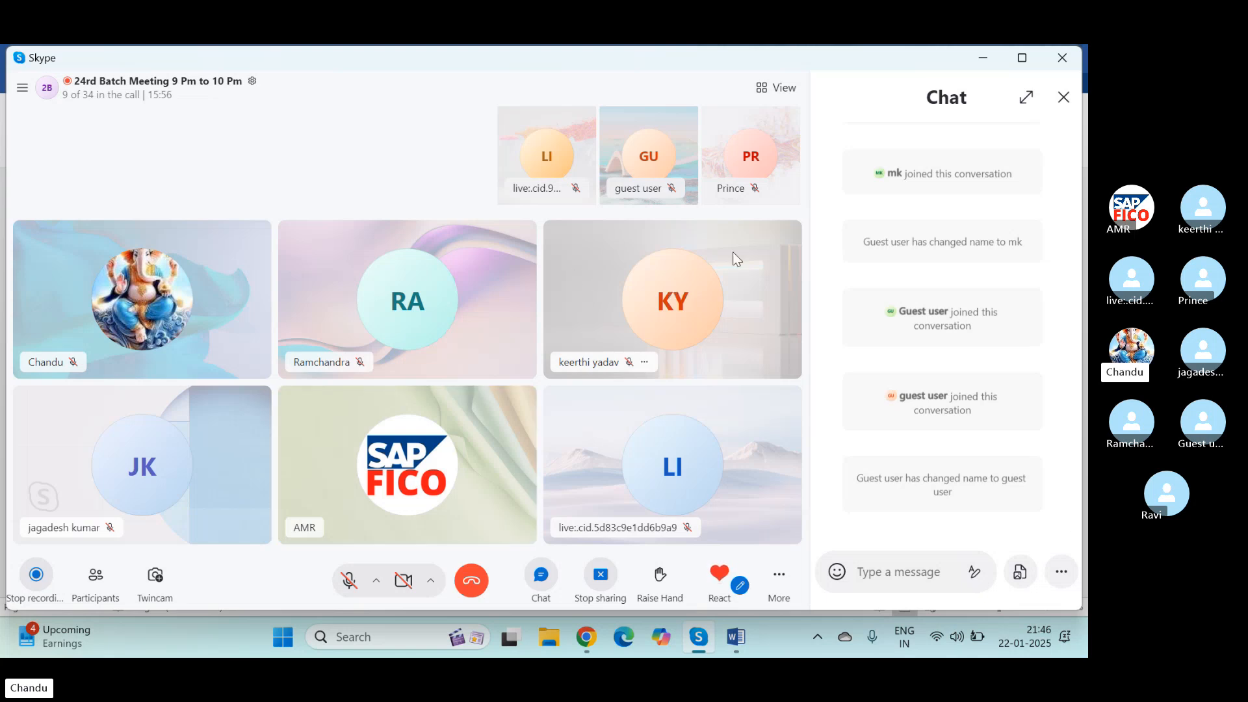
click(775, 88)
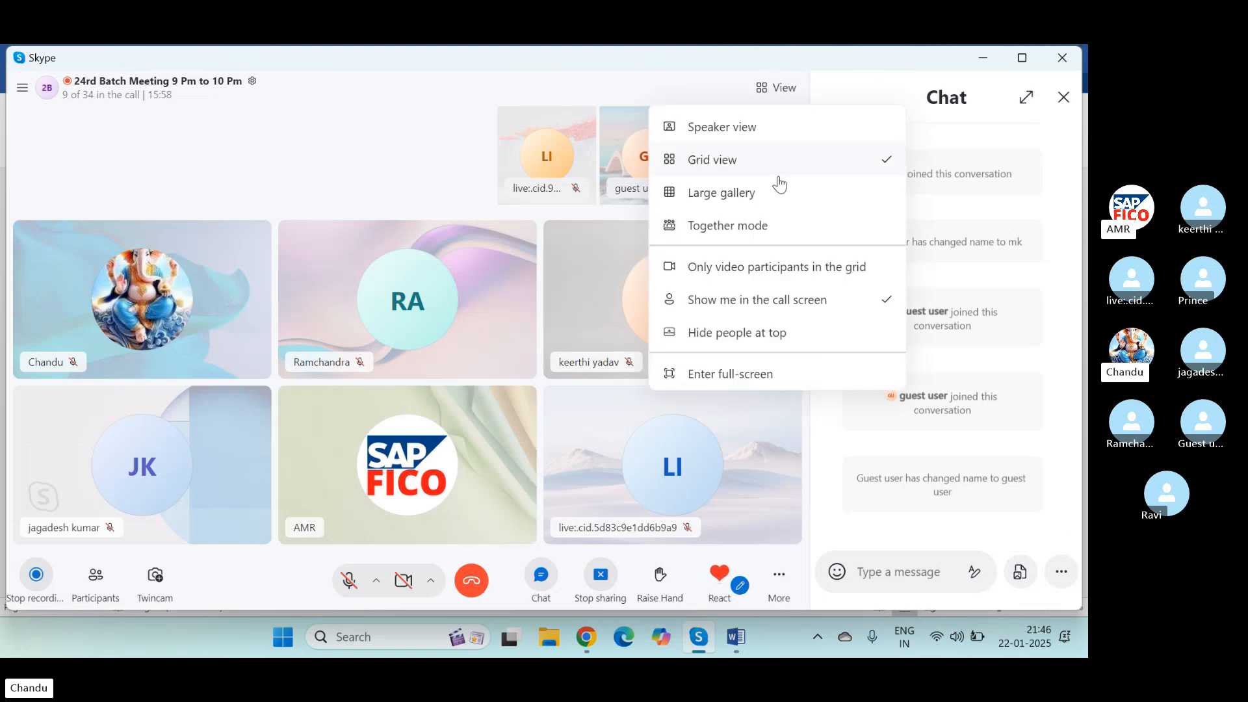
click(724, 334)
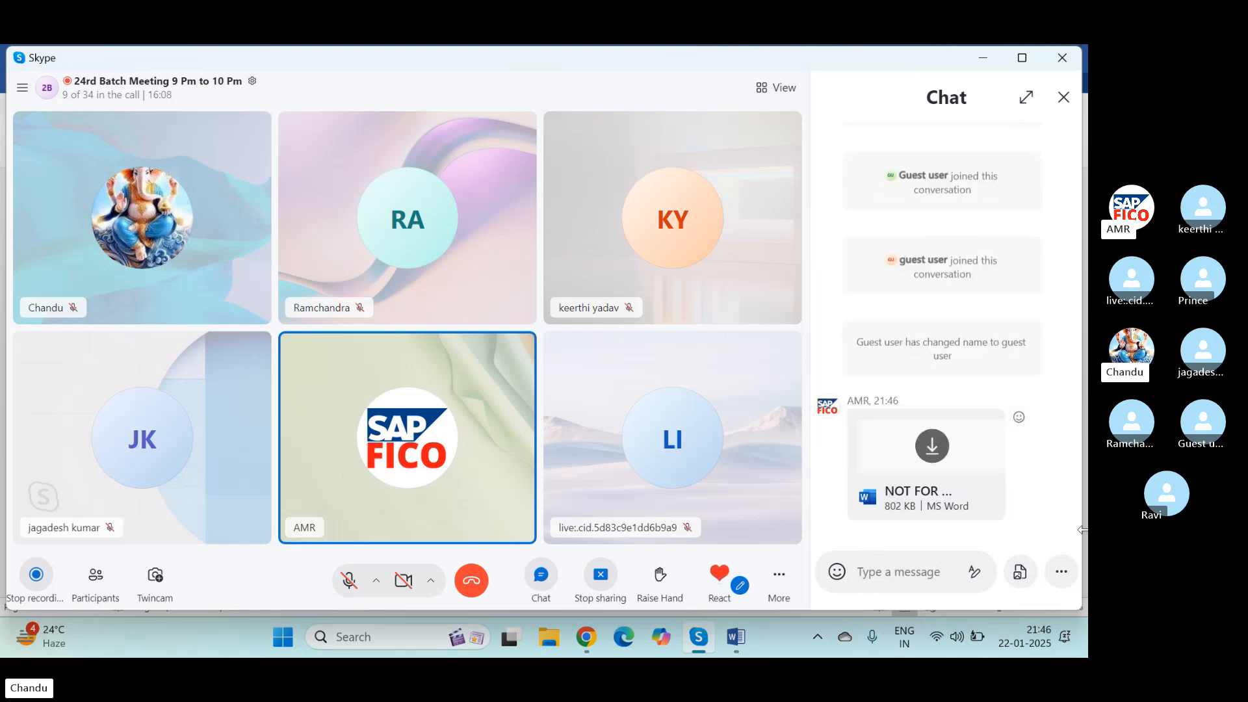
Step: Accept the shared file NOT FOR STUDENTS.DOCX from the meeting chat and open it in Word
click(933, 453)
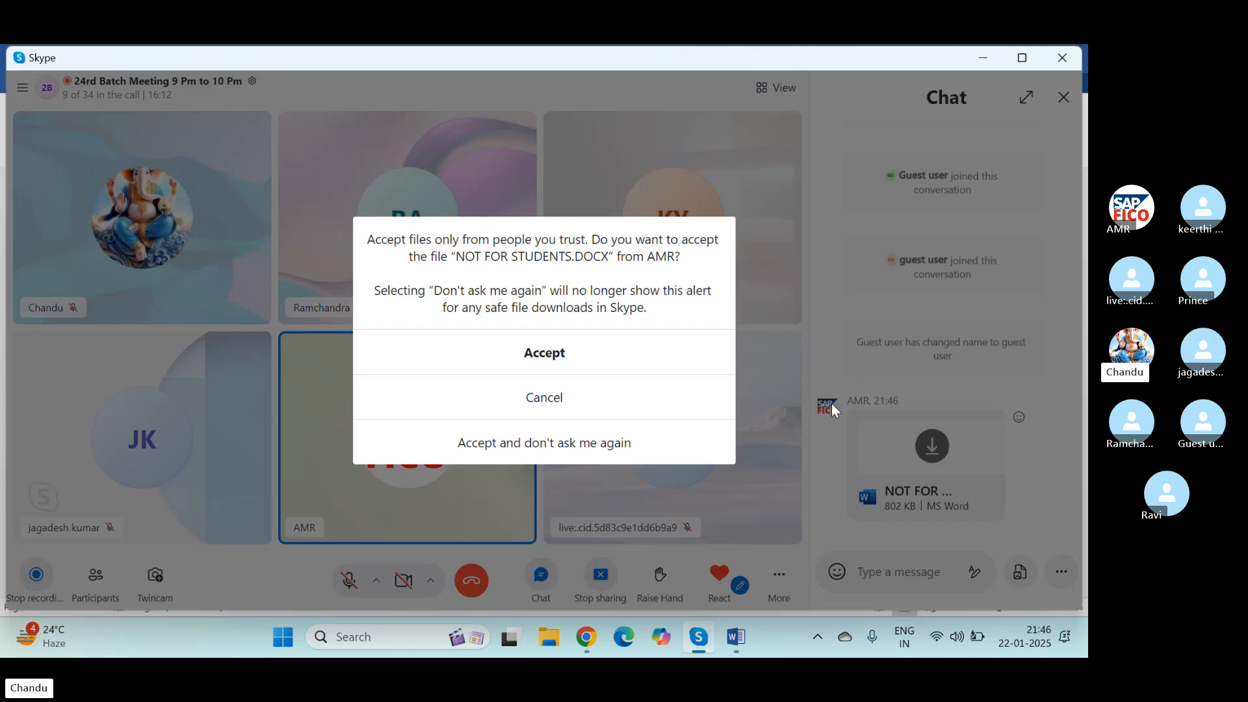
click(573, 356)
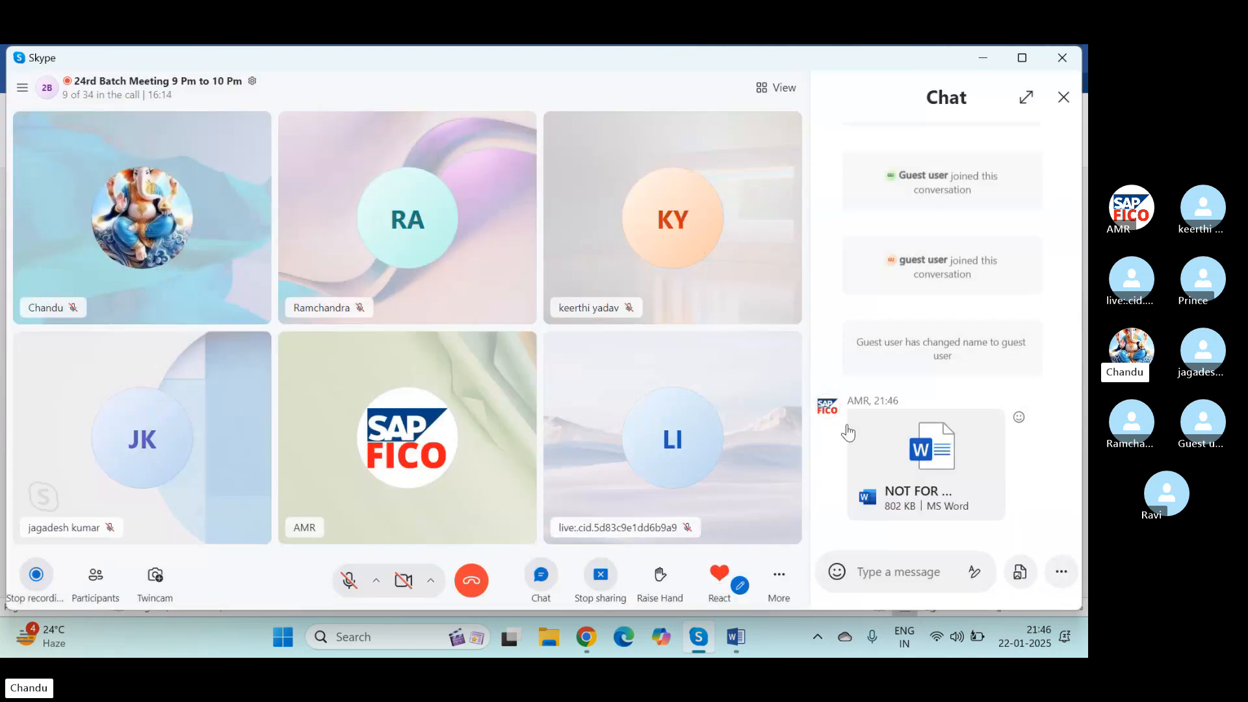
click(931, 452)
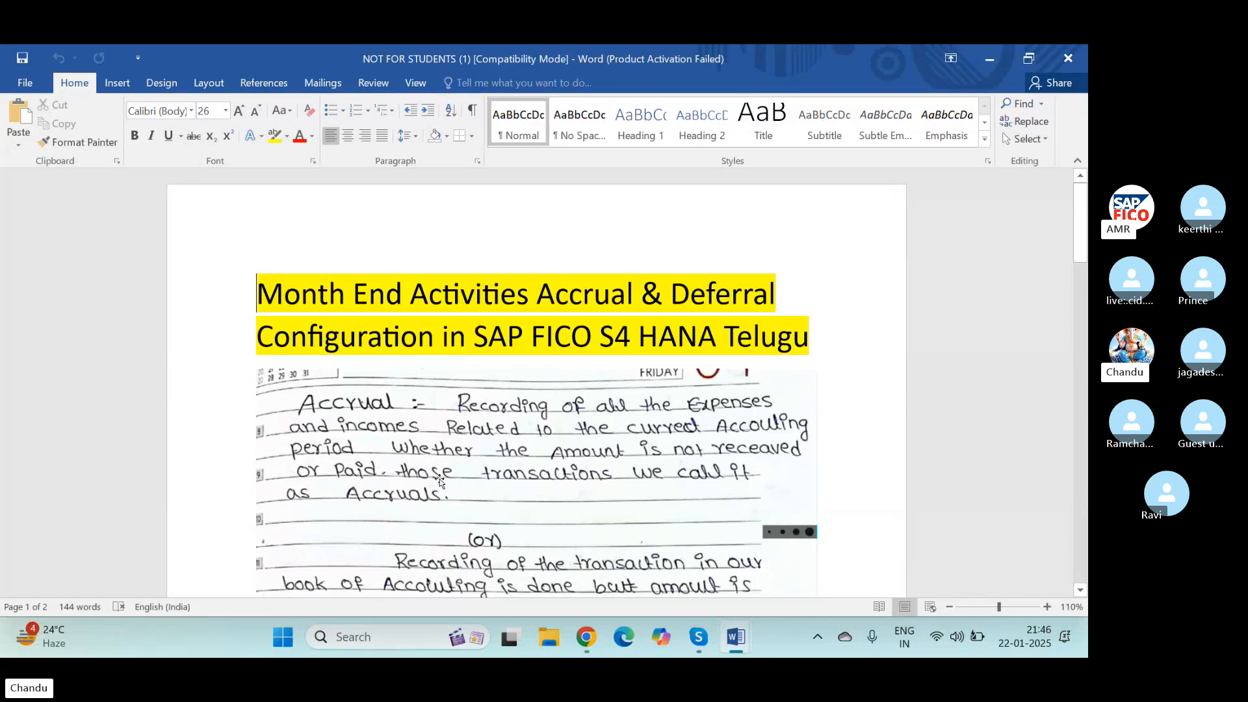
Step: Read through the accrual definition, the two types of month end projects, the meaning of accrual and its payable examples
scroll(440, 481, down, 3)
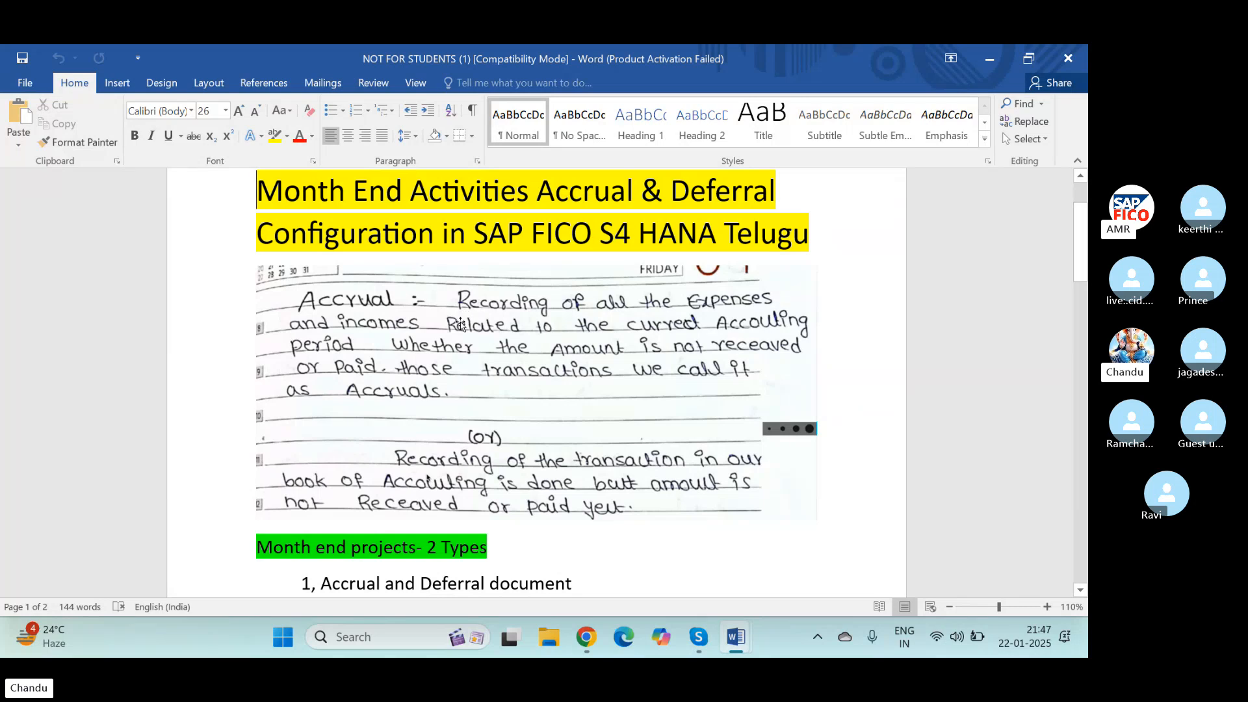
scroll(477, 442, down, 3)
scroll(477, 442, up, 1)
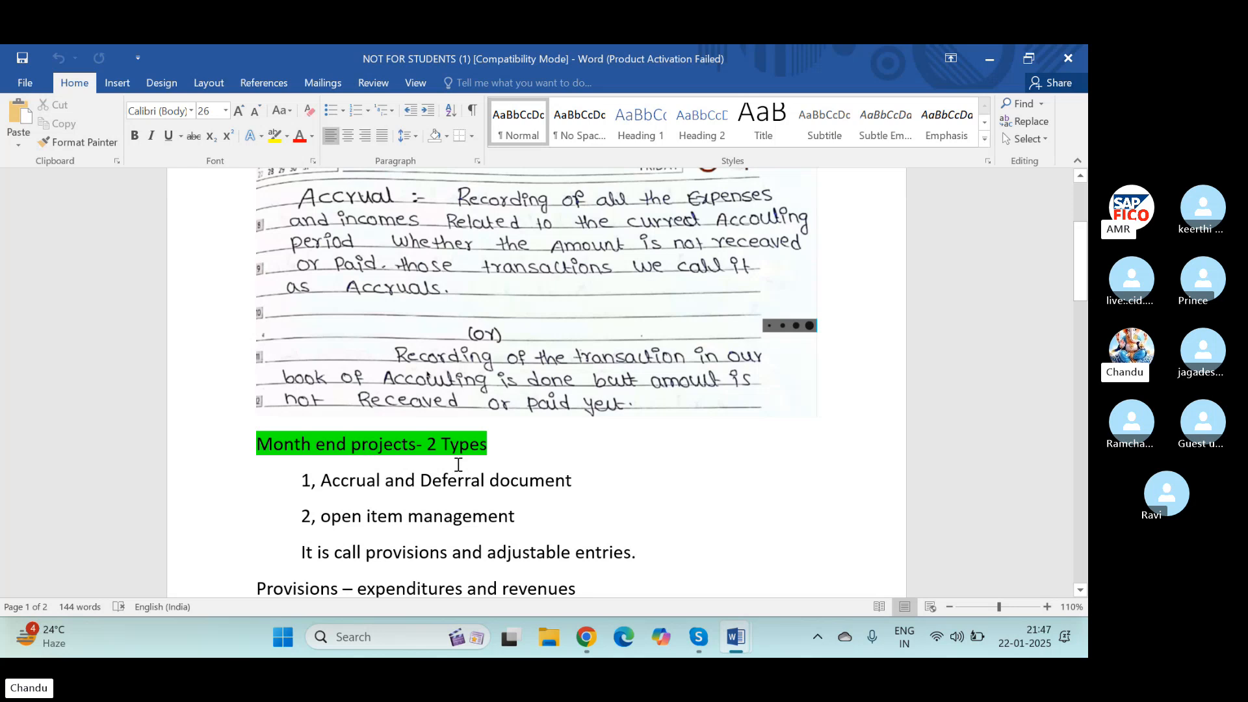
scroll(458, 466, down, 3)
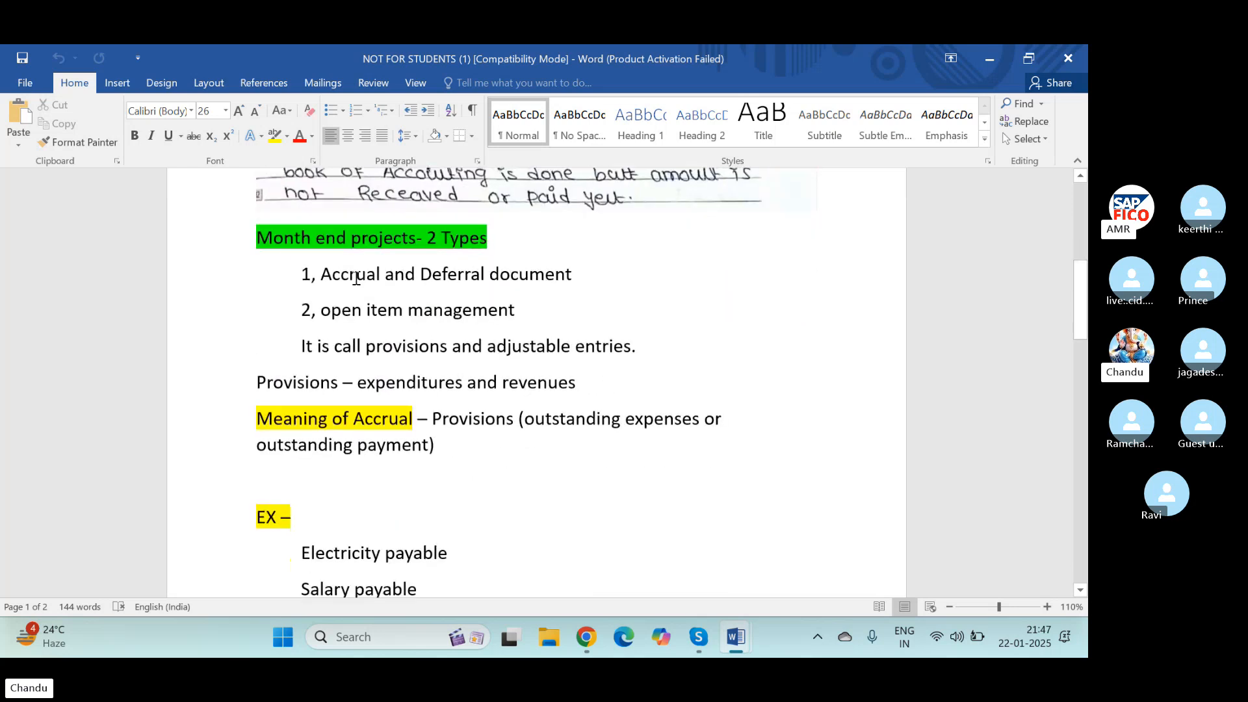
drag(252, 239, 498, 249)
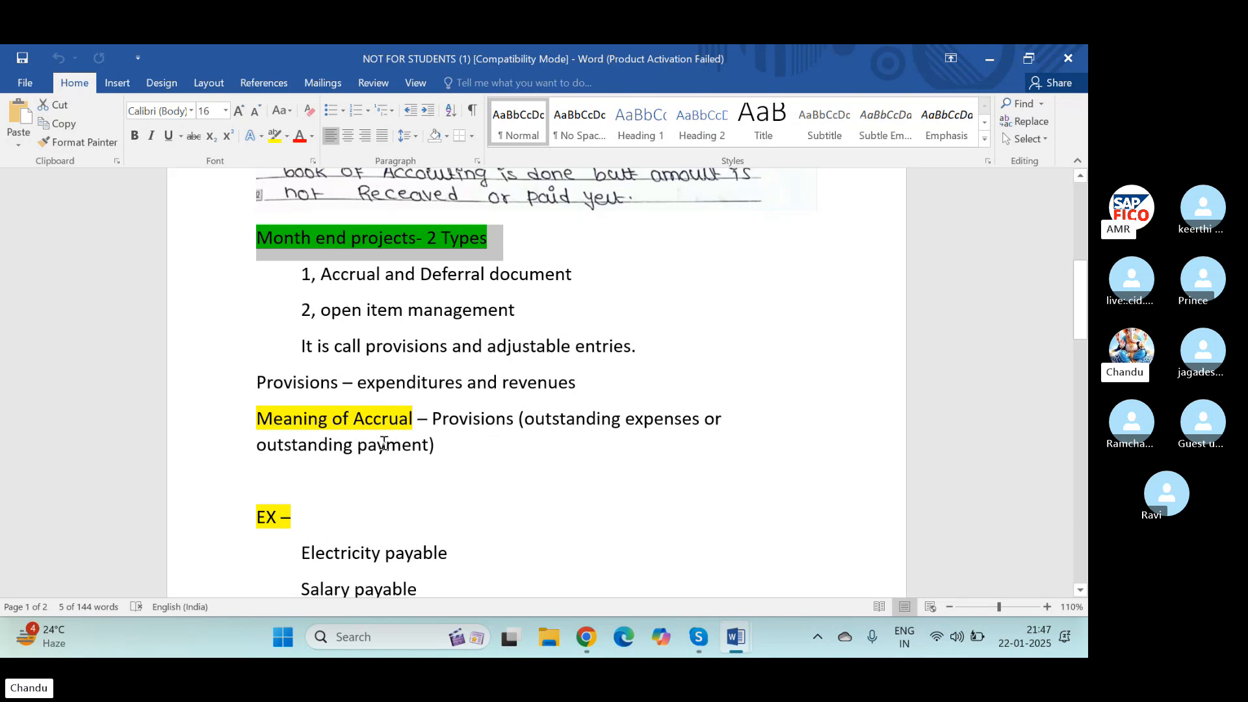
drag(421, 419, 611, 444)
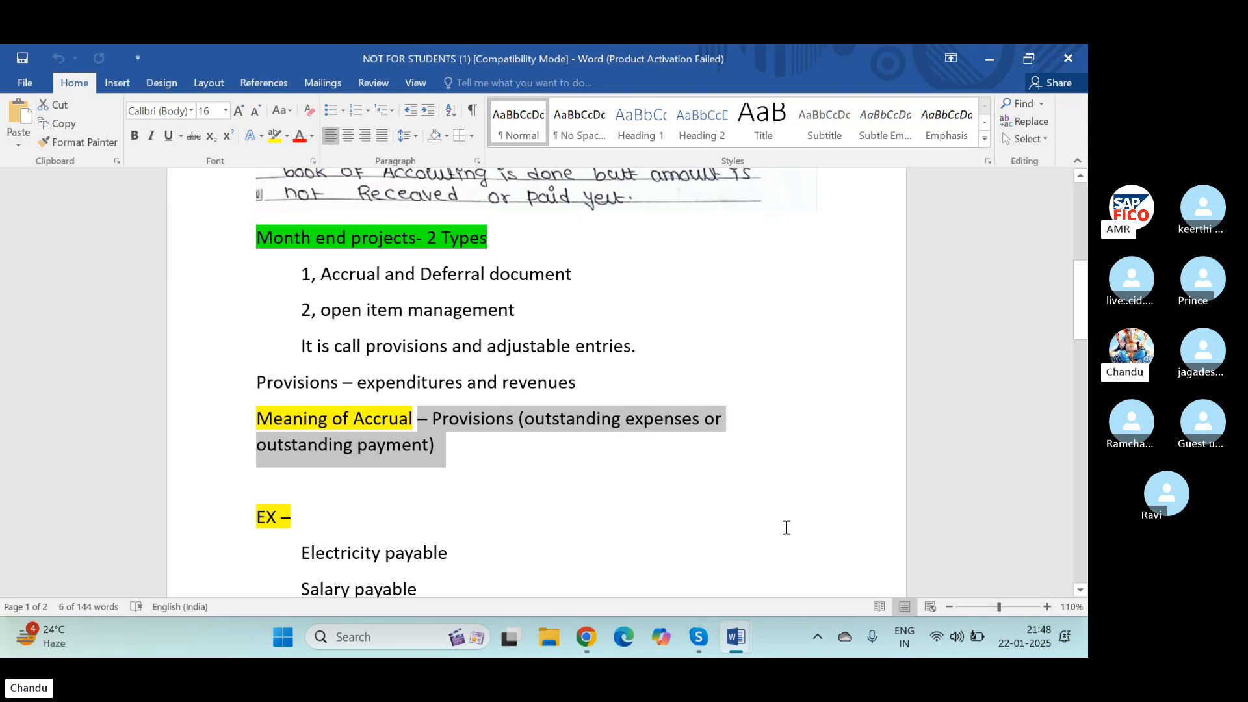
scroll(670, 485, down, 8)
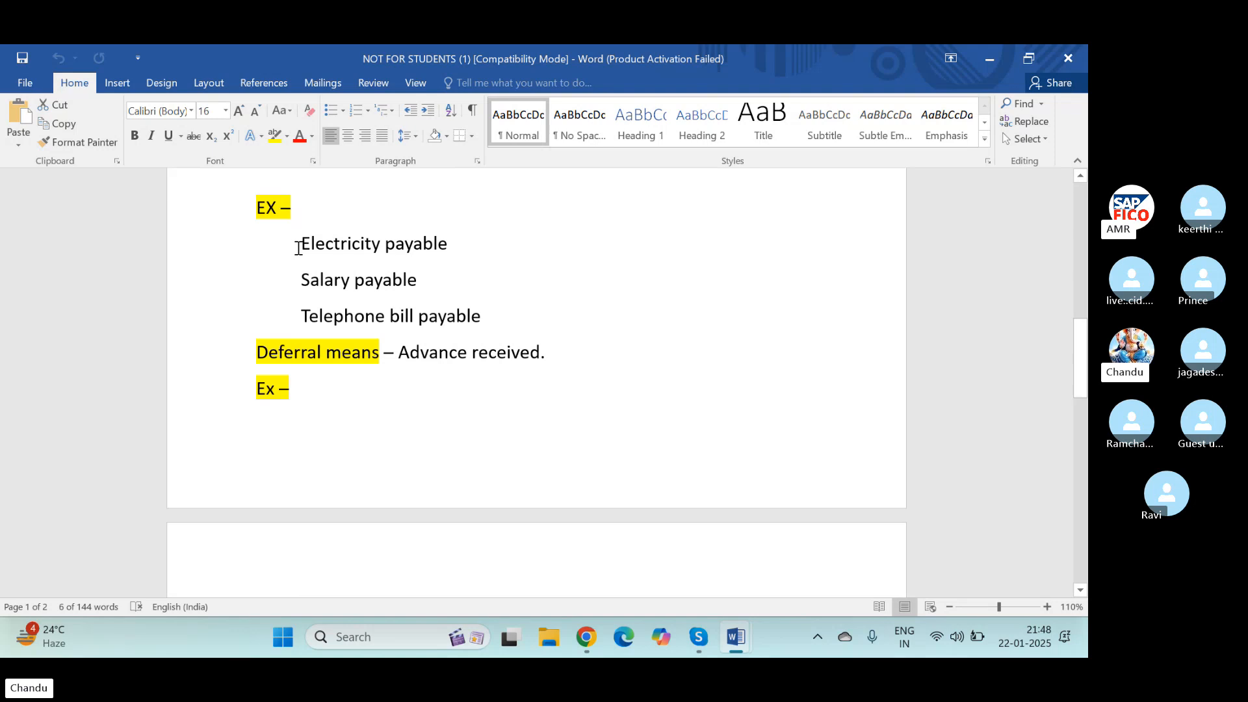
drag(299, 248, 490, 312)
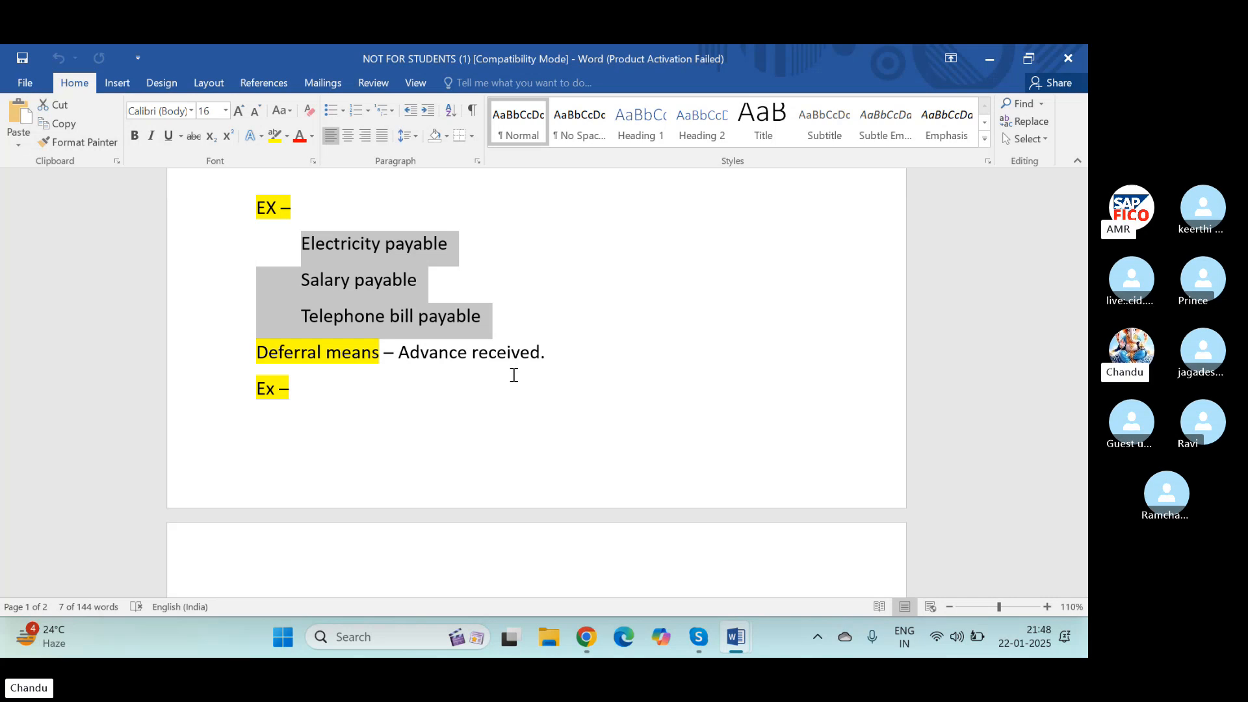
Step: Examine the rent and cash advance deferral examples and the Step 1 salary provision journal entry
scroll(491, 398, down, 5)
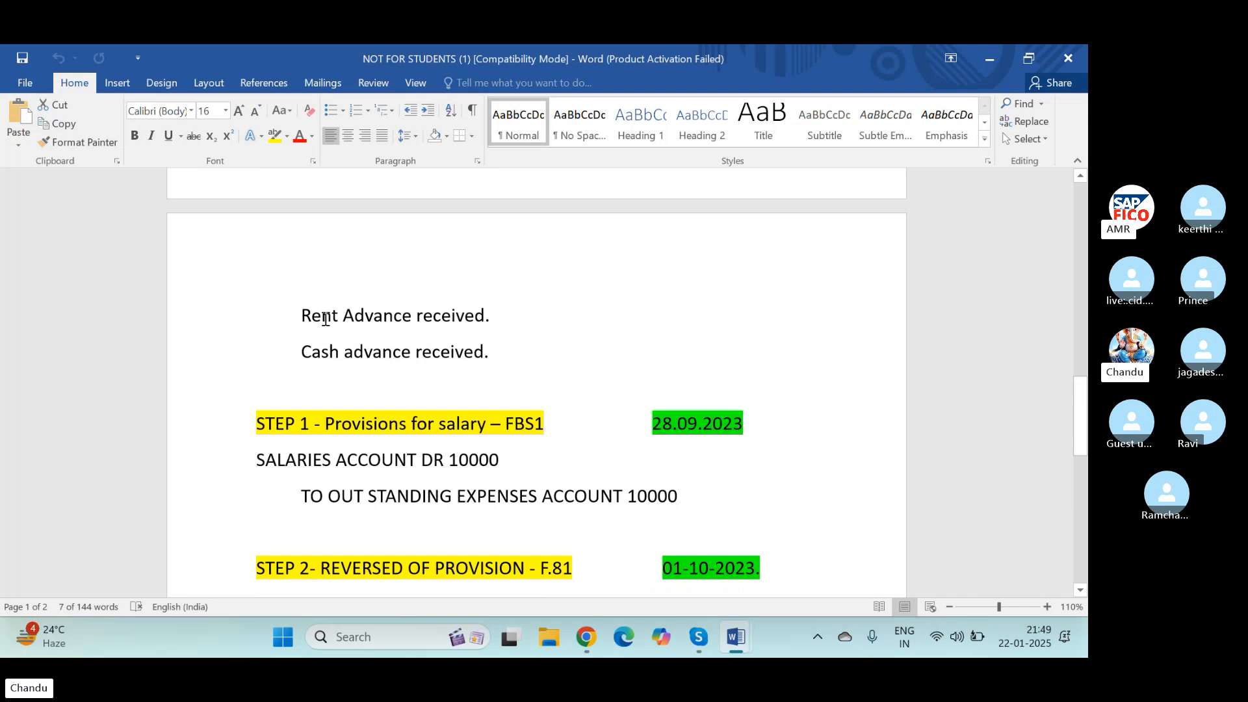
drag(325, 319, 518, 318)
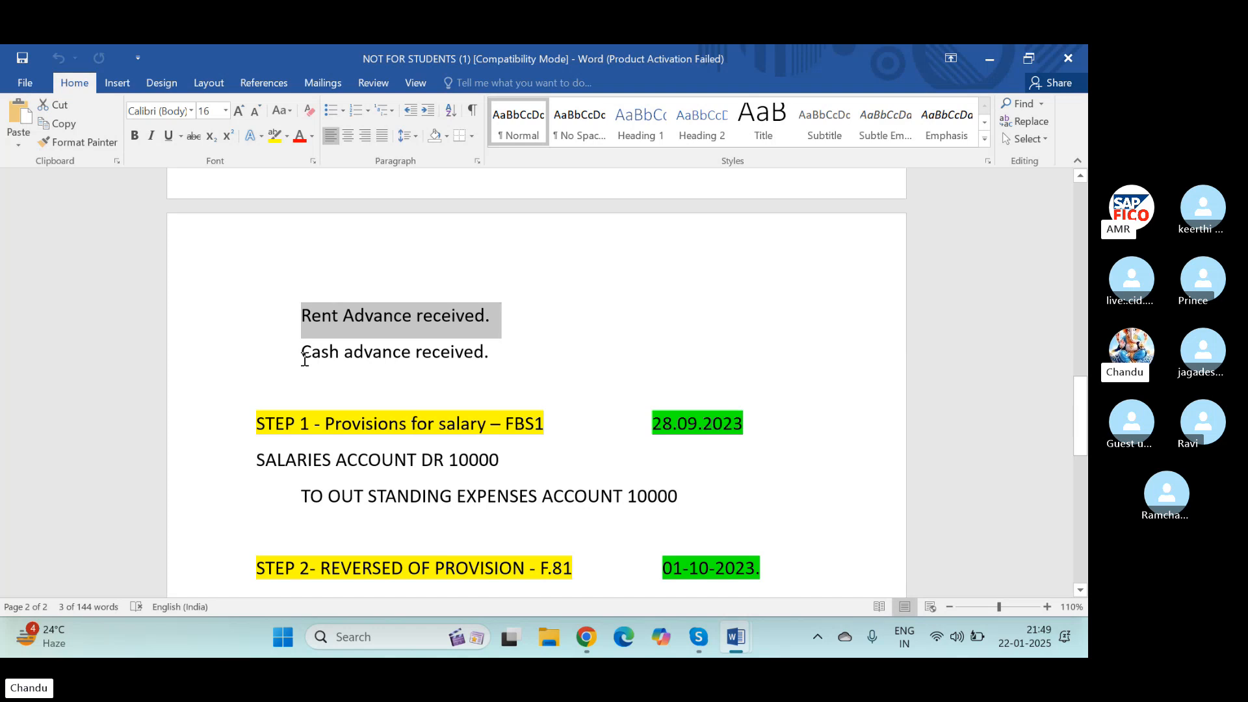
drag(302, 358, 486, 362)
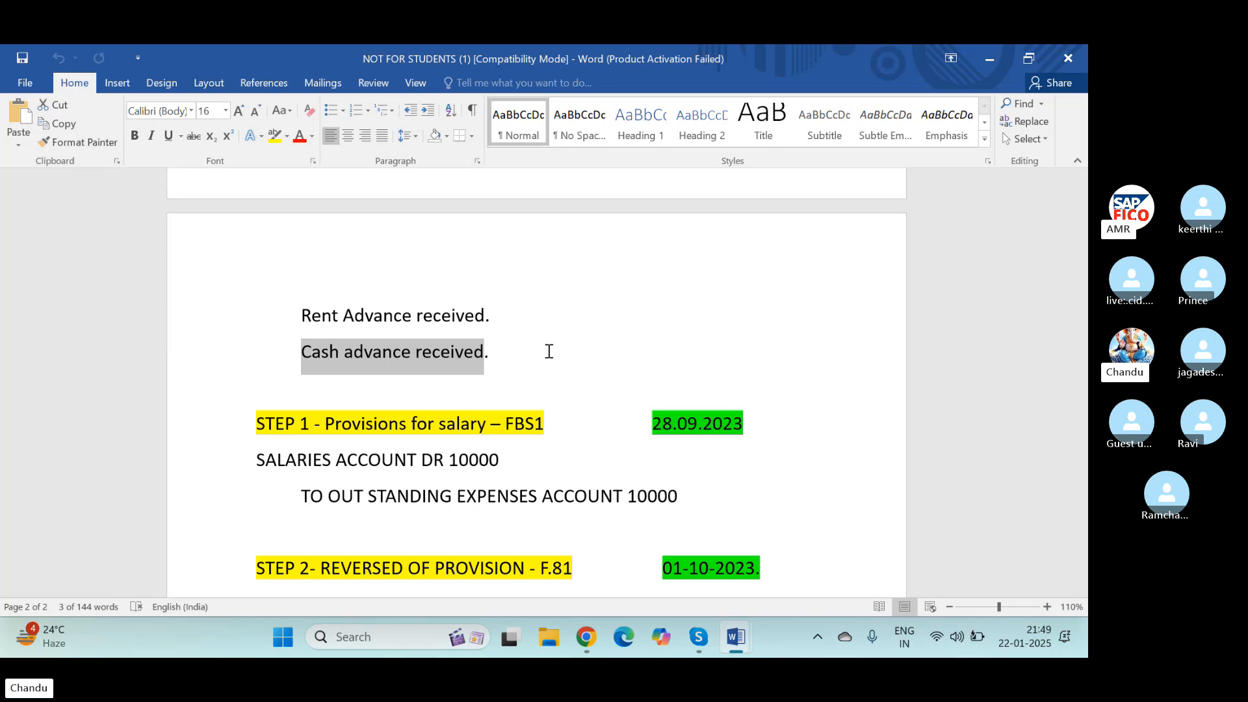
scroll(549, 351, down, 4)
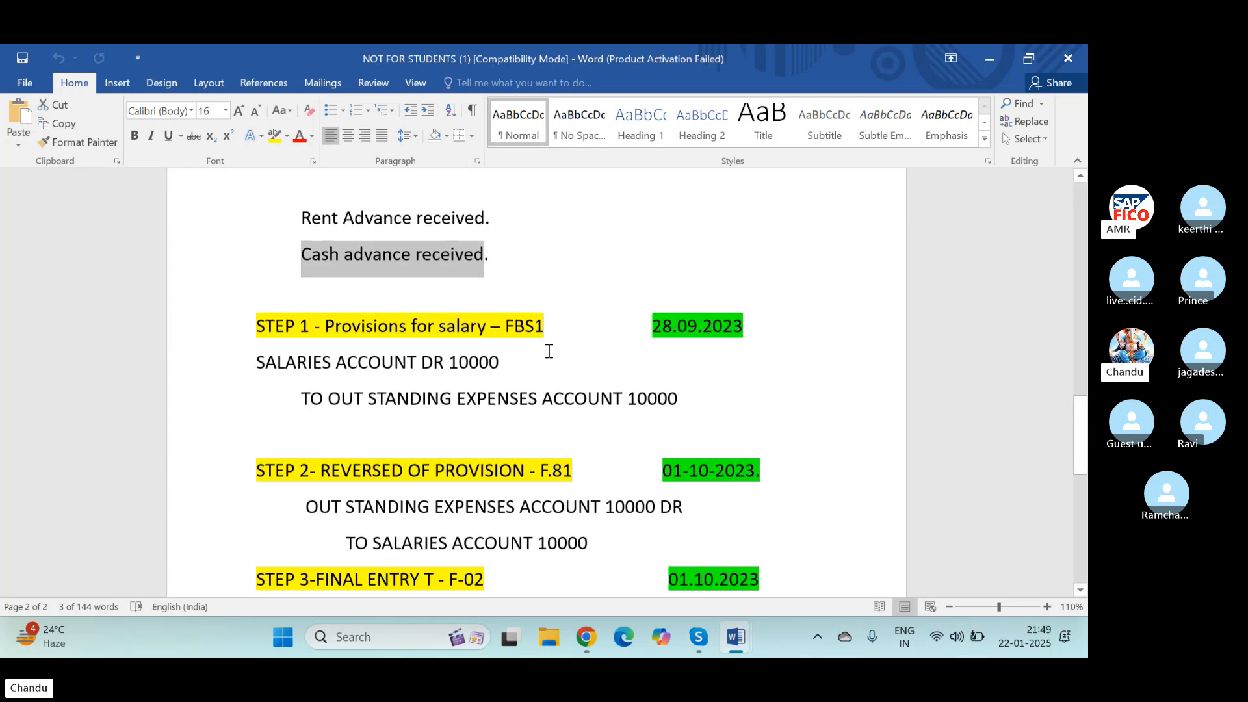
scroll(541, 354, up, 1)
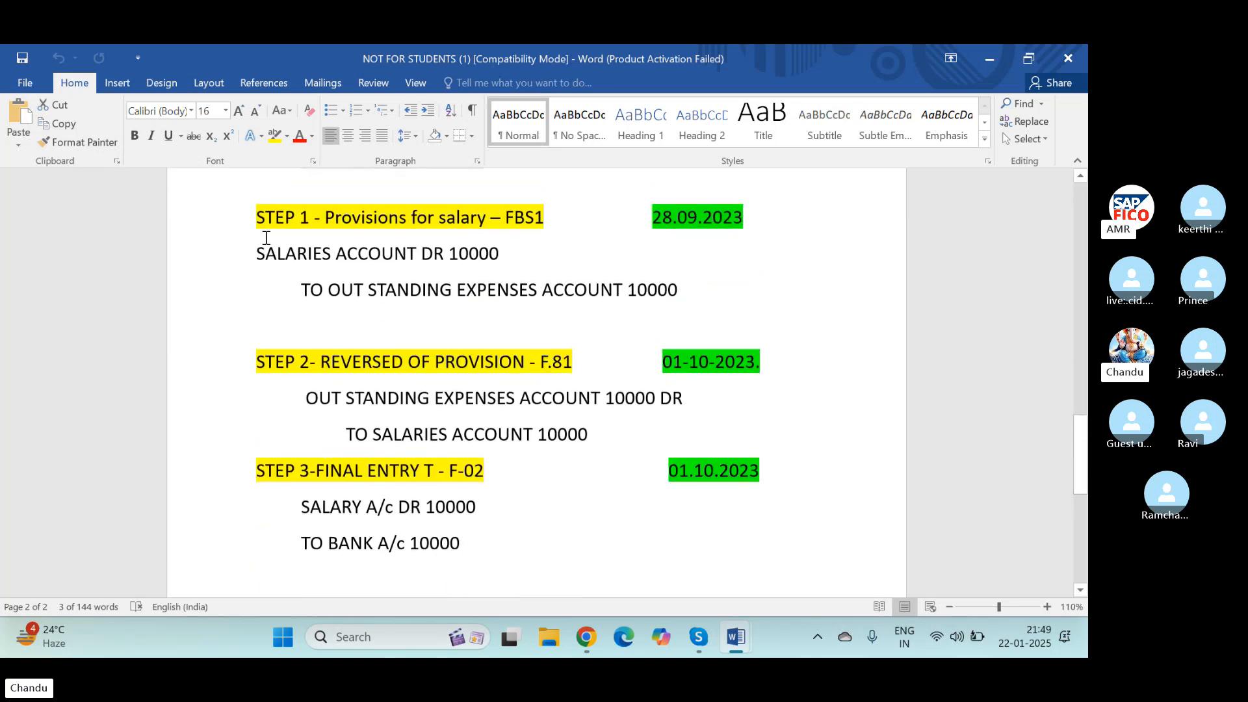
drag(258, 217, 703, 295)
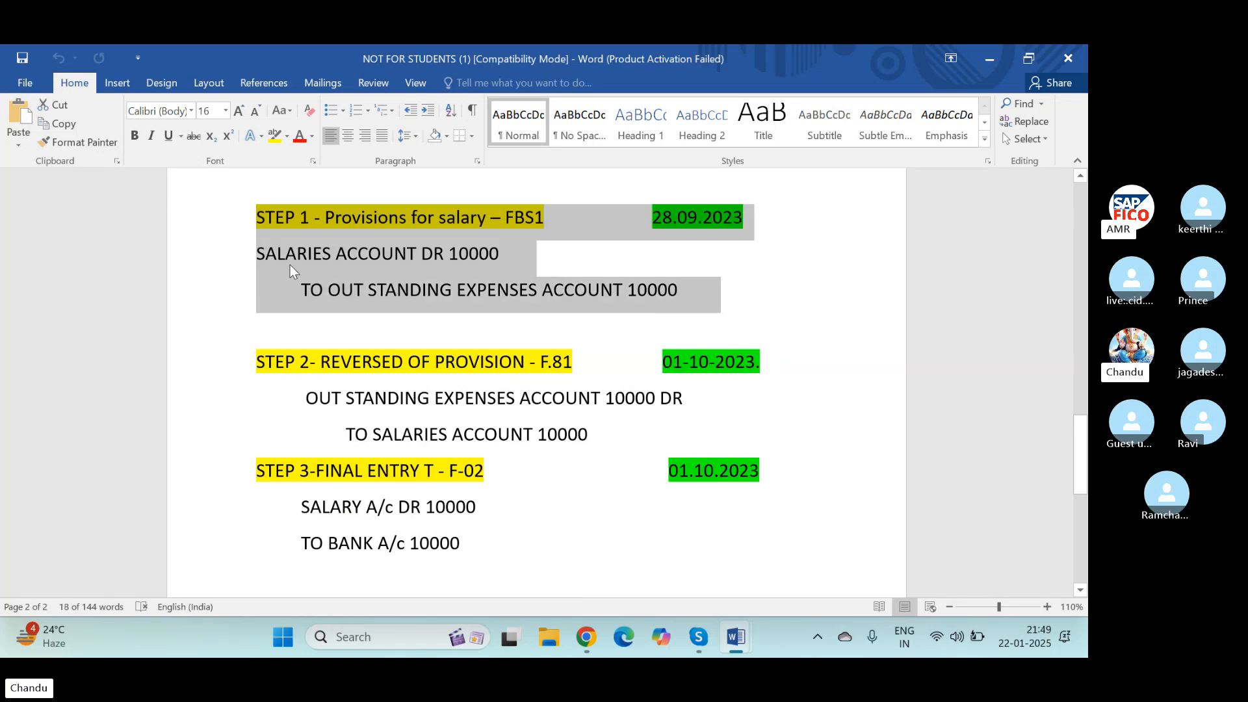
click(327, 260)
drag(257, 253, 719, 315)
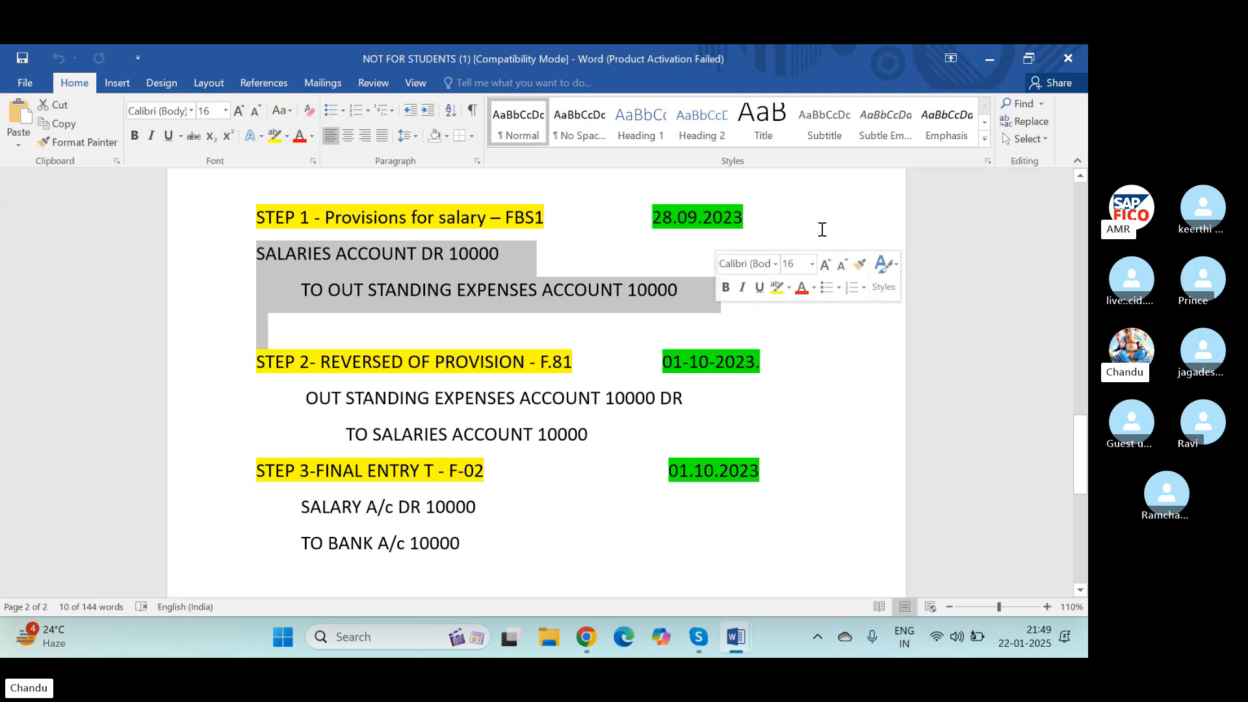
Step: Change the date beside STEP 1 - Provisions for salary – FBS1 to 22.01.2025
click(674, 221)
click(740, 220)
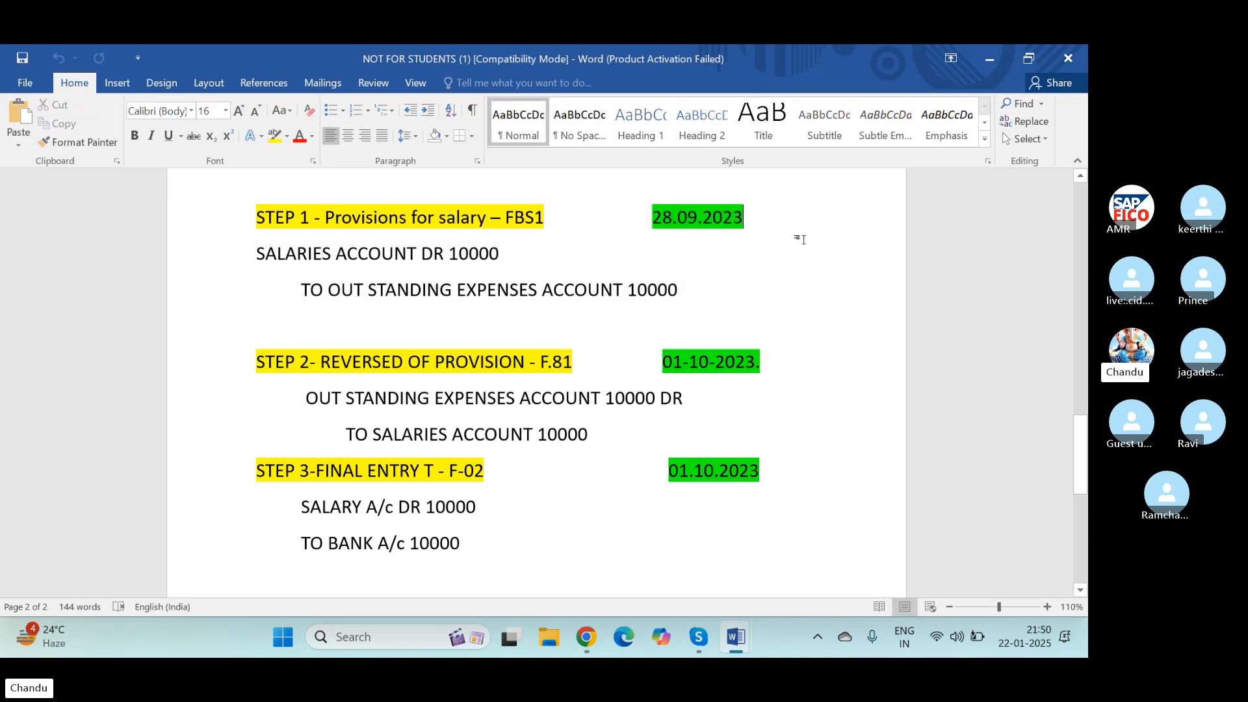
key(BackSpace)
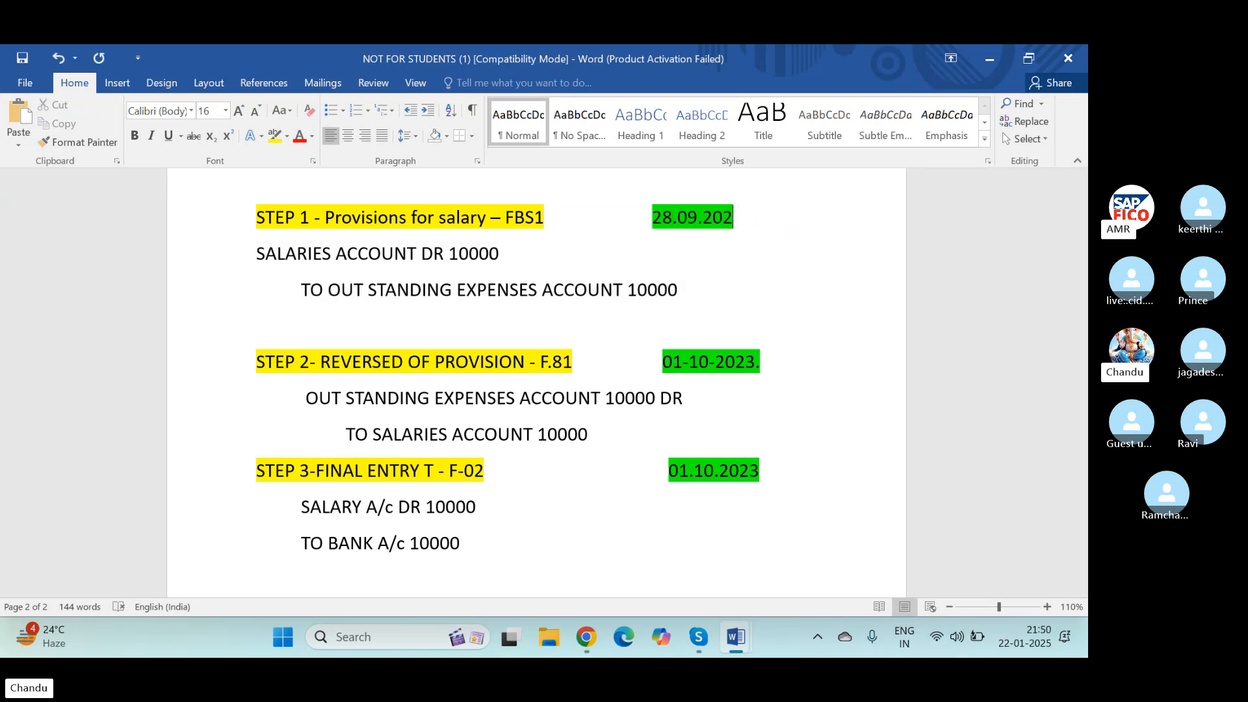
text(4)
click(699, 217)
key(BackSpace)
key(BackSpace)
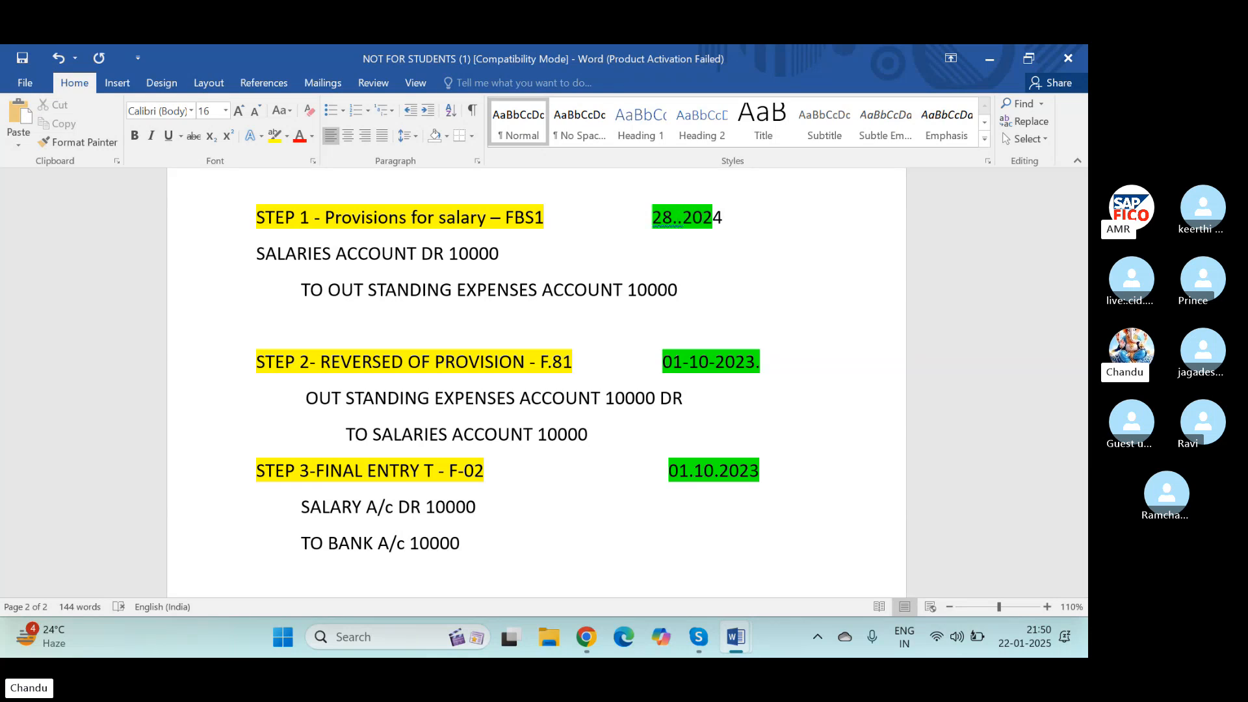
text(22)
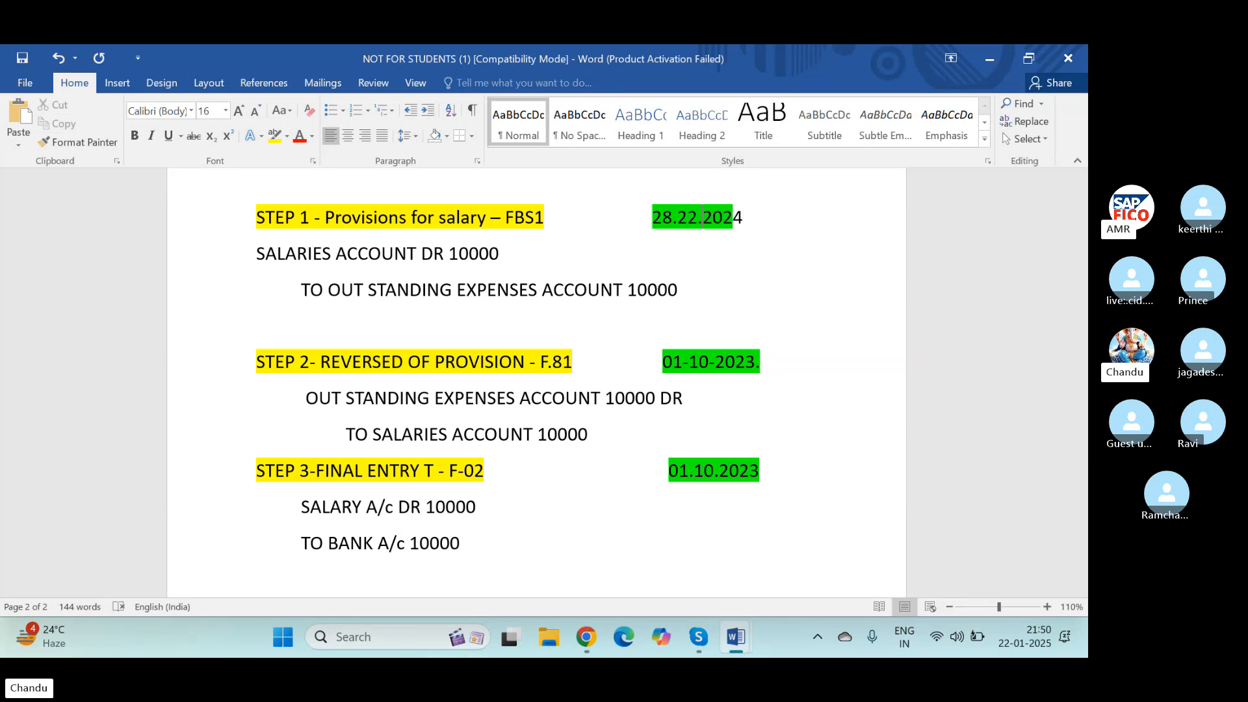
key(Right)
key(Right)
key(Right)
key(Right)
key(BackSpace)
text(5)
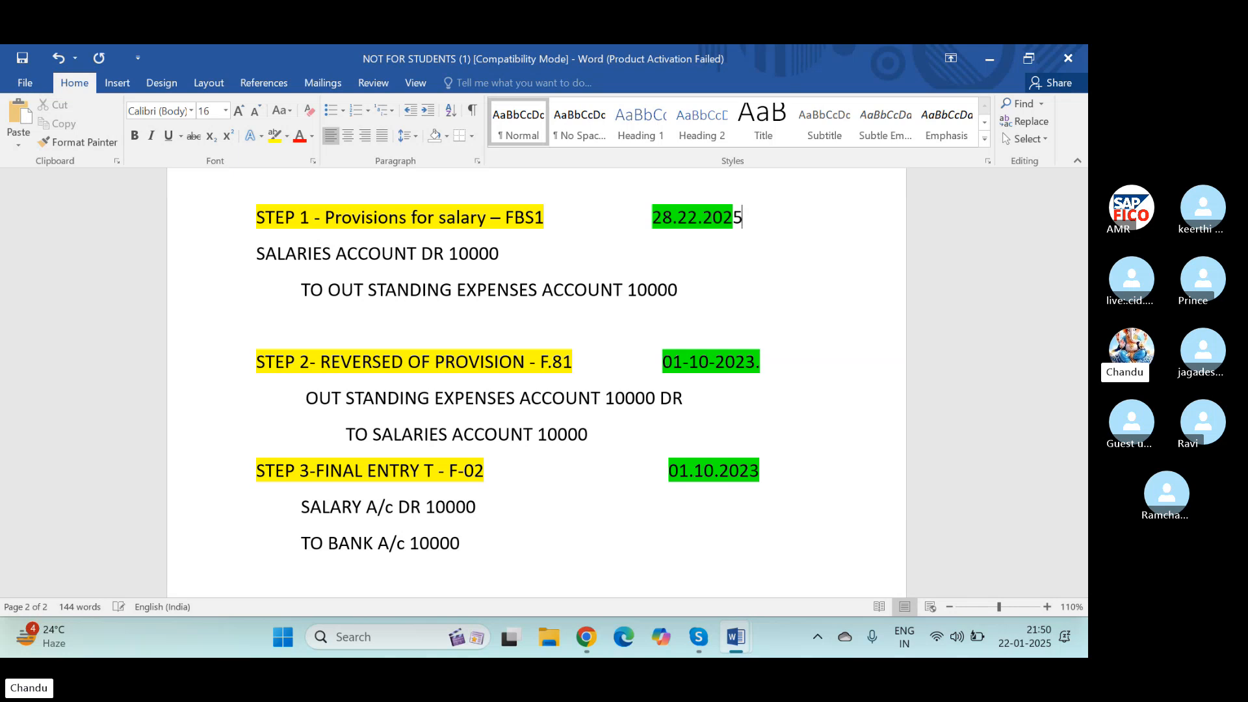
key(Left)
key(BackSpace)
key(BackSpace)
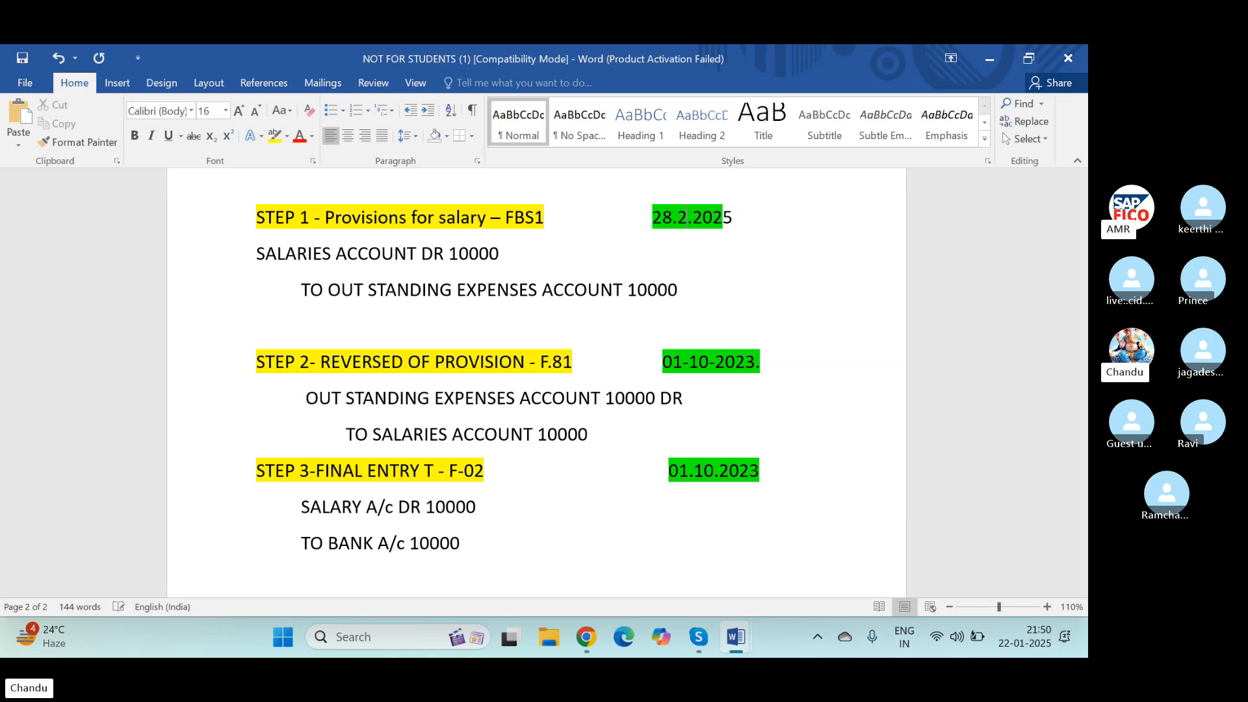
text(01)
key(Left)
key(Left)
key(BackSpace)
text(2)
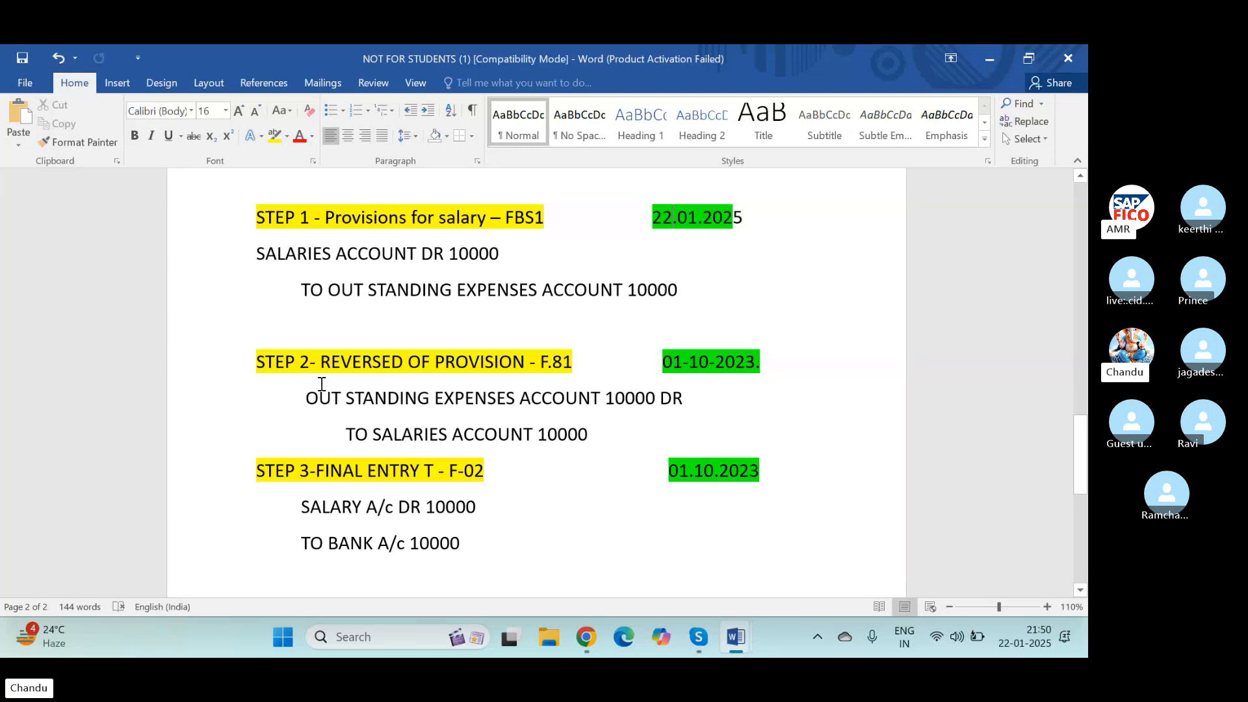
Step: Change the date beside STEP 2- REVERSED OF PROVISION - F.81 to 28-02-2025
drag(305, 409, 518, 409)
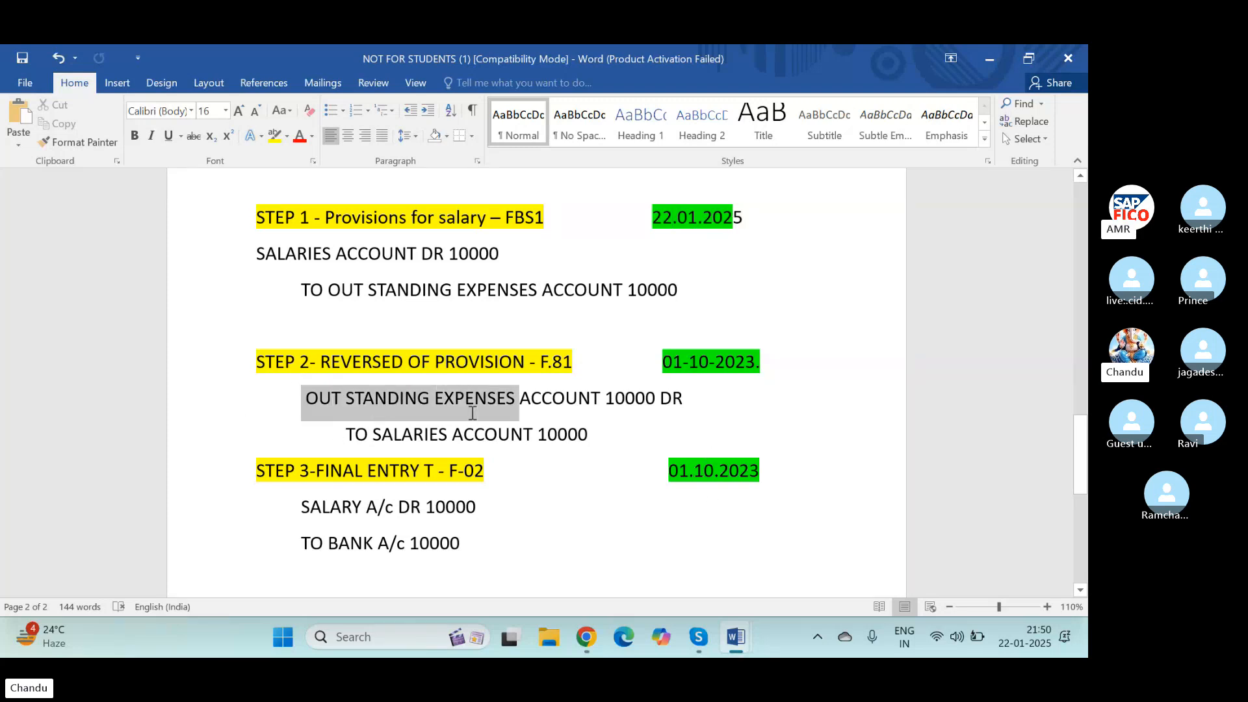
click(757, 365)
key(BackSpace)
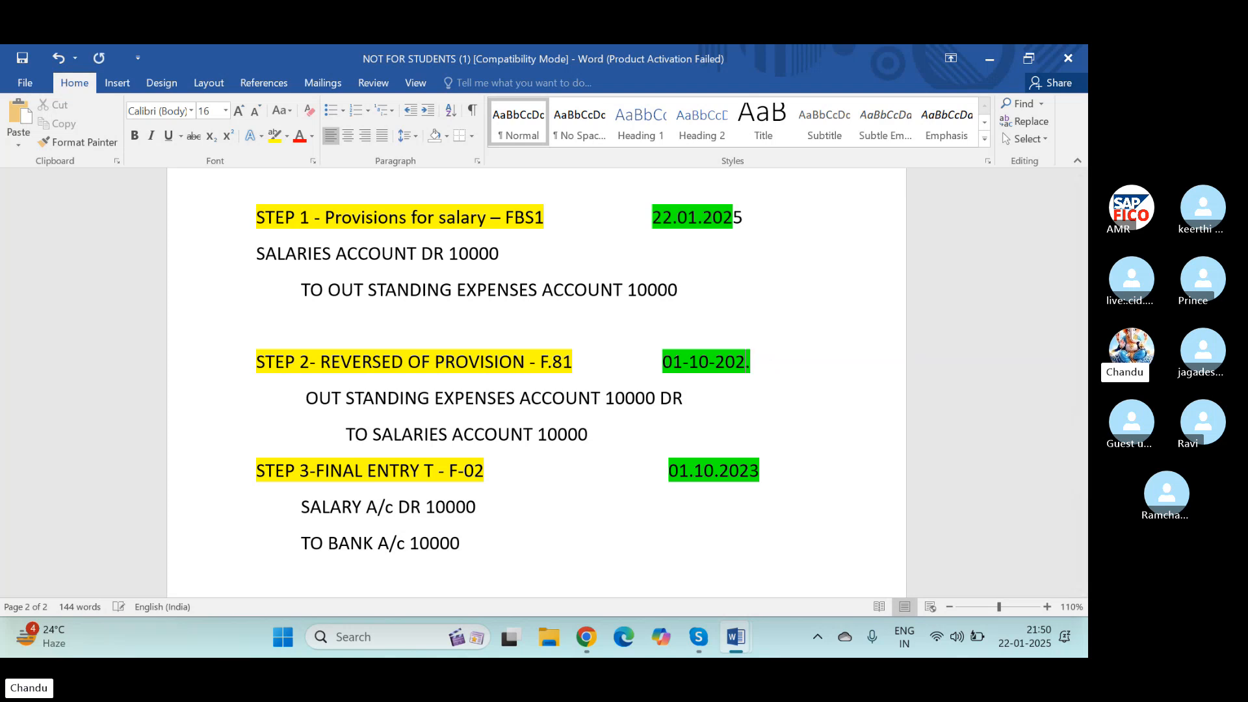
text(5)
key(BackSpace)
key(BackSpace)
text(02)
key(BackSpace)
key(BackSpace)
text(28-02)
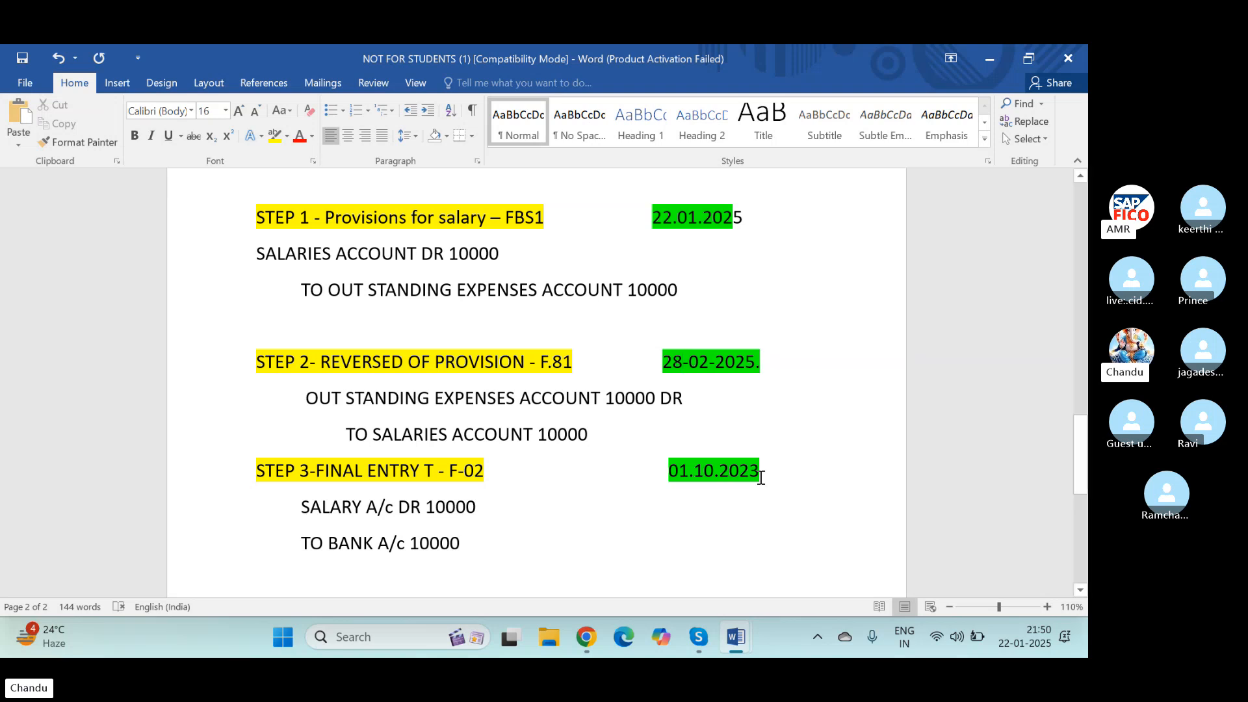
Step: Change the date beside STEP 2- REVERSED OF PROVISION - F.81 to 01-02-2025
click(690, 371)
key(BackSpace)
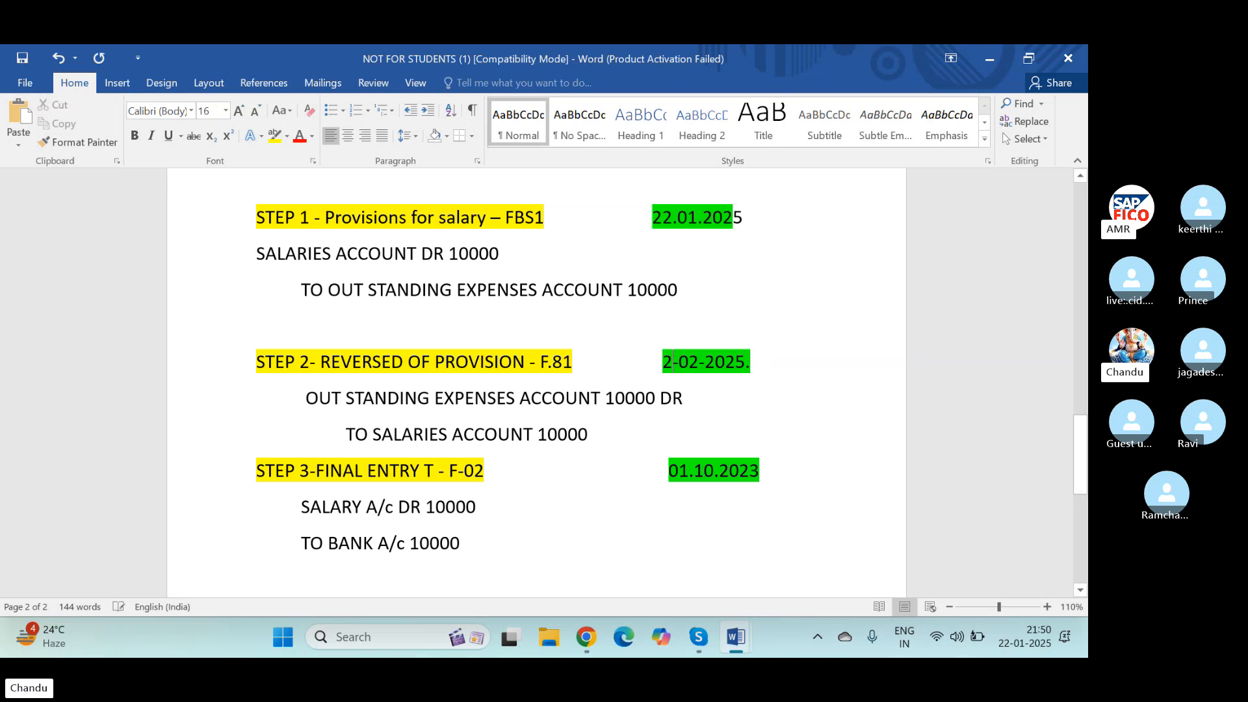
key(BackSpace)
text(01)
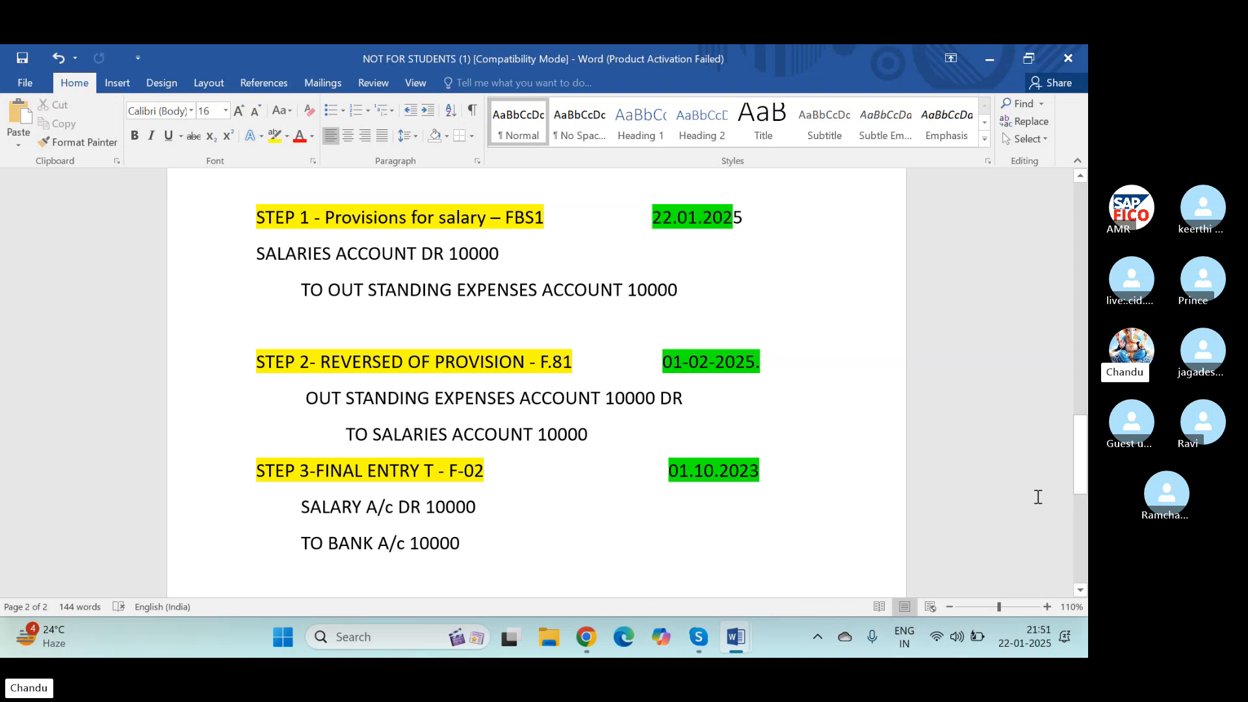
Step: Change the date beside STEP 3-FINAL ENTRY T - F-02 to 01.02.2025 and save the document
click(762, 471)
key(BackSpace)
text(5)
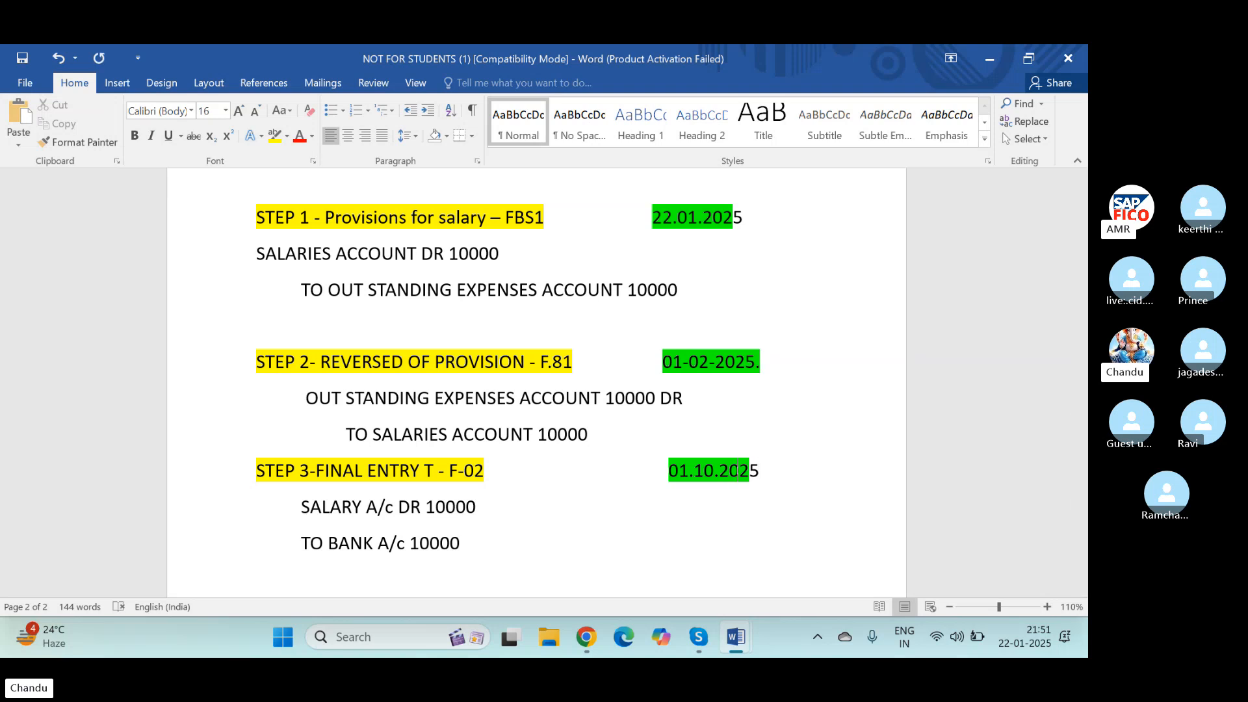
click(716, 469)
key(BackSpace)
key(BackSpace)
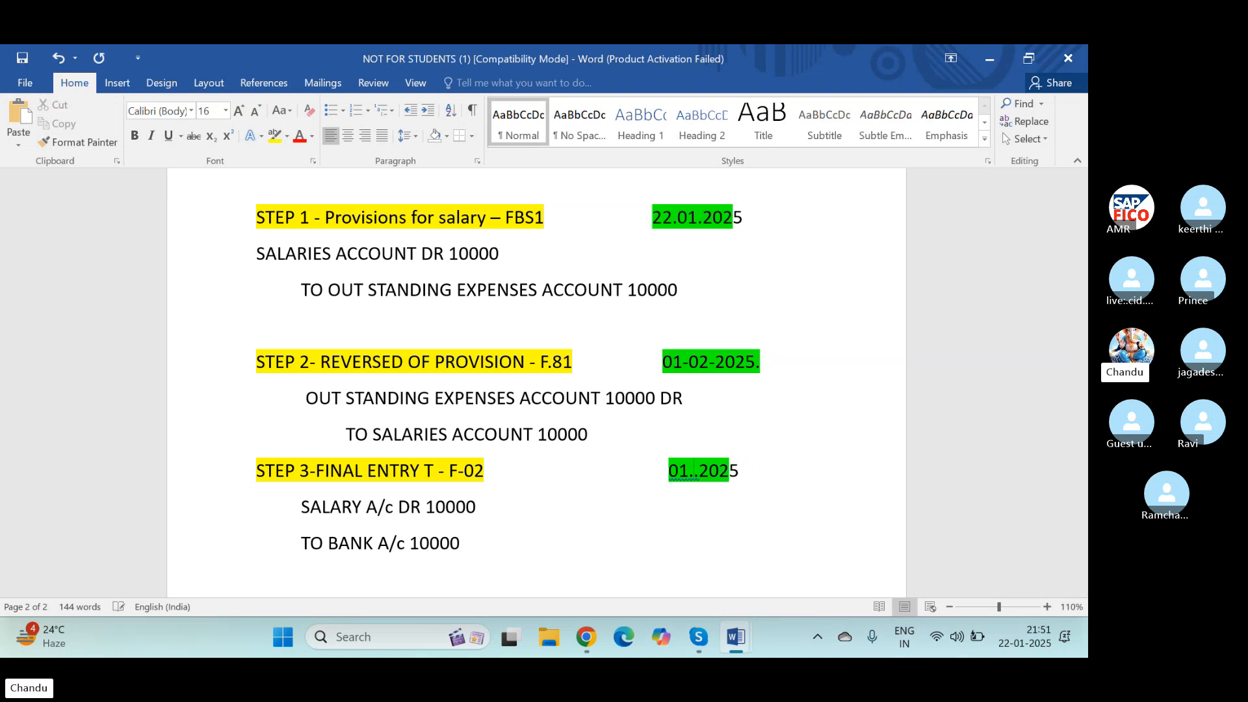
text(01)
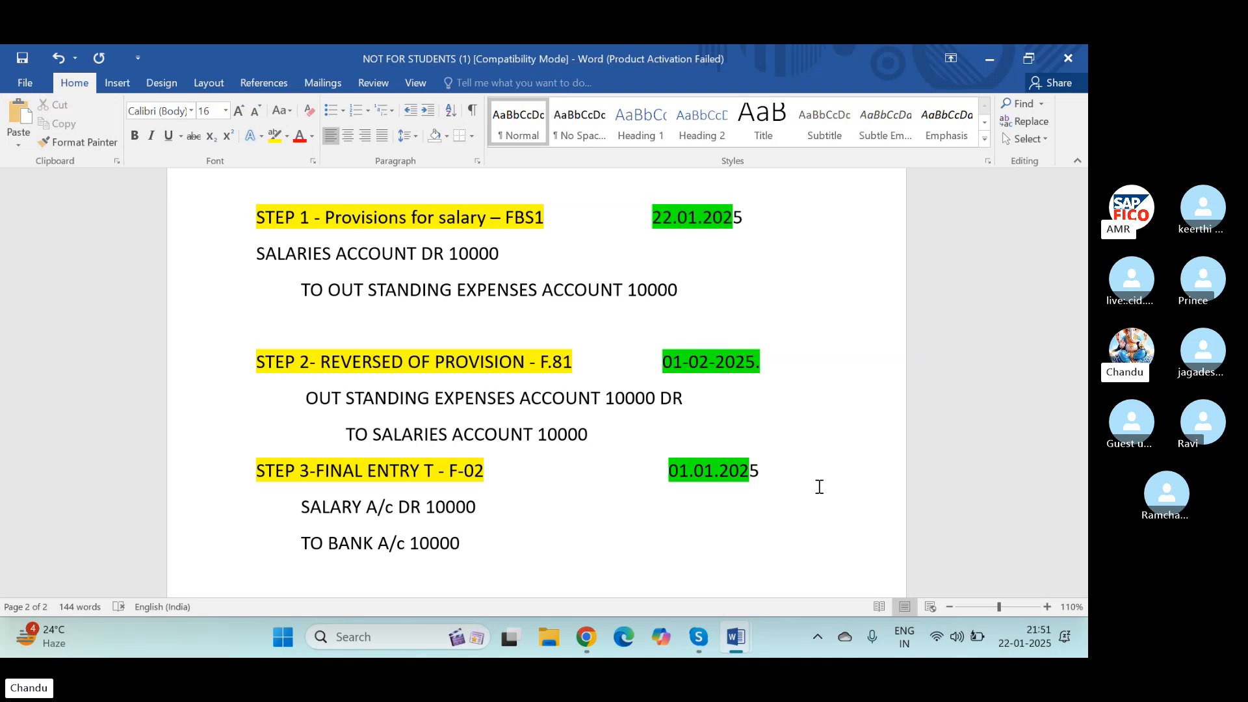
key(ctrl+s)
key(BackSpace)
text(2)
key(ctrl+s)
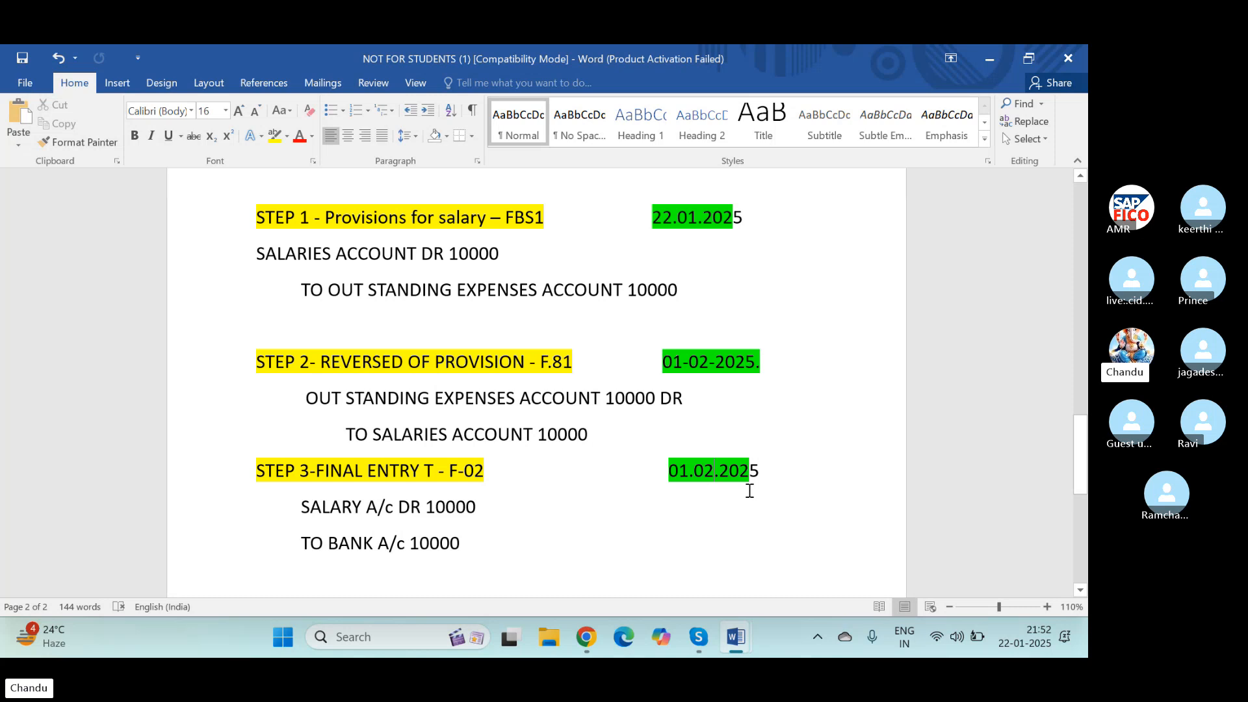
Step: Review the three salary entries and the CONFIGURATION STEPS list, selecting the line about creating the outstanding GL account with FS00
click(567, 534)
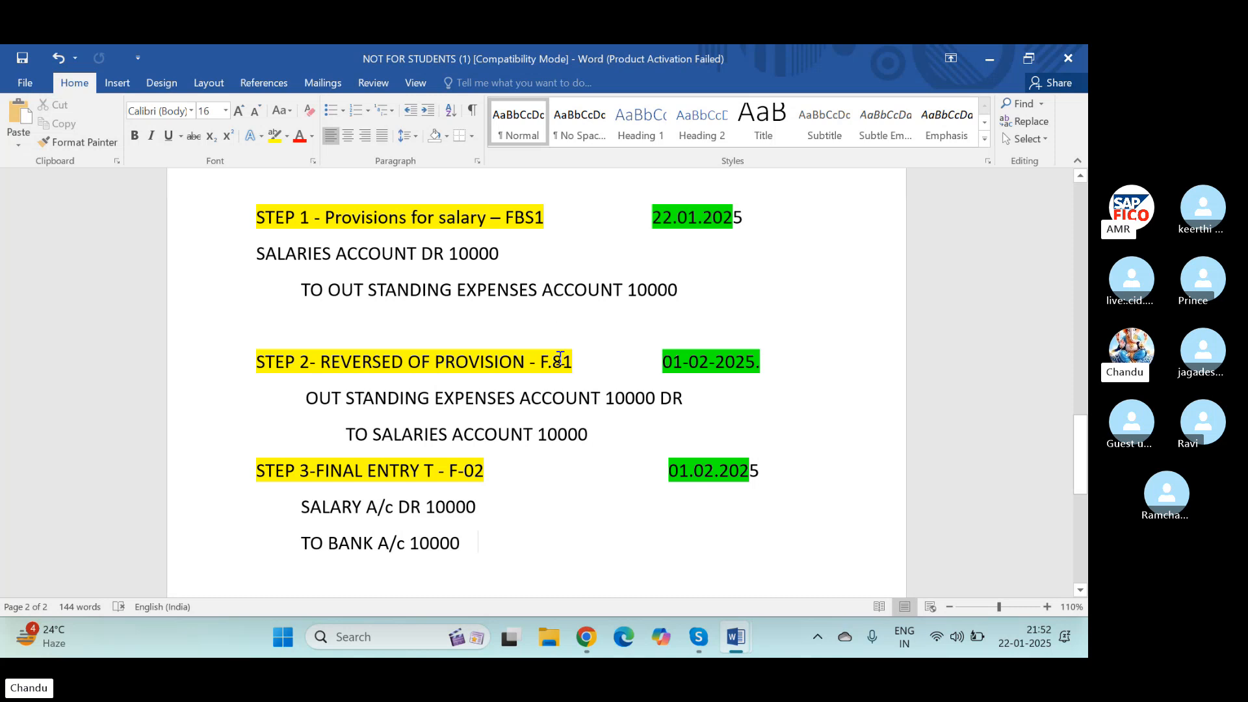
scroll(400, 542, down, 2)
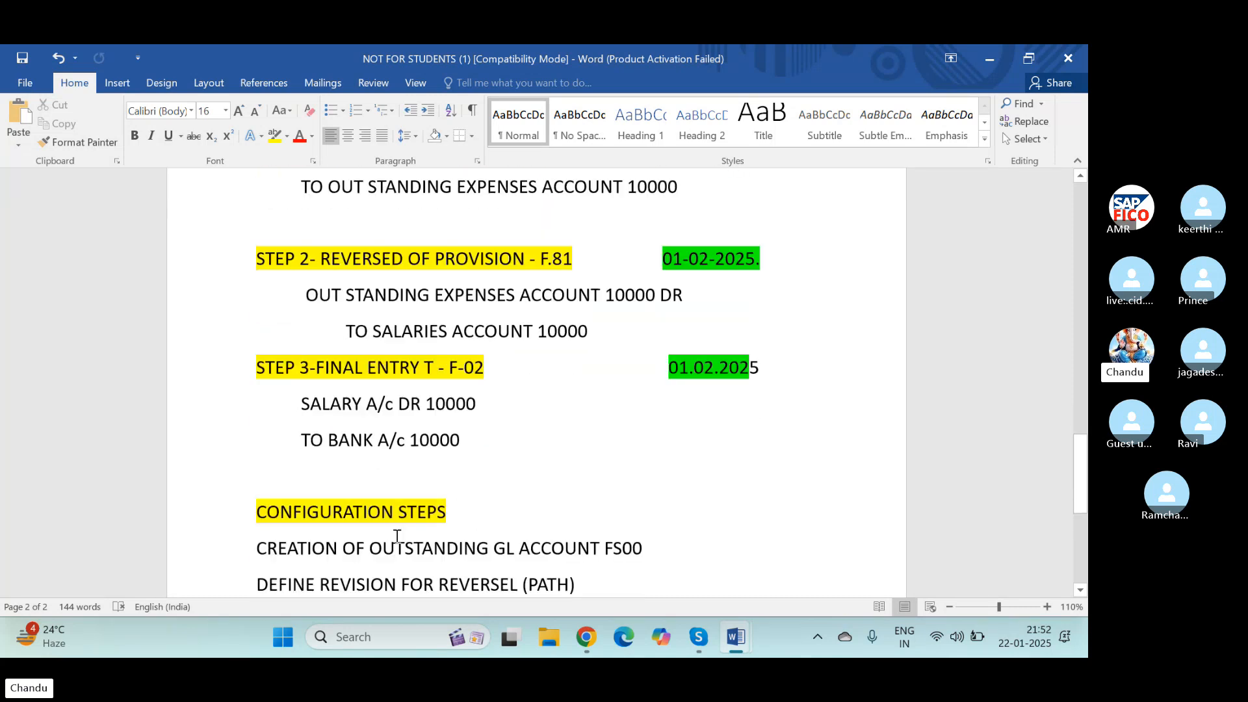
scroll(396, 535, up, 2)
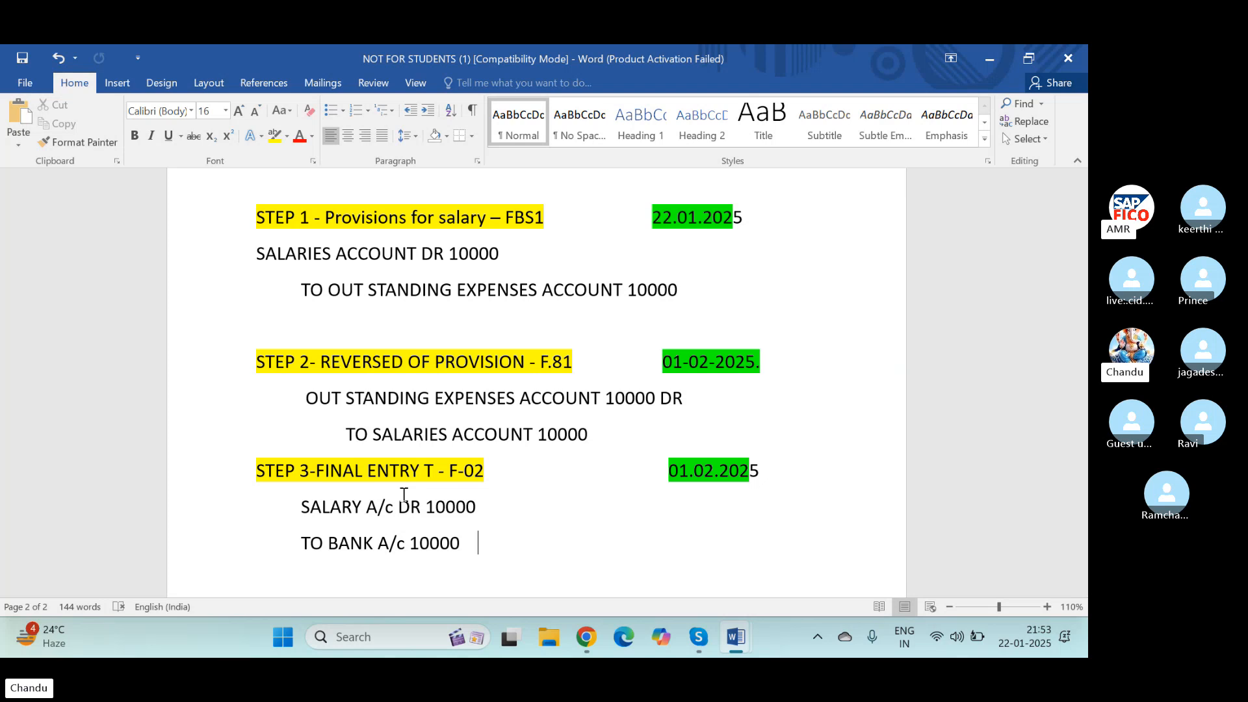
key(super)
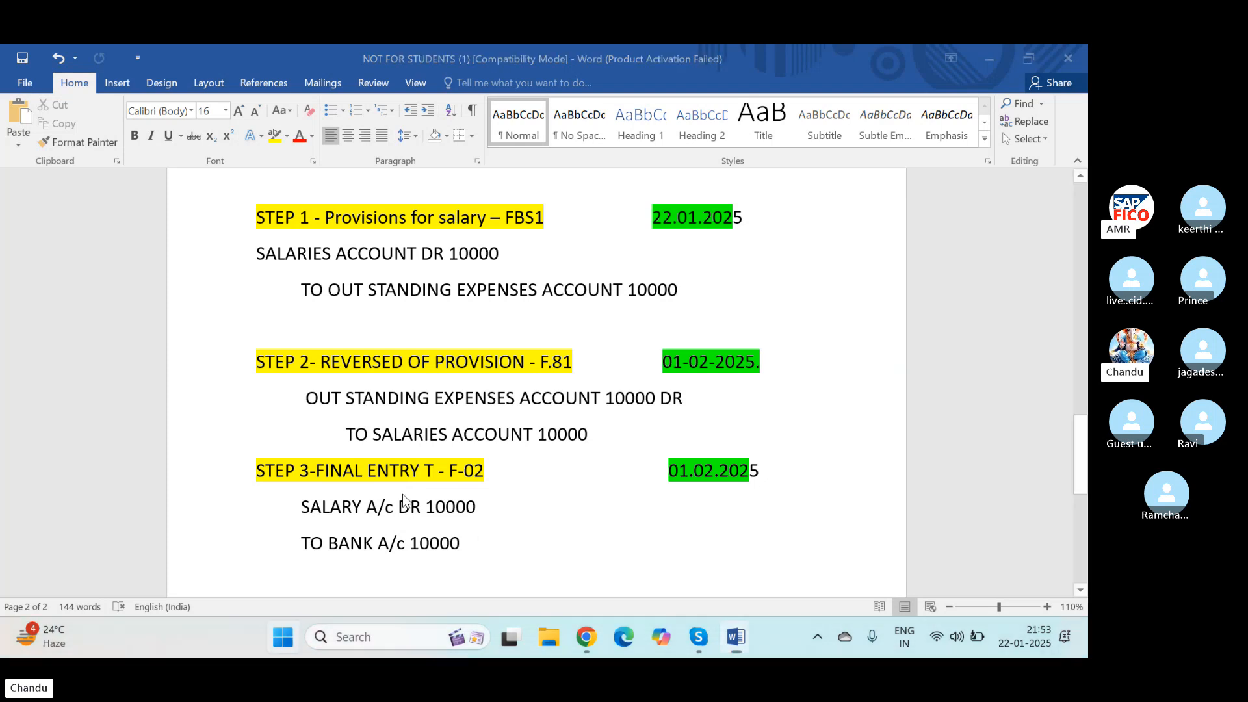
key(Escape)
scroll(419, 497, down, 5)
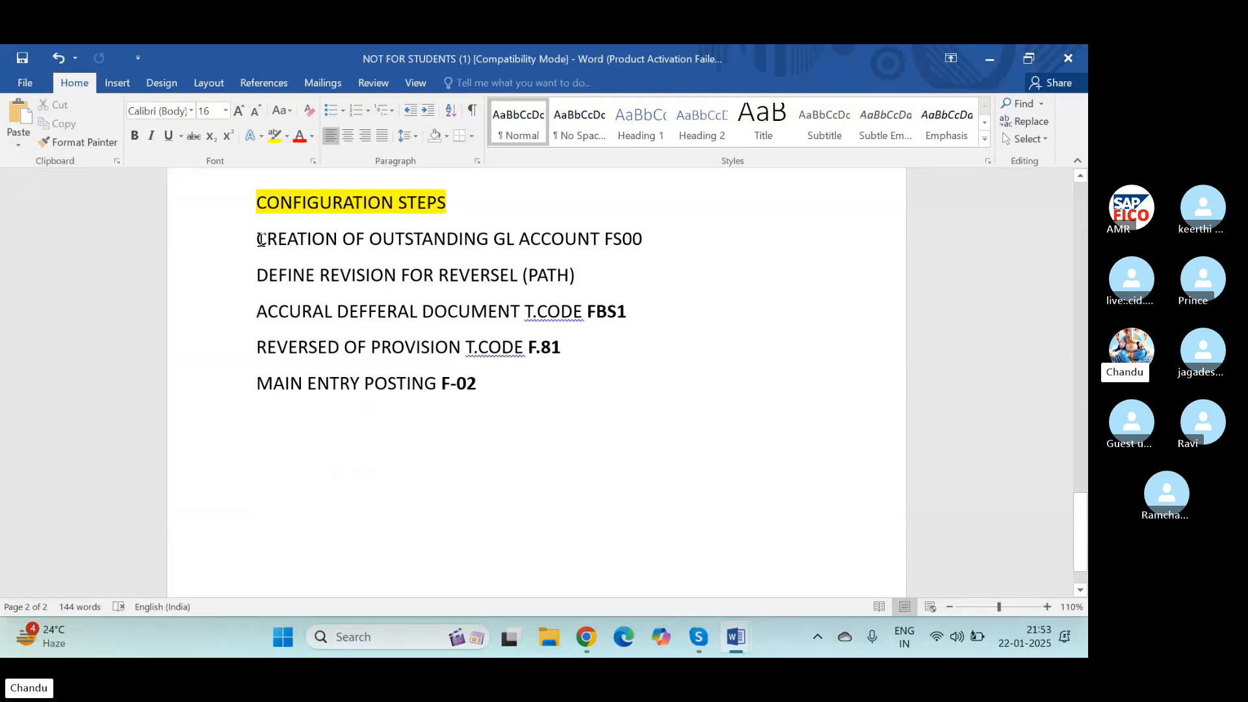
drag(258, 240, 644, 238)
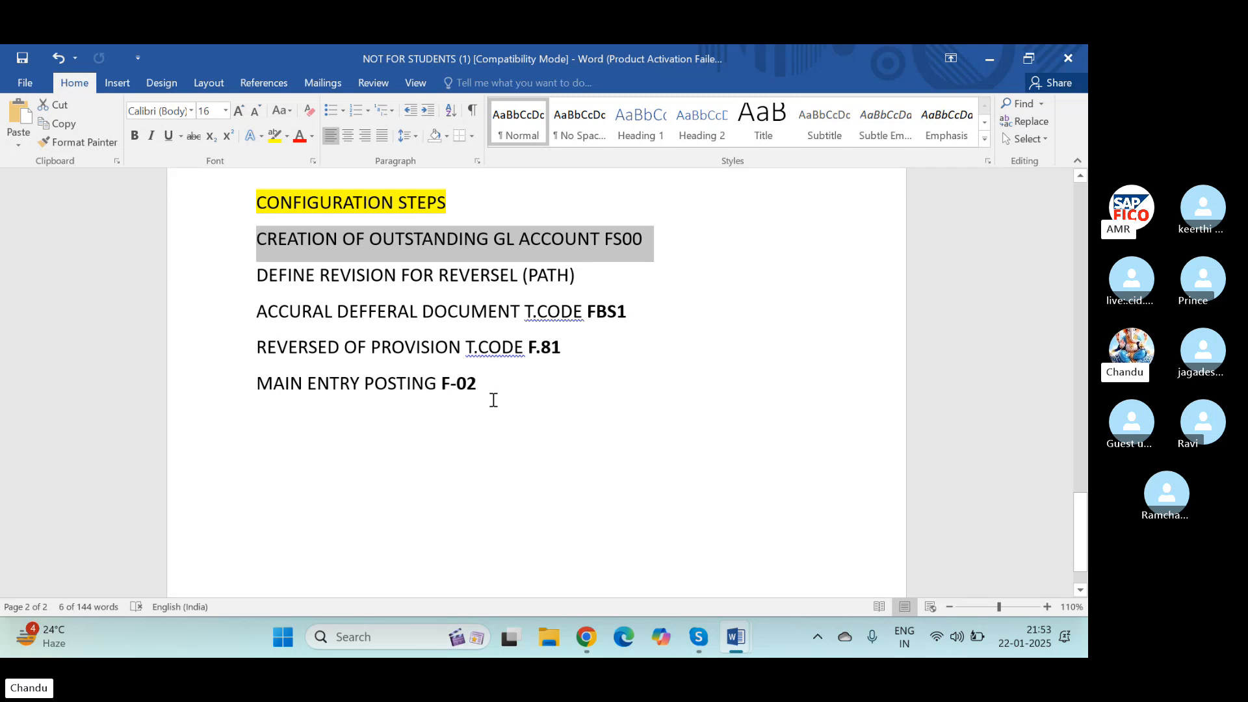
Step: Switch to SAP Logon and open the logon screen of the TEST connection
key(super+d)
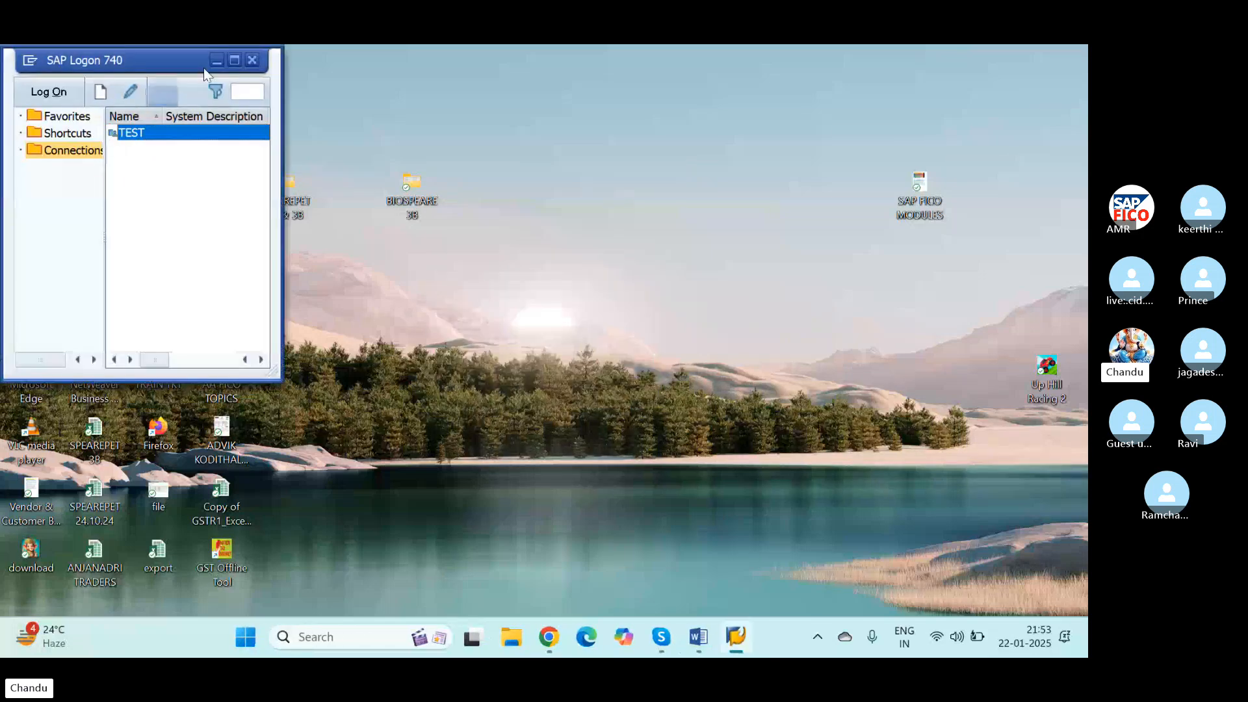
click(235, 60)
click(58, 85)
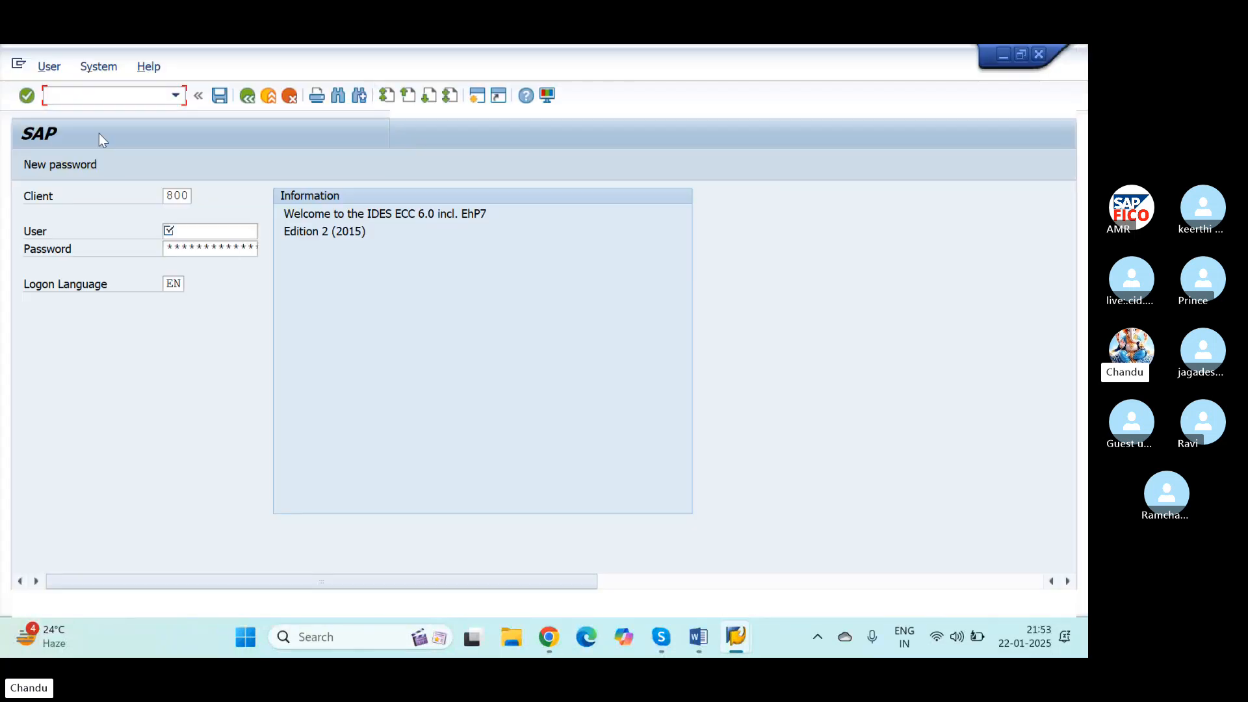
Step: Log on to client 800 by filling in the user name and the account password
click(201, 229)
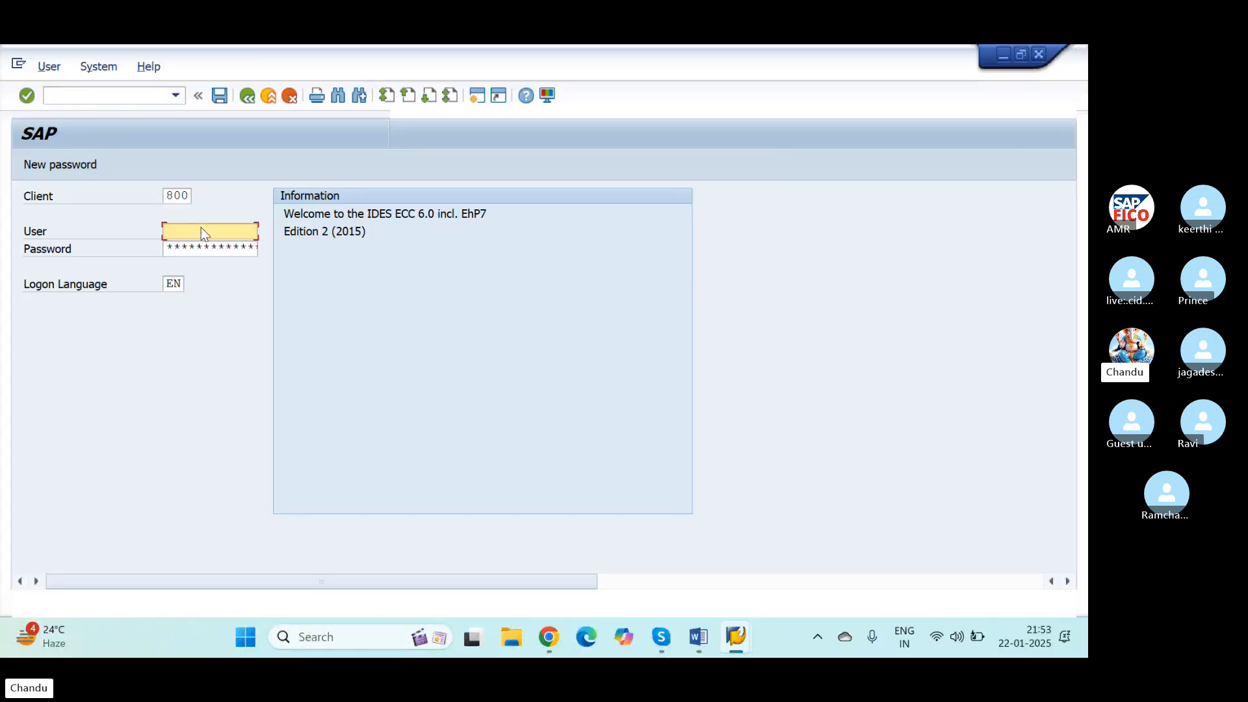
text(49)
key(Down)
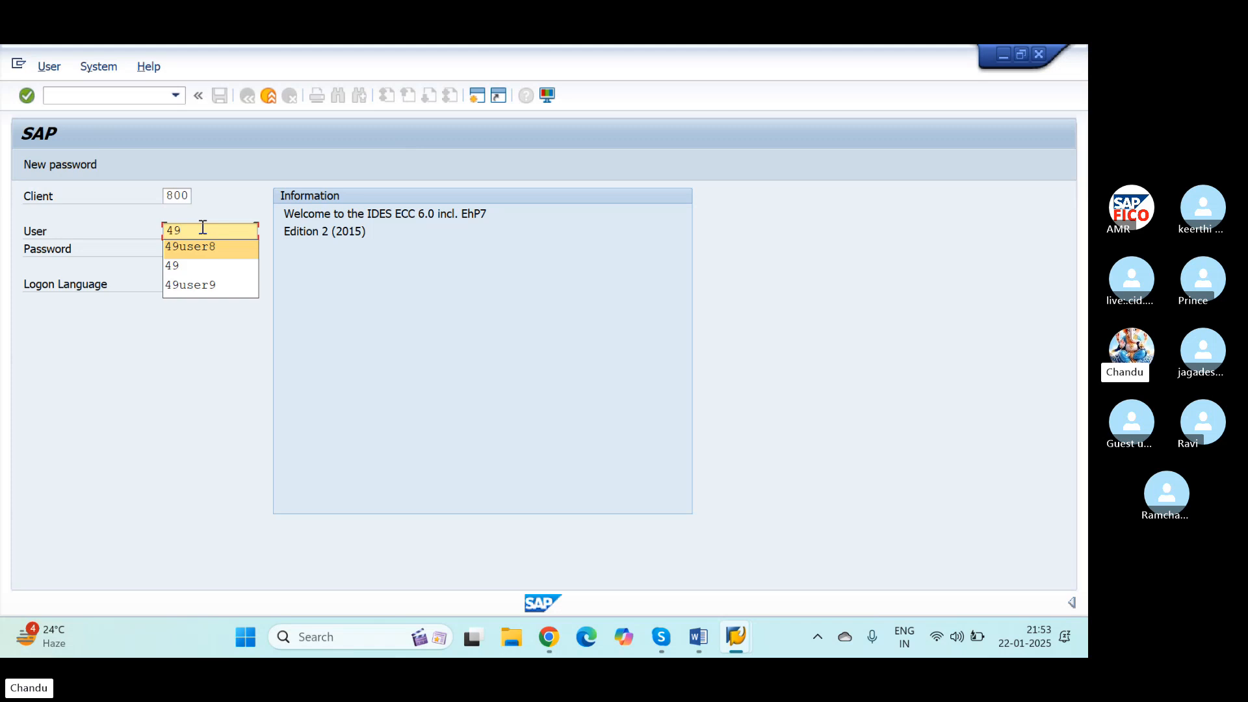
key(Return)
key(Tab)
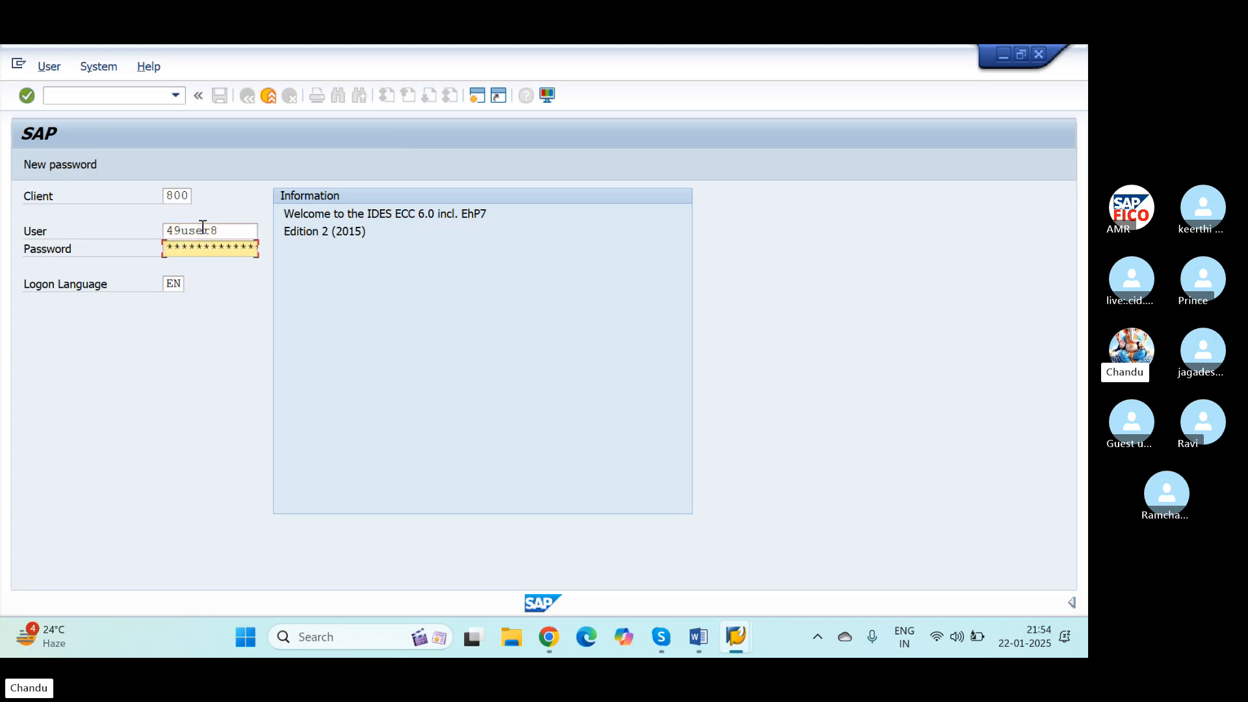
text(*******)
key(Return)
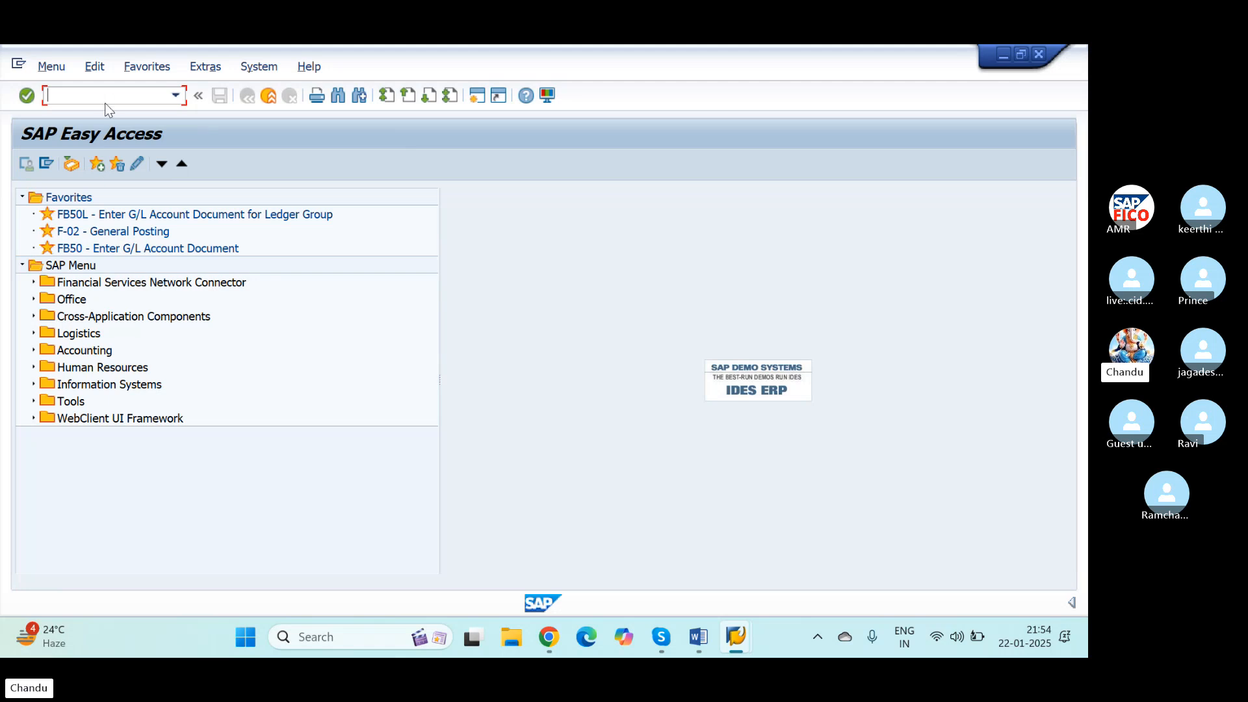
Step: Start transaction FS00 for editing G/L accounts centrally
text(/nfs00)
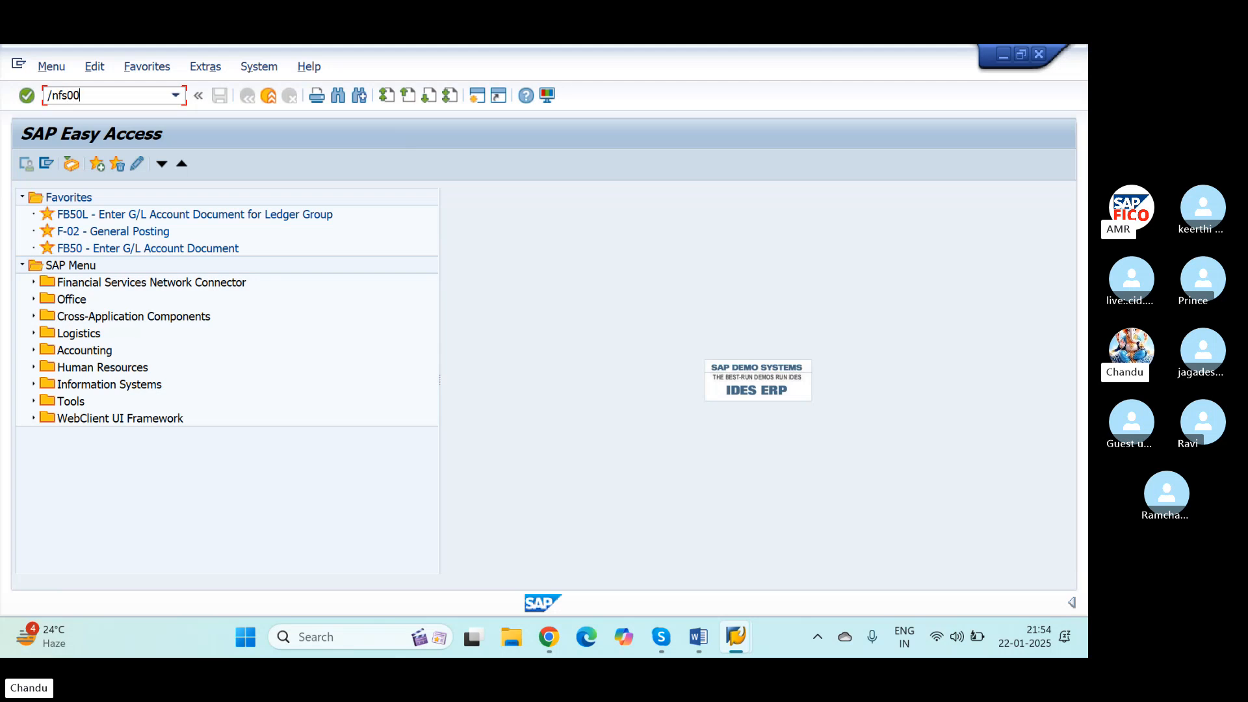
key(Return)
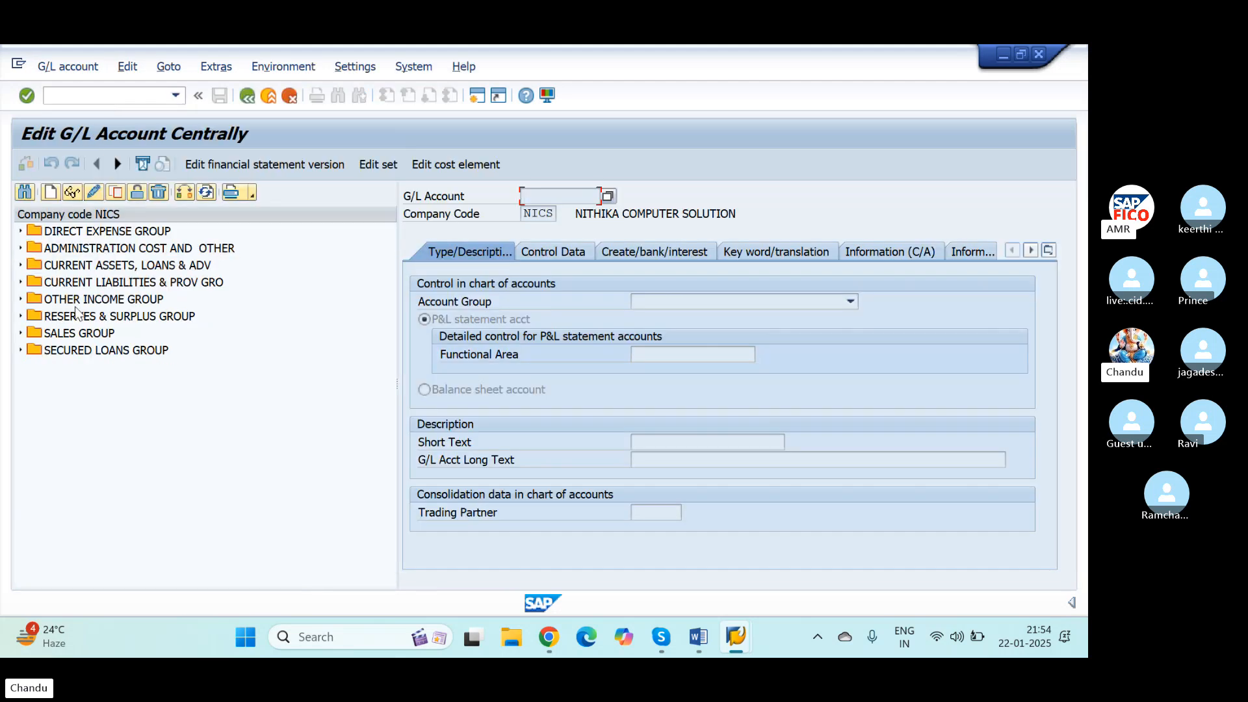
Step: List the accounts under CURRENT LIABILITIES & PROV GRO and start creating G/L account 100515 in company code NICS
click(20, 283)
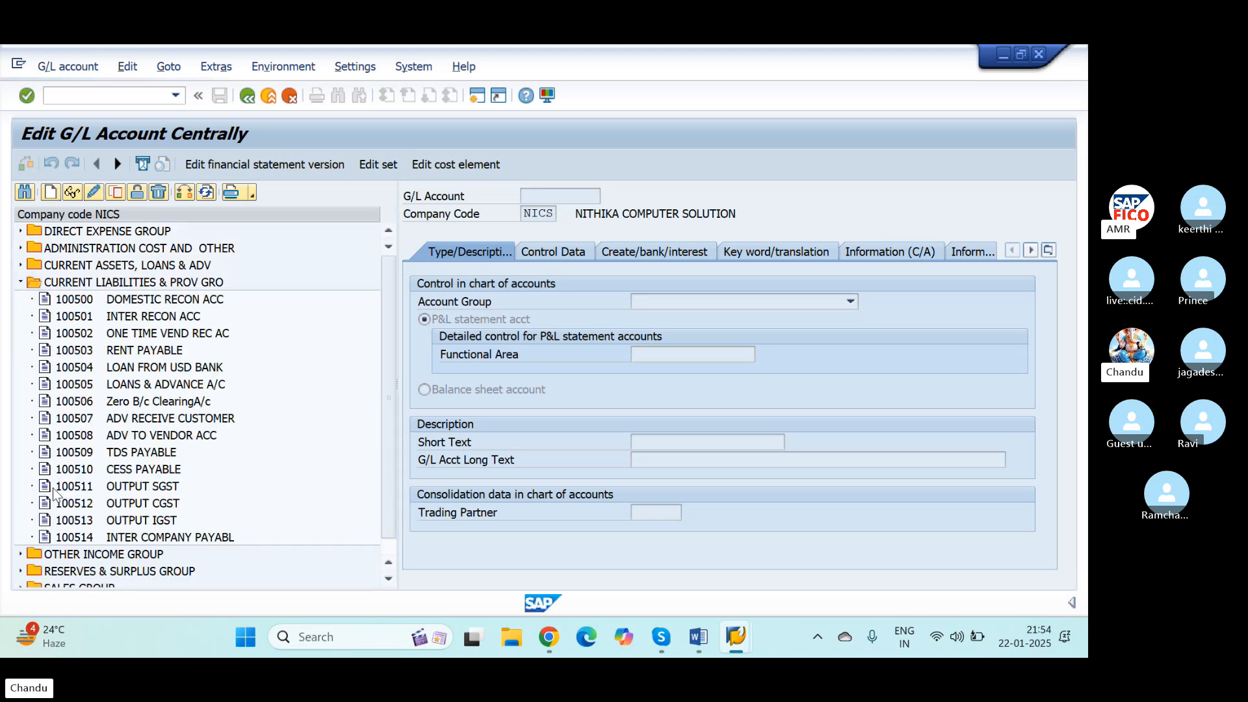
click(48, 192)
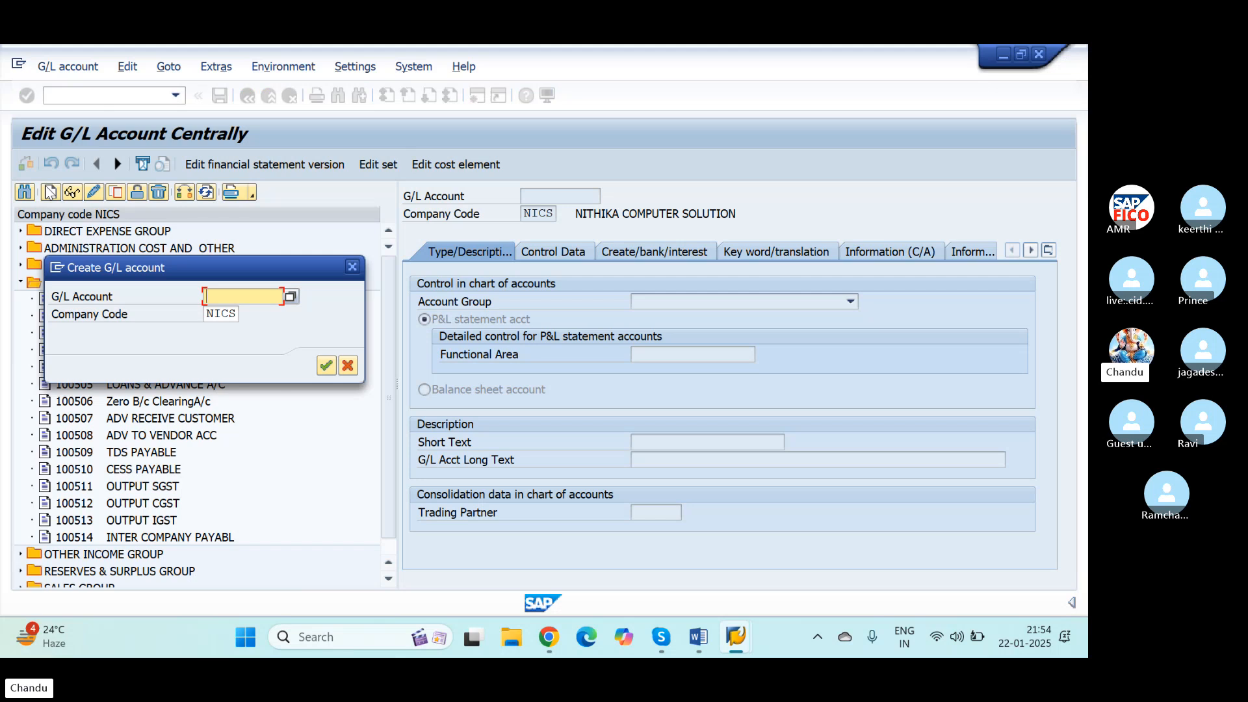
text(100515)
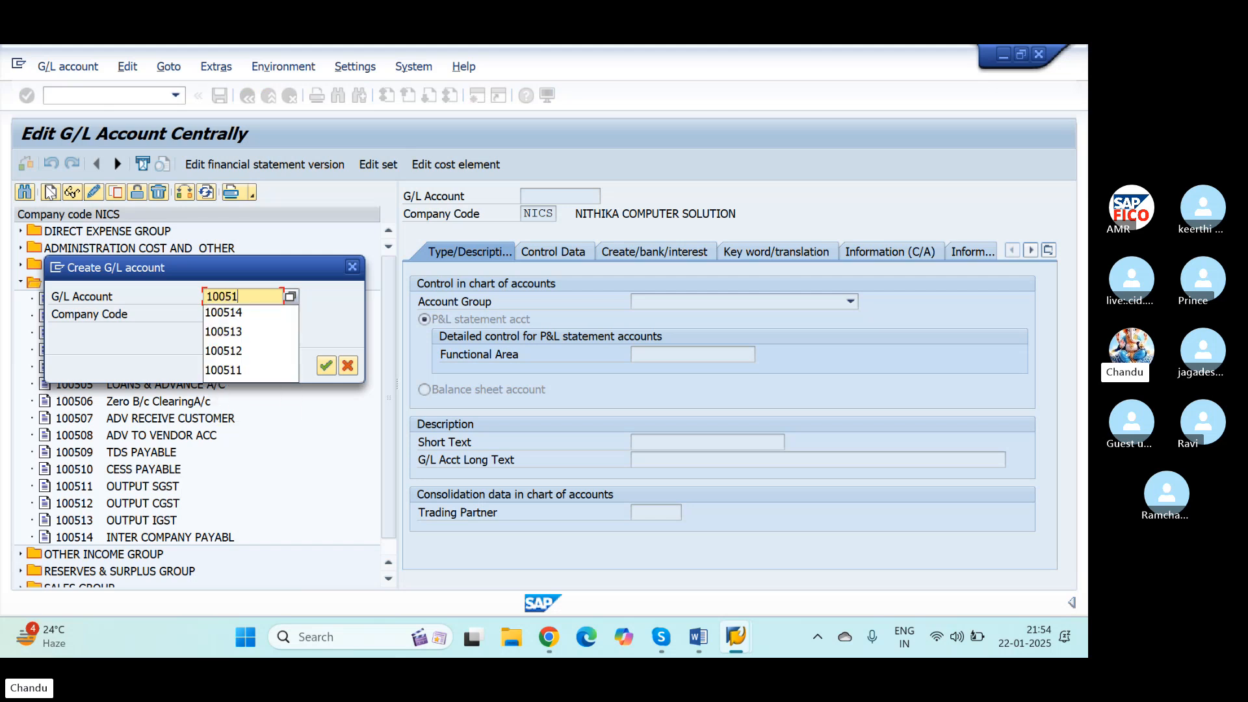
key(Tab)
key(Tab)
click(325, 364)
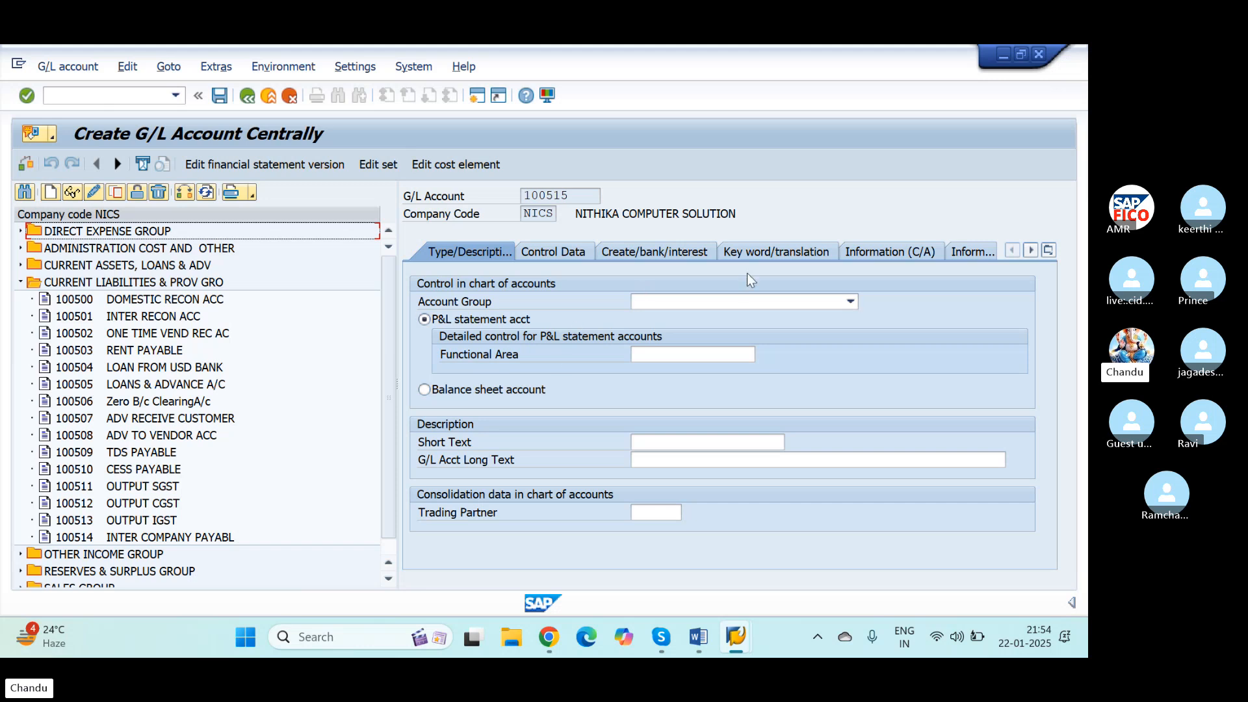
Step: Assign the new G/L account to the CURRENT LIABILITIES & PROV GRO account group and make it a balance sheet account
click(736, 302)
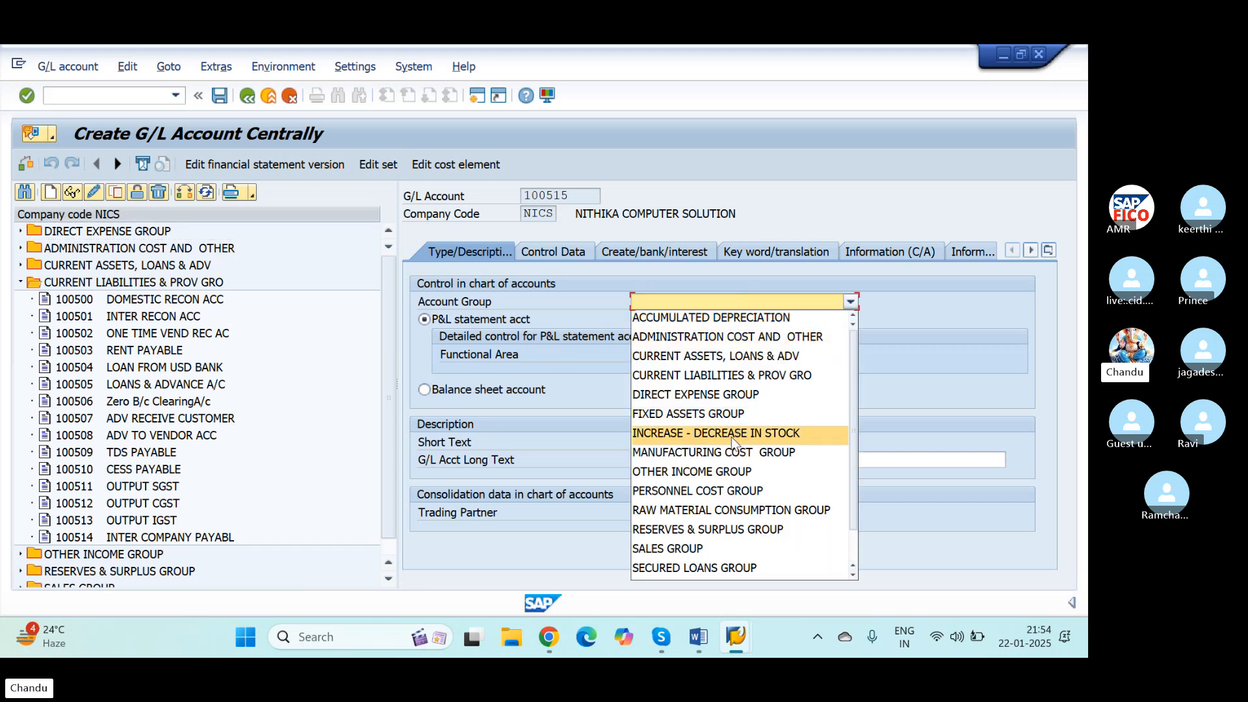
click(721, 376)
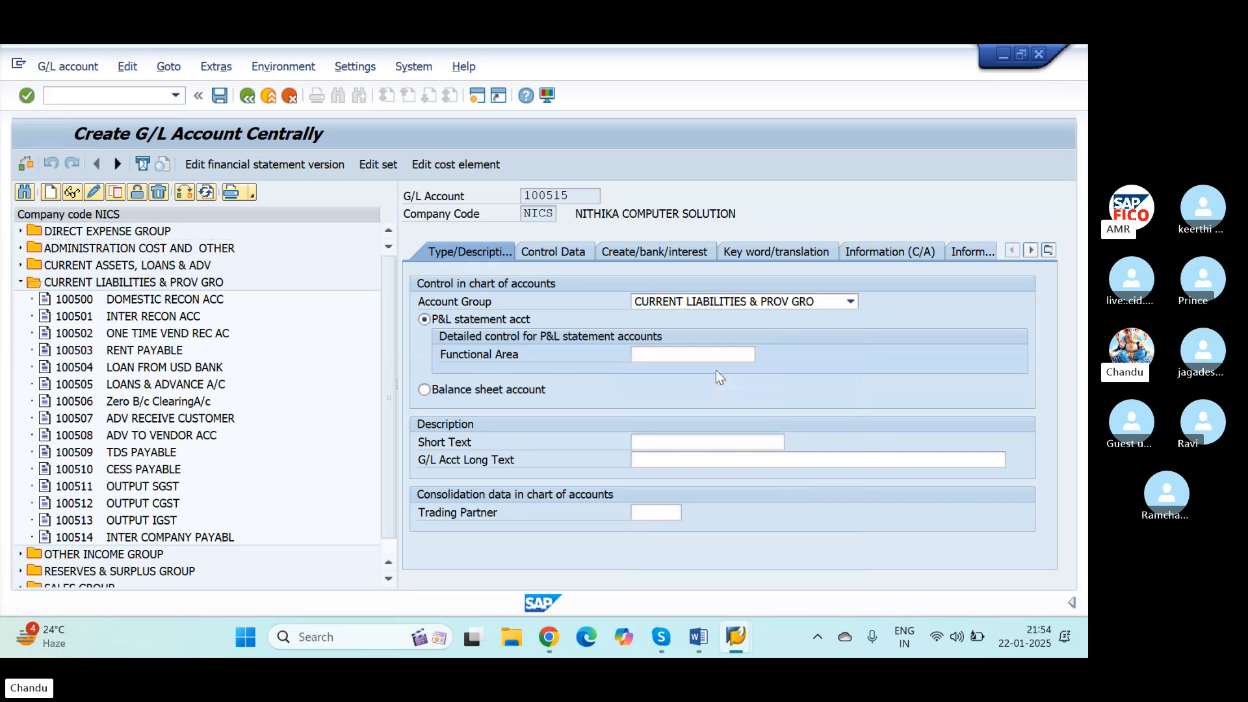
click(425, 388)
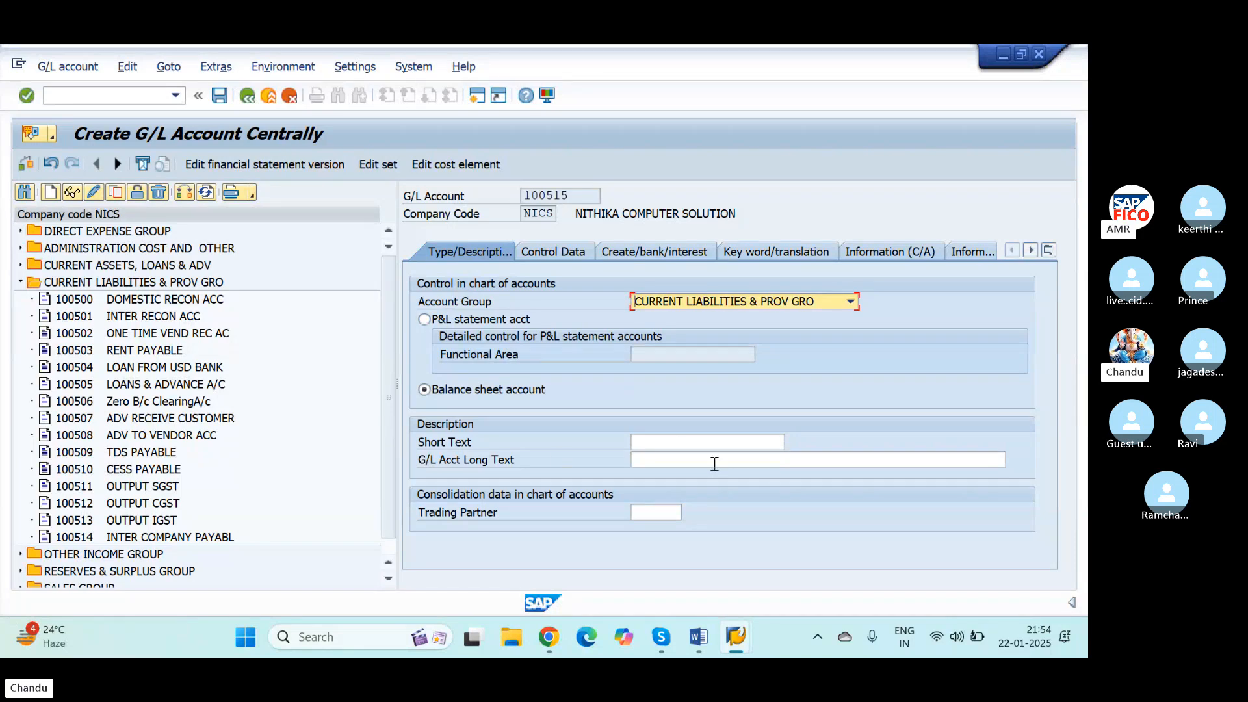
Step: Enter OUTSTANDING EXPENSES as both the short text and the long text of the G/L account
click(691, 437)
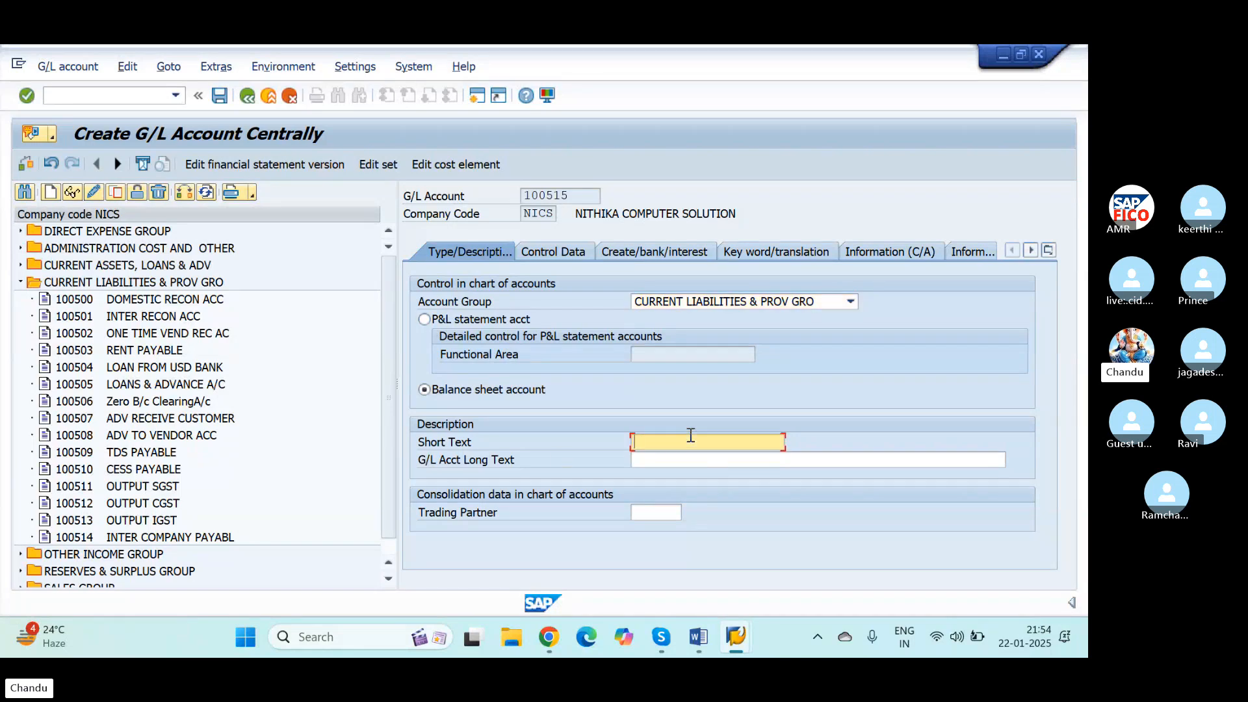
text(OUT)
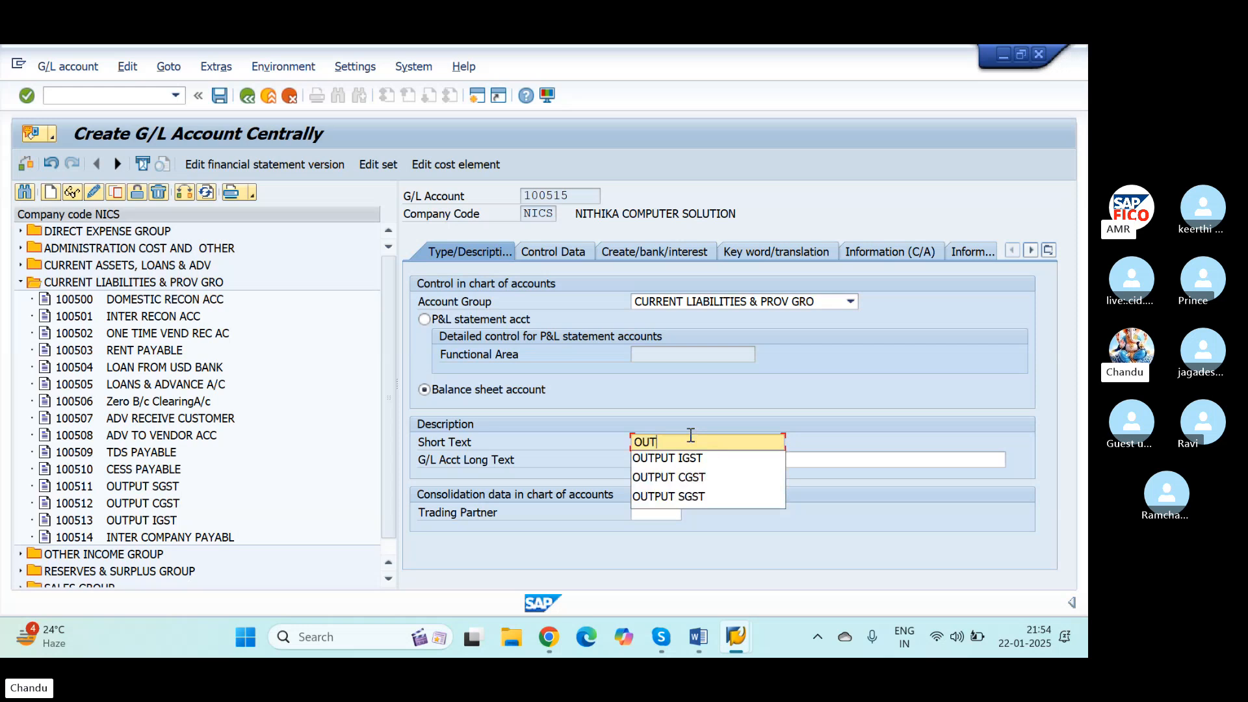
text(STANDING EX)
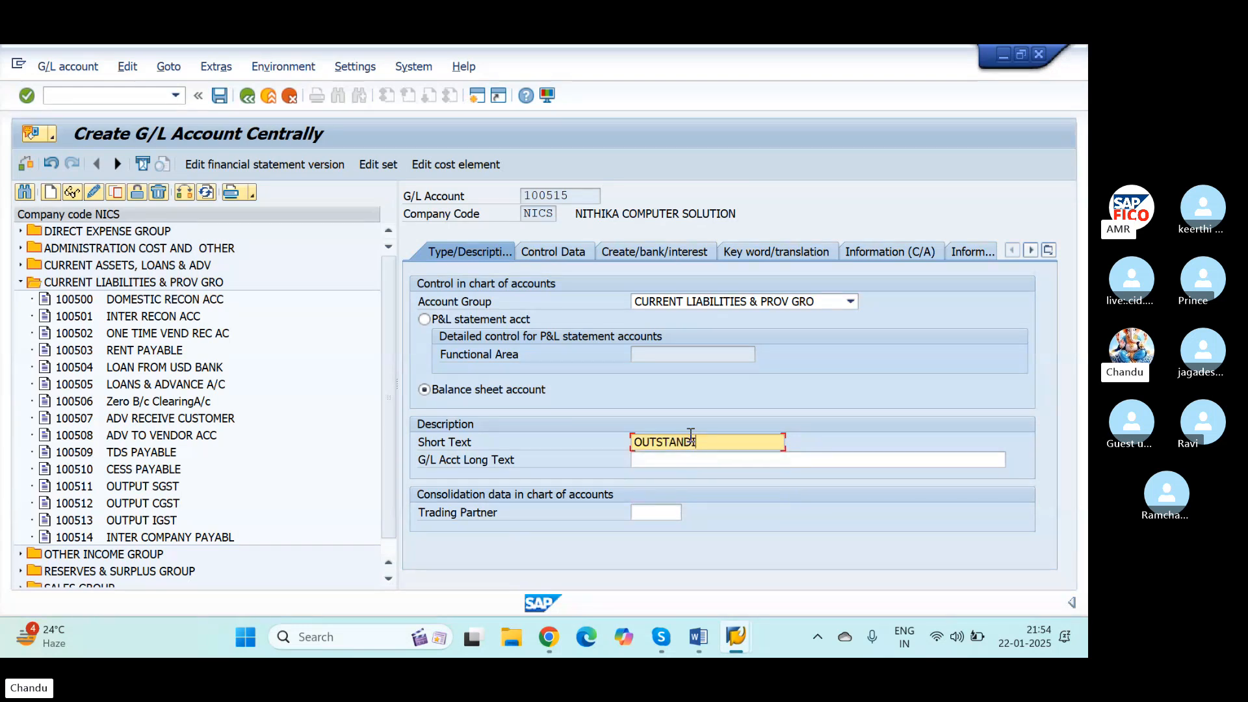
text(PENSES)
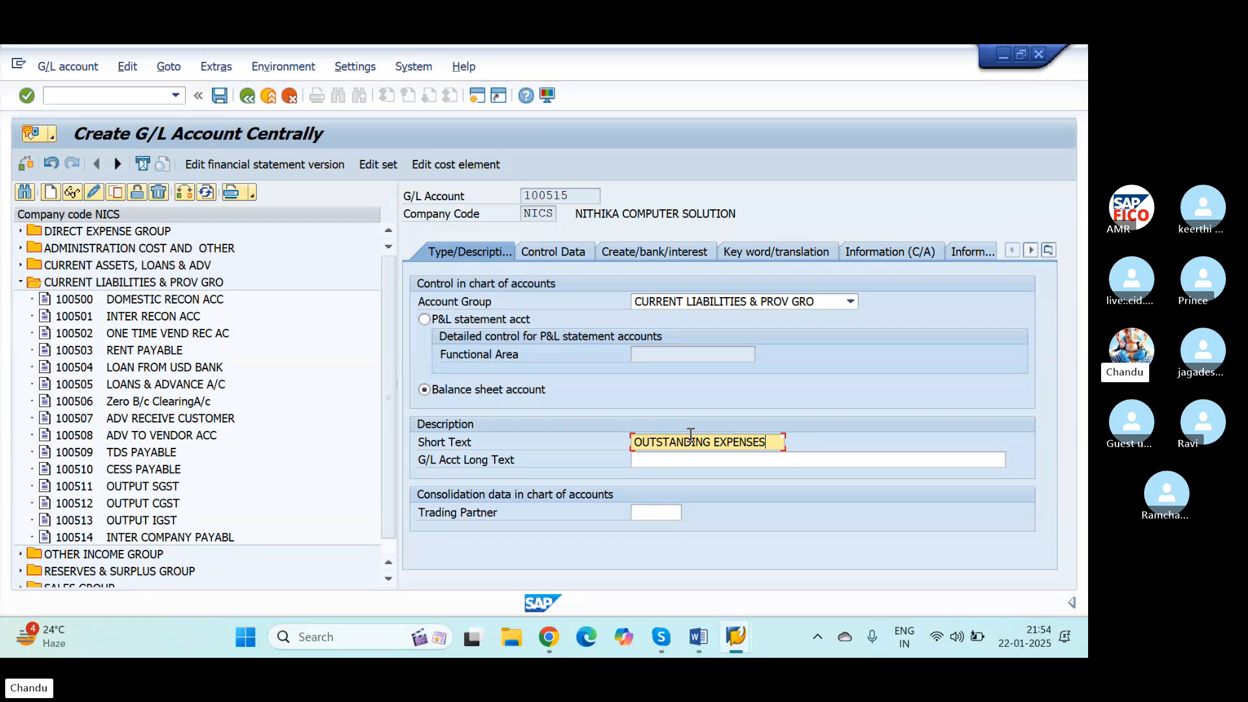
key(Tab)
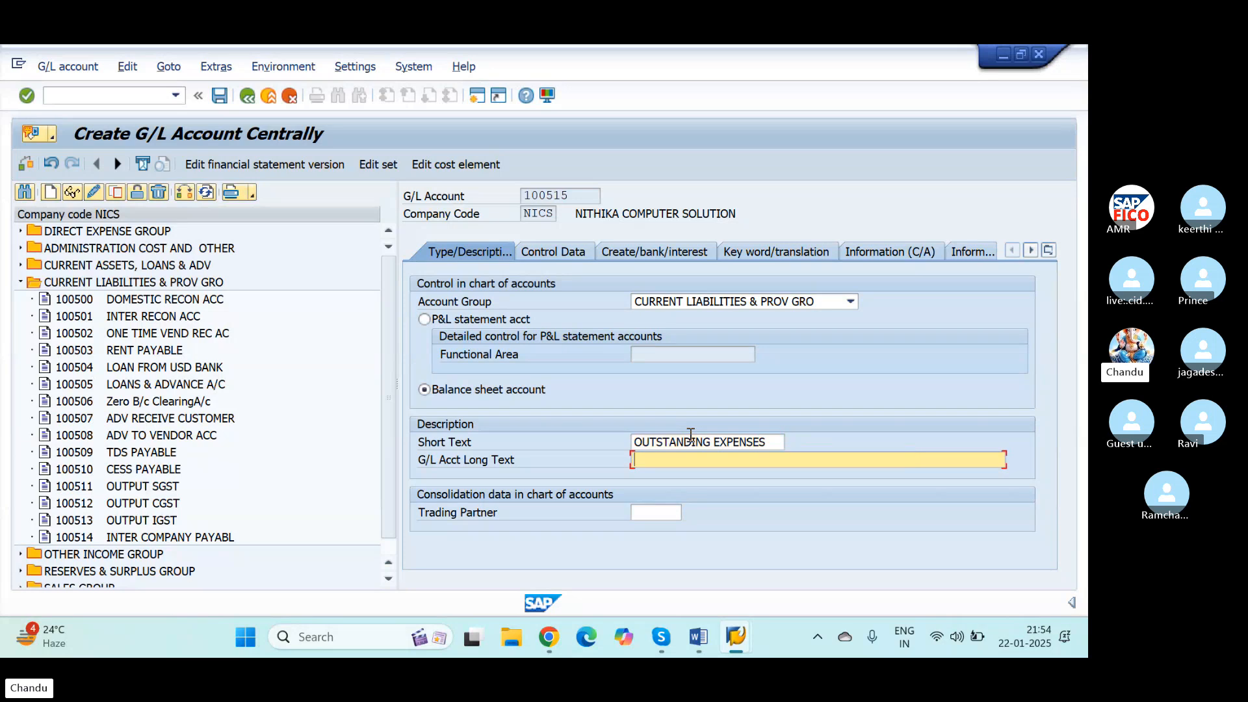
text(OUTSTANDING EXPENSES)
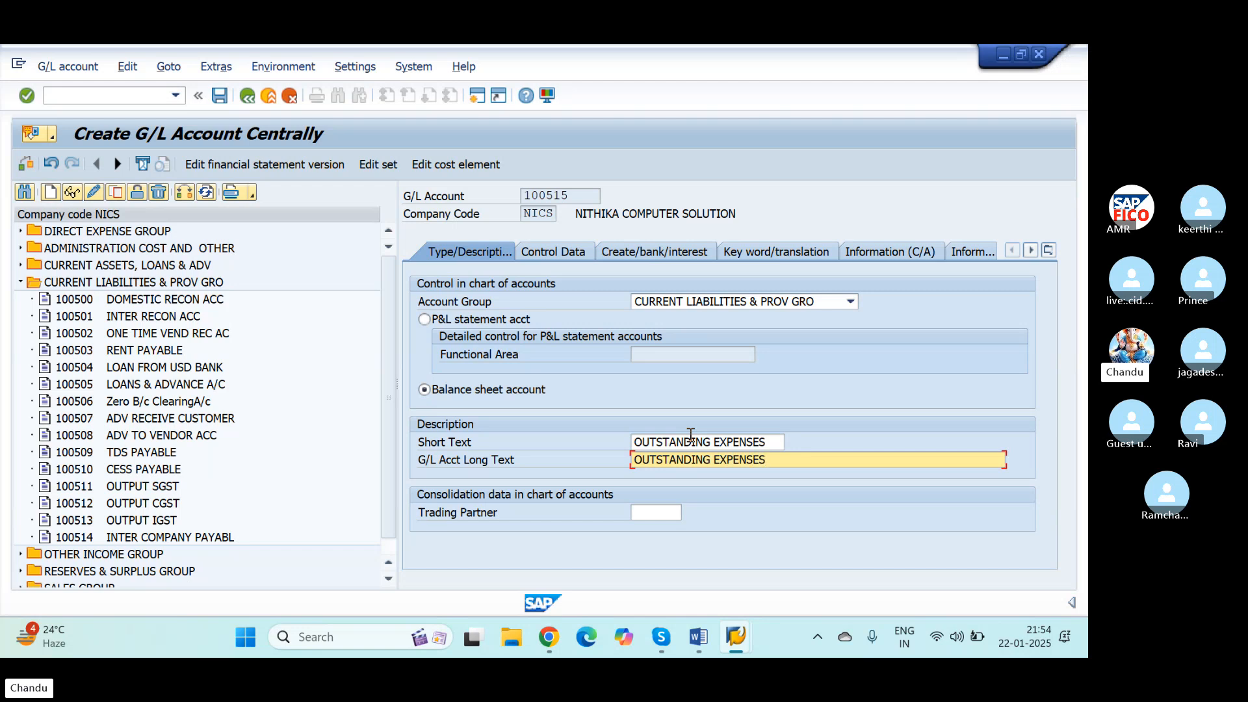
key(Tab)
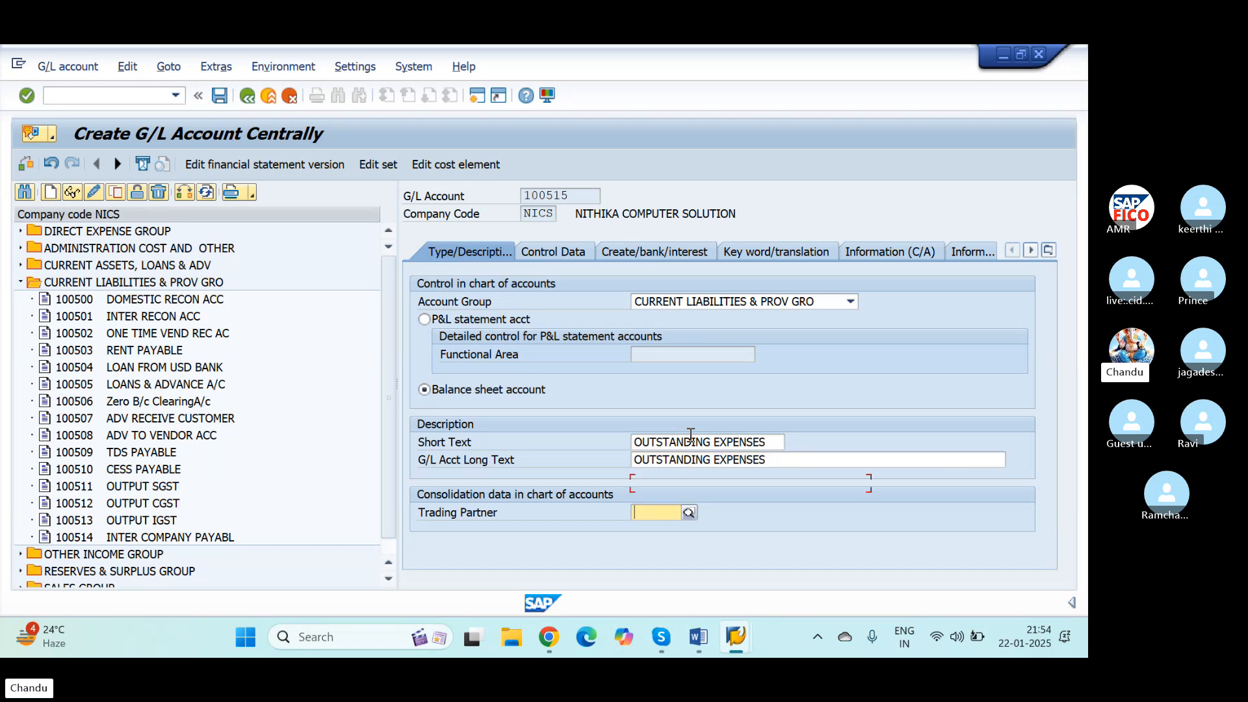
Step: In the account's control data, enable only balances in local currency, open item management and line item display
click(575, 259)
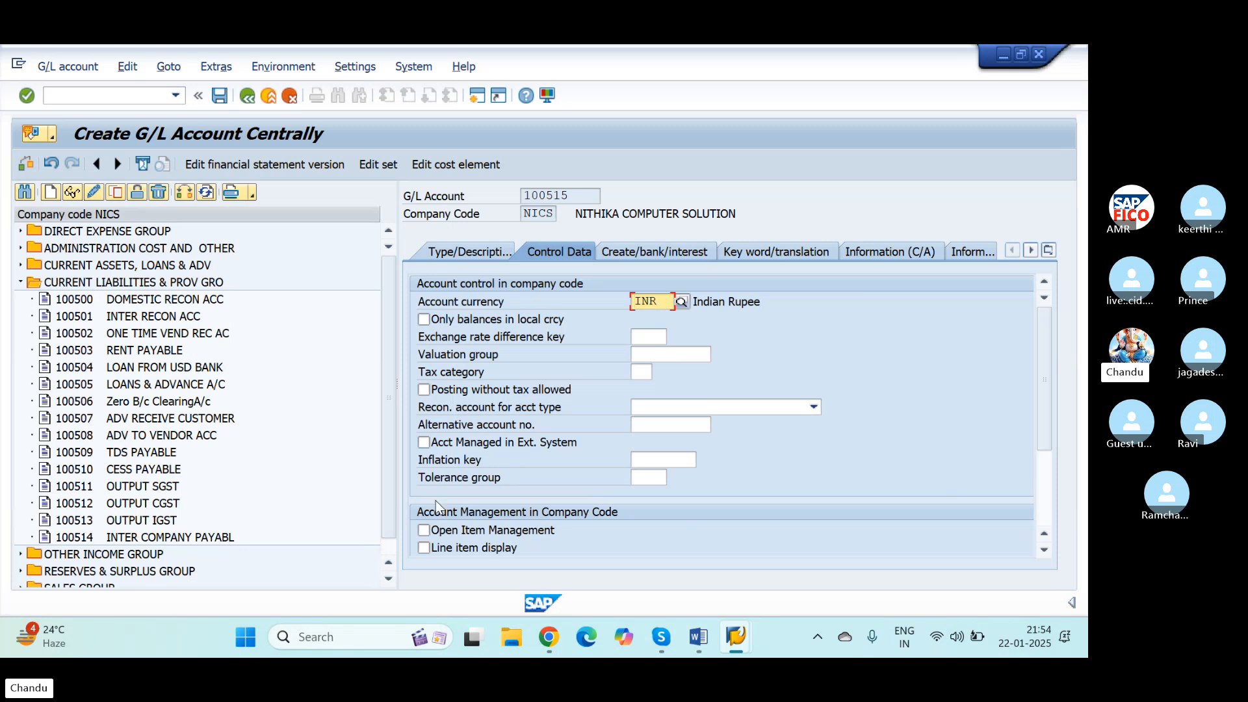
click(424, 319)
scroll(503, 352, down, 3)
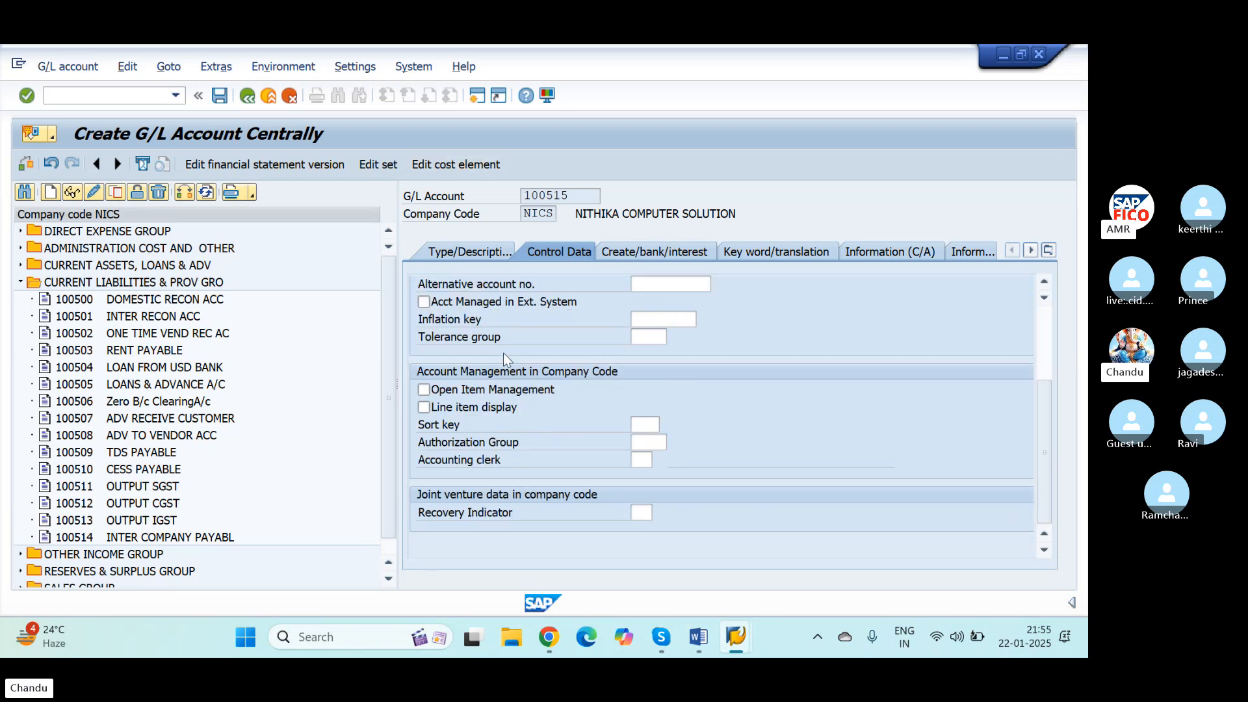
click(424, 389)
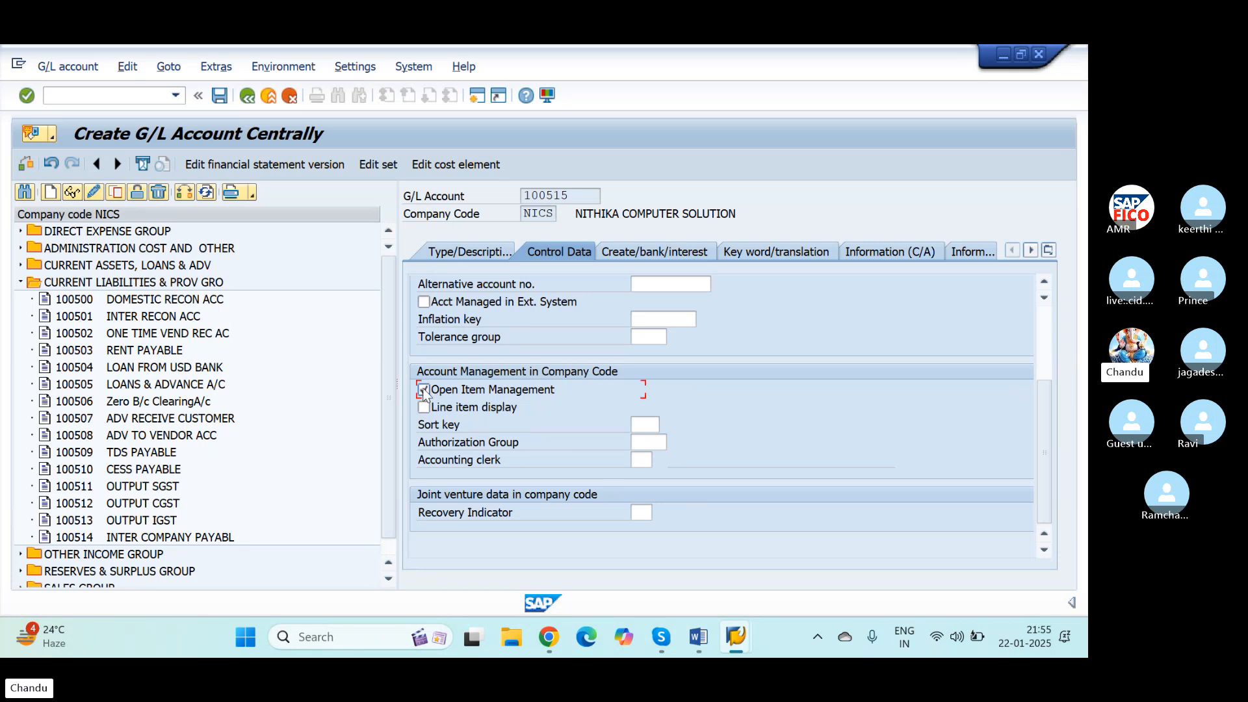
scroll(453, 368, up, 3)
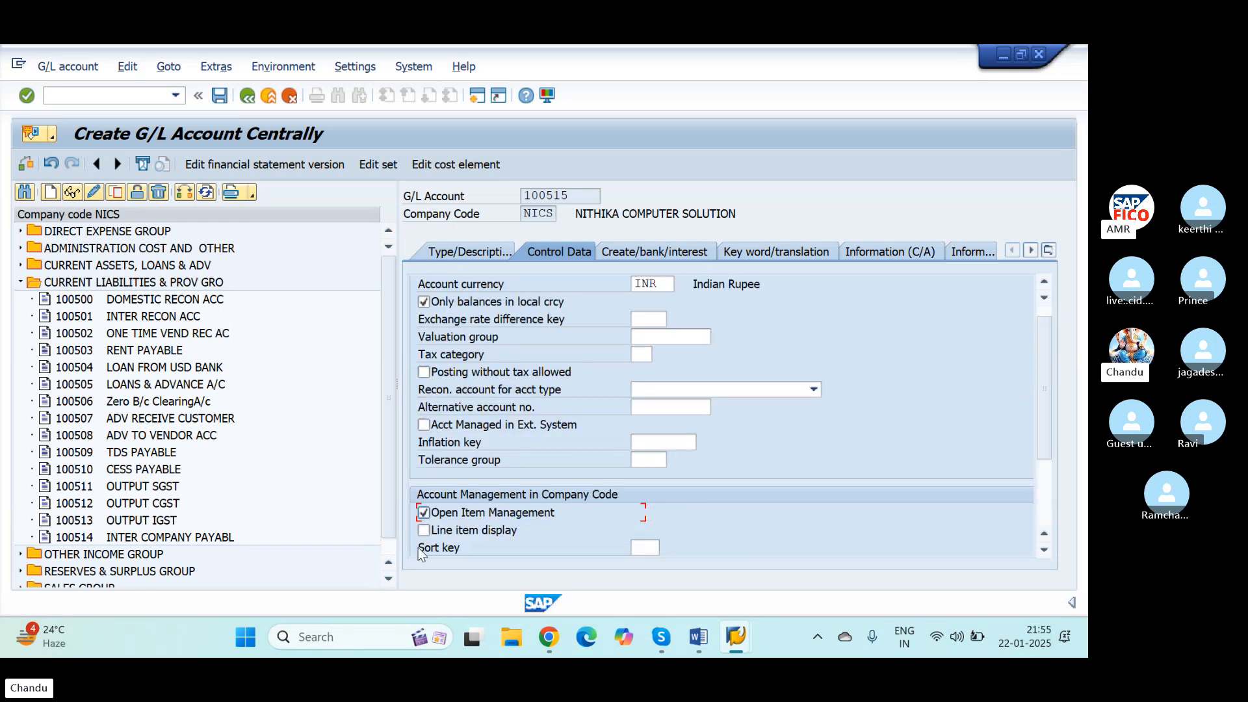
click(423, 532)
Step: Set the sort key of the outstanding expenses account to 001
click(645, 548)
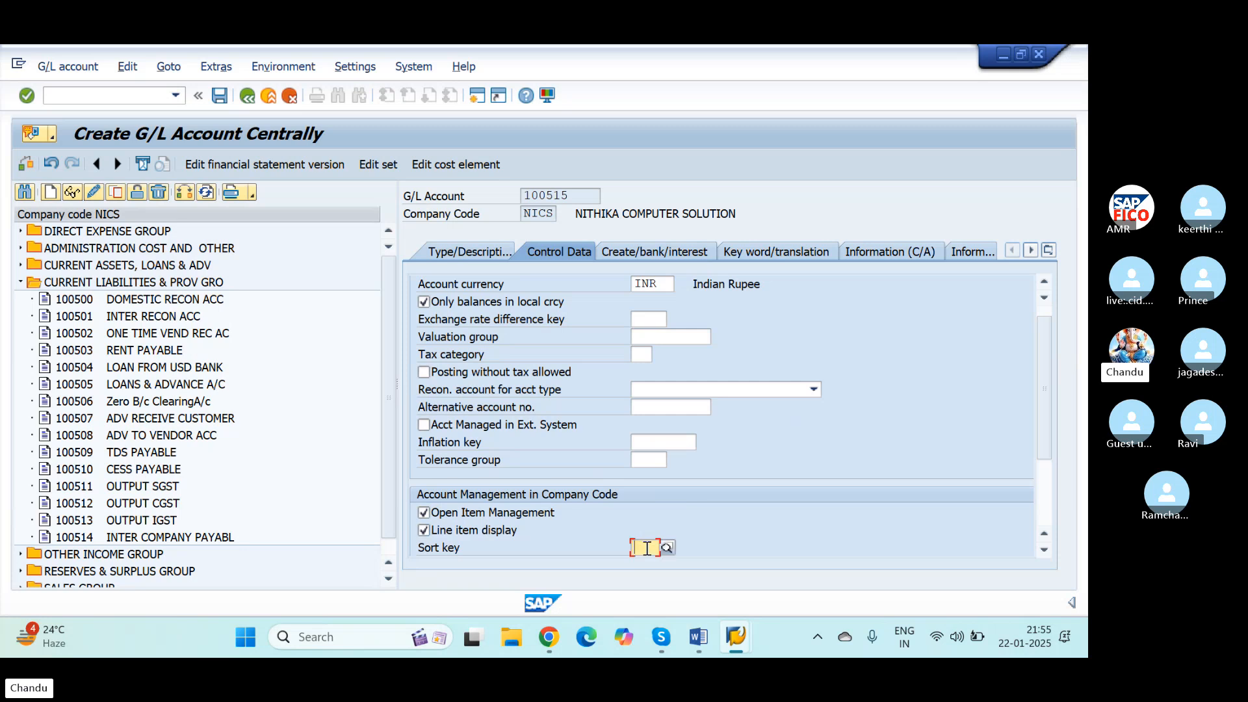
text(00)
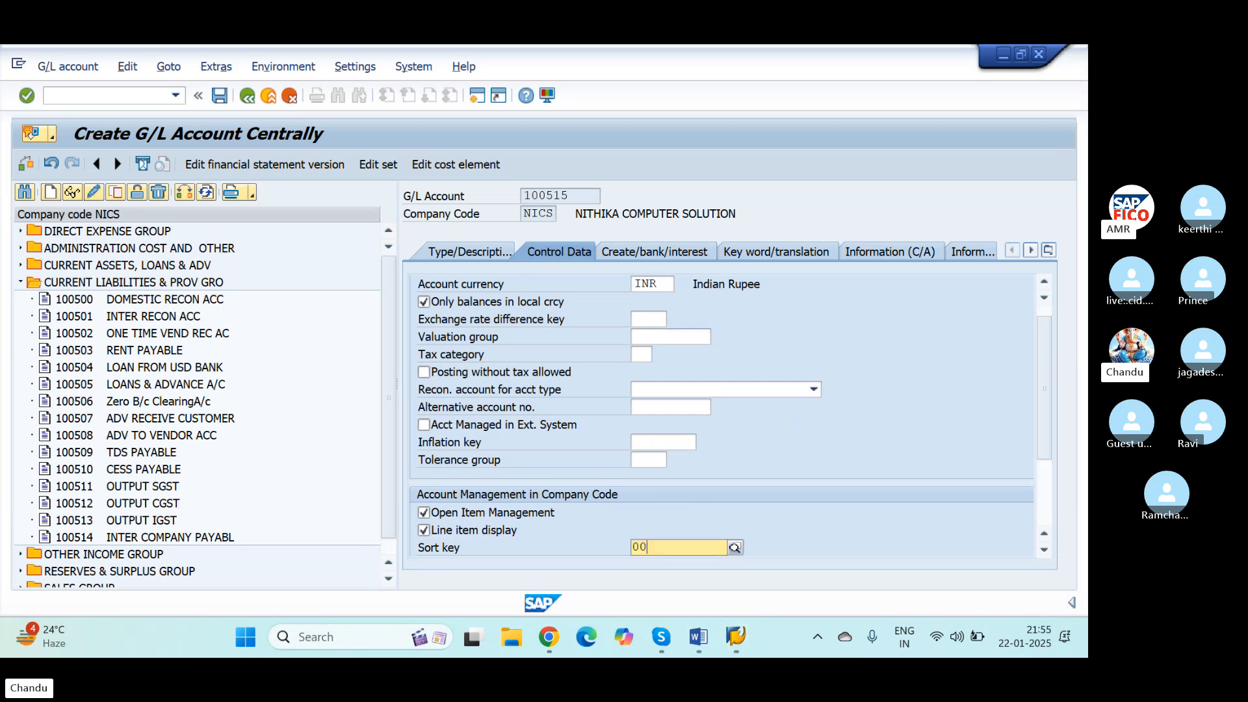
text(1)
key(Down)
key(Return)
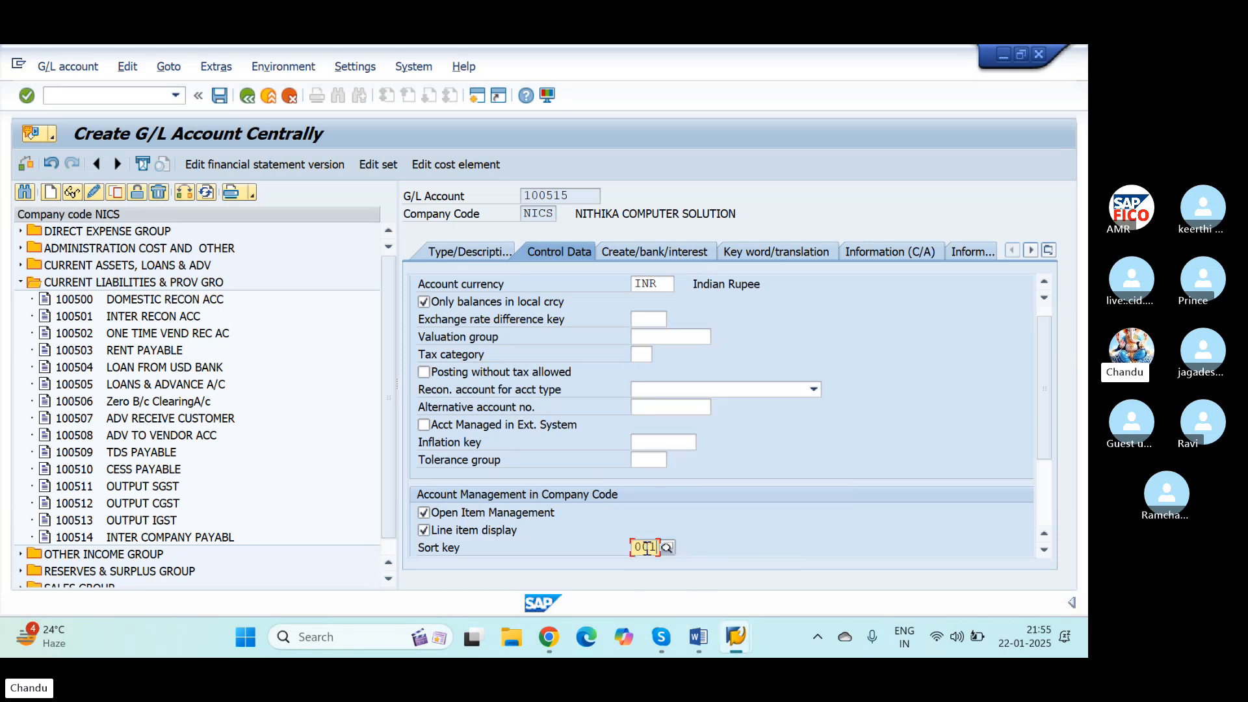
Step: Assign field status group G001 to the outstanding expenses account and save the G/L account
click(645, 249)
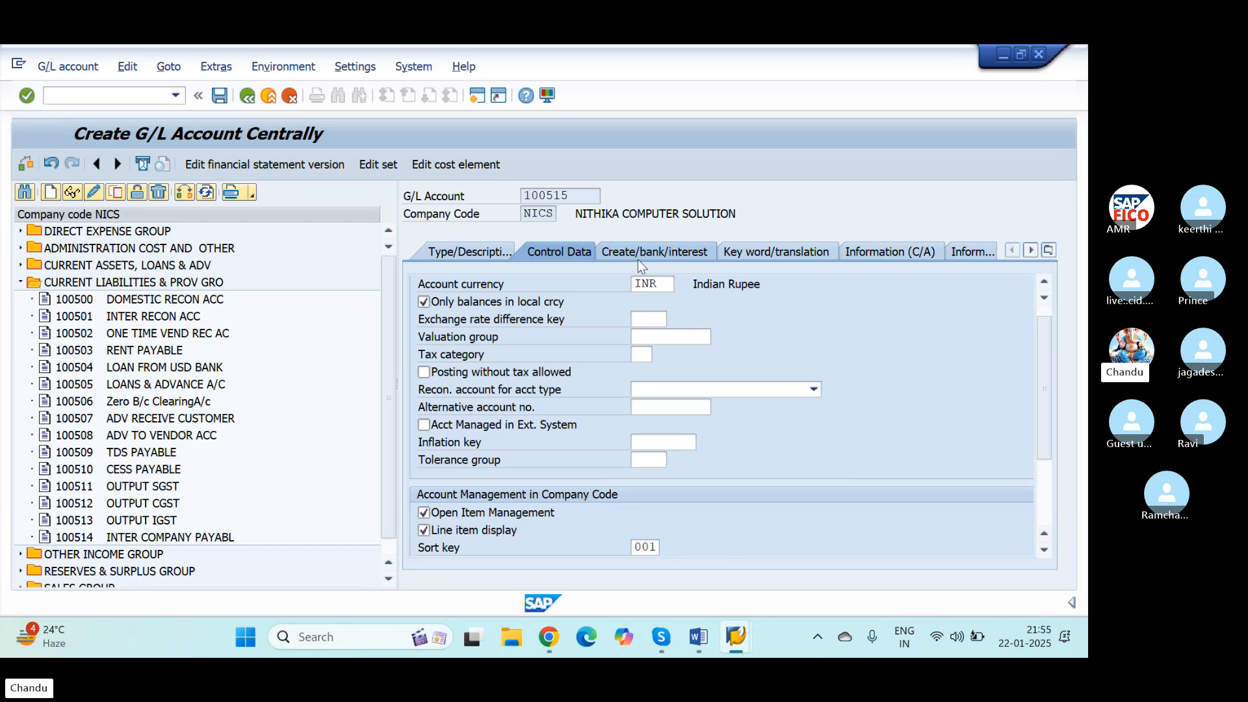
text(G)
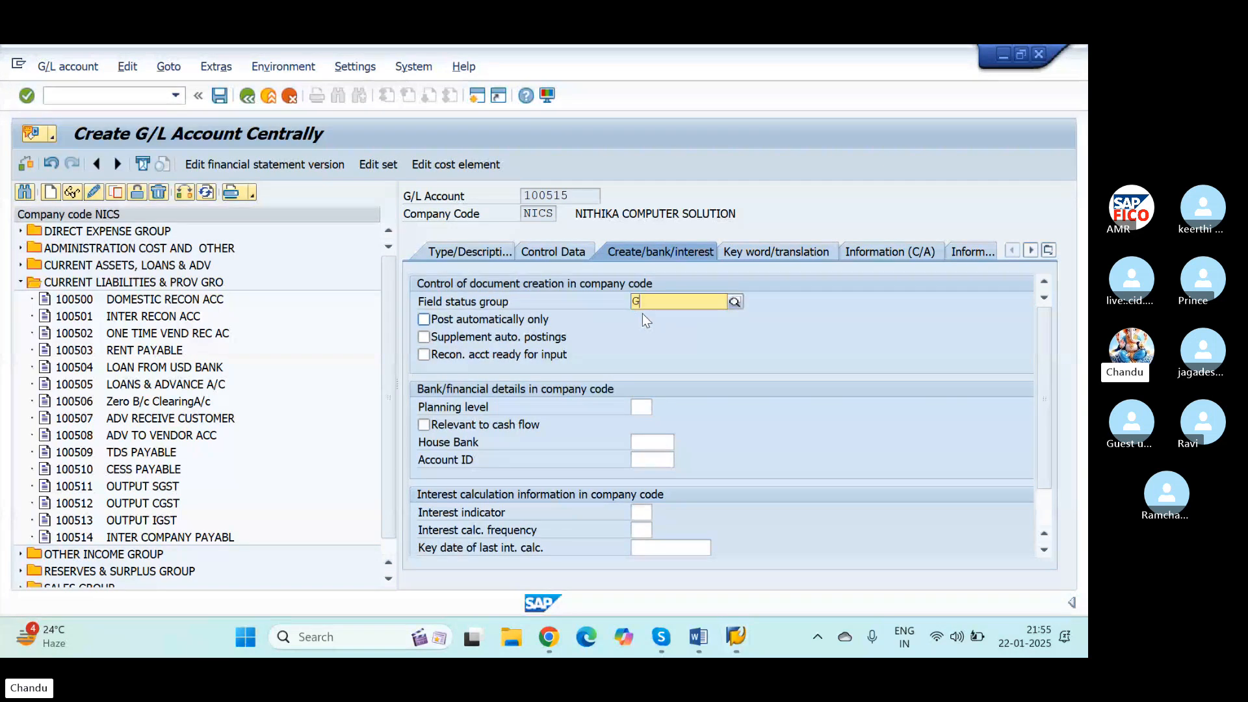
text(001)
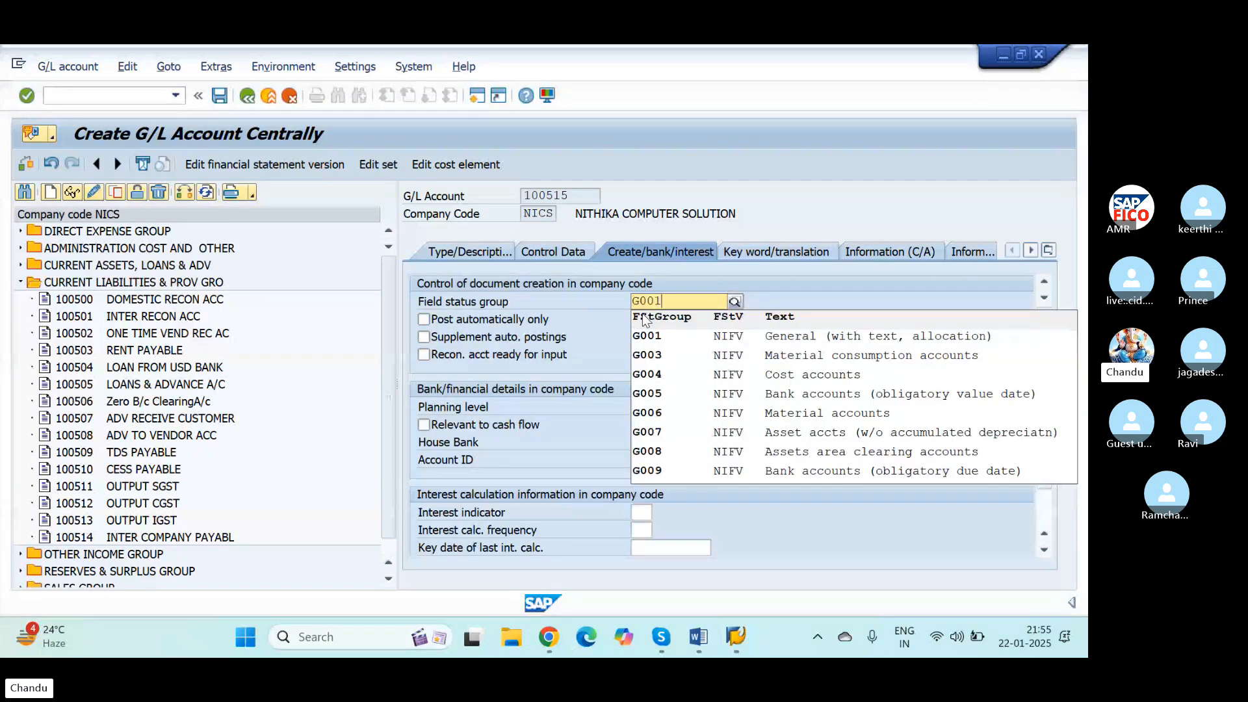
key(Return)
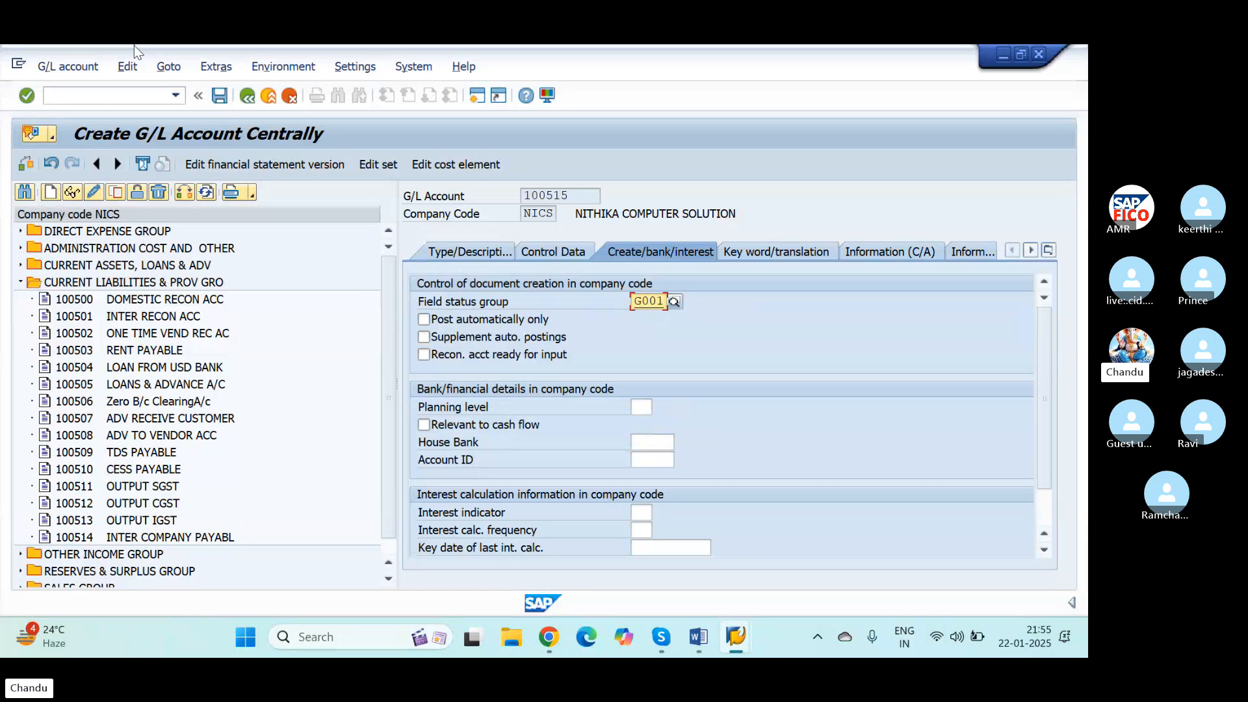
click(220, 96)
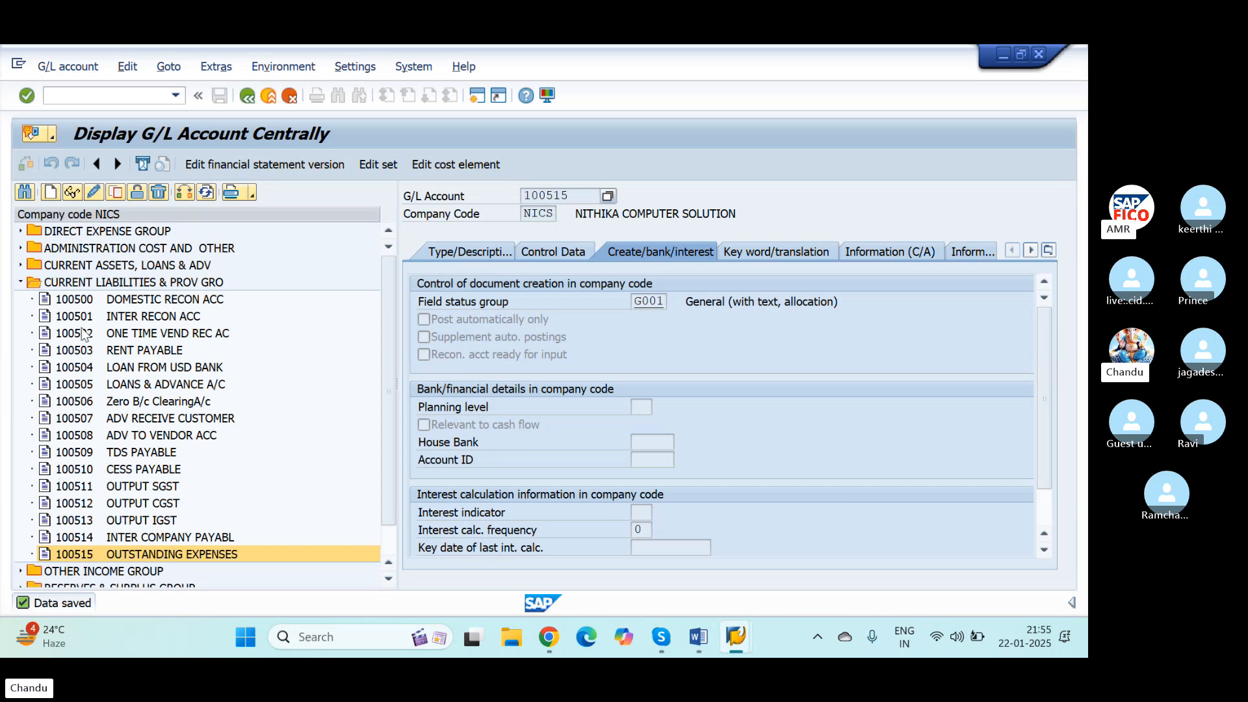
Step: Switch to the Word document and highlight the second configuration step, DEFINE REVISION FOR REVERSEL (PATH)
key(alt+Tab)
key(alt+Tab)
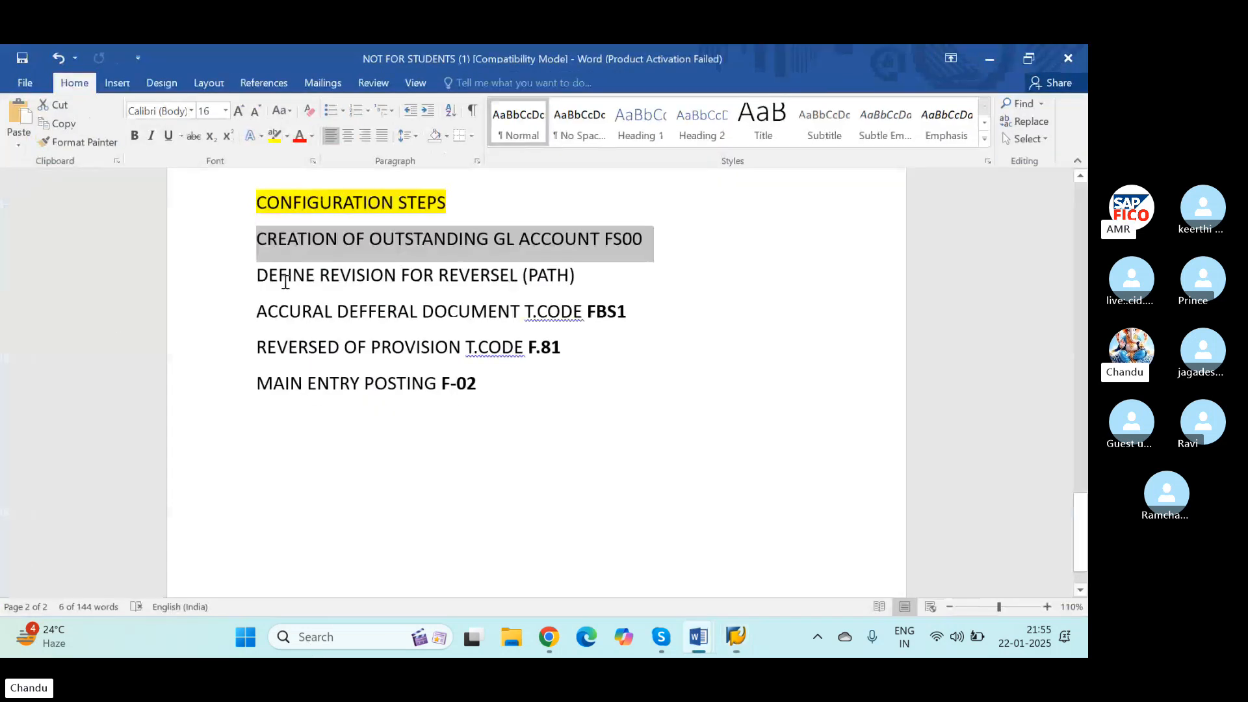
drag(257, 276, 580, 289)
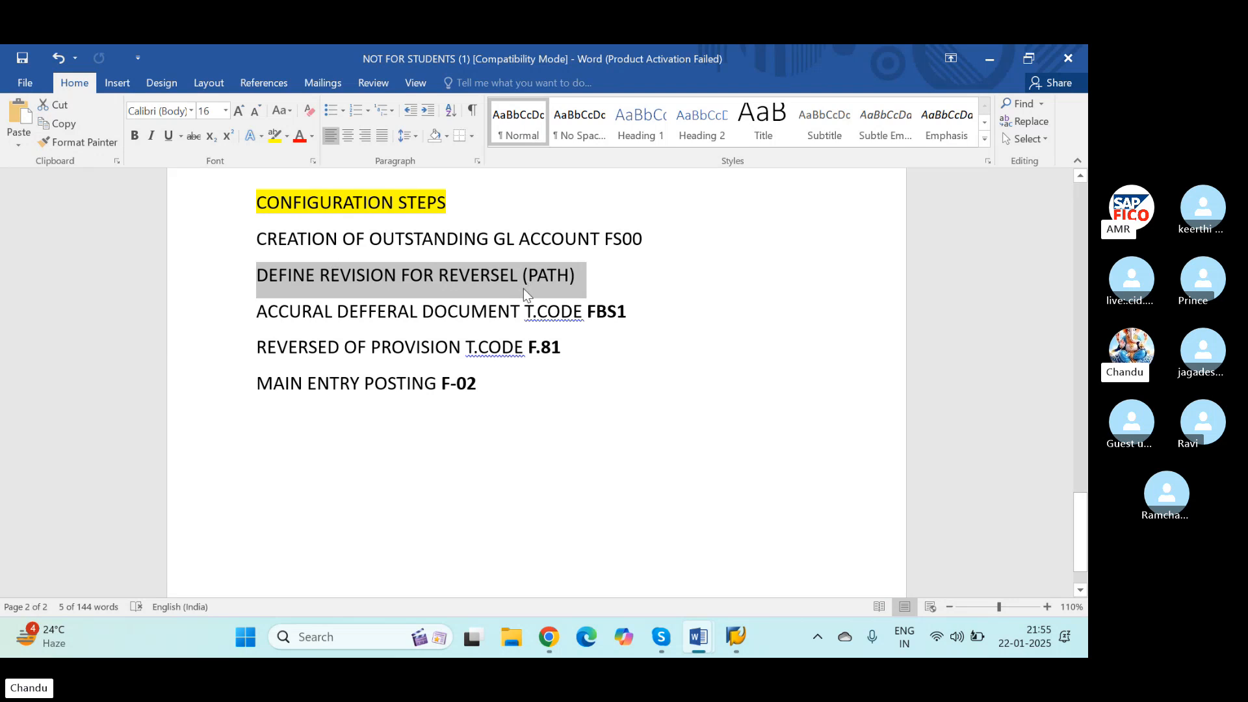
Step: Replace REVISION with REASON in the second configuration step so it reads DEFINE REASON FOR REVERSEL (PATH)
click(552, 280)
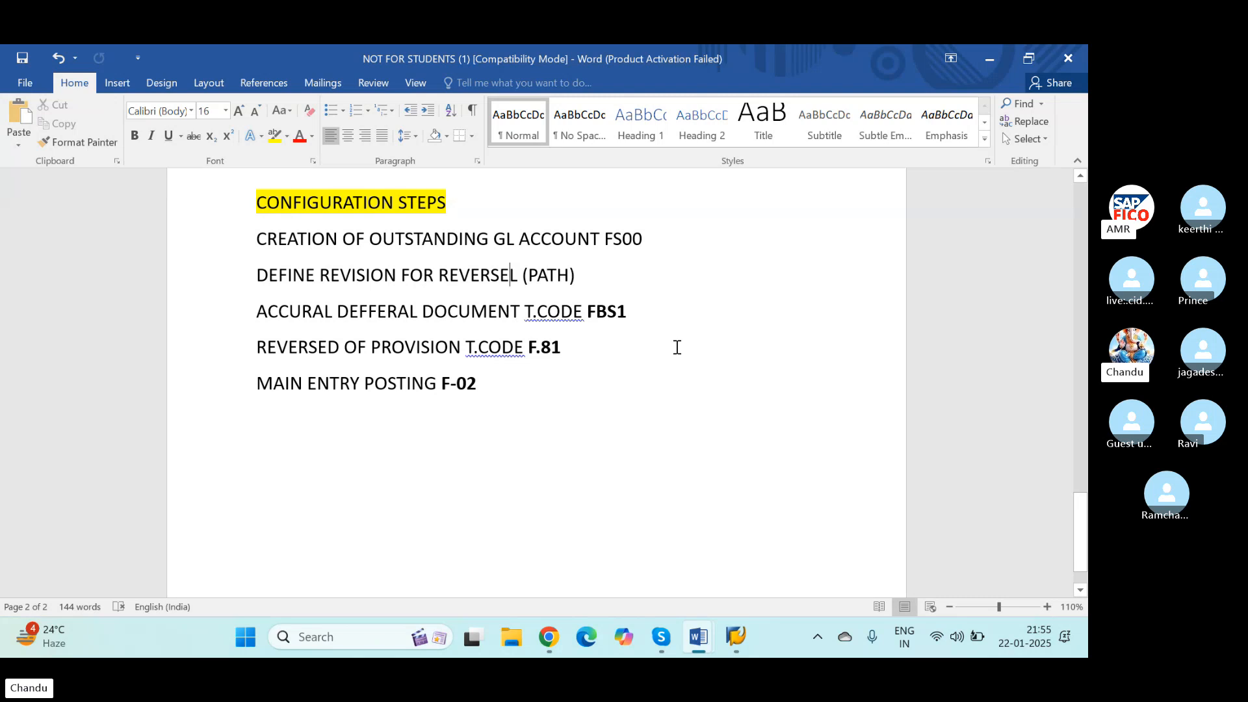
key(BackSpace)
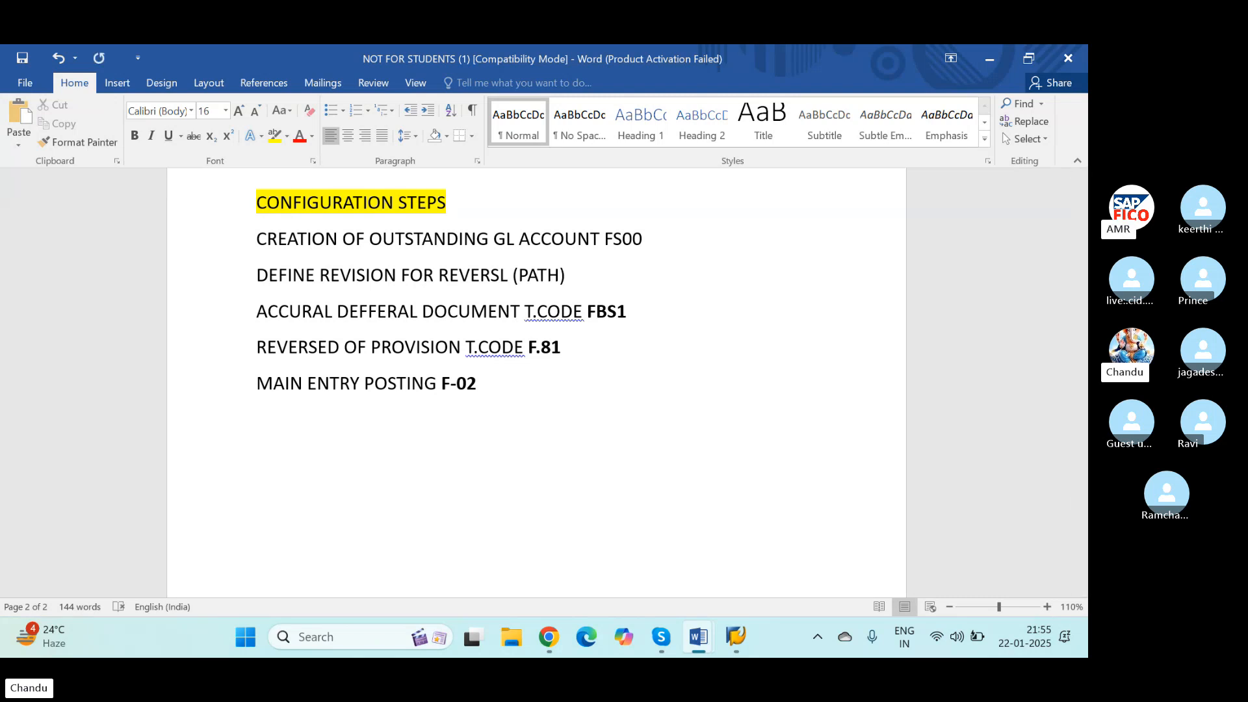
text(E)
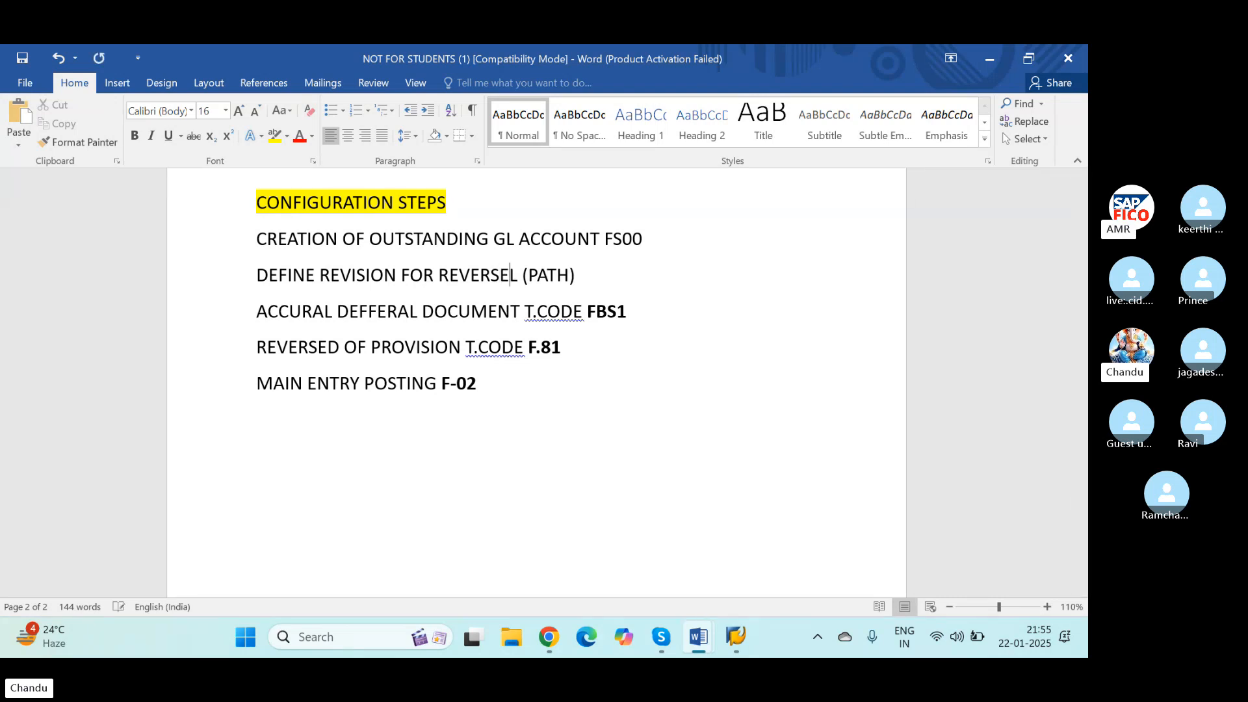
key(Left)
key(Left)
key(Left)
key(Left)
key(Left)
key(Left)
key(Left)
key(Left)
key(Left)
key(Left)
key(Right)
text(ASON)
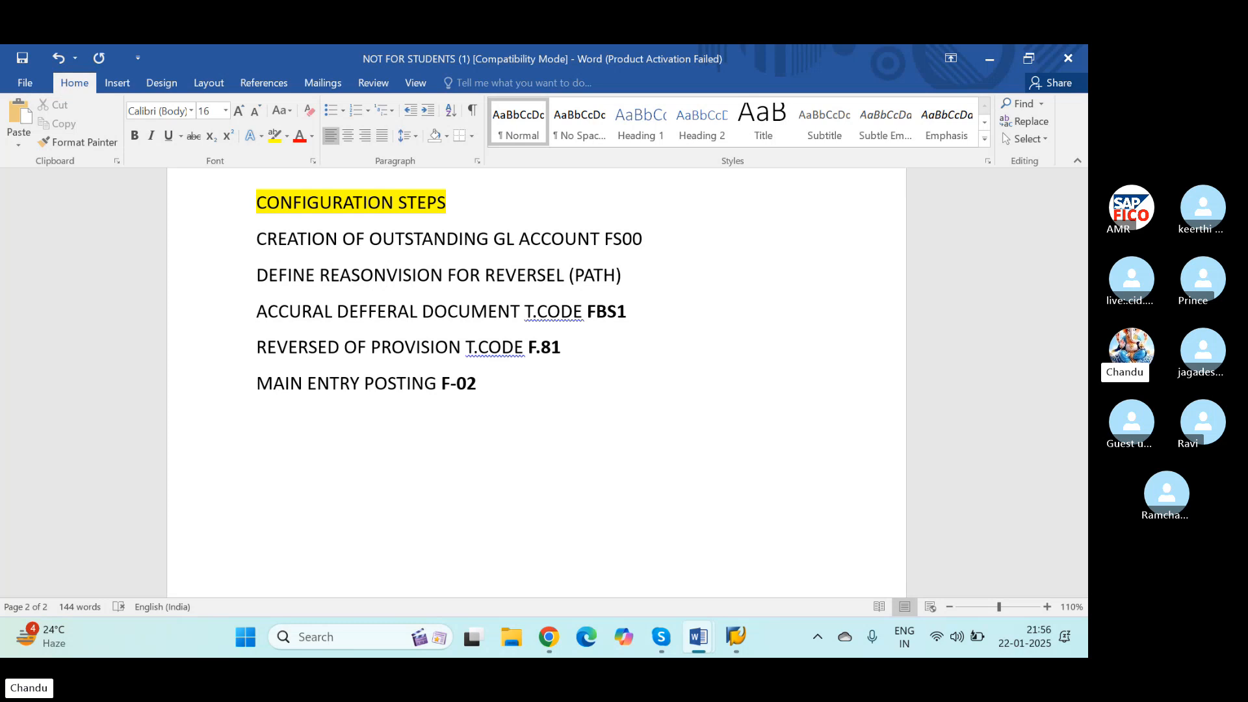
key(Delete)
key(Delete)
key(Delete)
key(Delete)
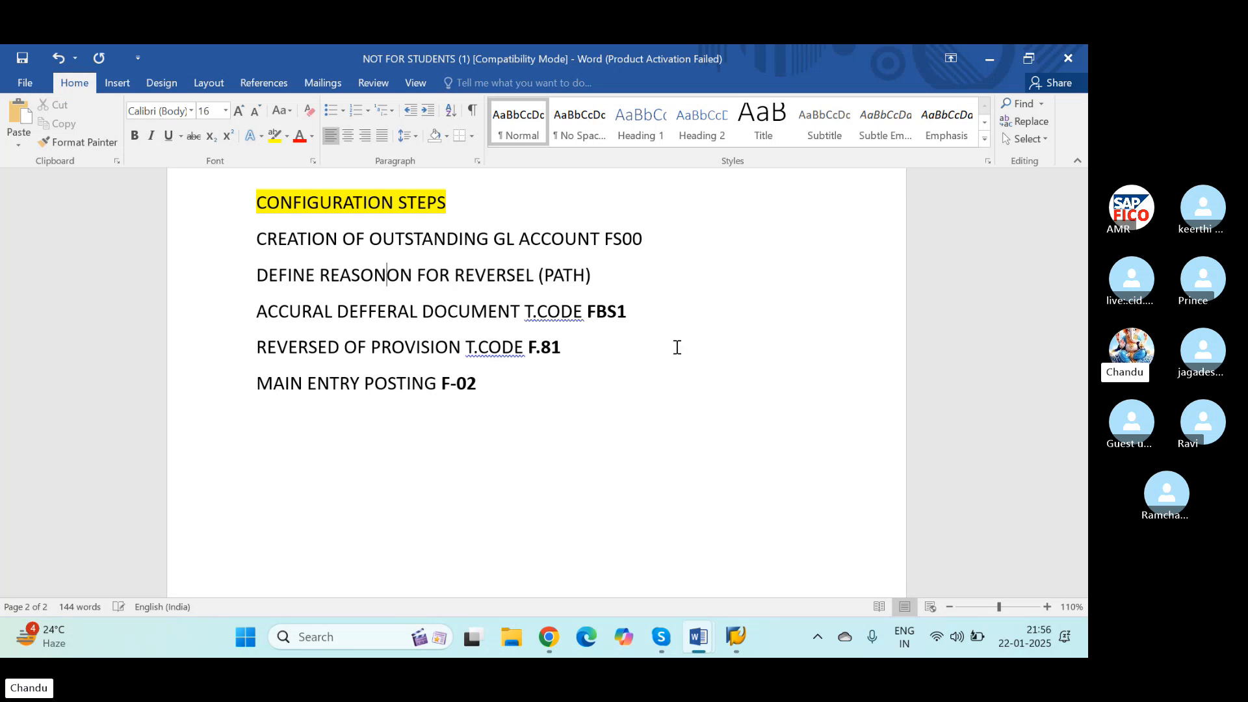
key(Delete)
key(Delete)
key(Right)
key(Right)
key(Right)
key(Right)
key(Right)
key(Right)
key(Right)
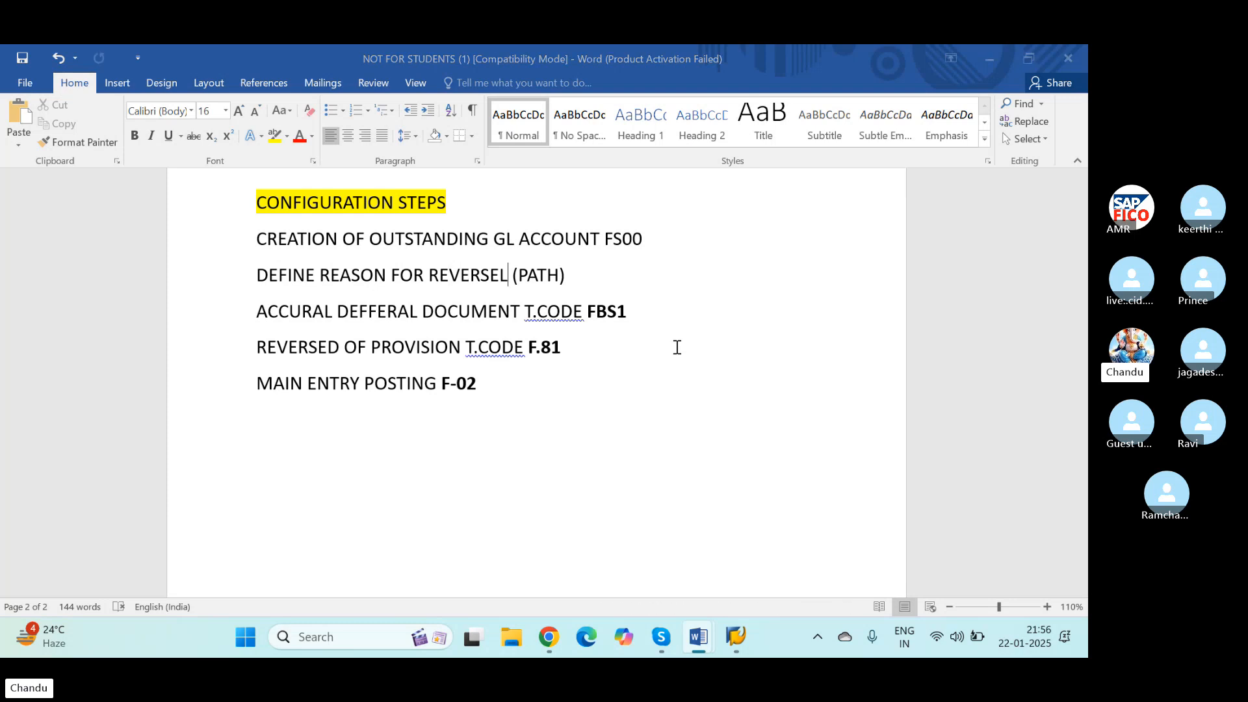
Step: Switch back to SAP and leave the G/L account transaction for the SAP Easy Access screen
key(alt+Tab)
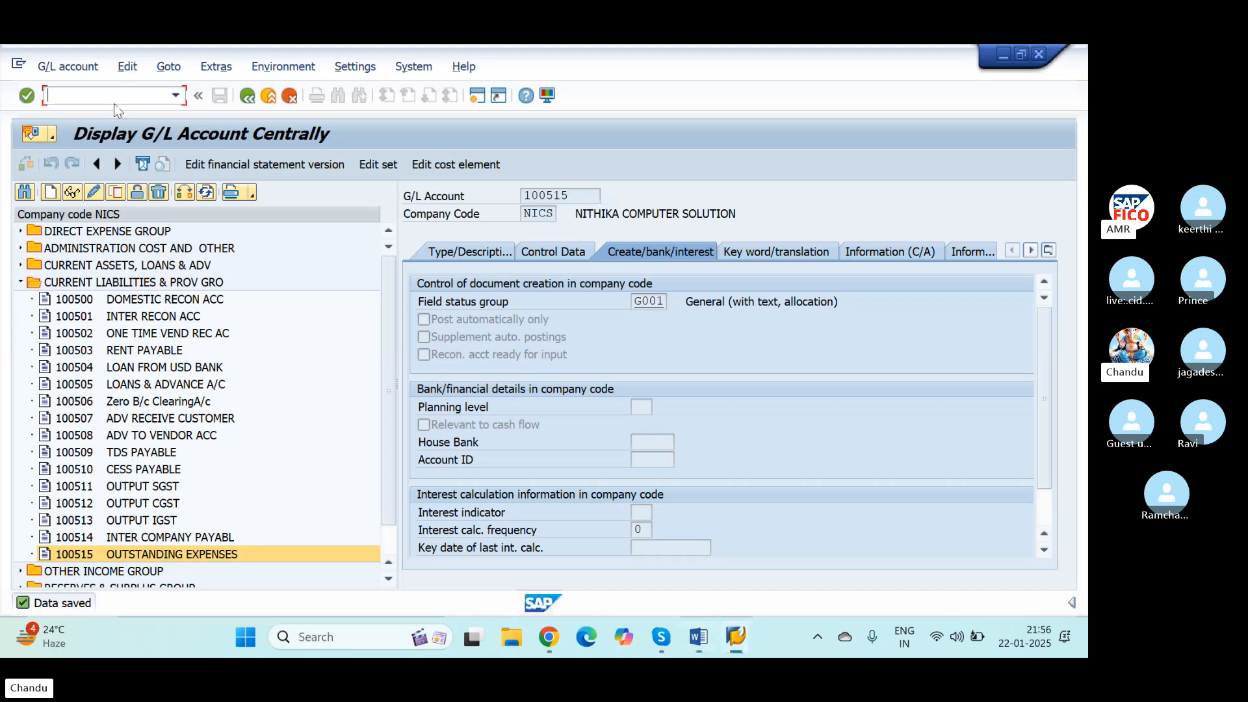
click(118, 95)
text(/N)
key(Return)
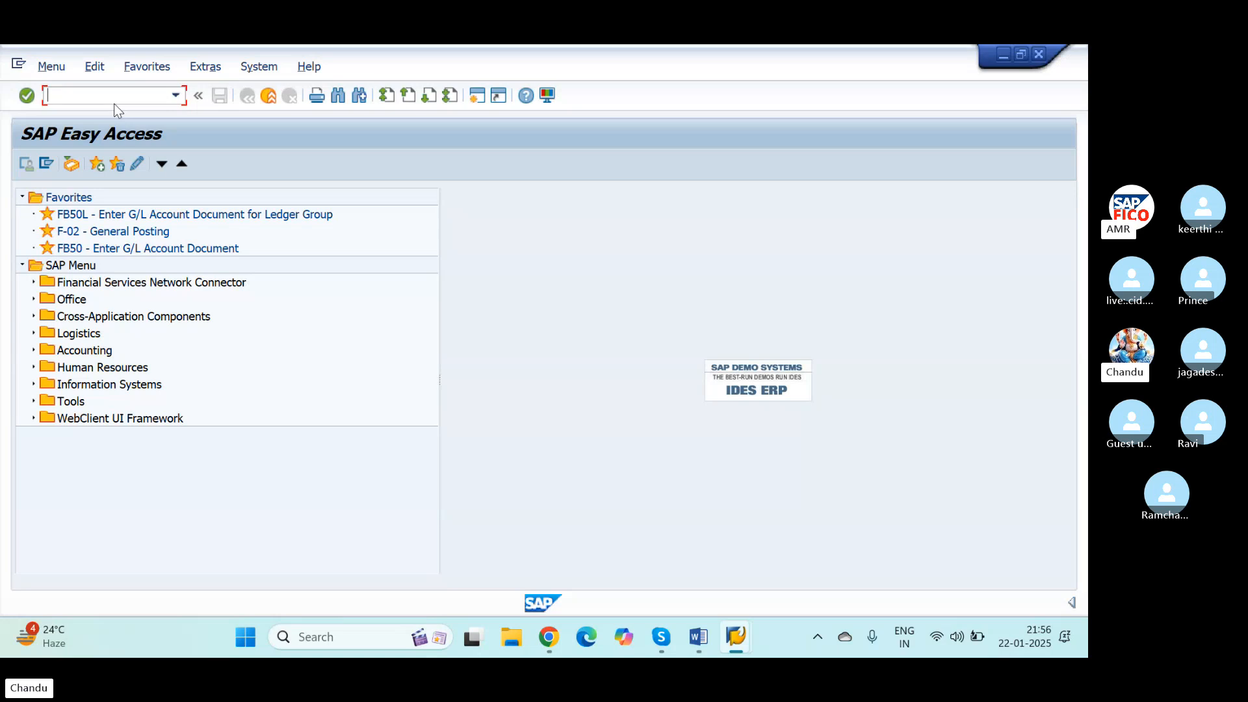
Step: Start transaction SPRO and display the SAP Reference IMG
text(/S)
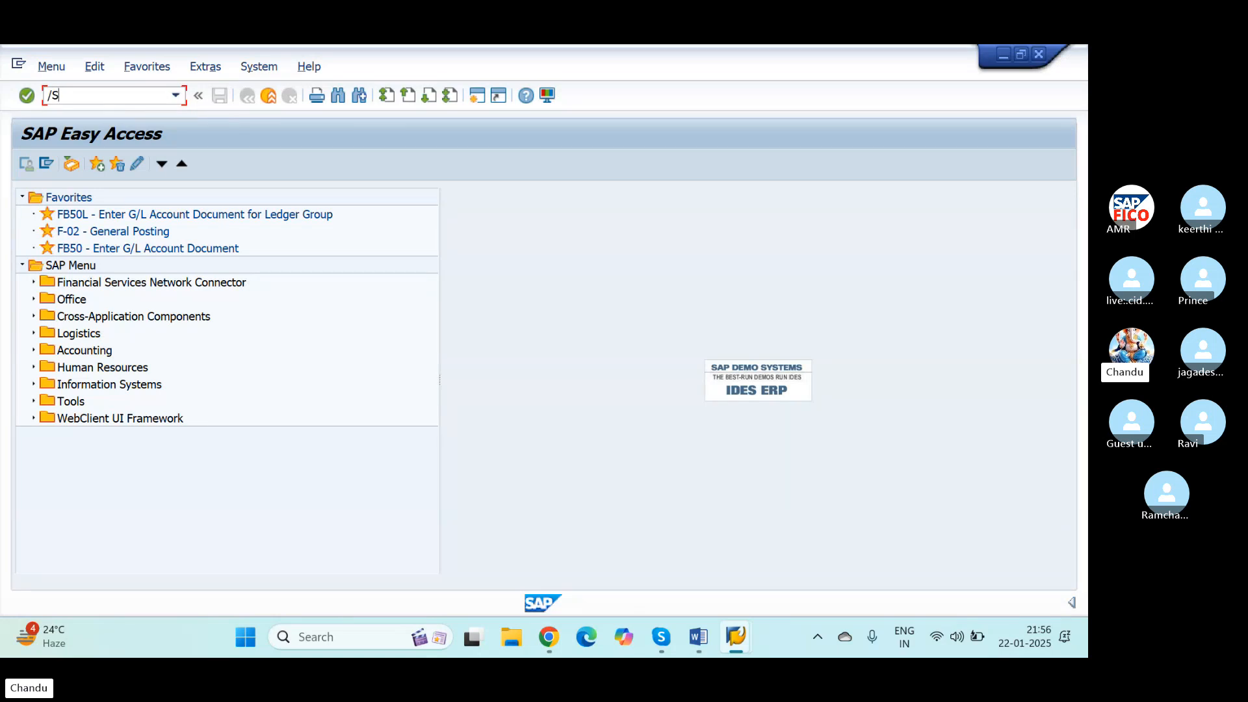
key(BackSpace)
text(NSPRO)
key(Return)
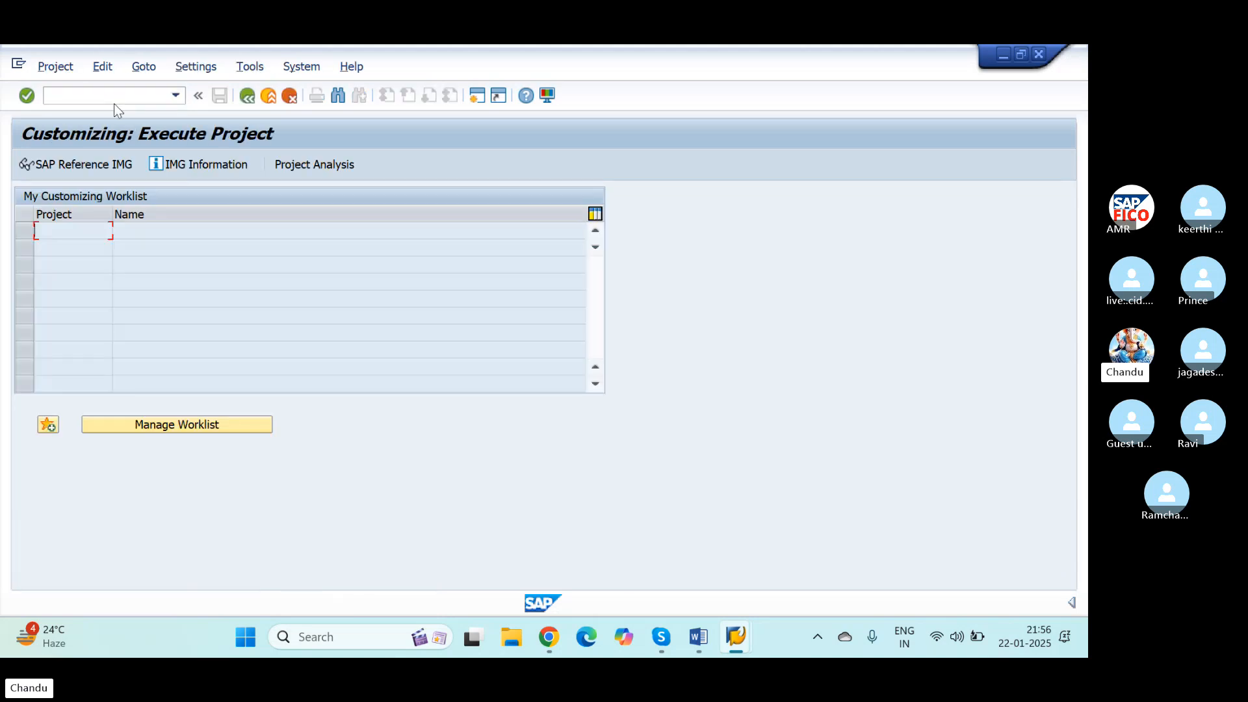
click(96, 165)
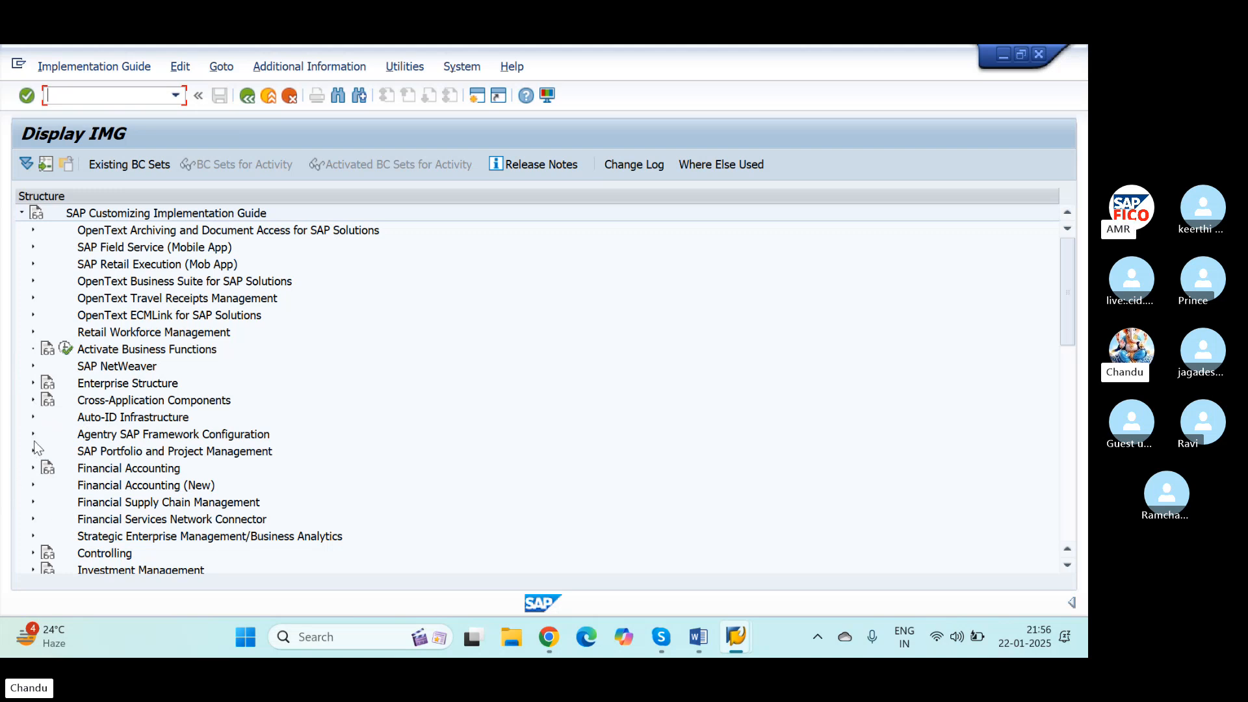
Step: Open Define Reasons for Reversal under Financial Accounting (New), General Ledger Accounting (New), Business Transactions, Adjustment Posting/Reversal
click(33, 486)
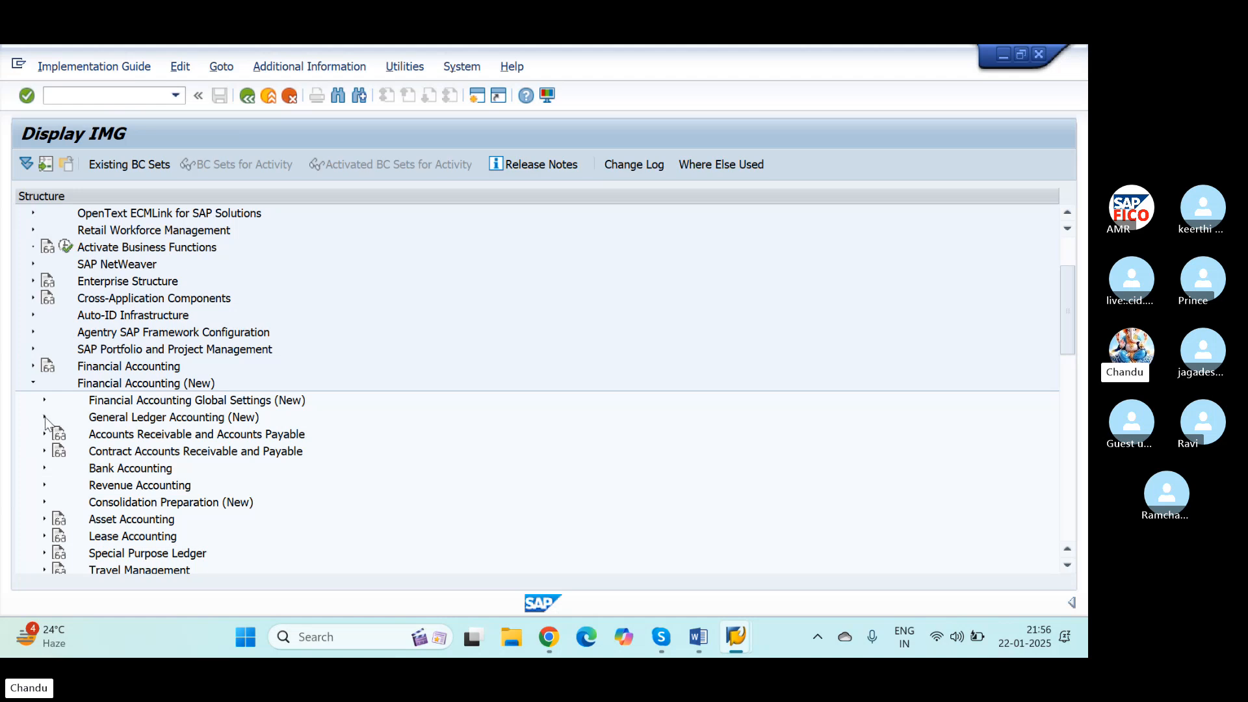
click(45, 417)
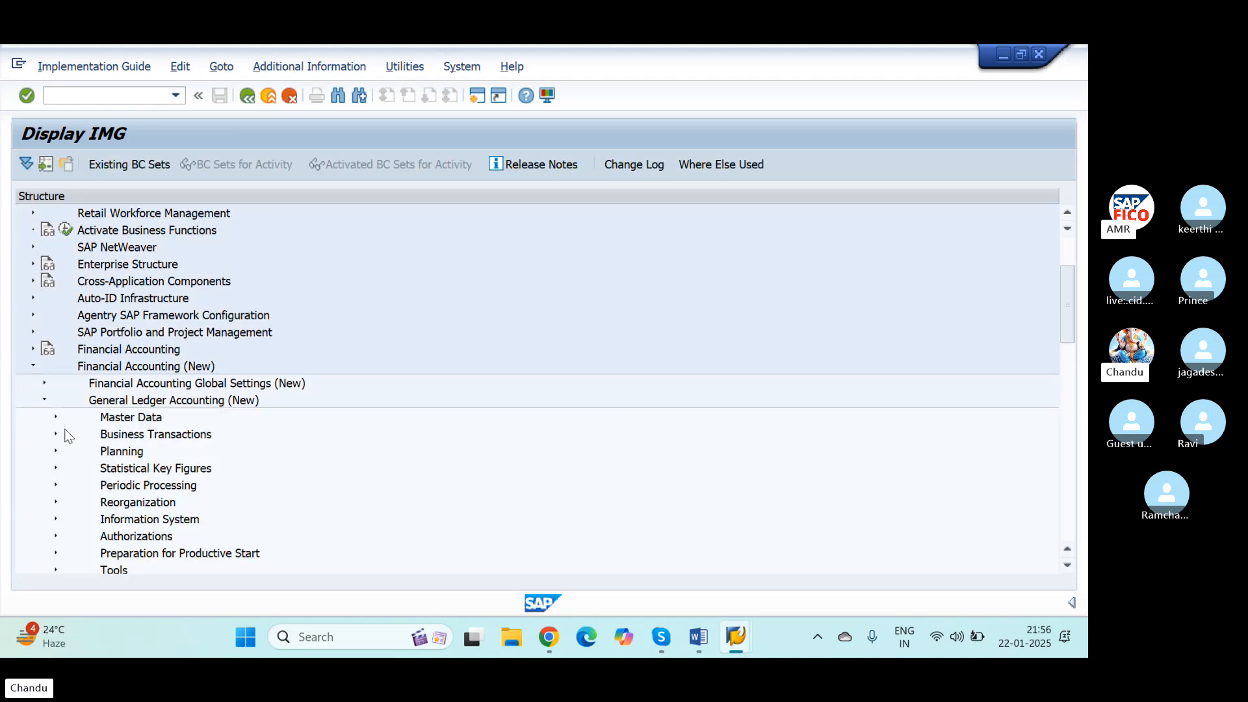
click(56, 434)
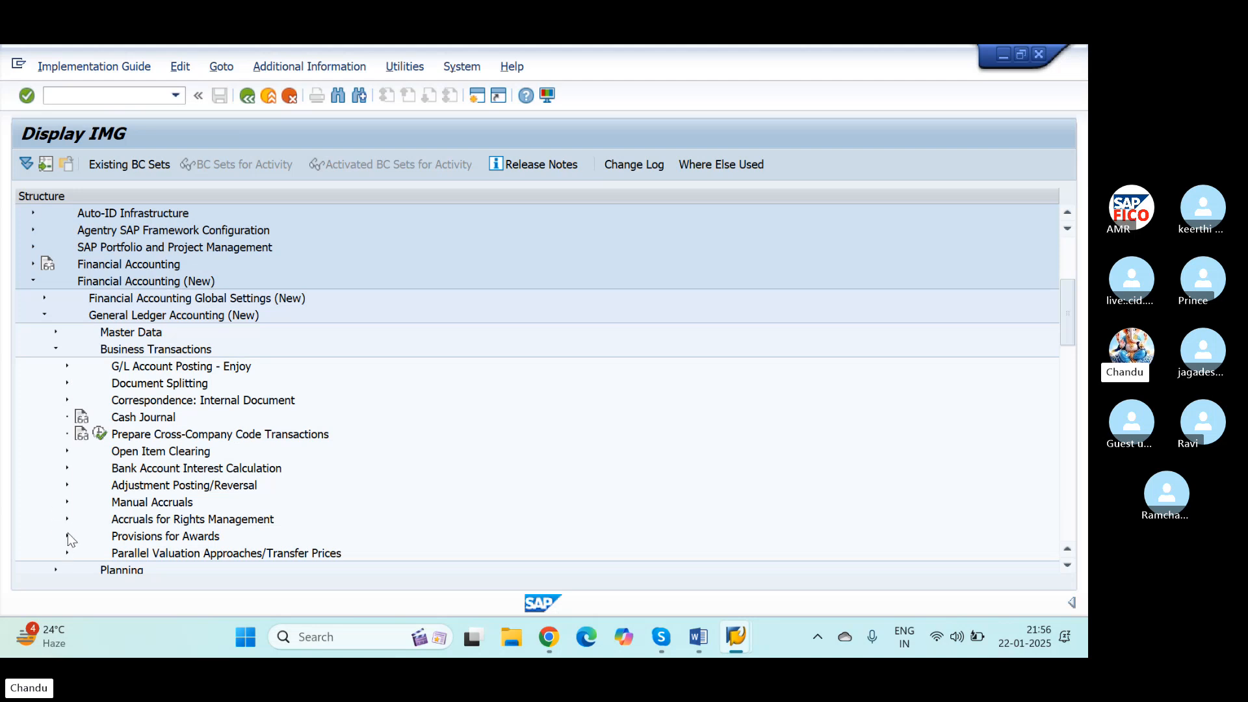
click(68, 485)
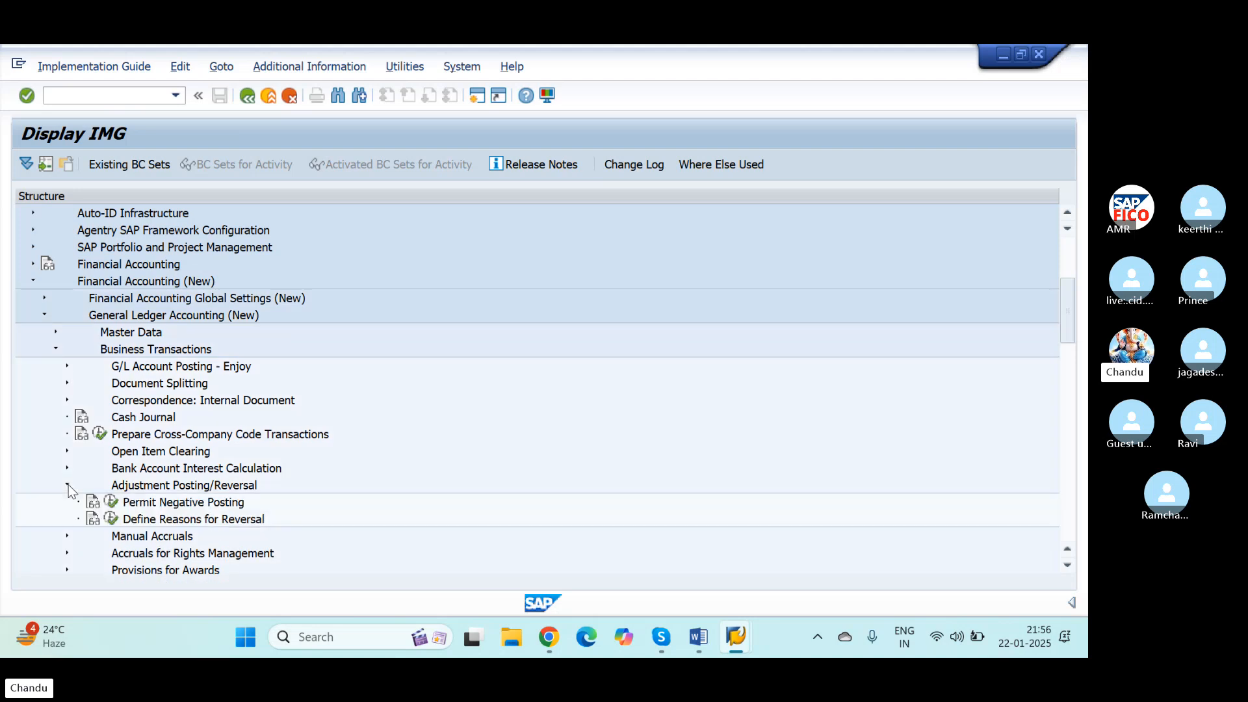
click(111, 522)
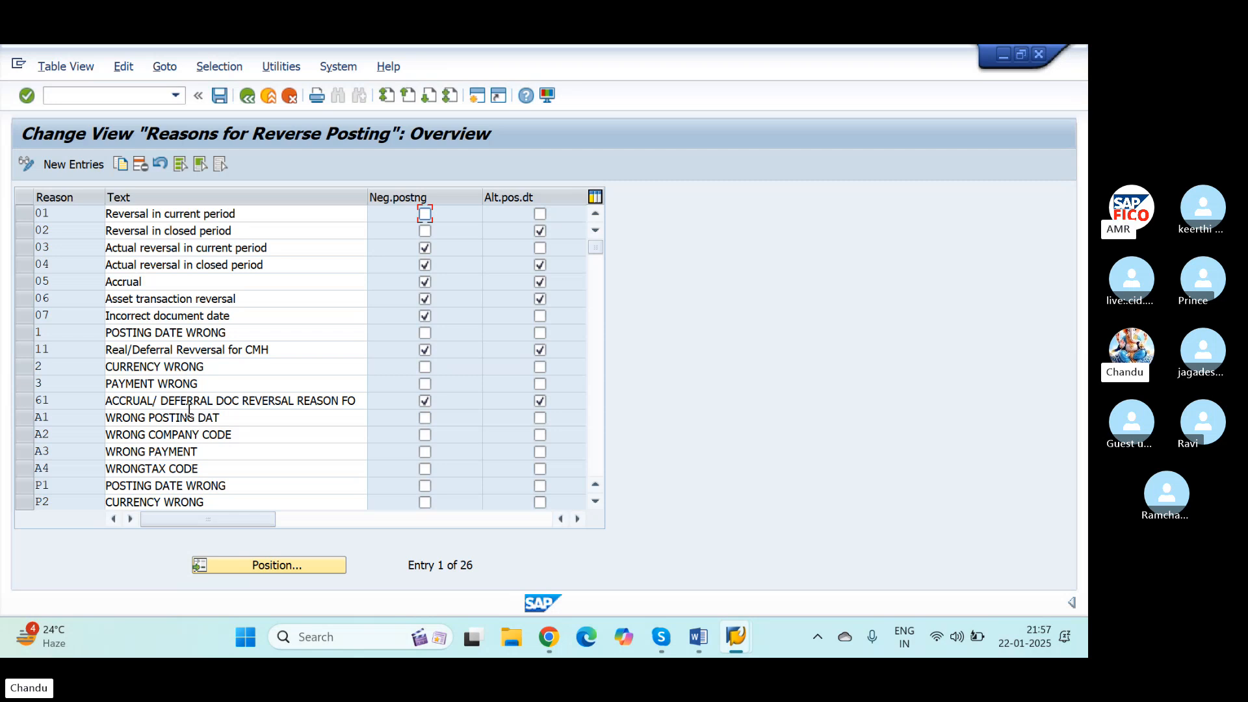
Step: Add a new reversal reason OP with the text ACCURAL REFERAL CONCEPT_NICS
click(79, 169)
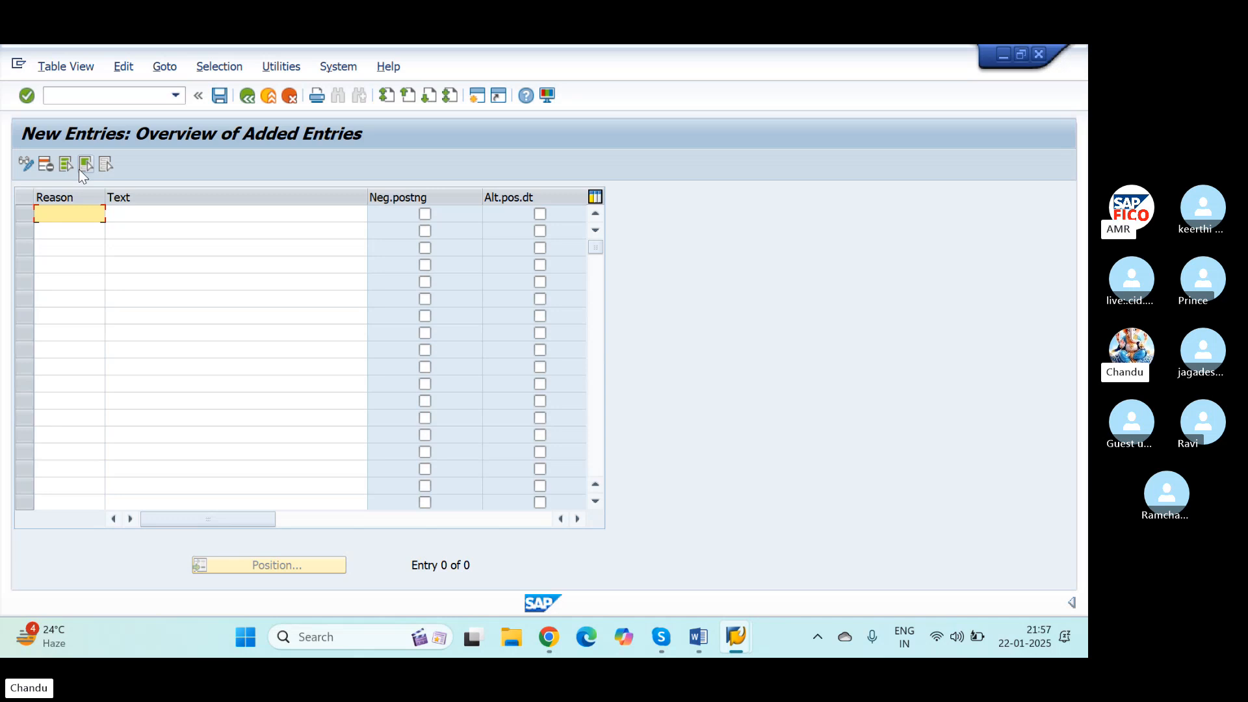
text(OP)
key(Tab)
text(AC)
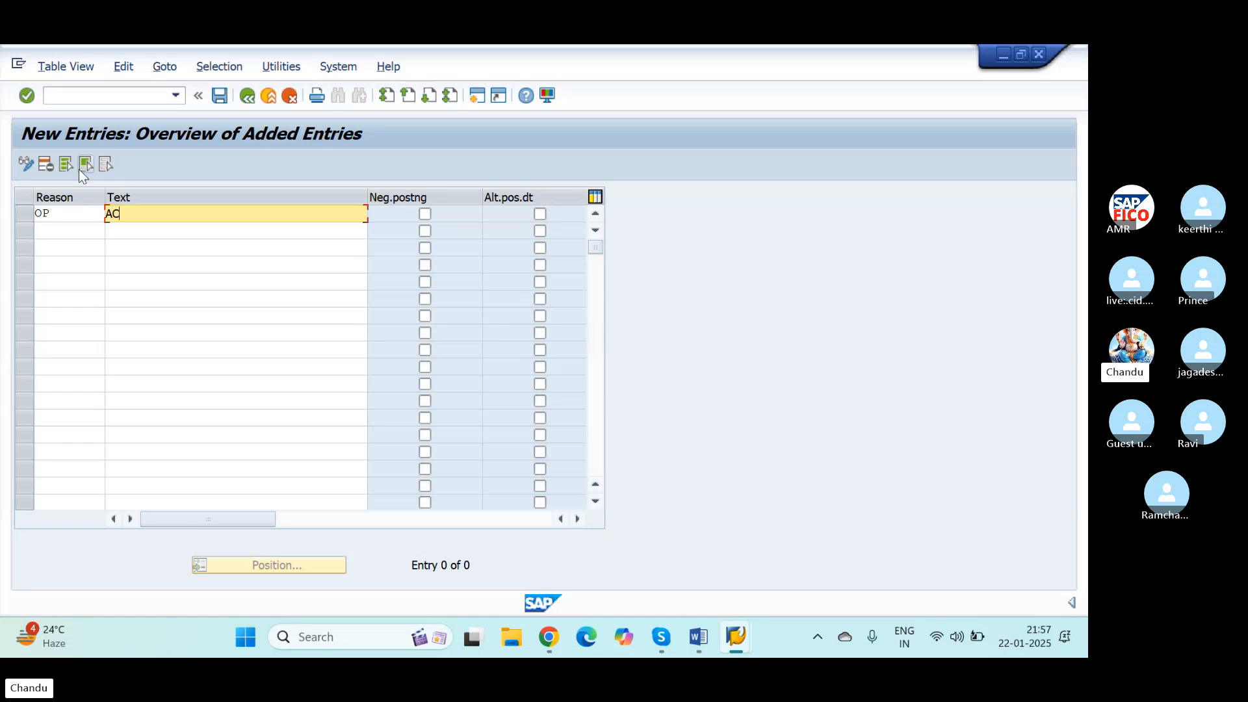
text(CURAL)
text(REFERAL CONCEPT)
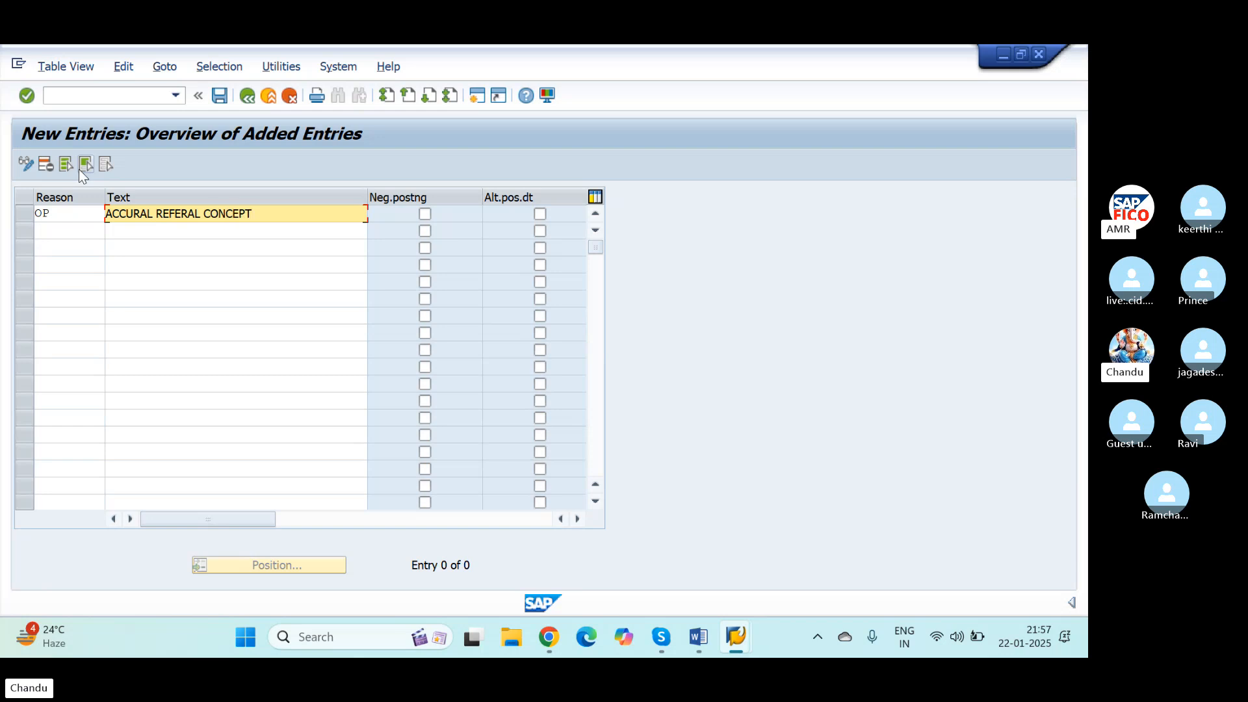
key(Tab)
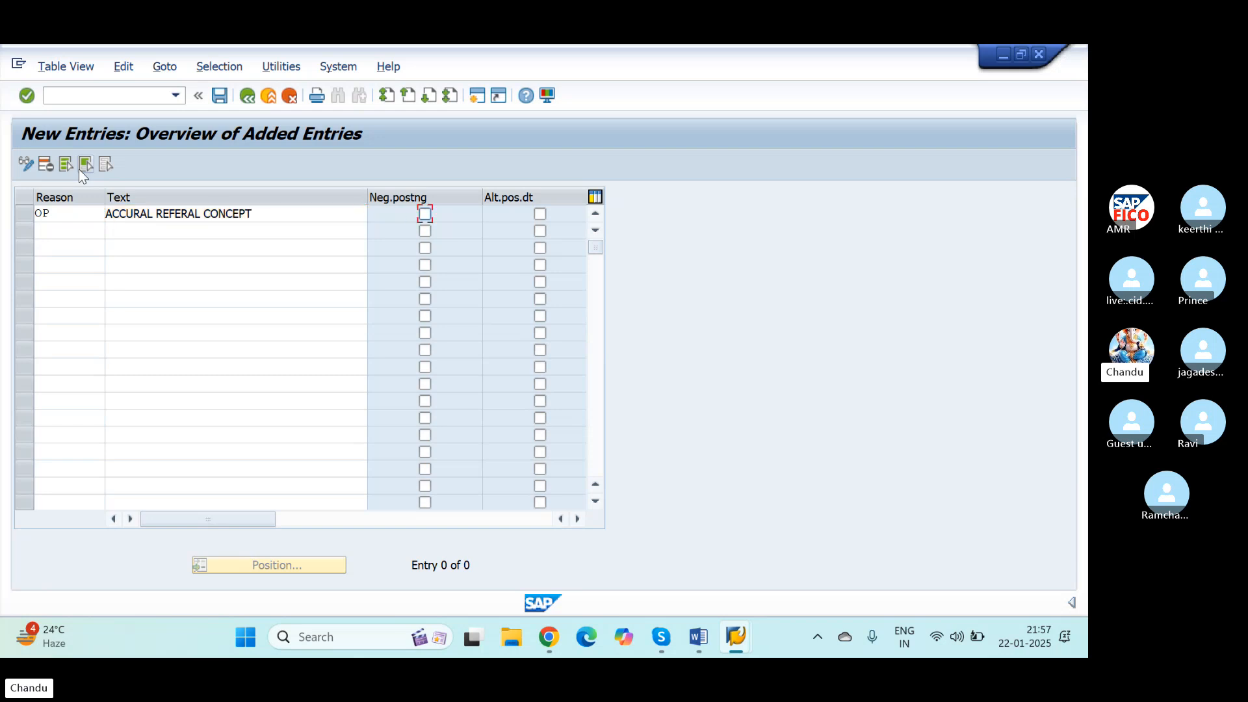
click(284, 216)
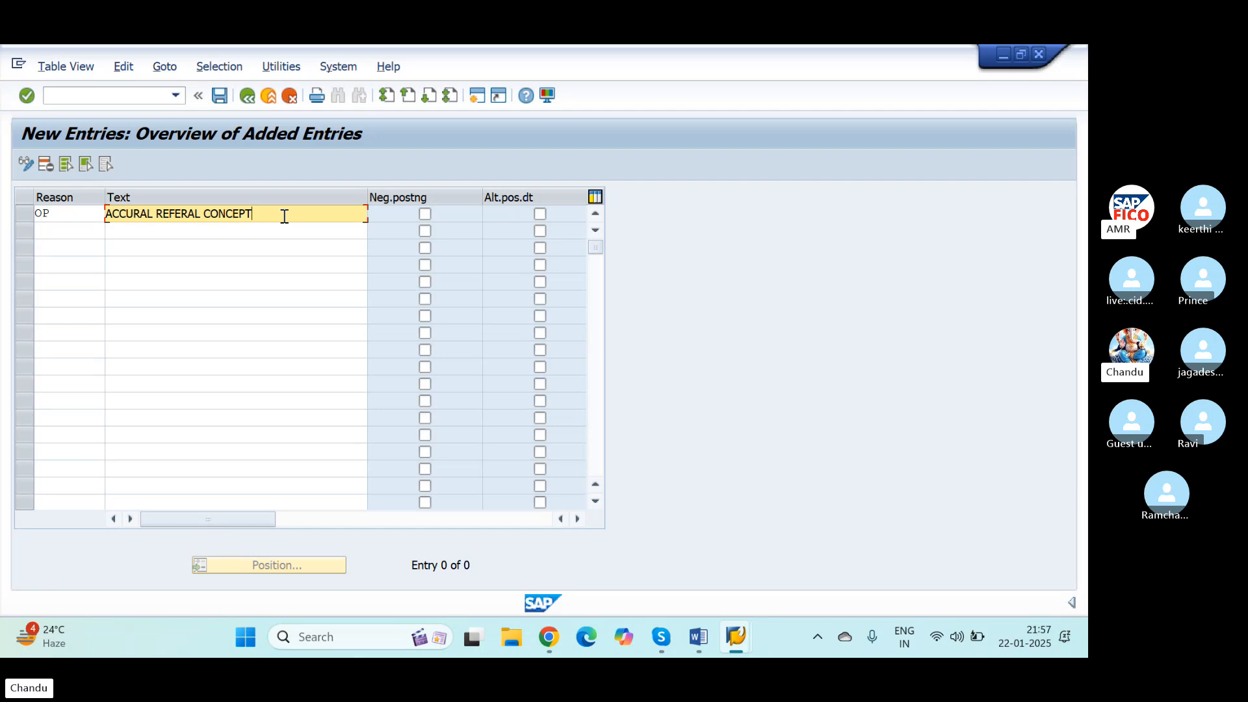
text(NICS)
key(Tab)
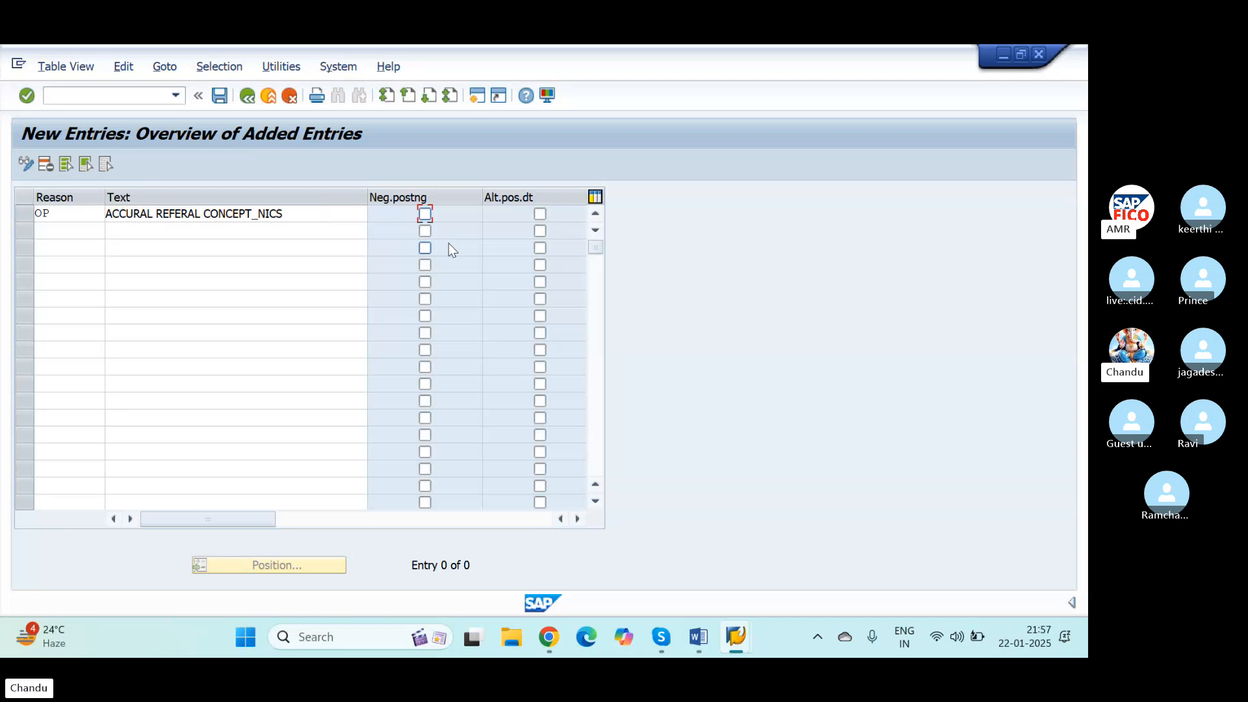
Step: Enable negative posting and alternative posting date for reason OP, and save the entry to the proposed customizing request
key(Tab)
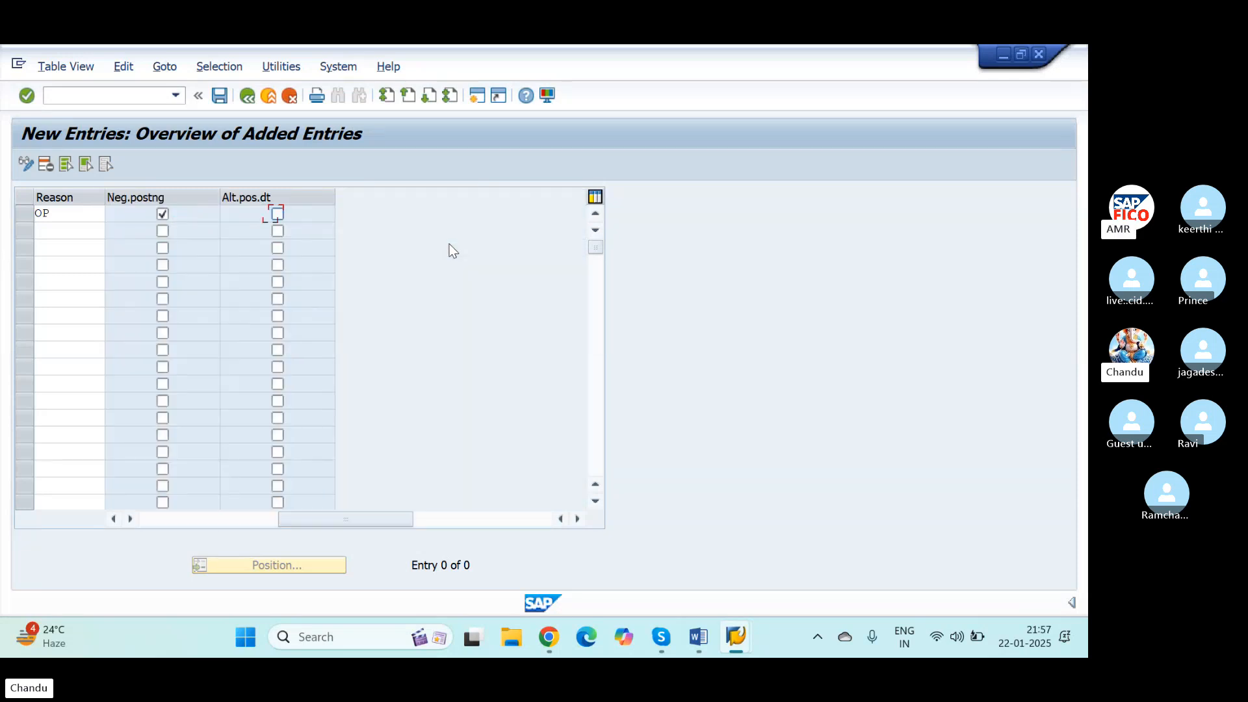
key(space)
drag(395, 518, 258, 518)
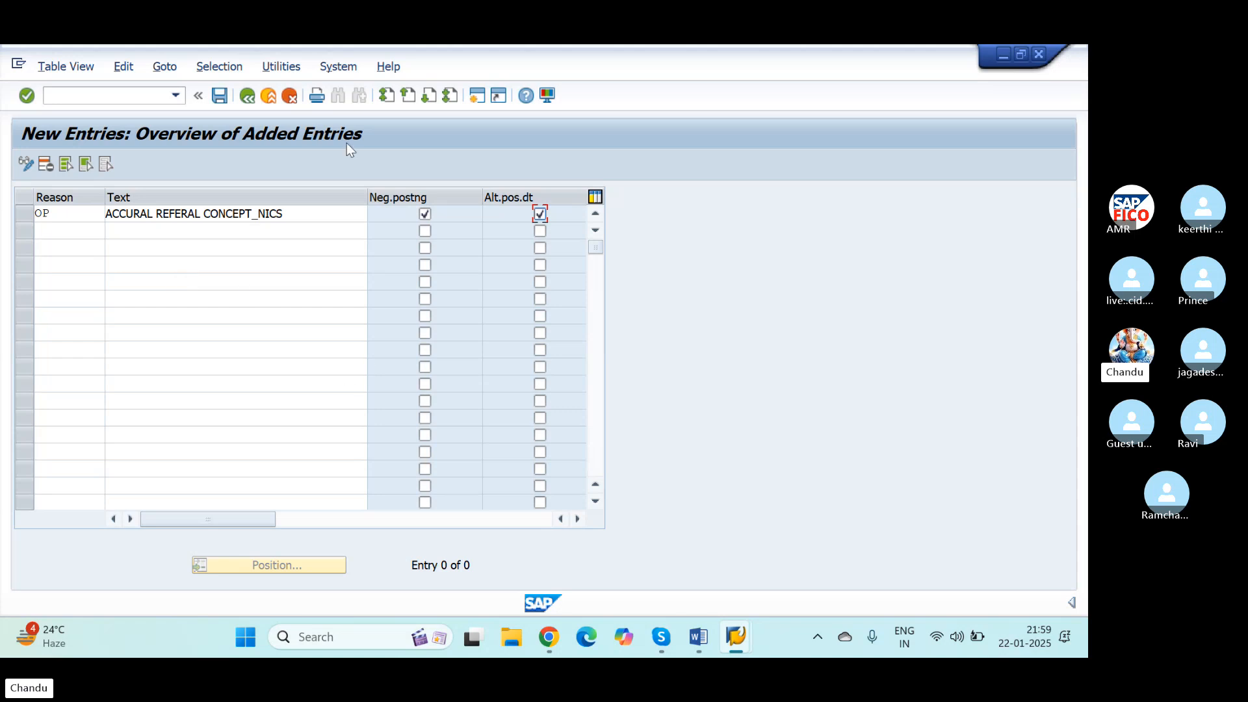
click(220, 96)
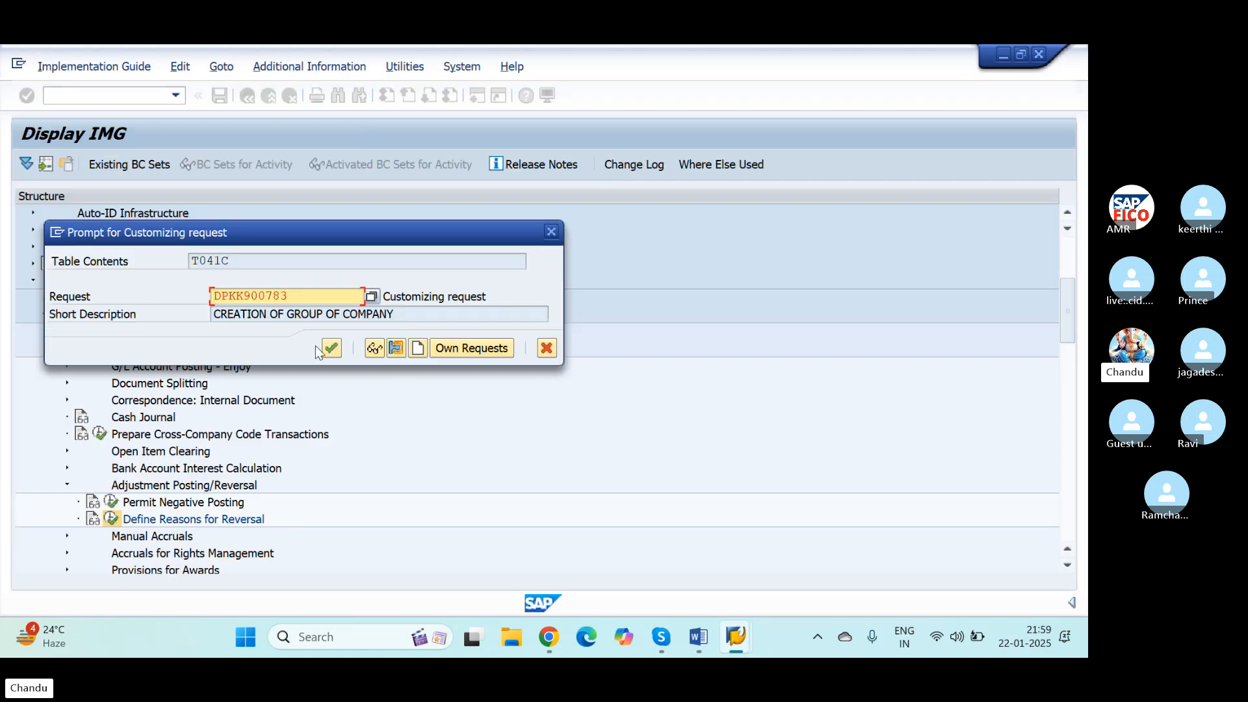
click(331, 349)
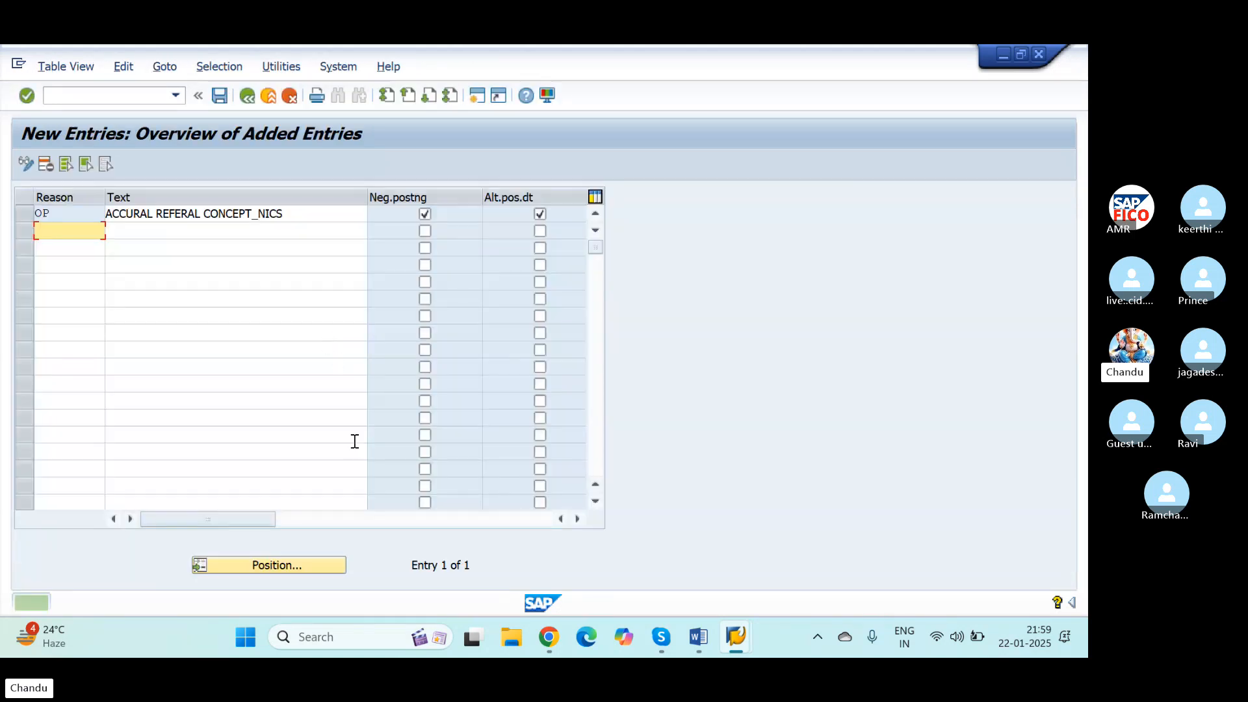
Step: Switch to the Word notes and insert a blank line below the ACCURAL DEFFERAL DOCUMENT T.CODE FBS1 step
key(alt+Tab)
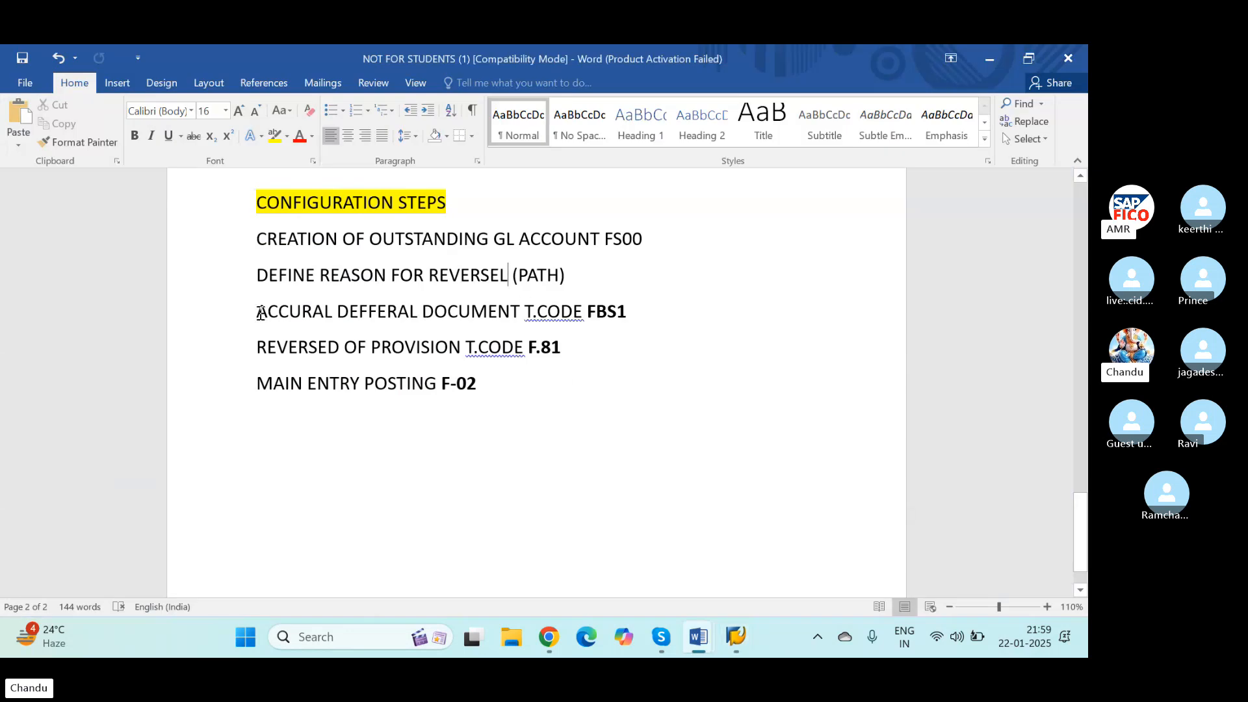
drag(257, 311, 633, 315)
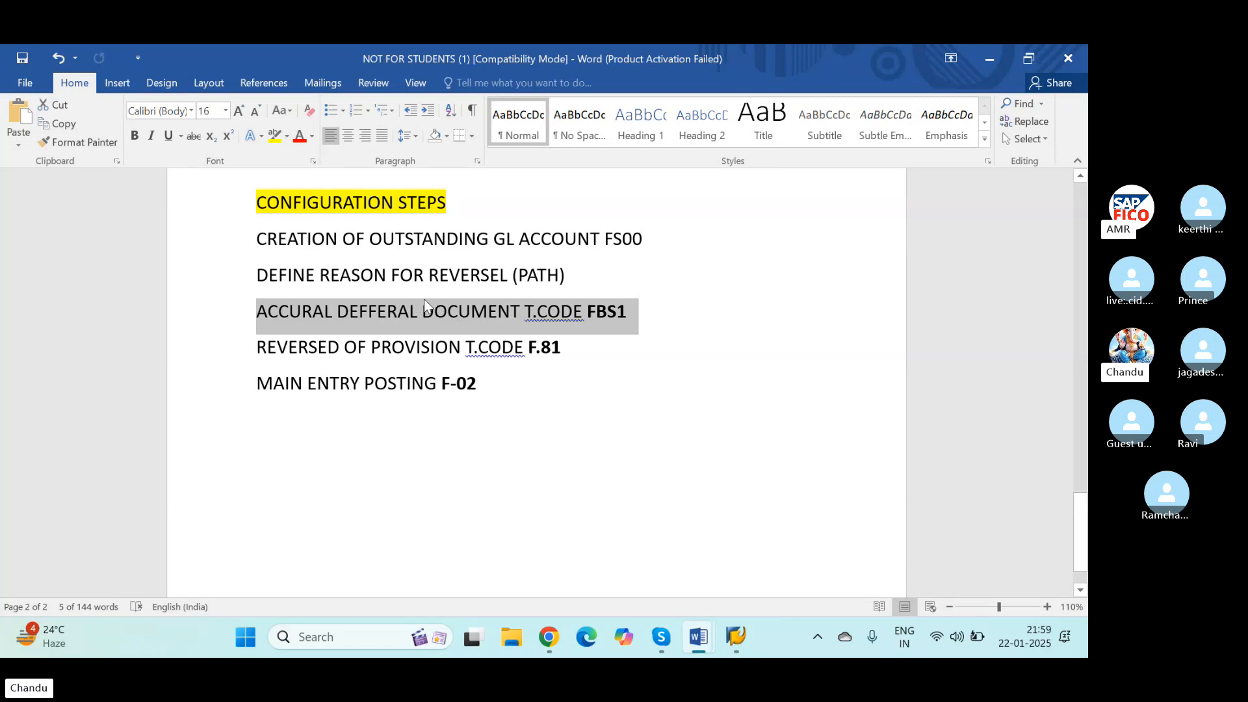
click(607, 312)
click(630, 310)
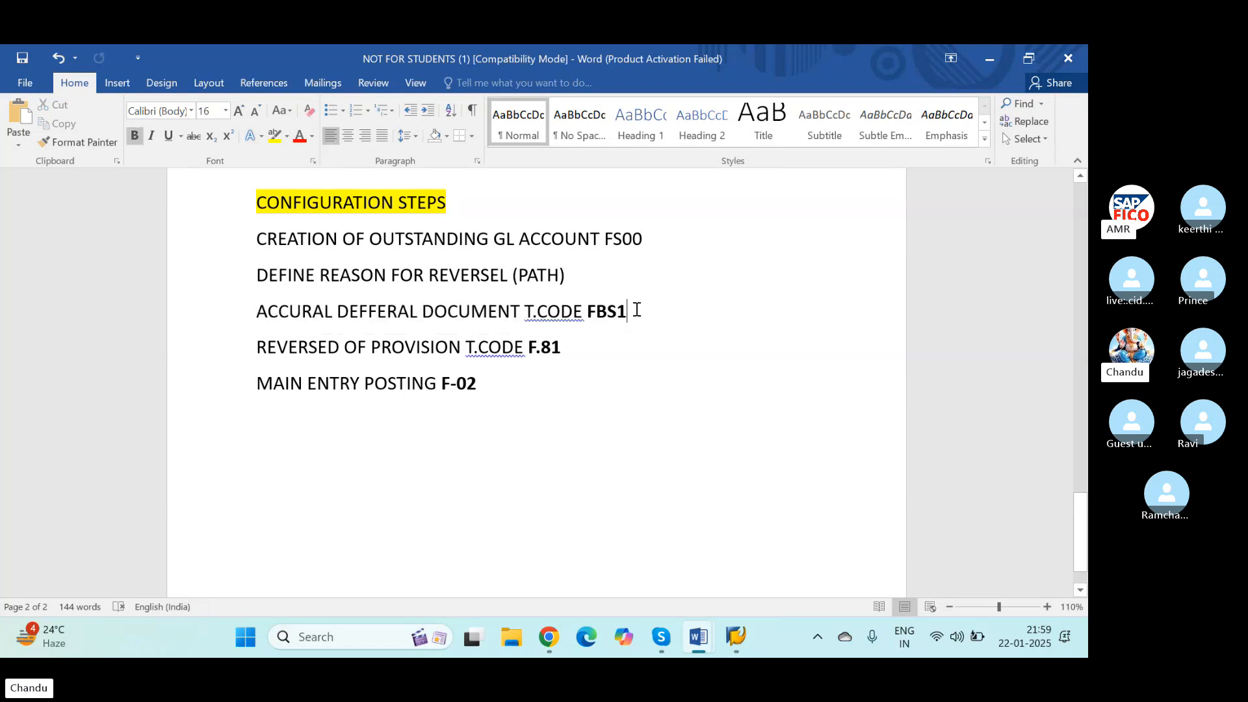
key(Return)
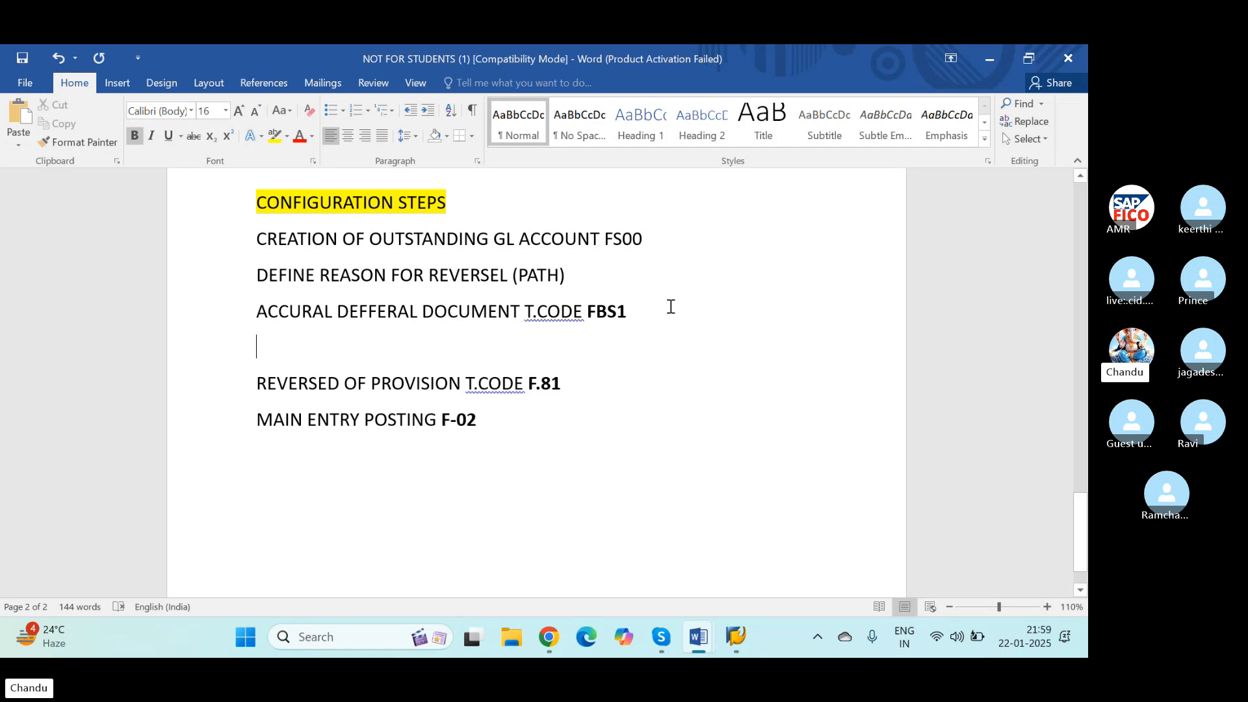
Step: Examine the STEP 1 salary provision entry and its date in the notes
scroll(607, 424, down, 1)
scroll(608, 421, up, 4)
scroll(608, 421, up, 5)
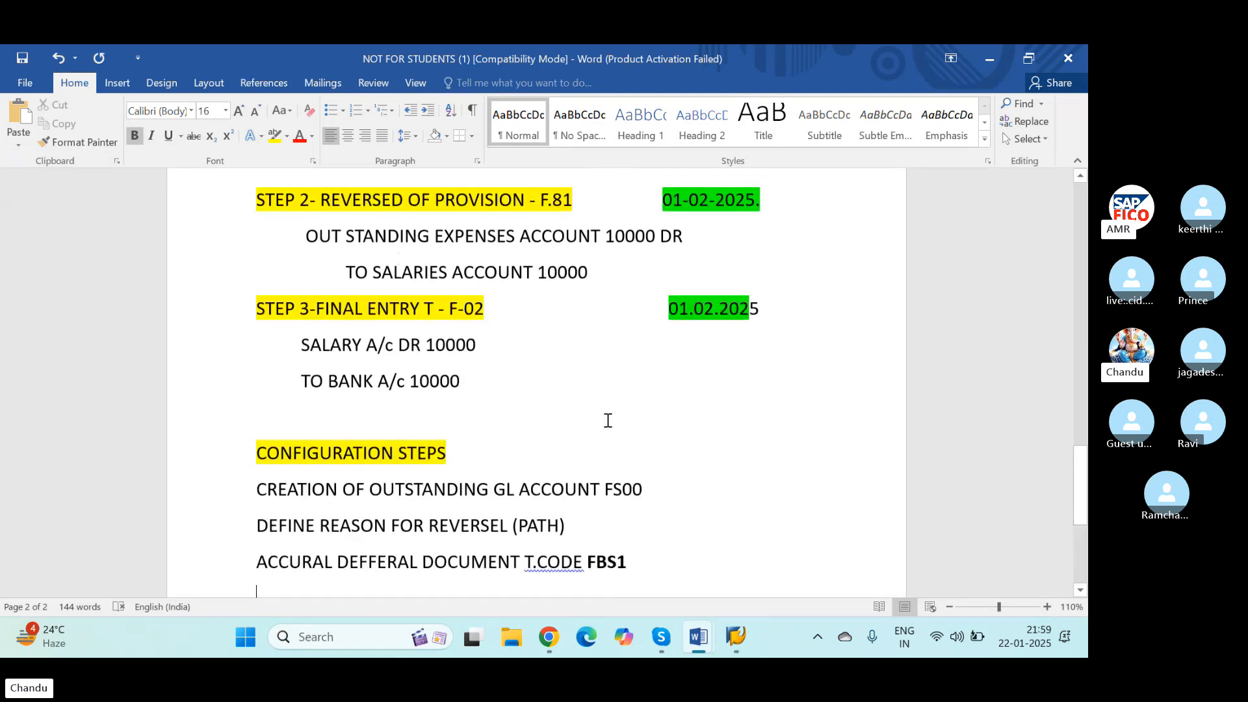
scroll(424, 423, up, 8)
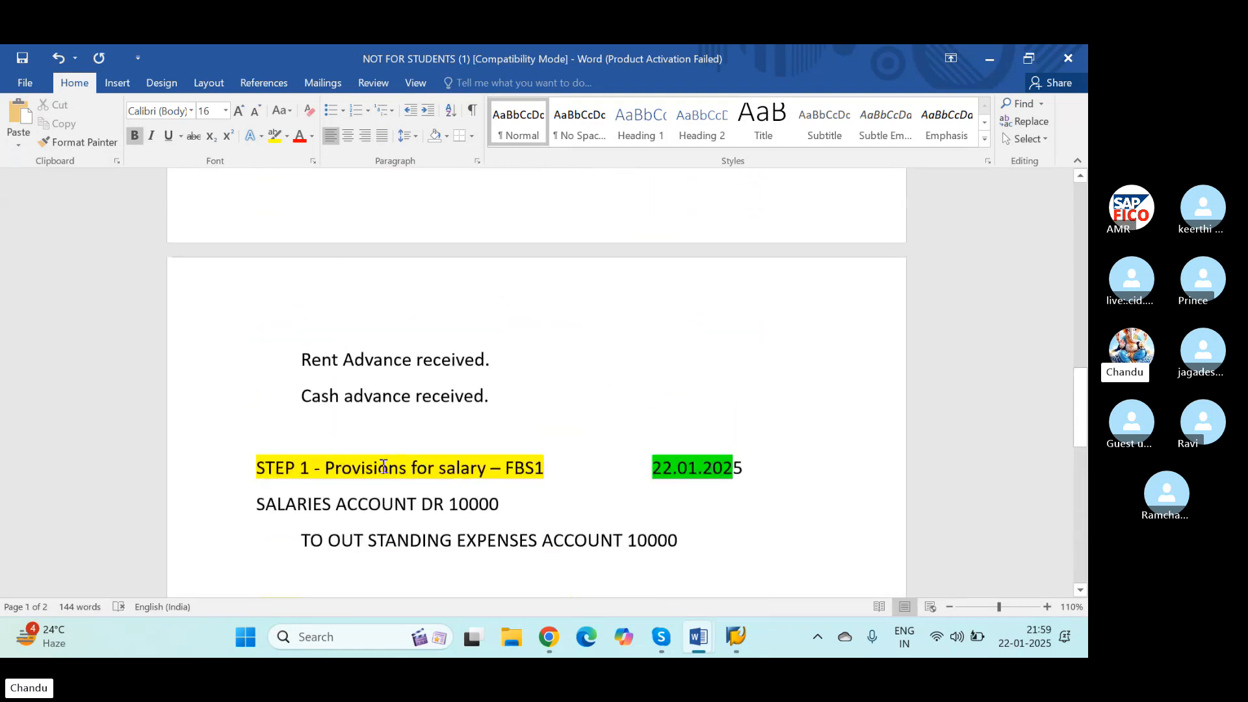
scroll(423, 423, down, 1)
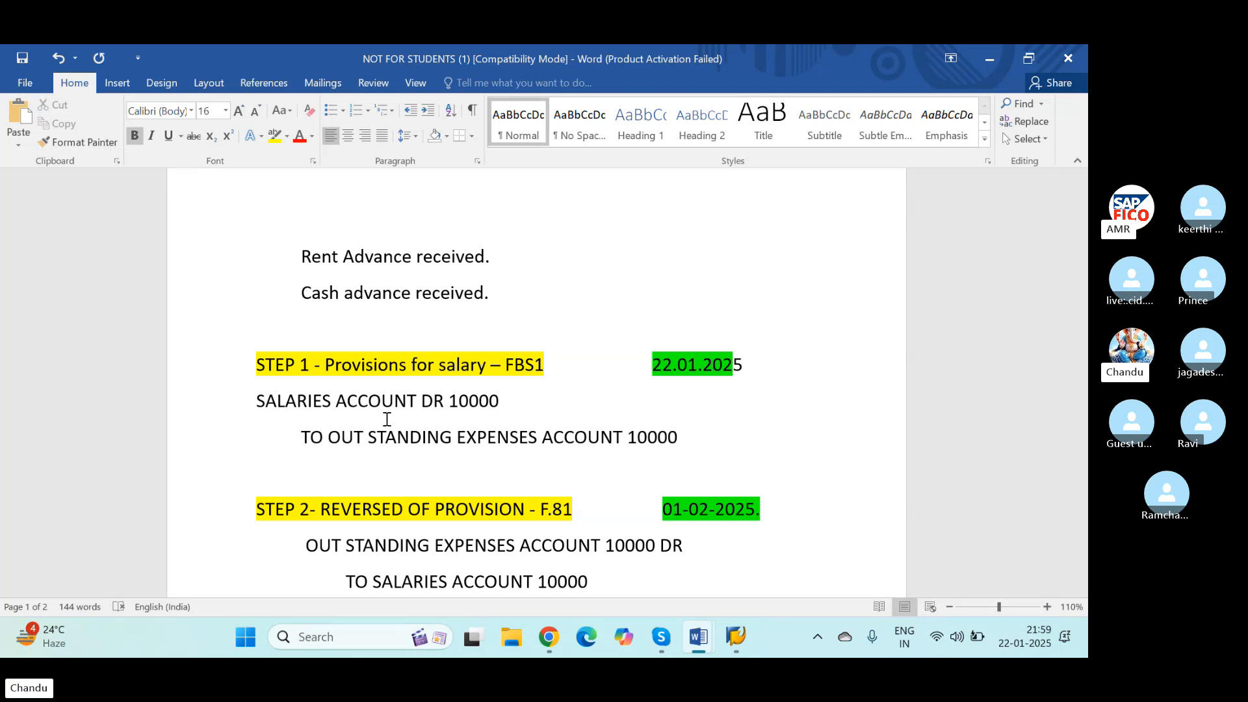
Step: Switch back to SAP and start transaction FBS1 for entering an accrual/deferral document
key(alt+Tab)
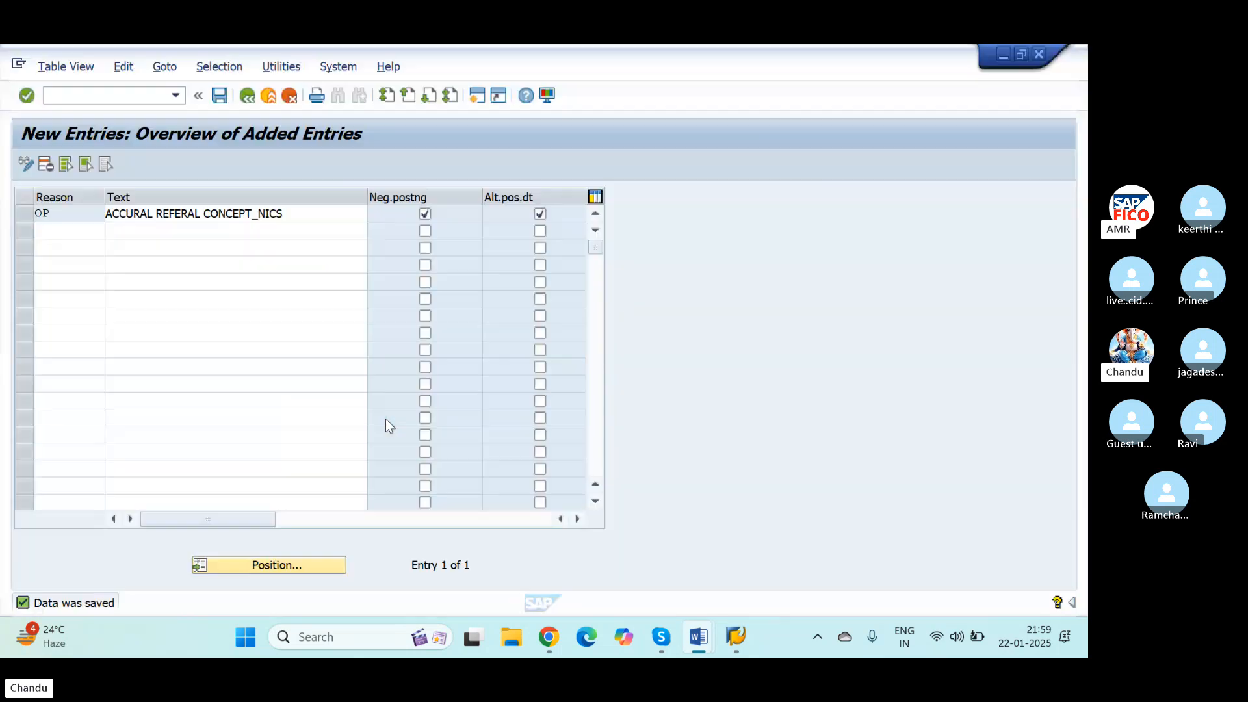
click(137, 96)
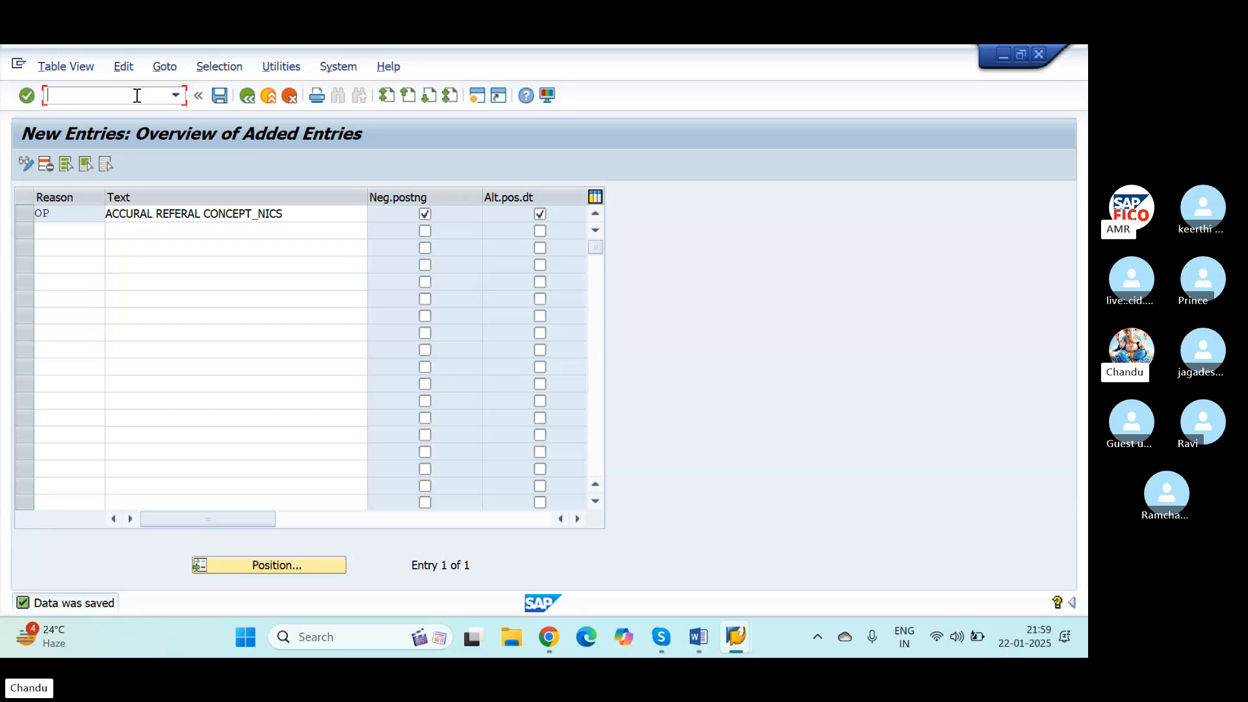
text(/NFBS1)
key(Return)
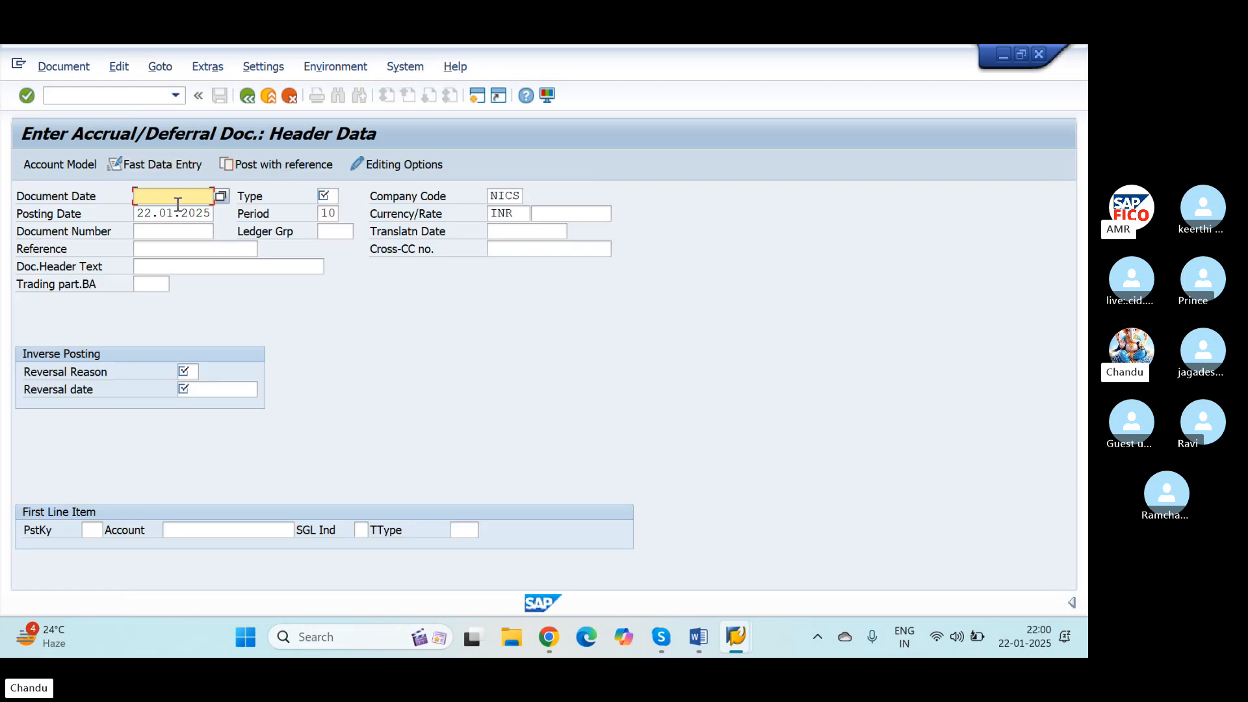
Step: Enter 22.01.2025 as the document date of the accrual/deferral document
text(22.)
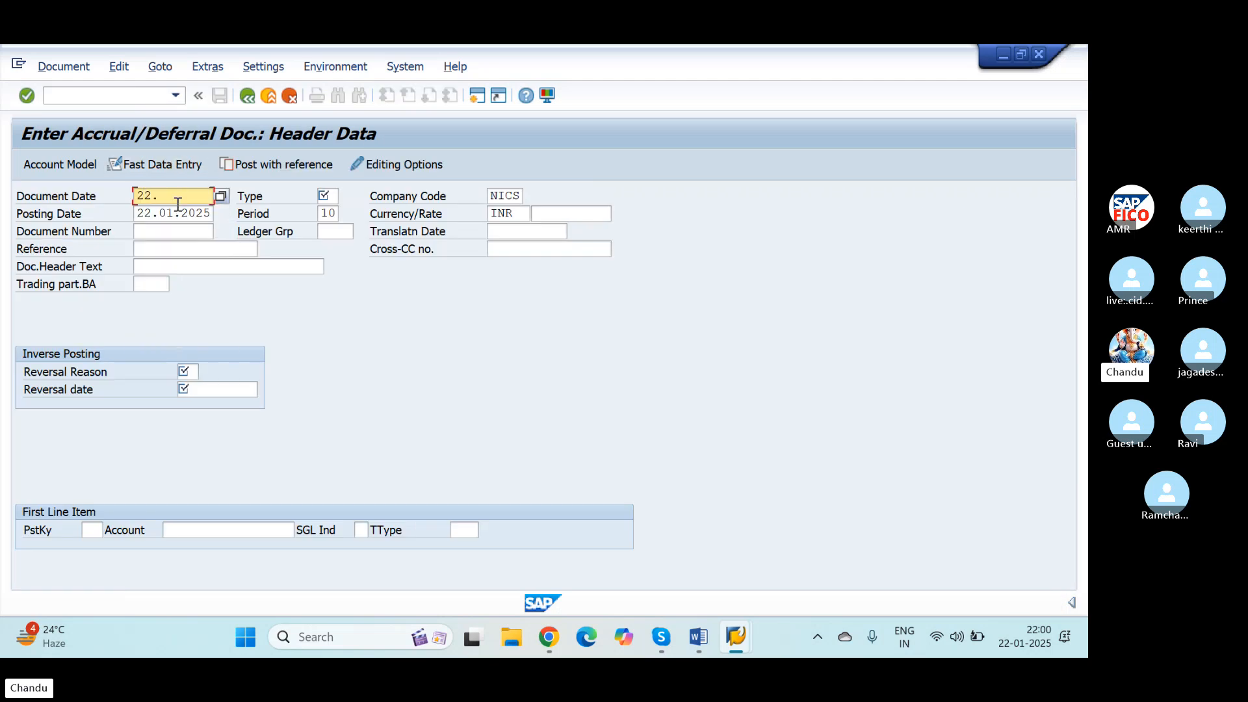
text(01.2025)
key(Tab)
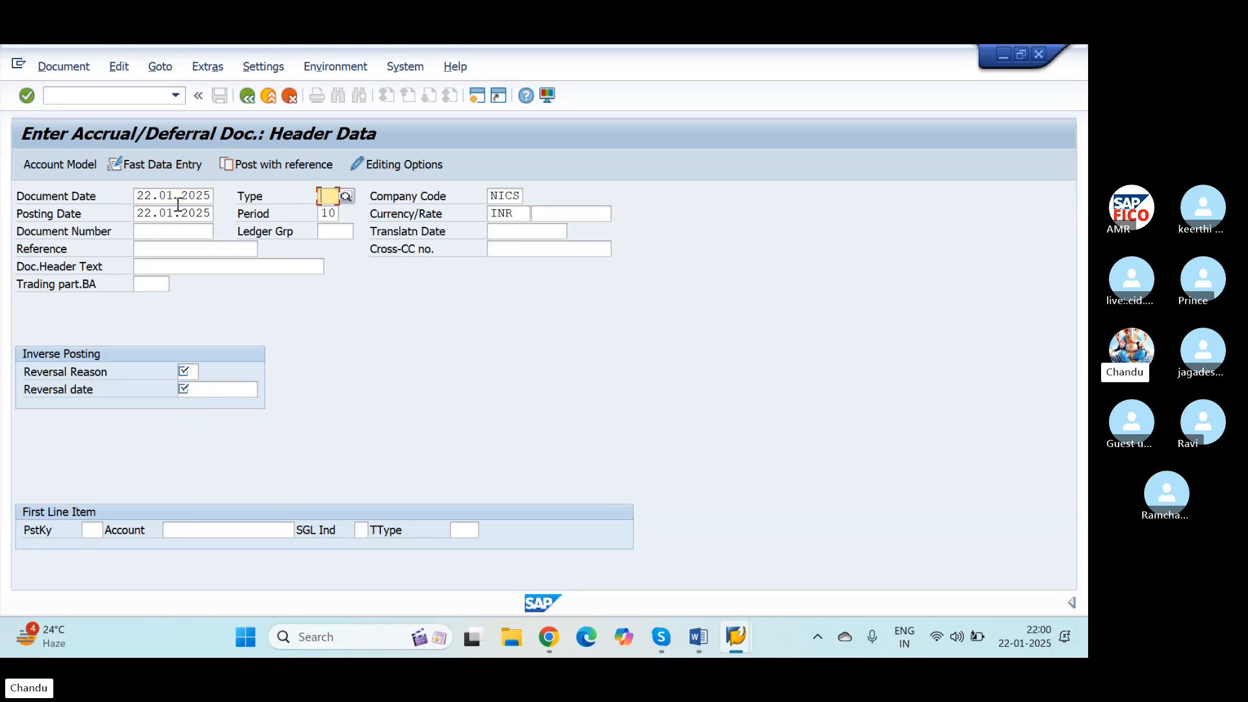
key(Tab)
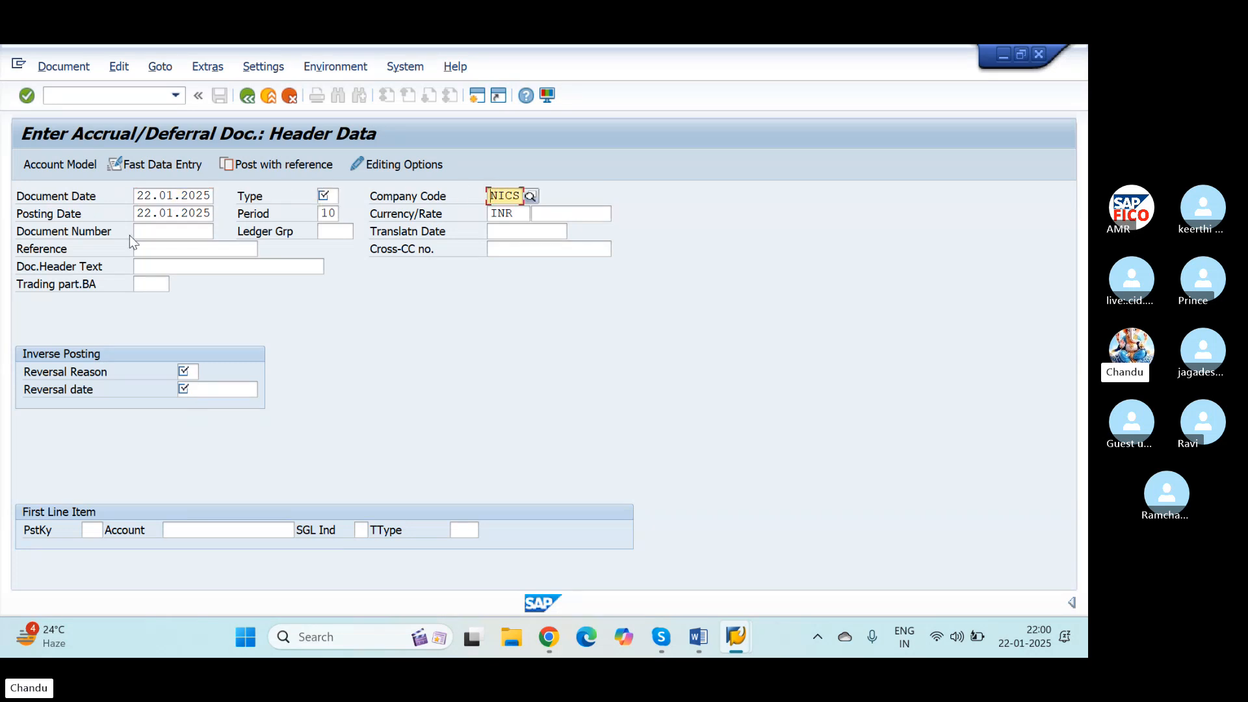
Step: Choose document type SA (G/L account document) from the list of available document types
click(327, 195)
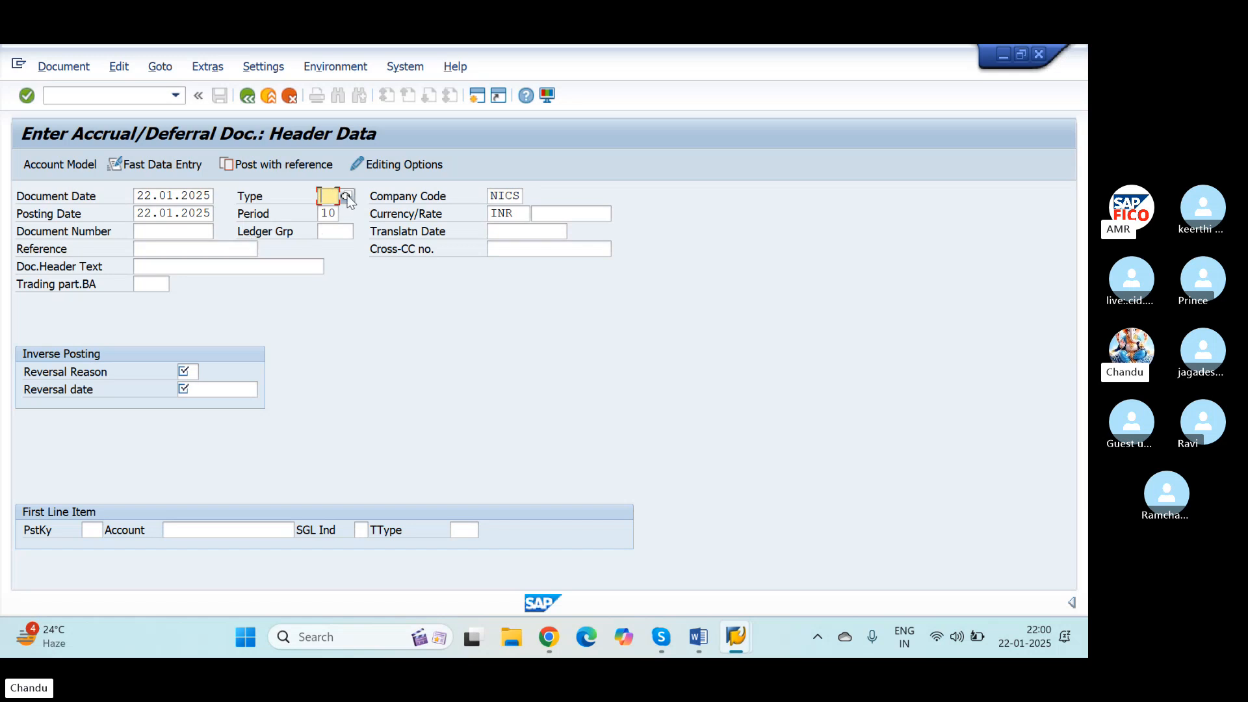
click(346, 197)
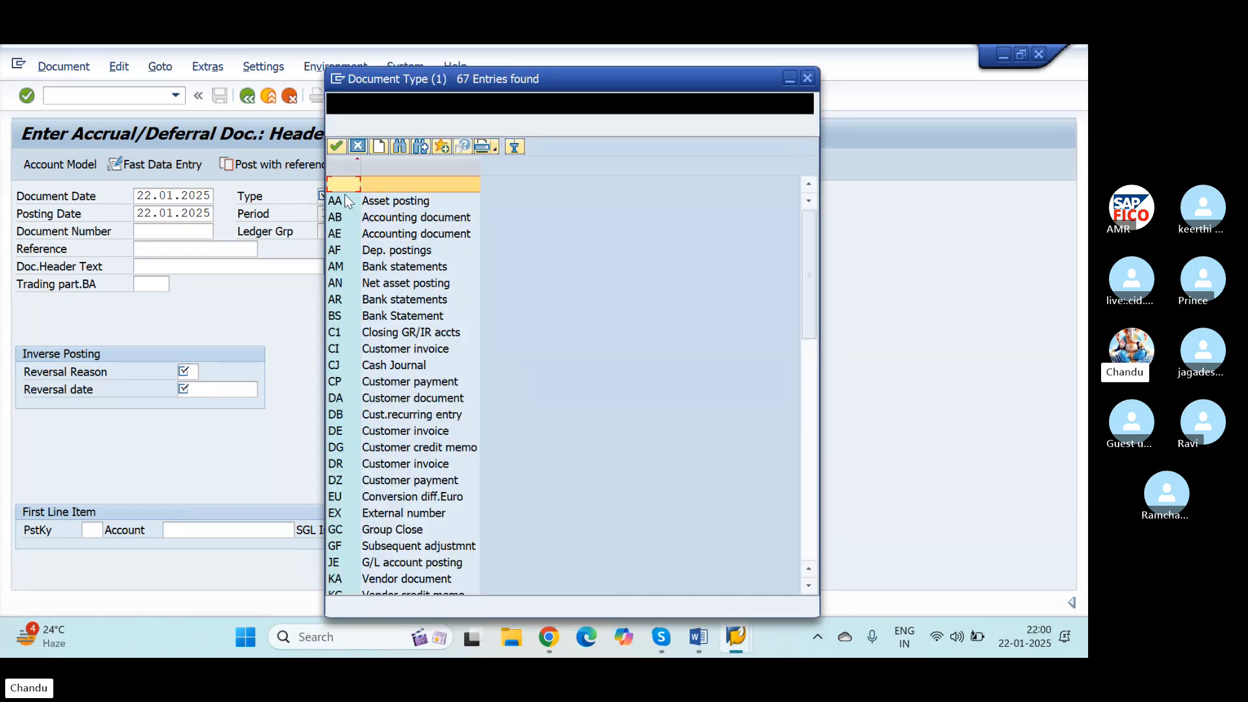
scroll(355, 481, down, 2)
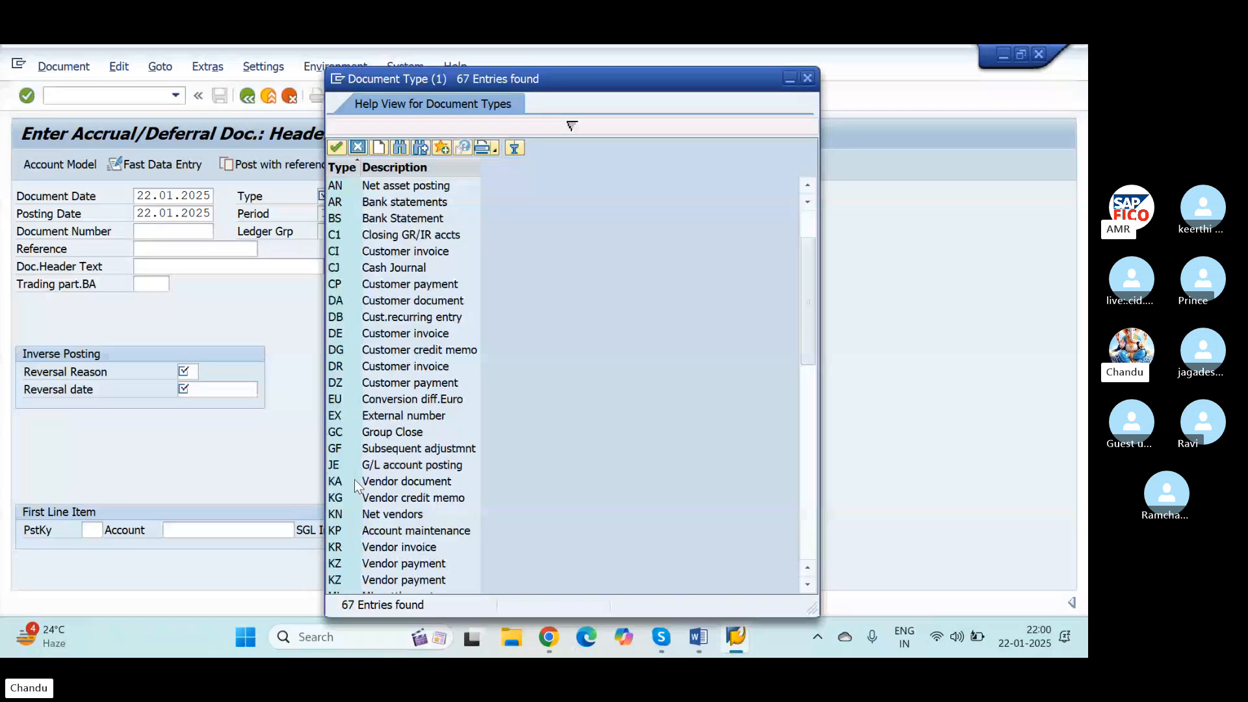
scroll(353, 479, down, 5)
click(341, 563)
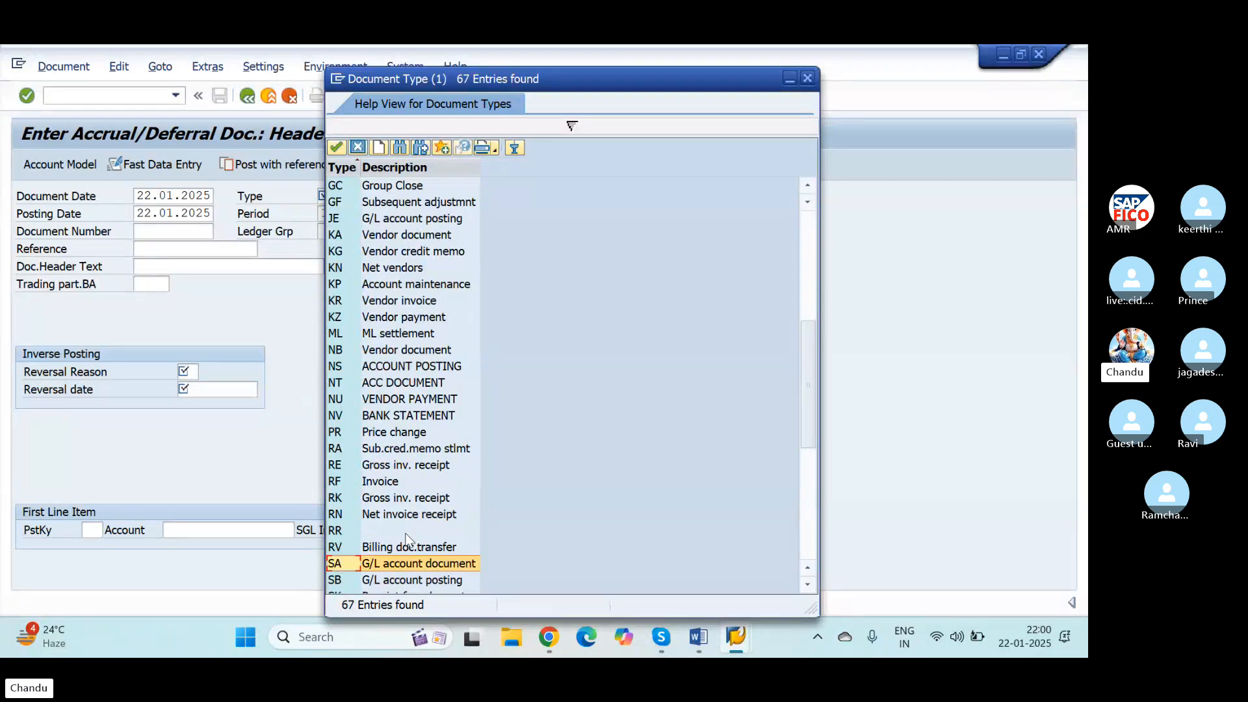
click(336, 148)
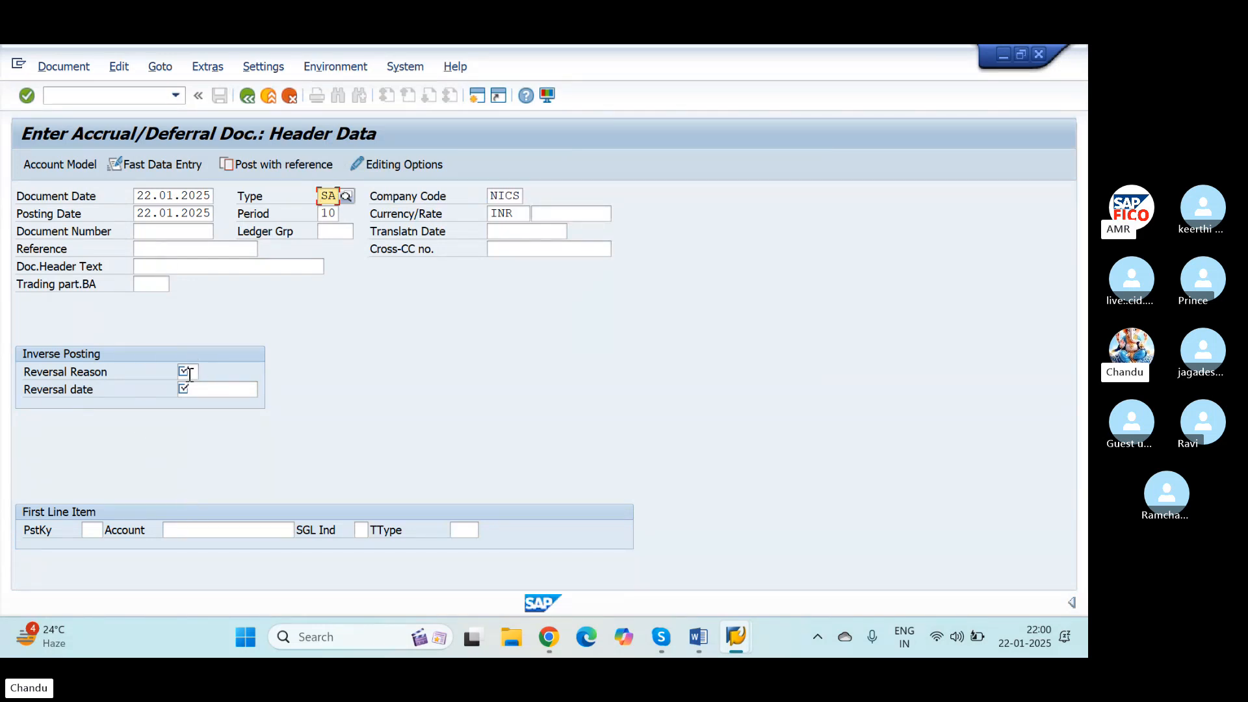
Step: Set the document date to 31.01.2025
click(152, 194)
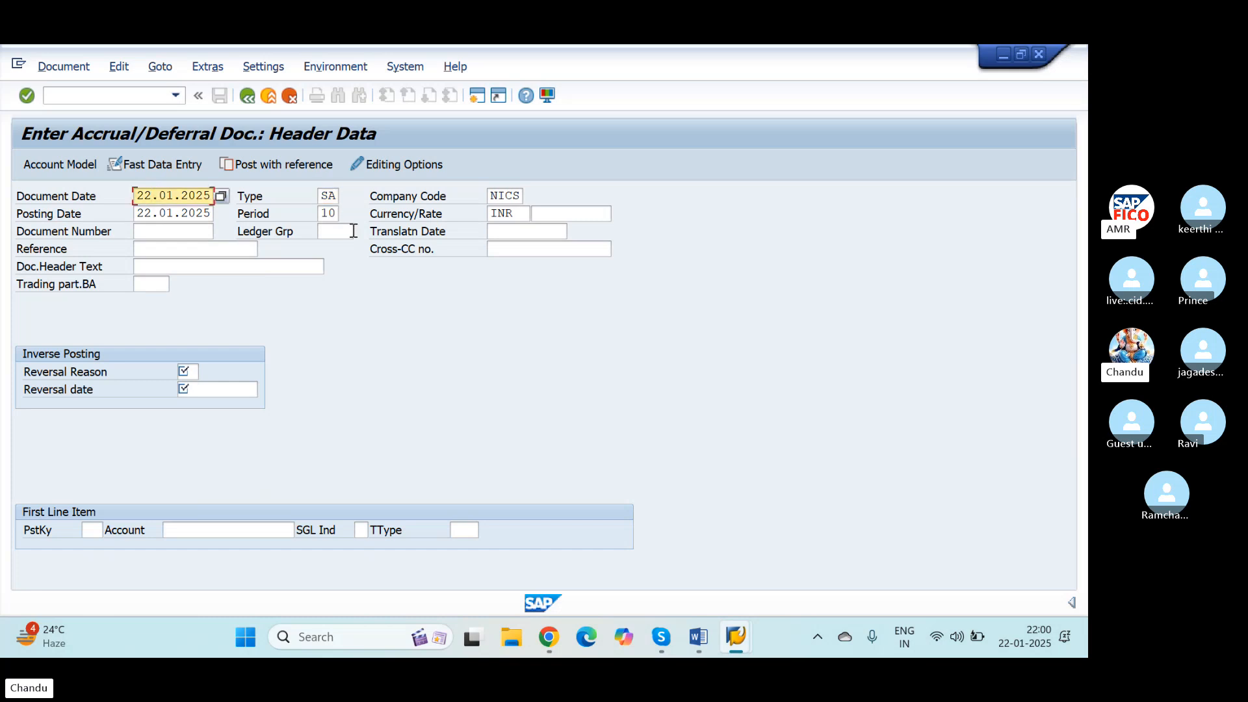
key(BackSpace)
key(BackSpace)
text(31)
key(Delete)
key(Delete)
key(Delete)
key(Delete)
key(Delete)
key(Delete)
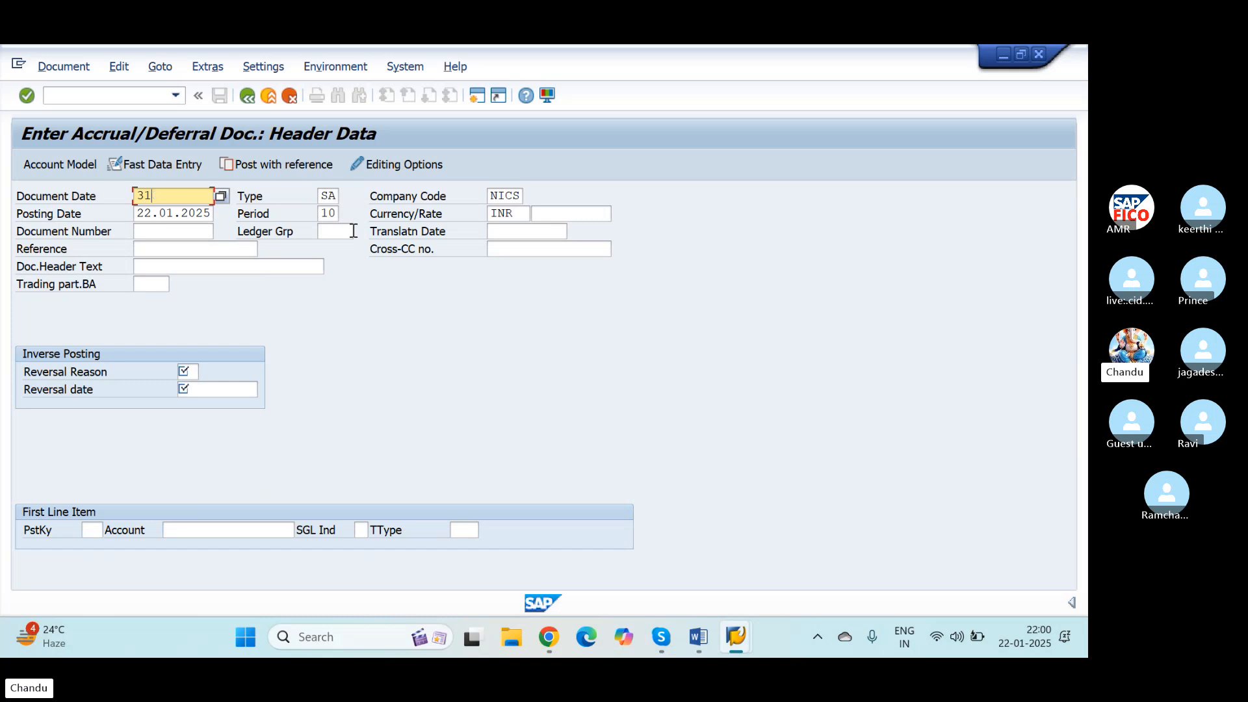
text(.01.2025)
key(Tab)
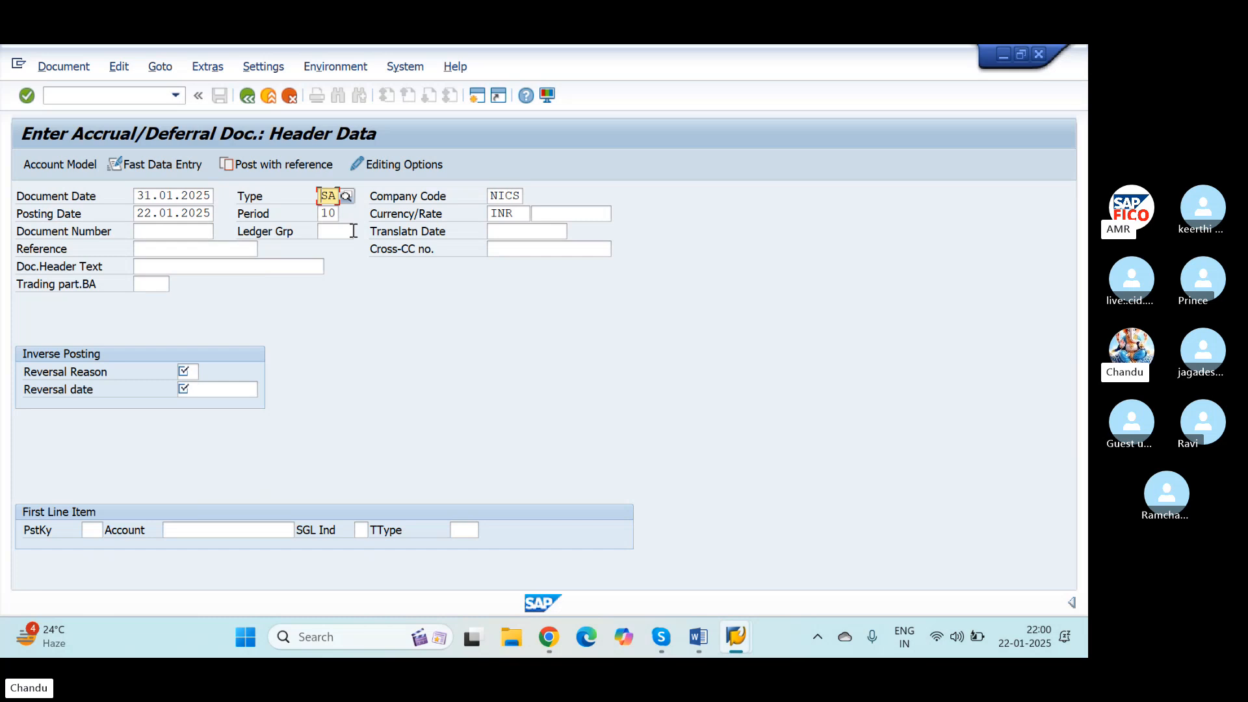
Step: Set the posting date to 31.01.2025
click(152, 214)
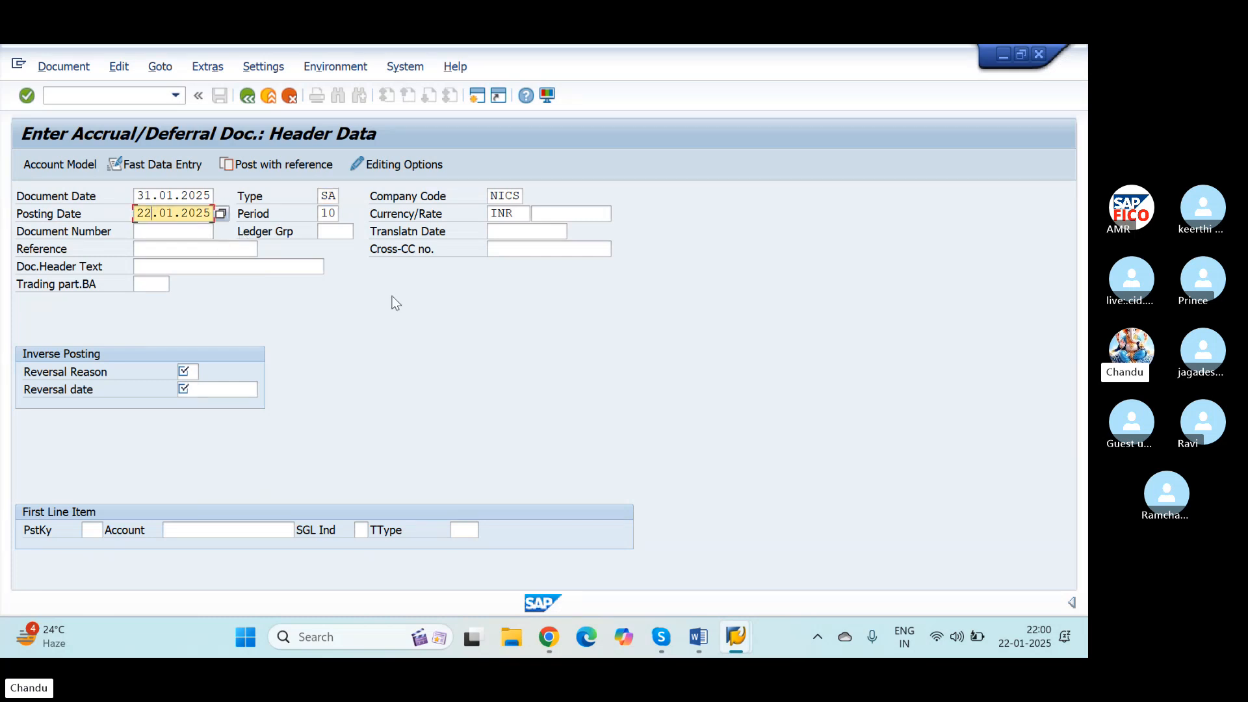
key(BackSpace)
key(BackSpace)
text(31)
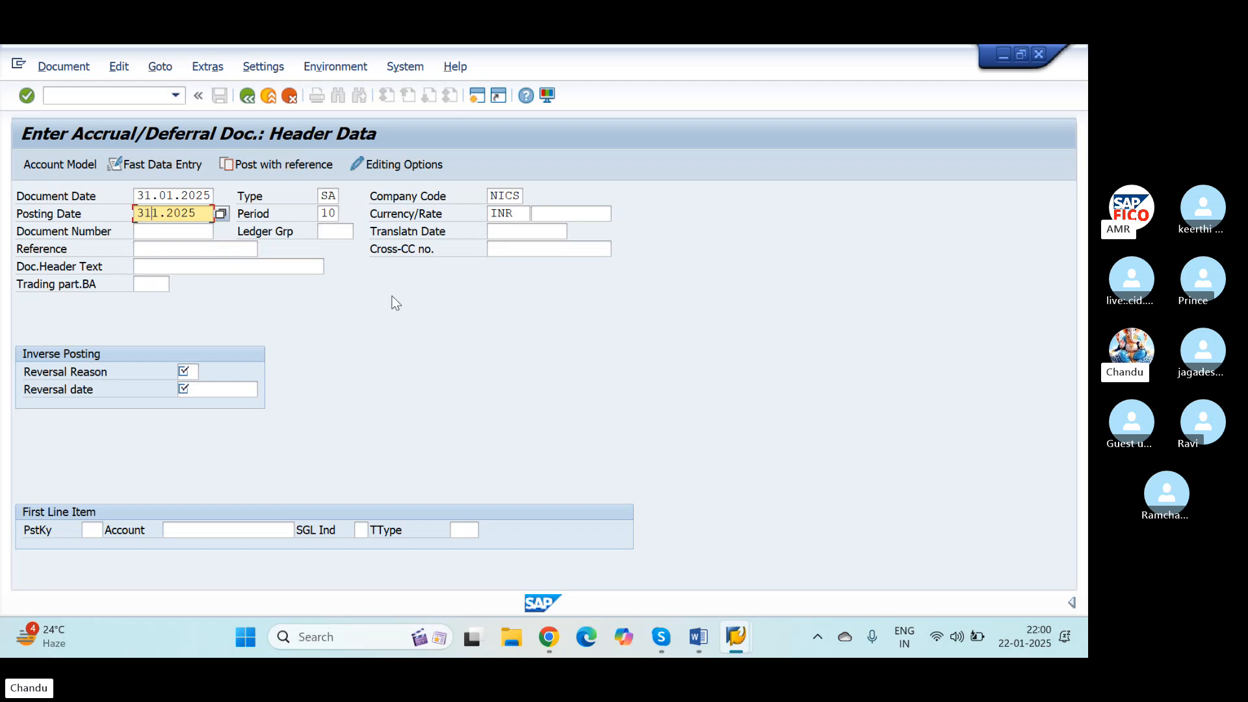
text(.01.2025)
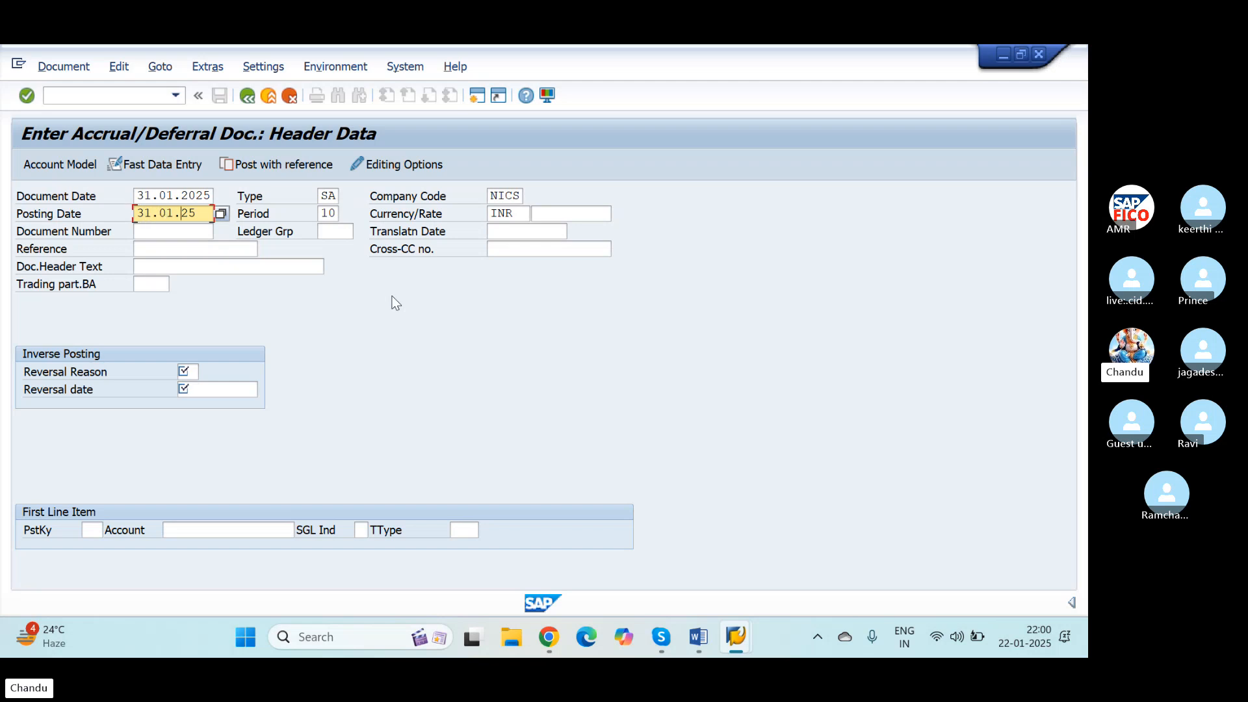
key(Tab)
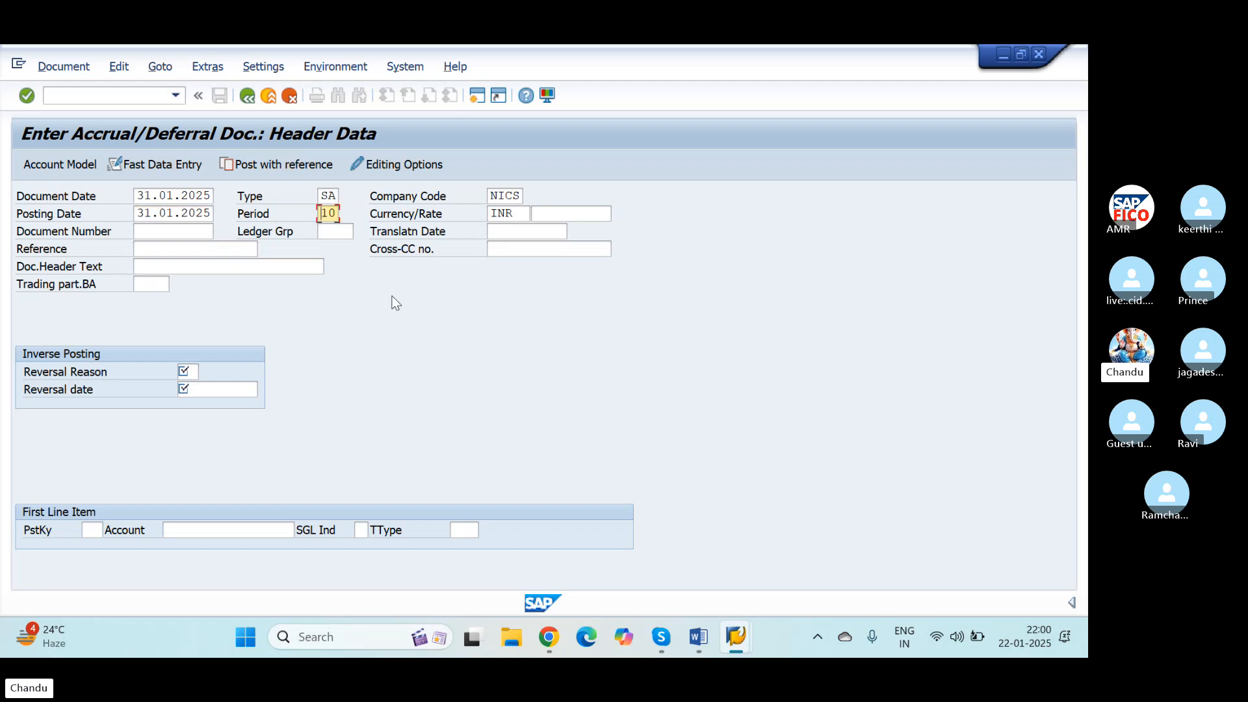
Step: Set the reversal reason to OP and the reversal date to 01.02.2025 for the inverse posting
key(Tab)
key(Tab)
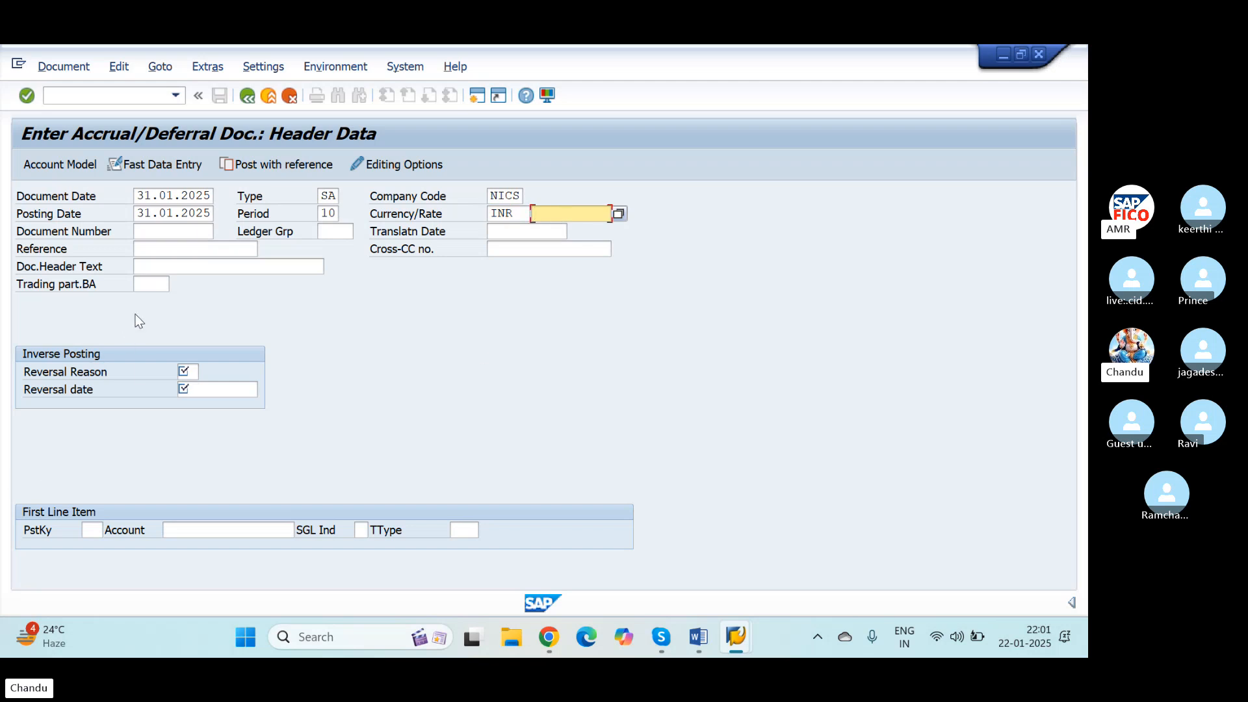
click(190, 371)
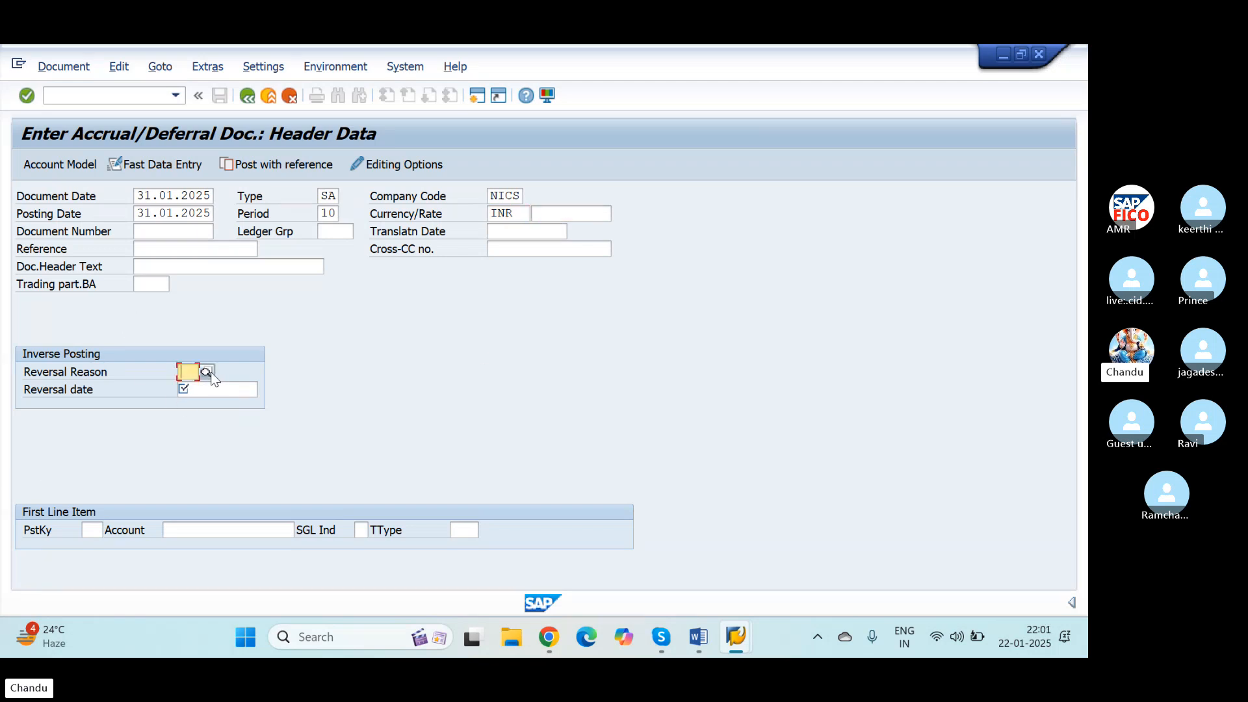
text(OP)
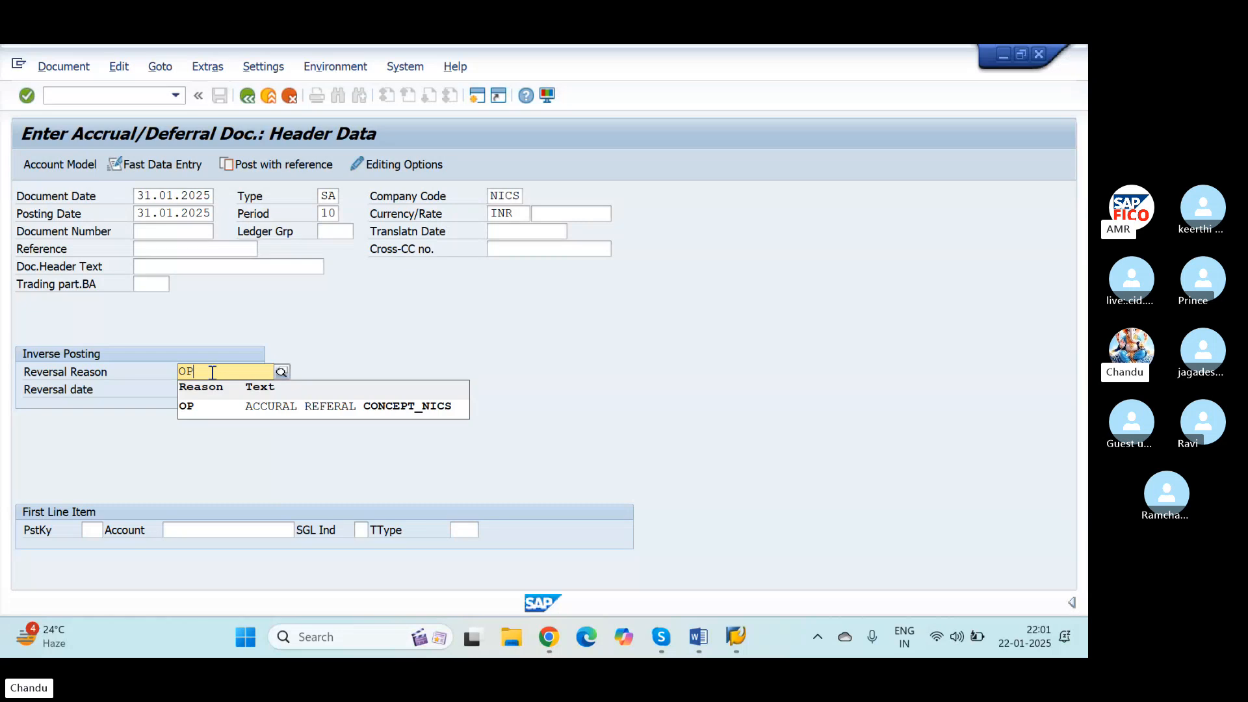
click(211, 405)
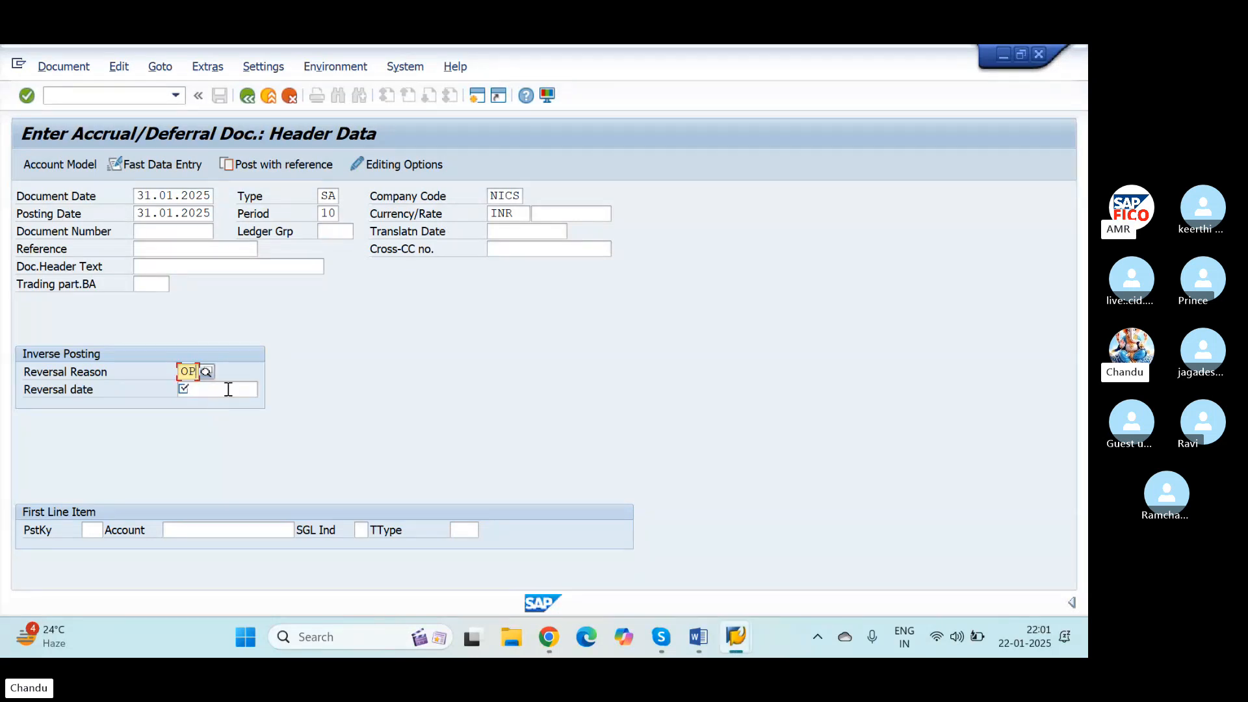
click(228, 389)
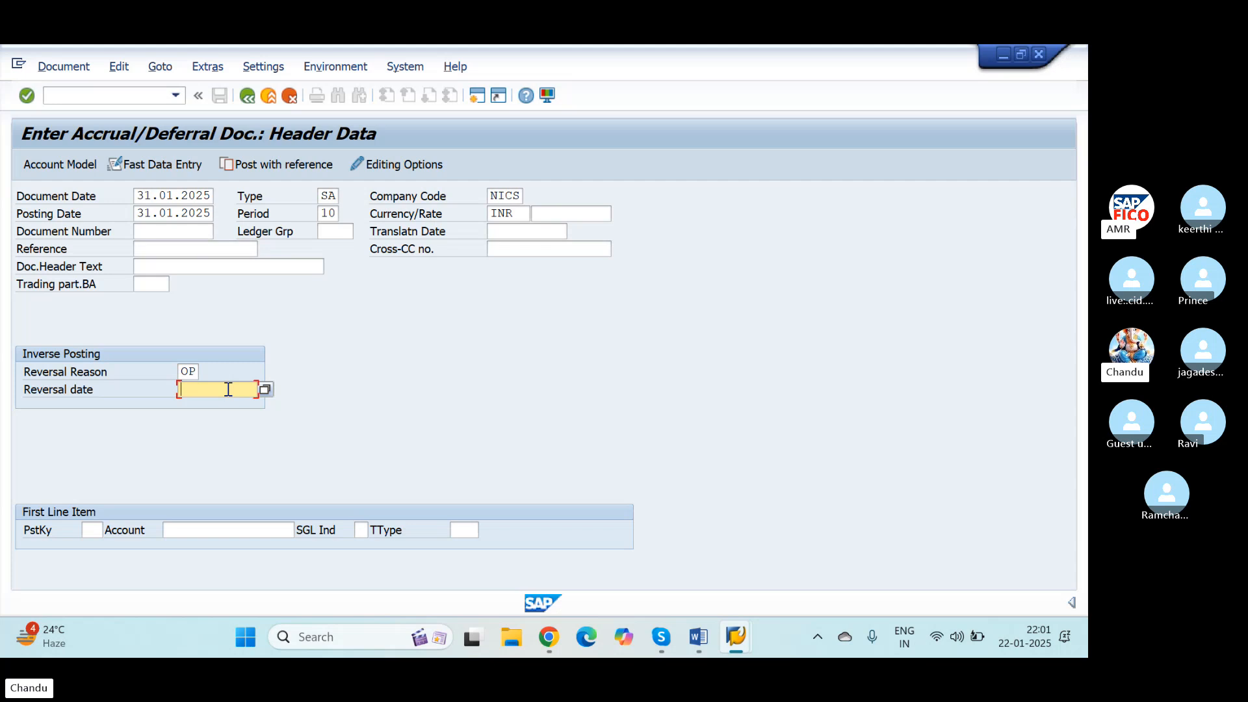
text(01.02.2025)
key(Tab)
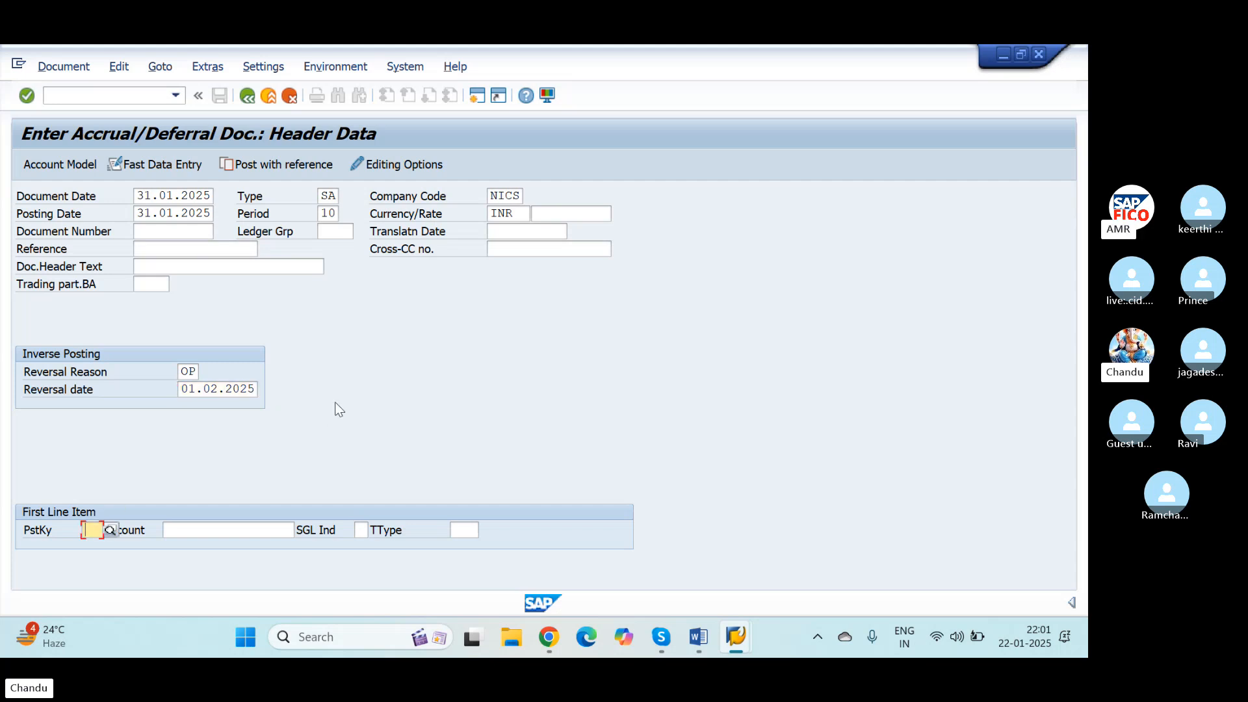
Step: Define the first line item with posting key 40 and the Salary Account, G/L account 400301, chosen from the chart of accounts
text(40)
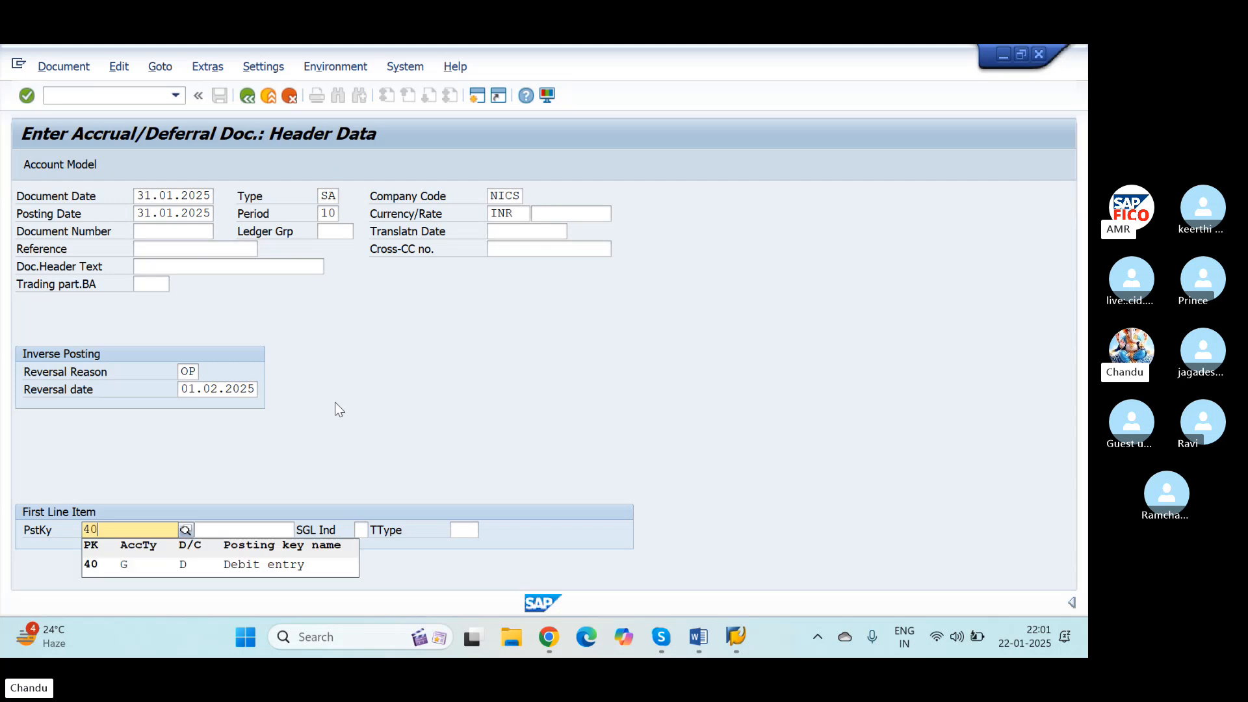
key(Down)
key(Return)
key(Tab)
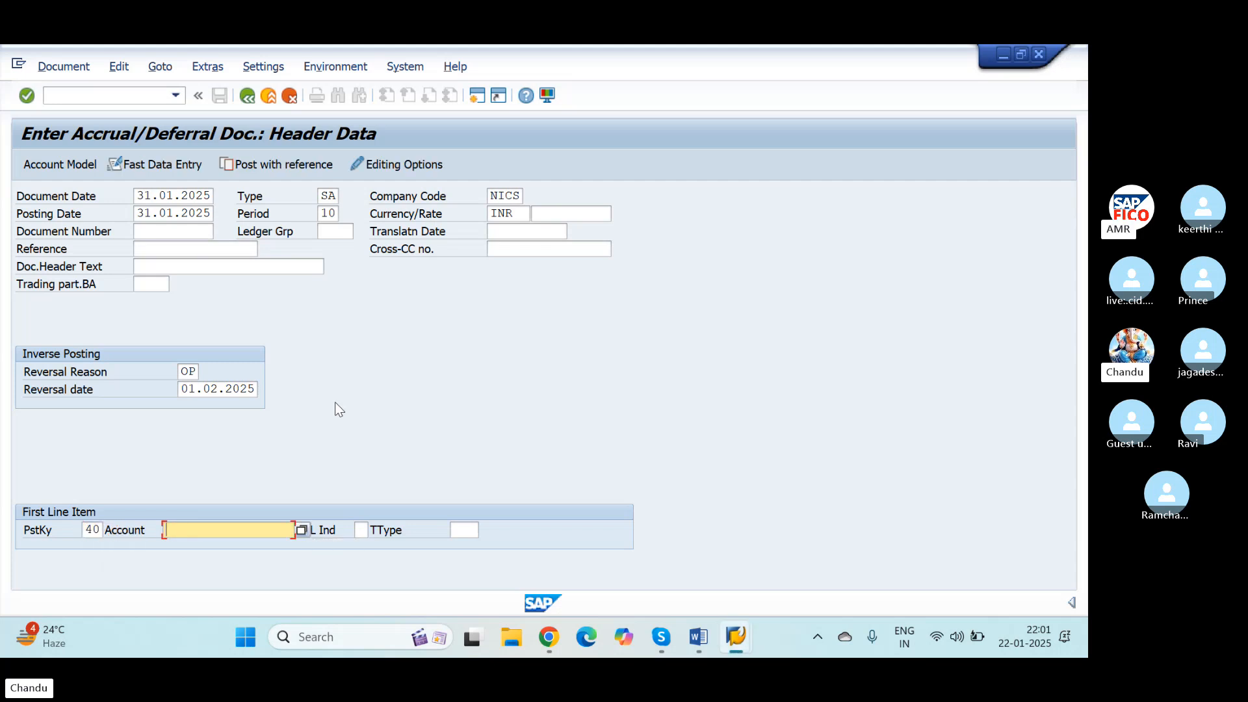
click(302, 531)
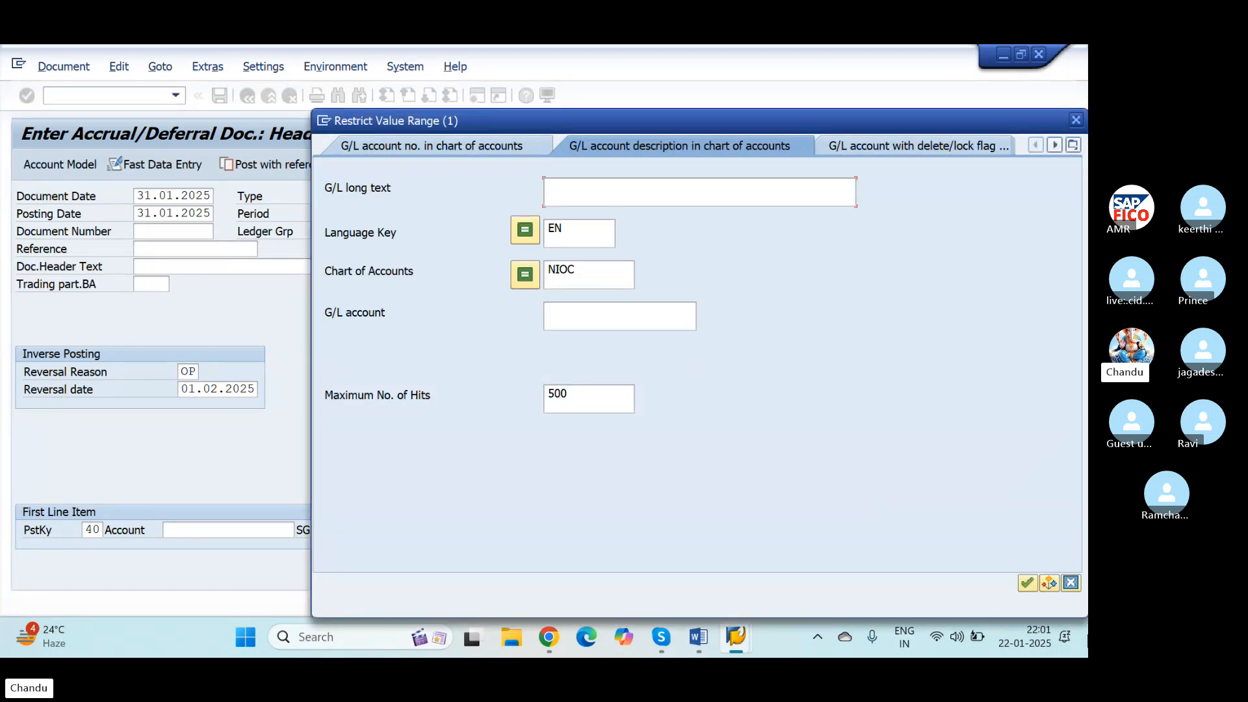
click(1027, 583)
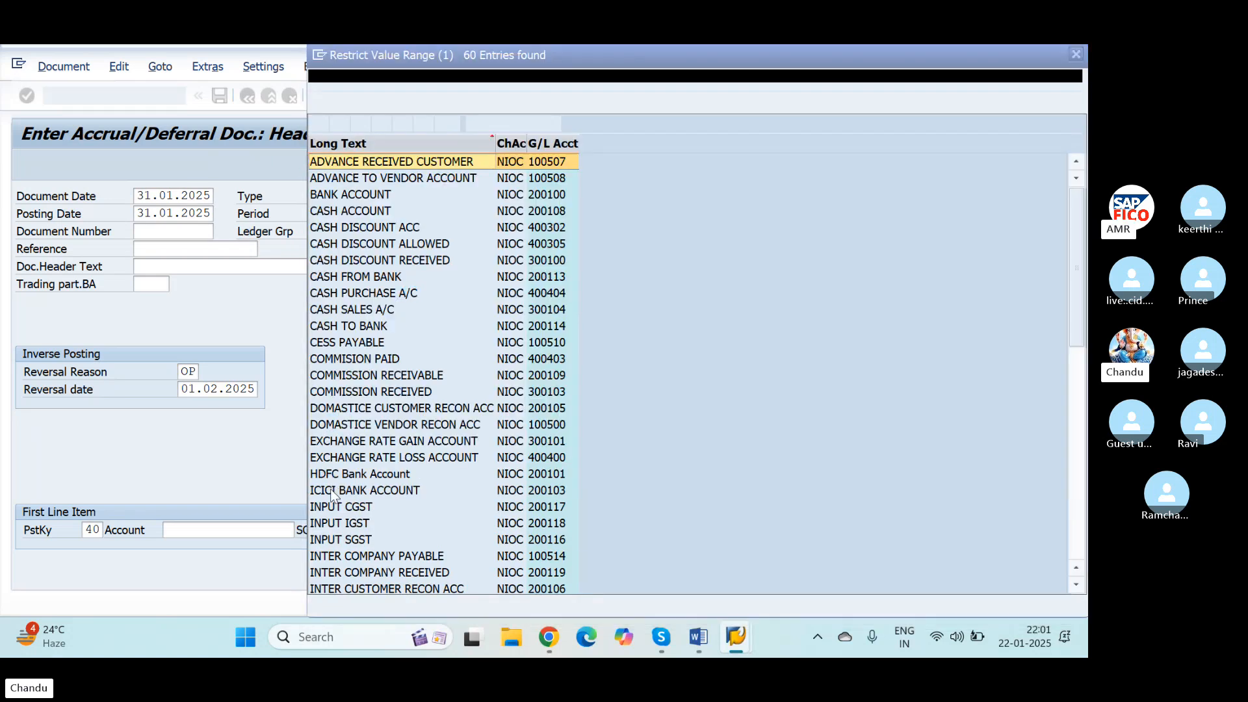
scroll(351, 523, down, 11)
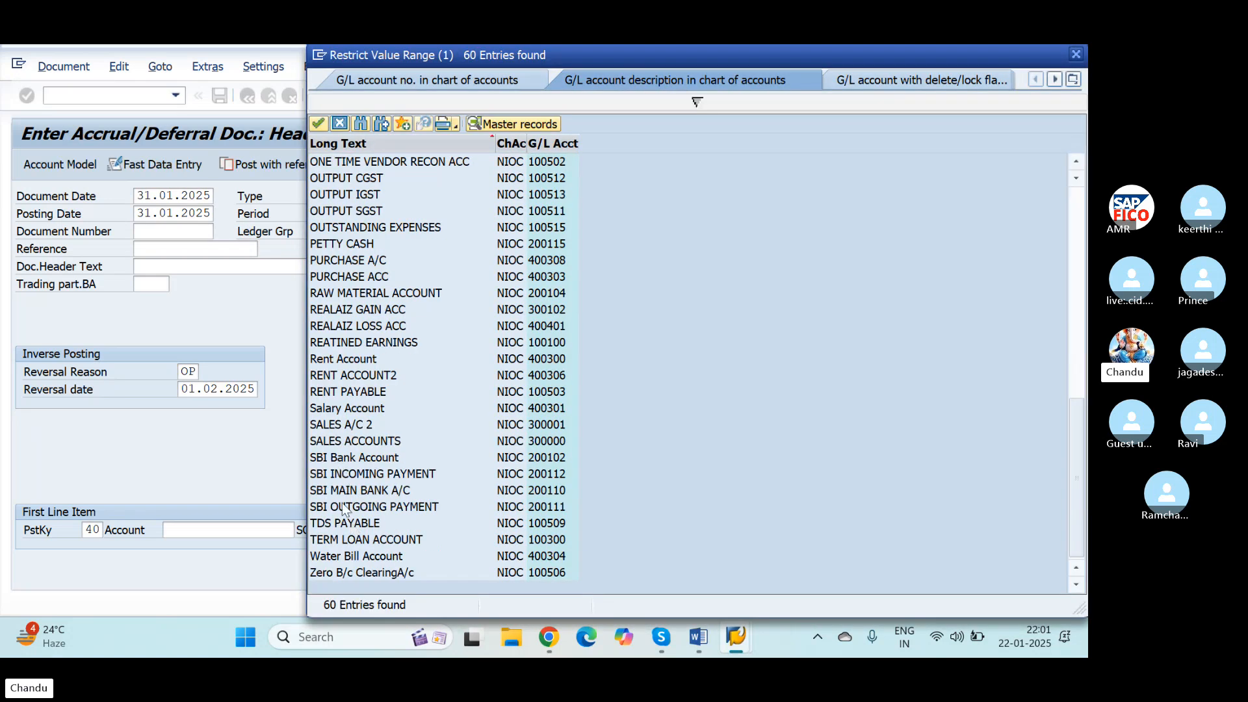
click(329, 408)
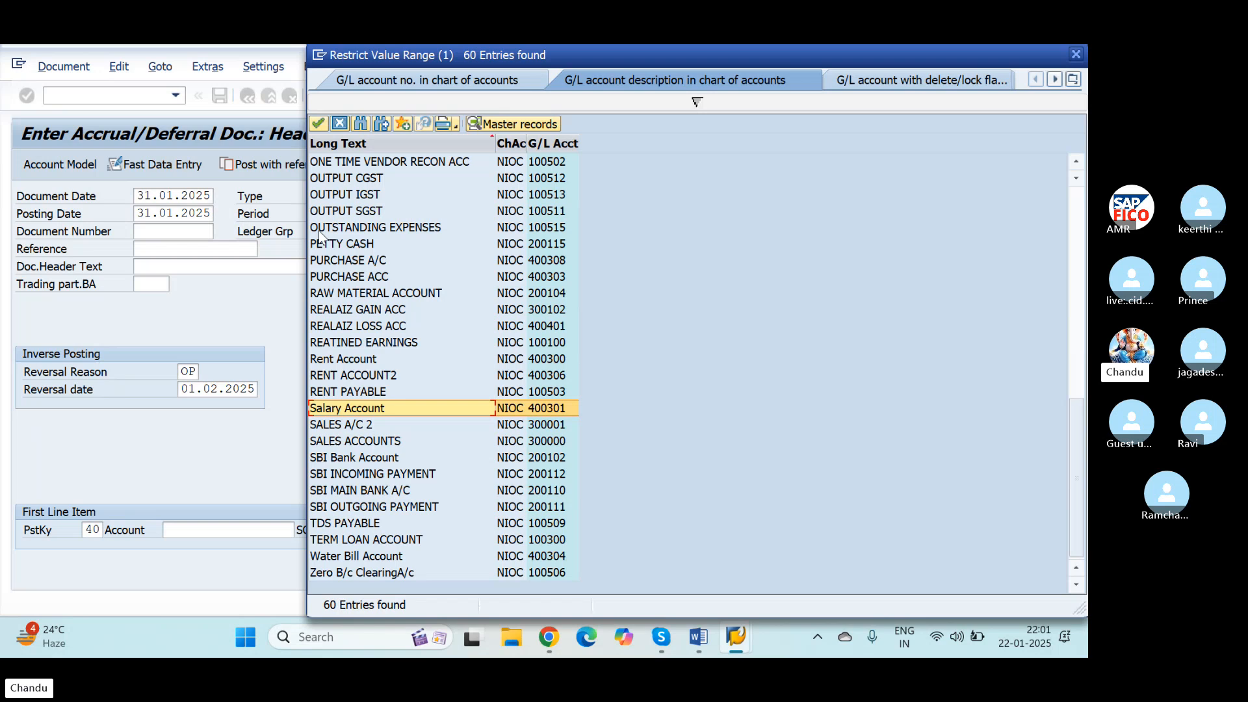
click(318, 124)
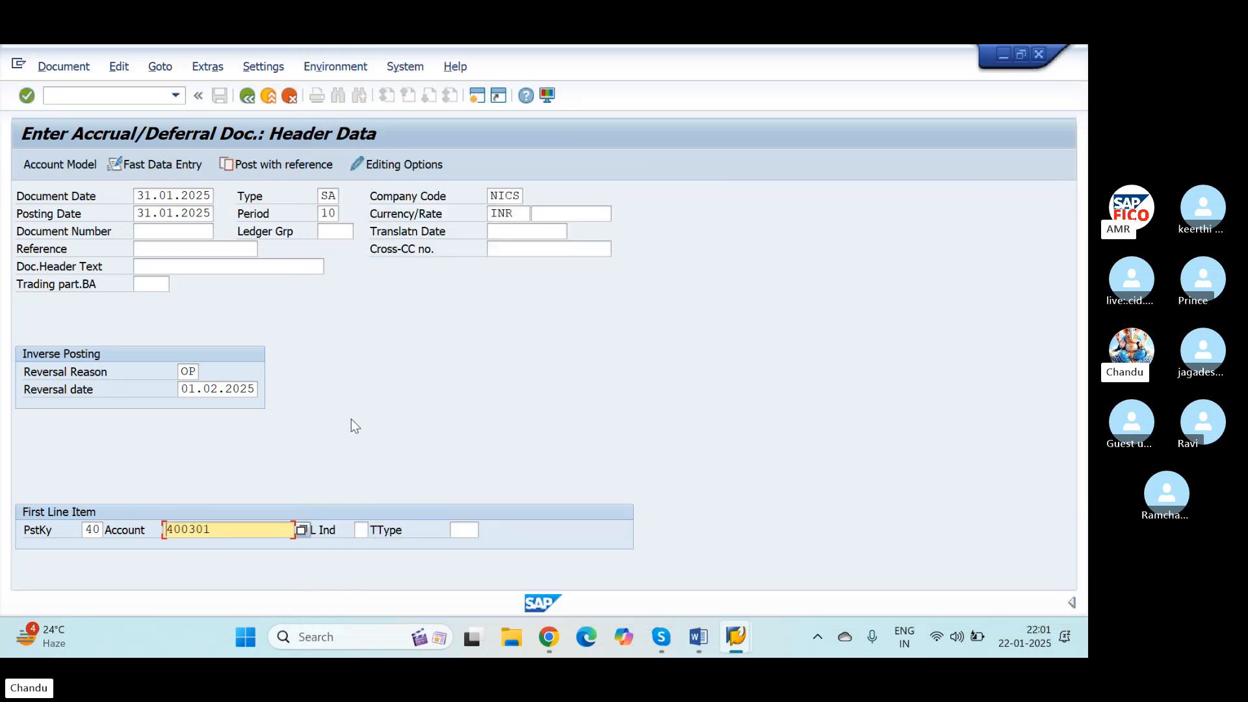
Step: Confirm the header data, fill in the person's name as the document header text, and proceed to the salary line item
key(Return)
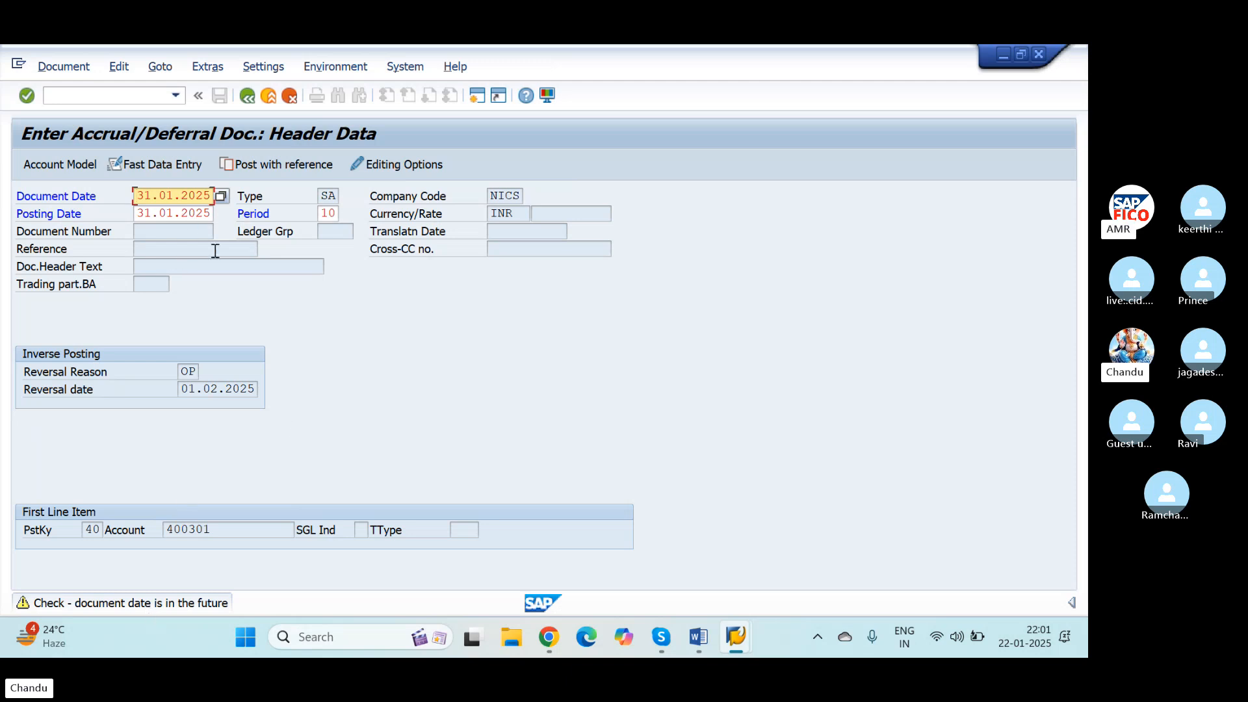
key(Return)
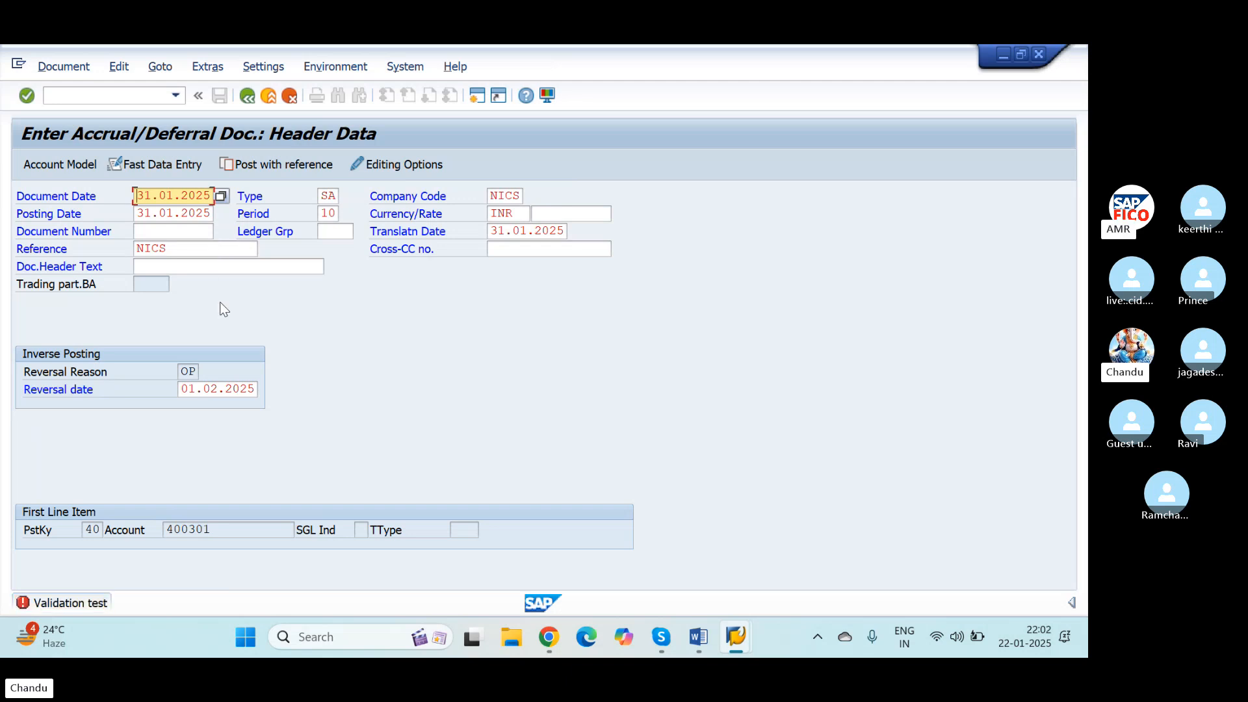
click(214, 262)
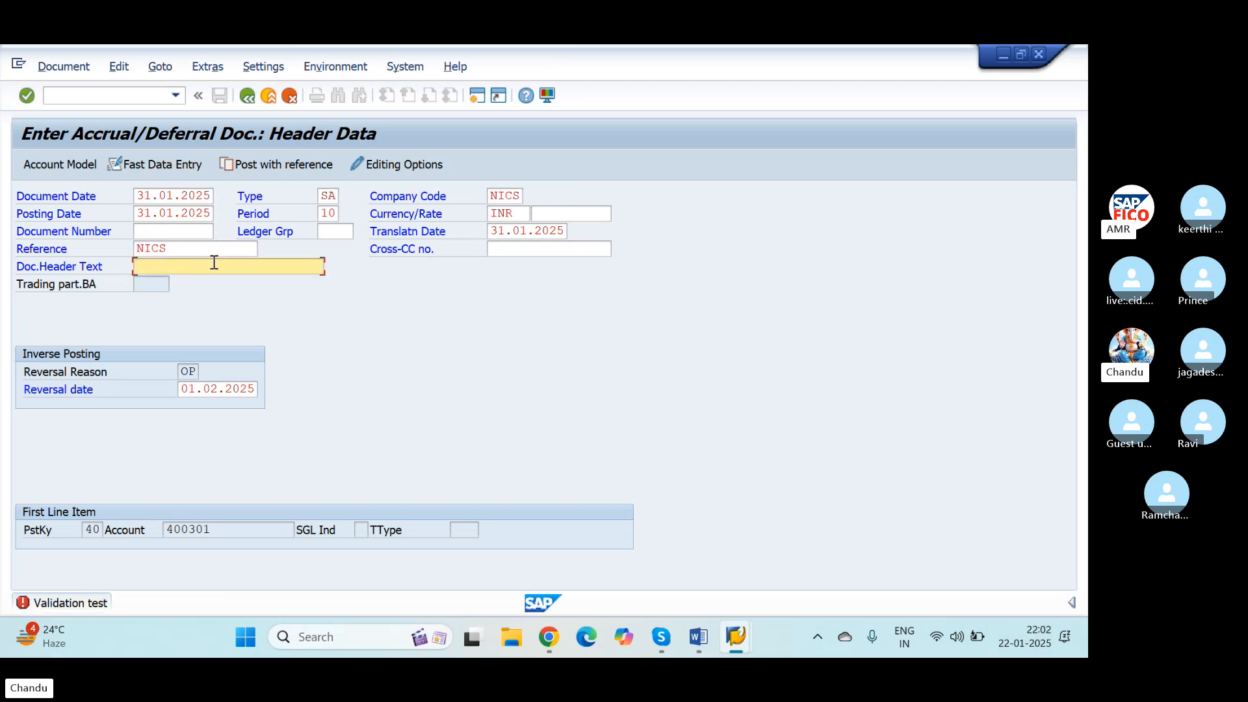
text(AMAR)
key(Return)
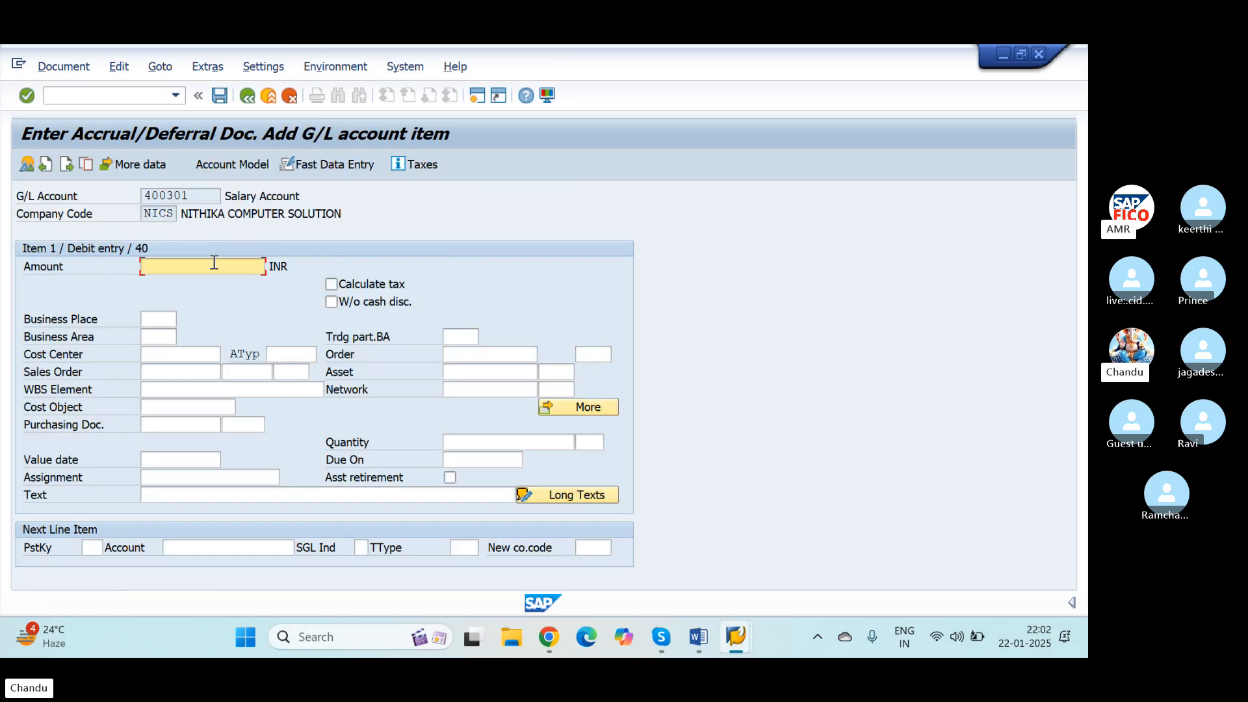
Step: Enter an amount of 20000 INR and the text SALARY FOR PROVISION for the salary debit item
text(20000)
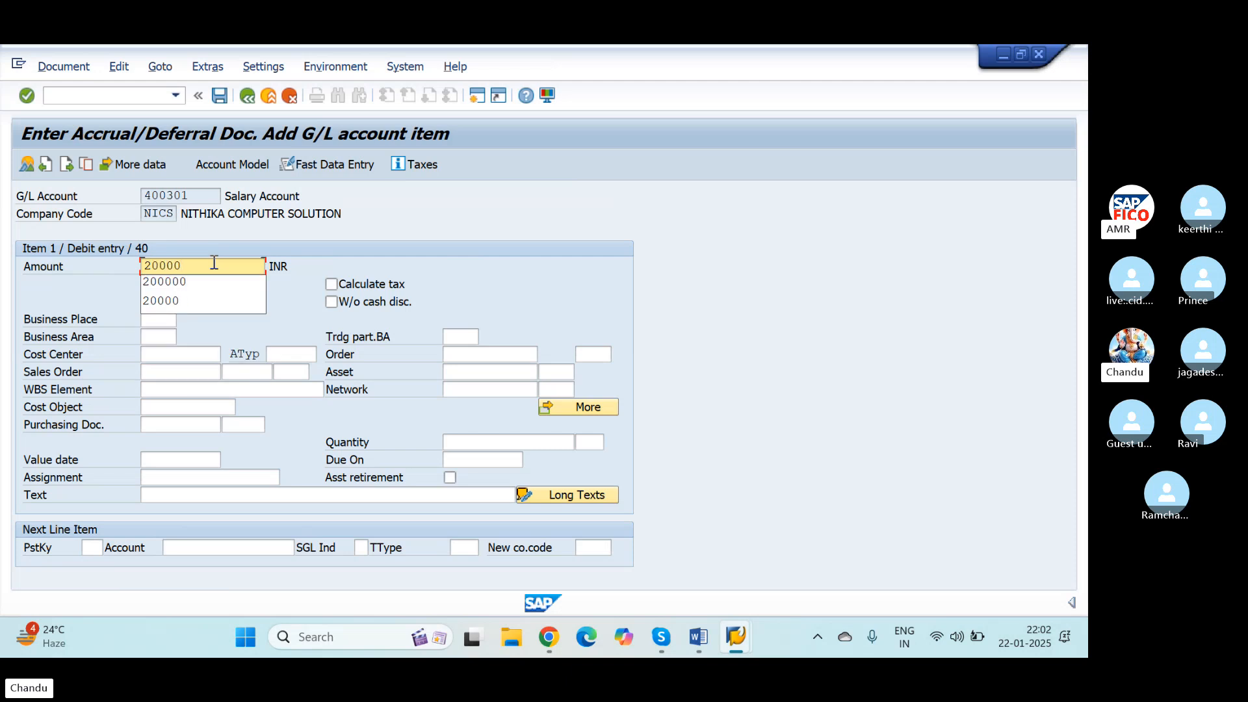
key(Tab)
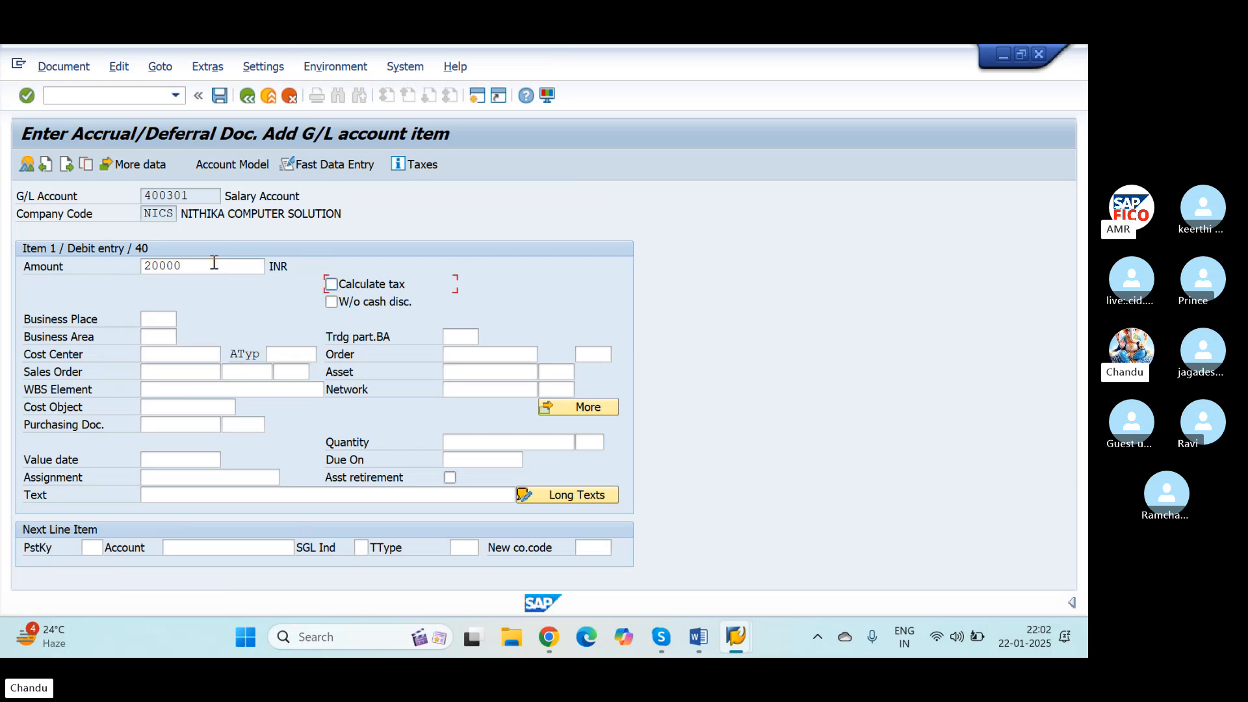
click(91, 548)
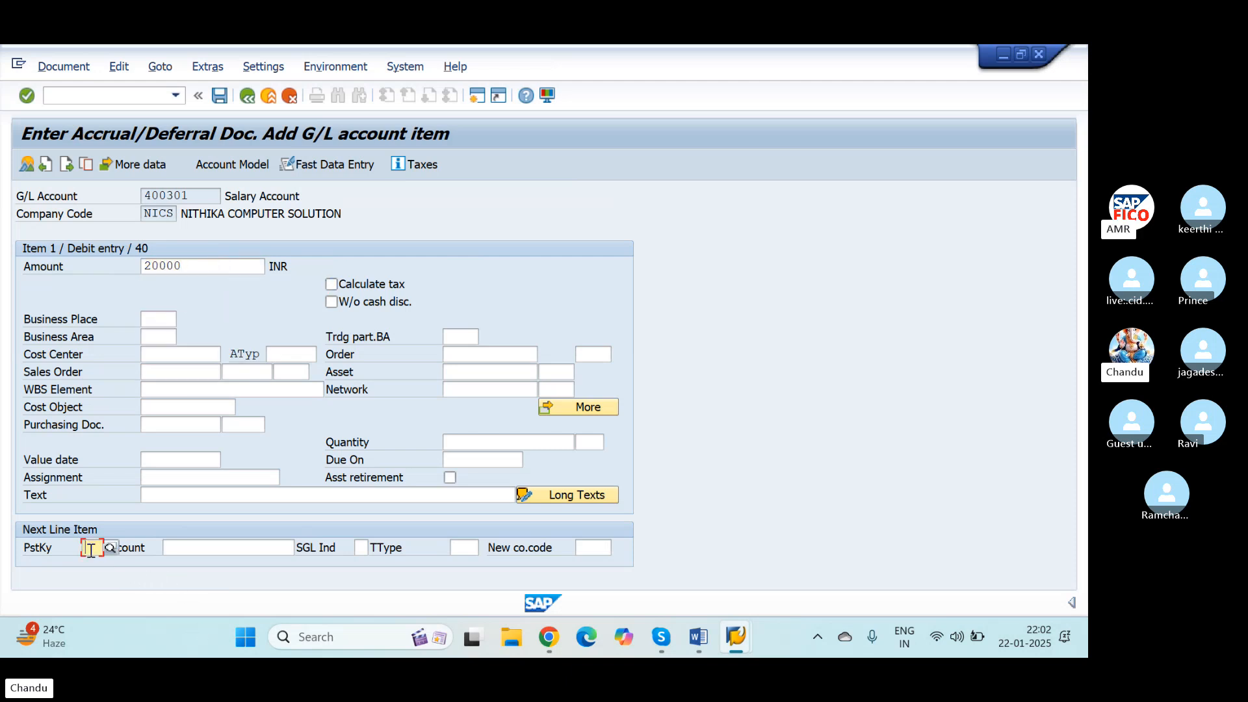
click(189, 481)
click(189, 496)
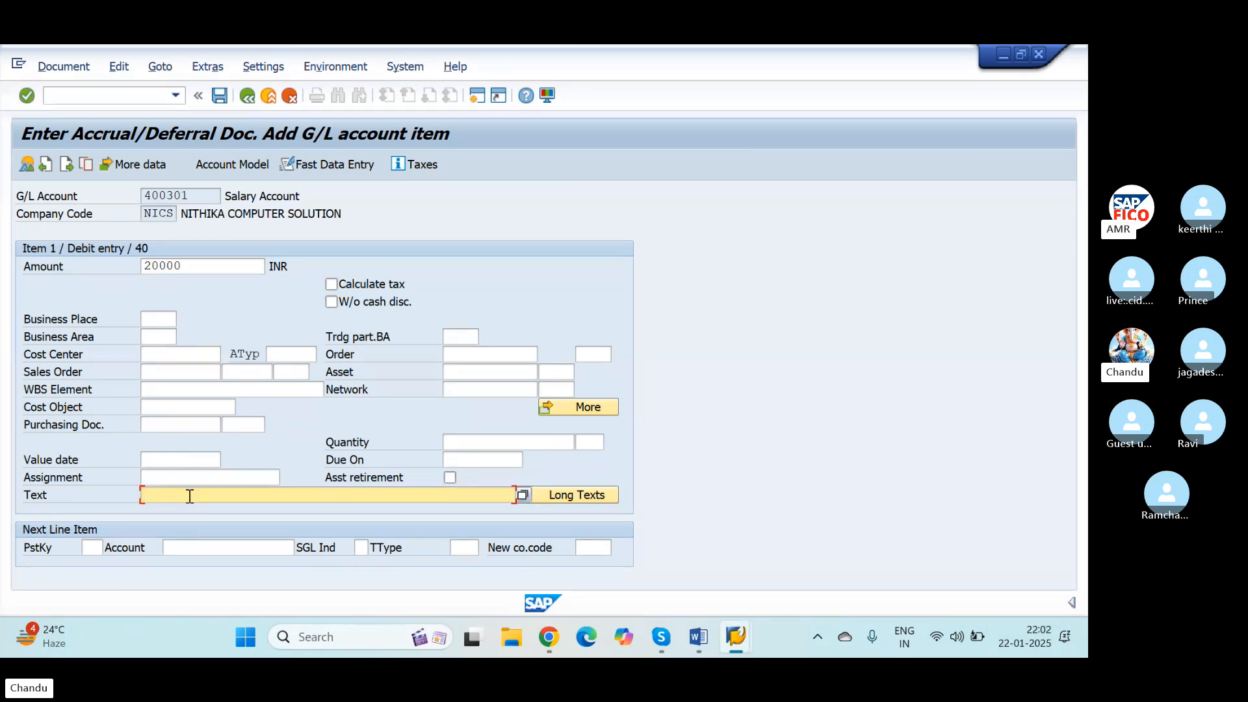
text(SALARY )
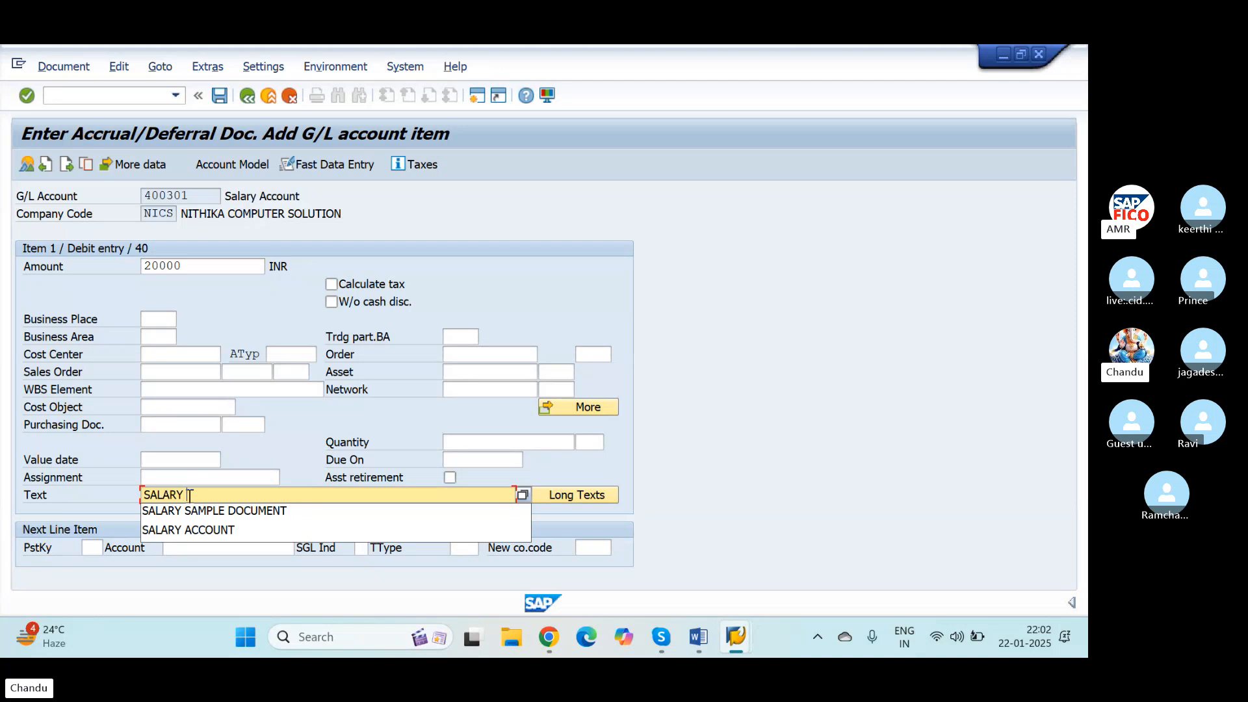
text(P)
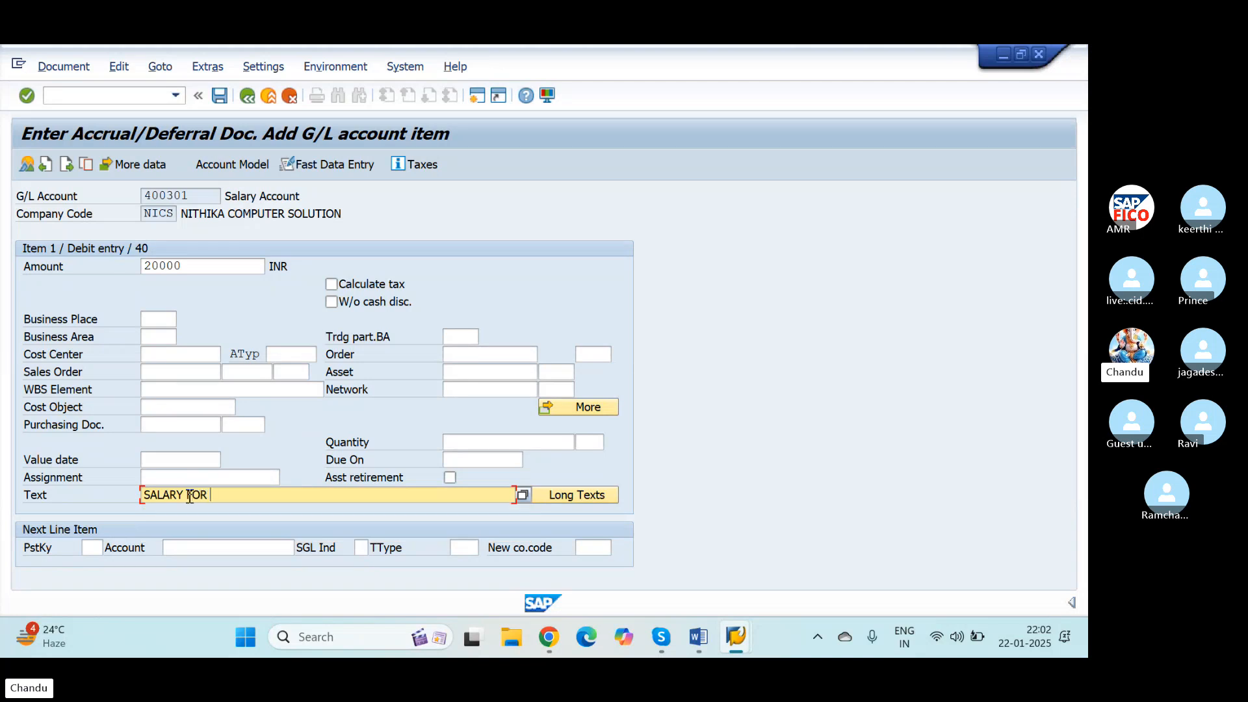
text(OR PROVISION)
key(Tab)
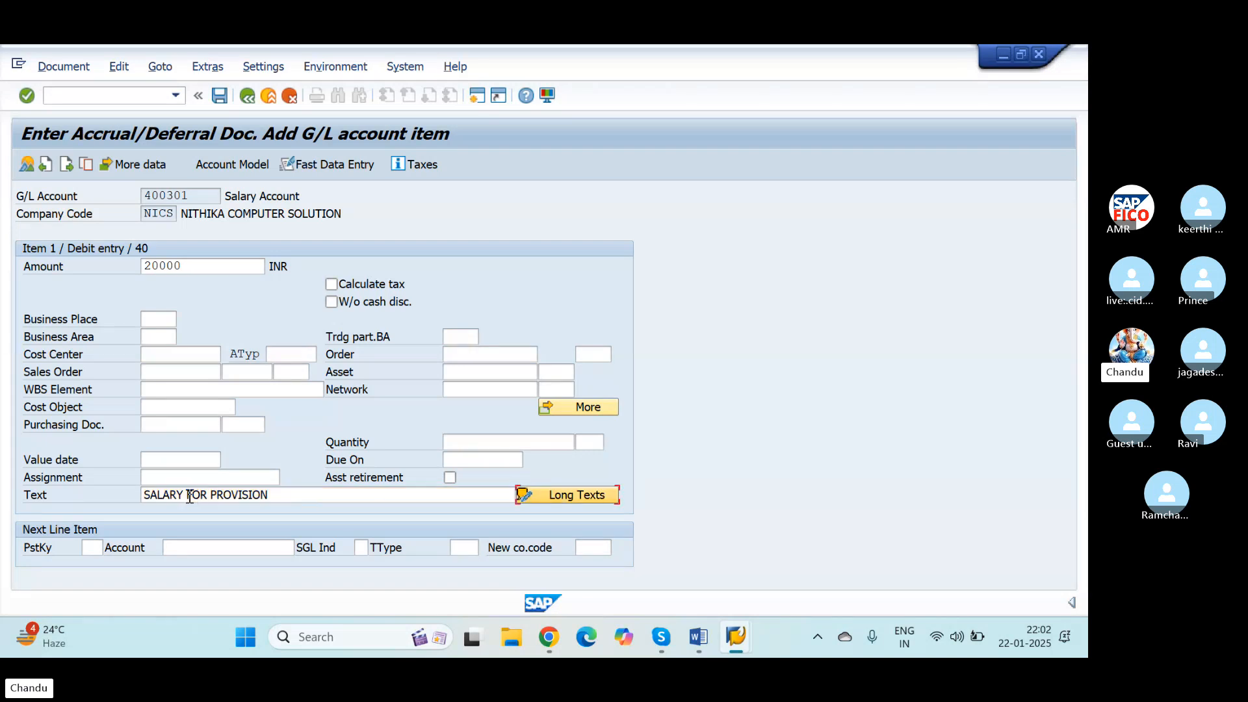
Step: Add the next line item with posting key 50 and the Outstanding Expenses account 100515, chosen from the chart of accounts
click(90, 547)
text(50)
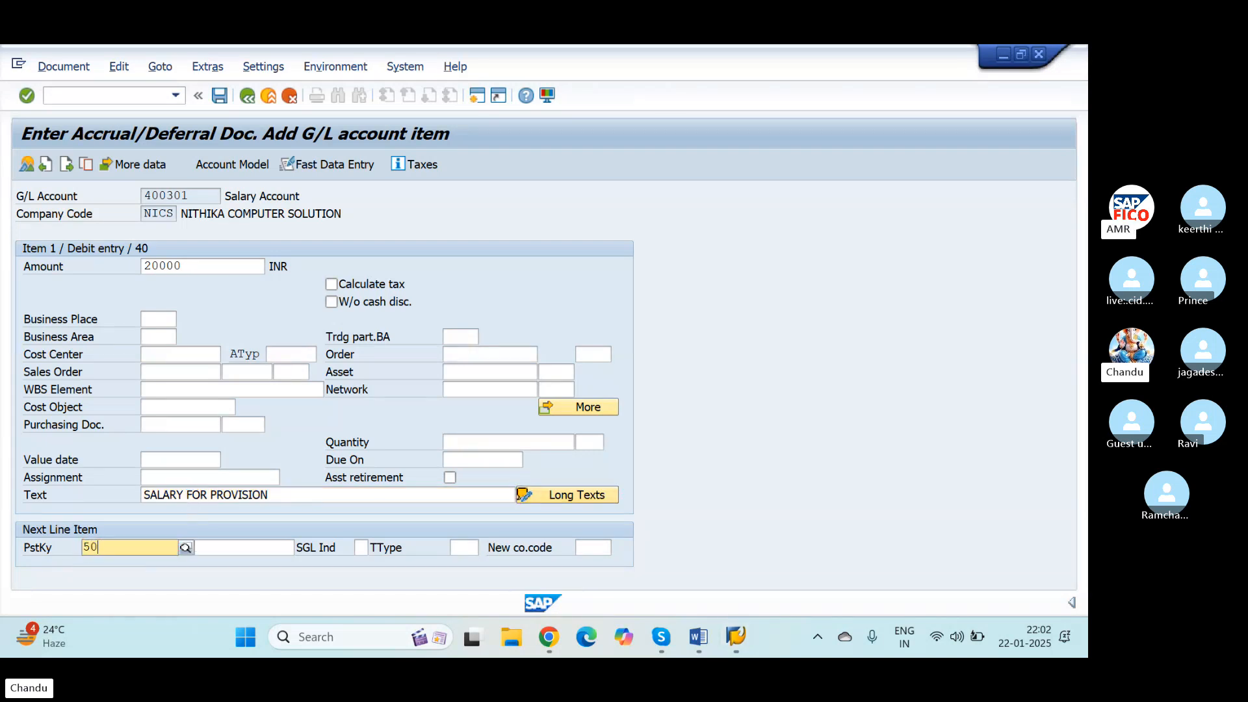
key(Tab)
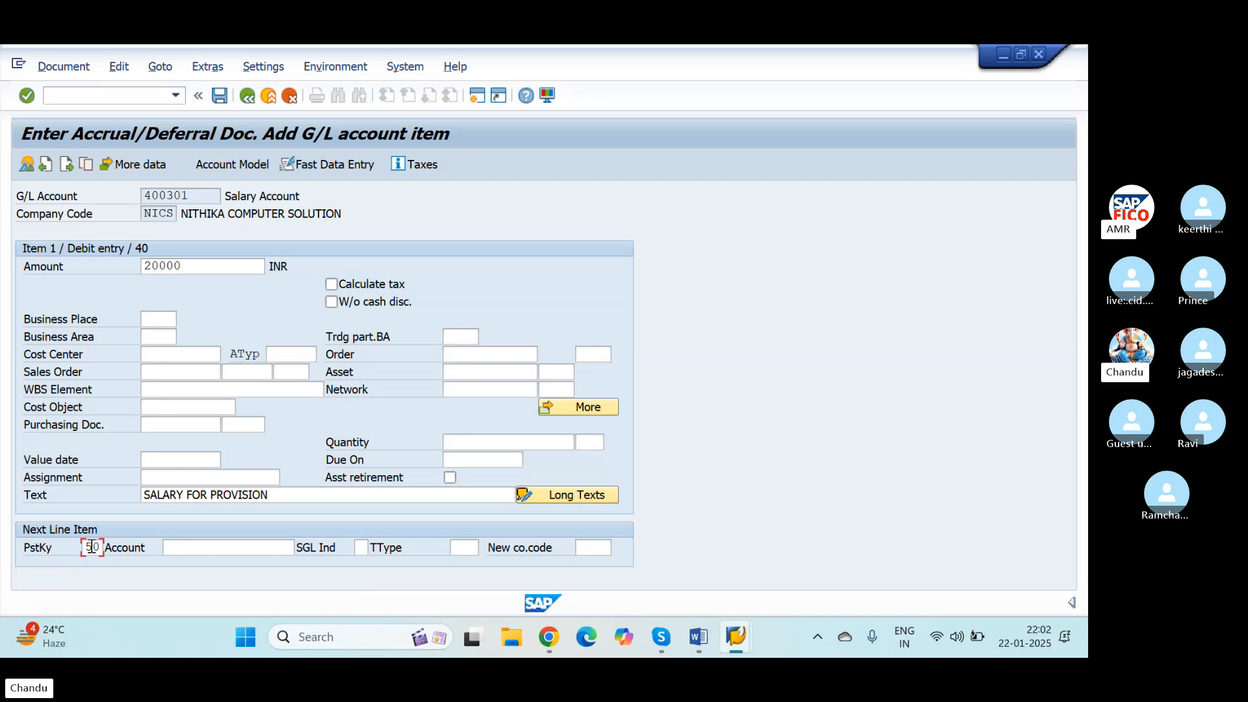
click(195, 548)
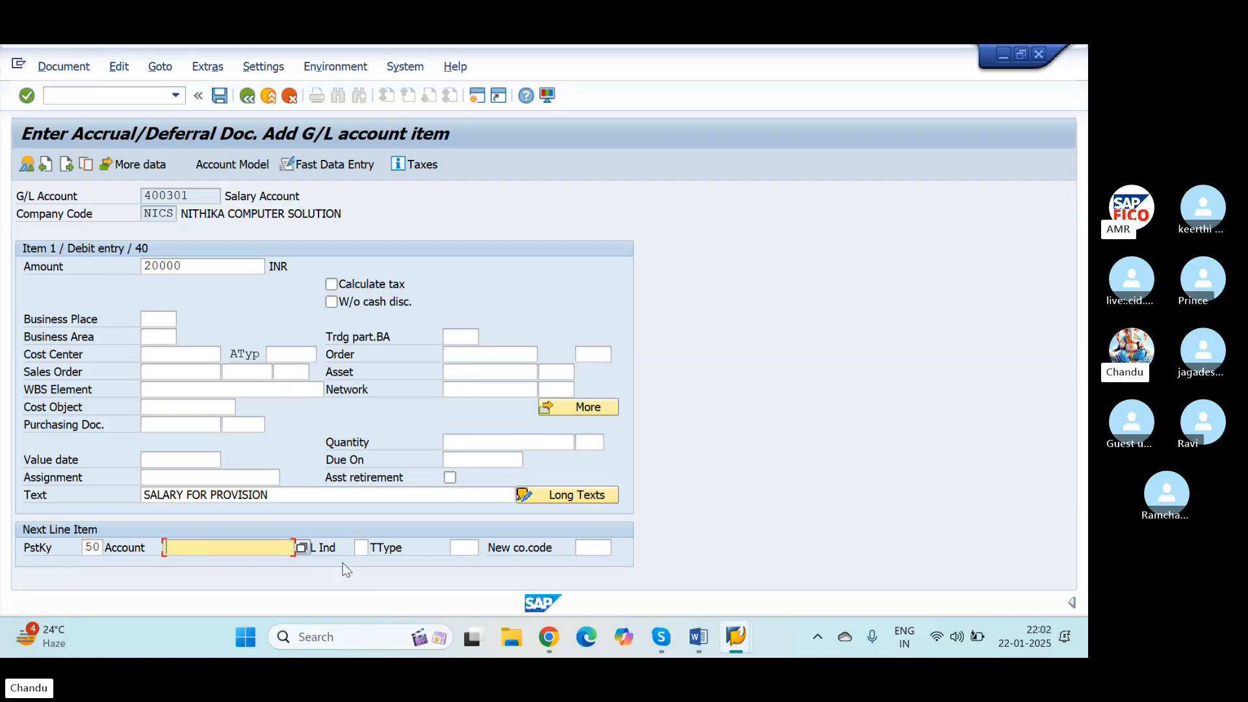
click(301, 548)
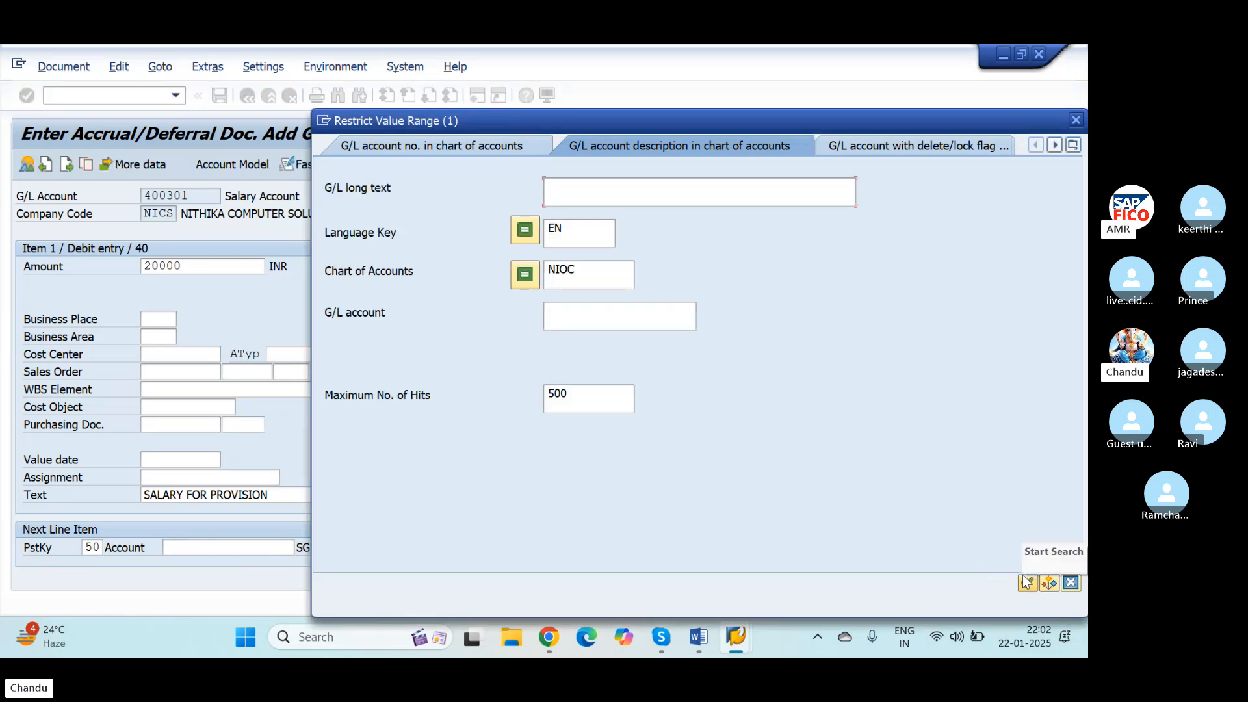
click(1028, 582)
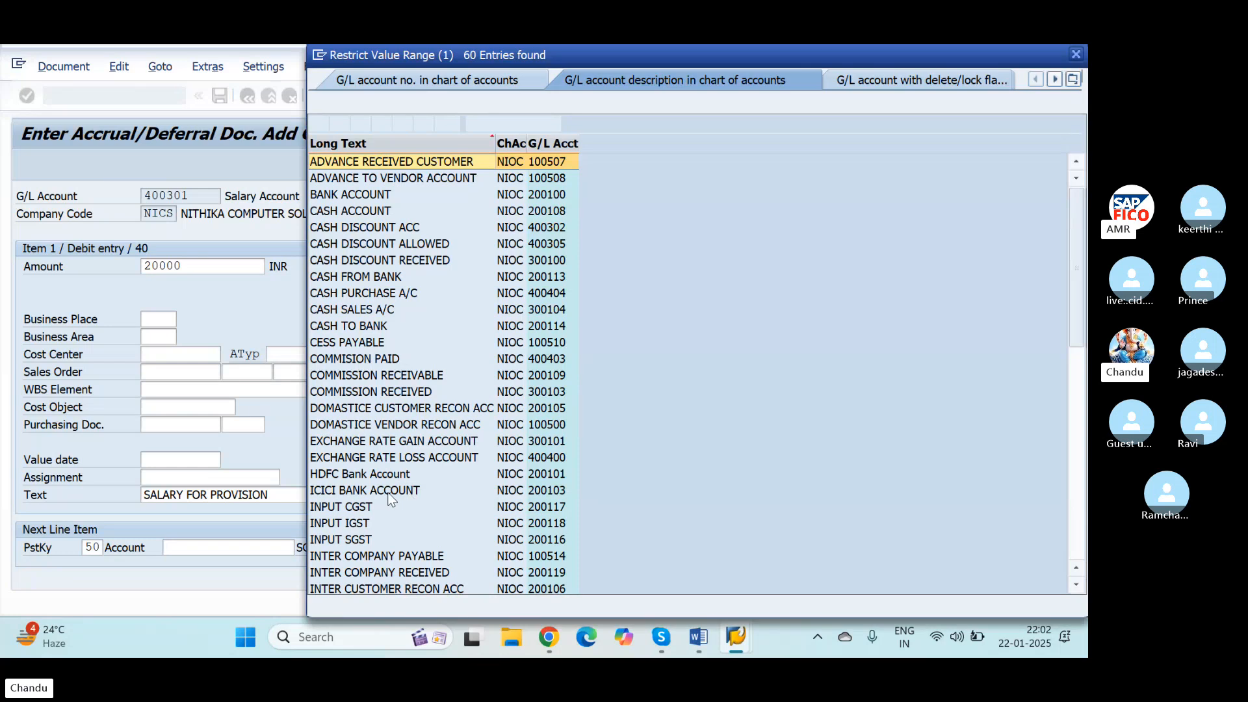
scroll(410, 498, down, 10)
click(345, 227)
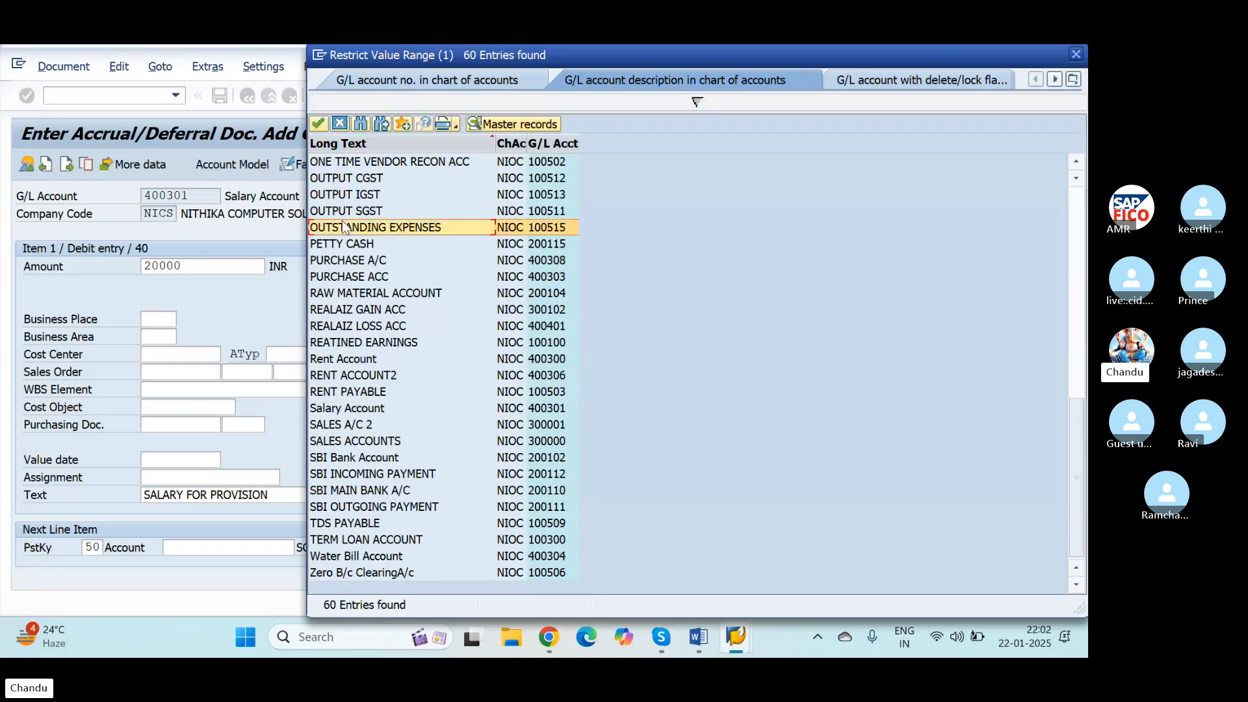
click(319, 124)
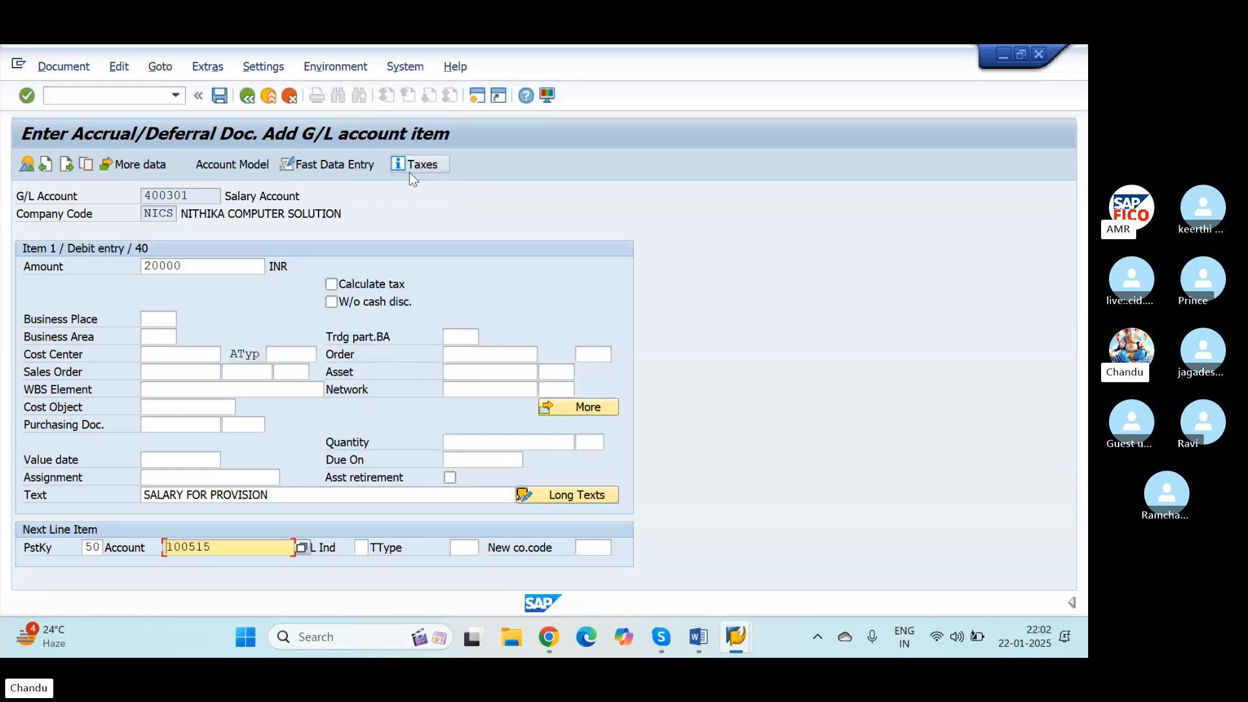
key(Return)
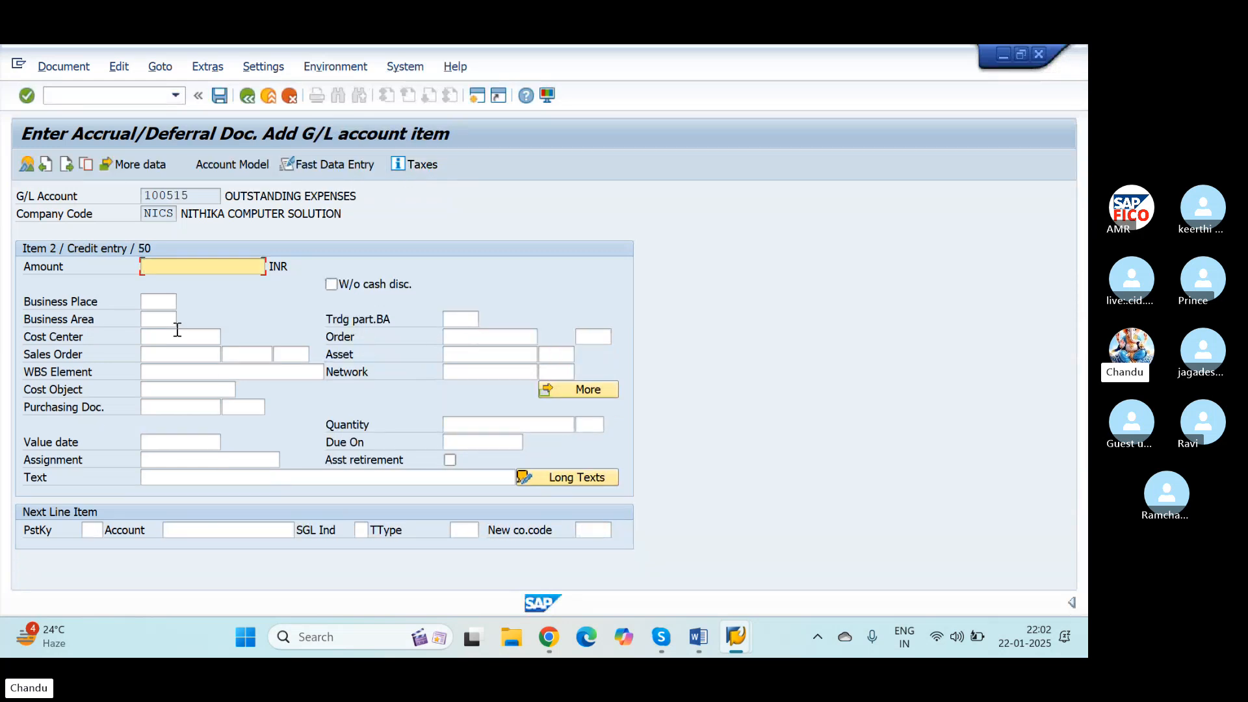
Step: Fill the credit item with * as the amount and + as the text to copy both from the debit item
text(*)
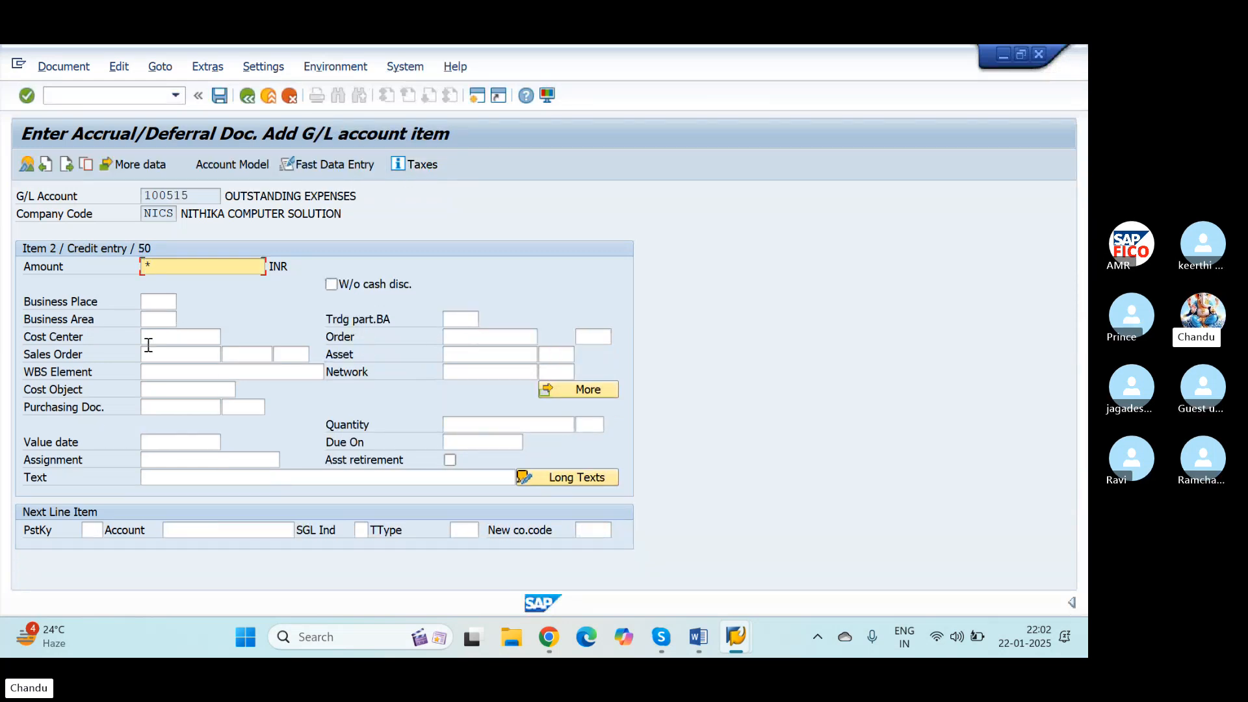
click(183, 479)
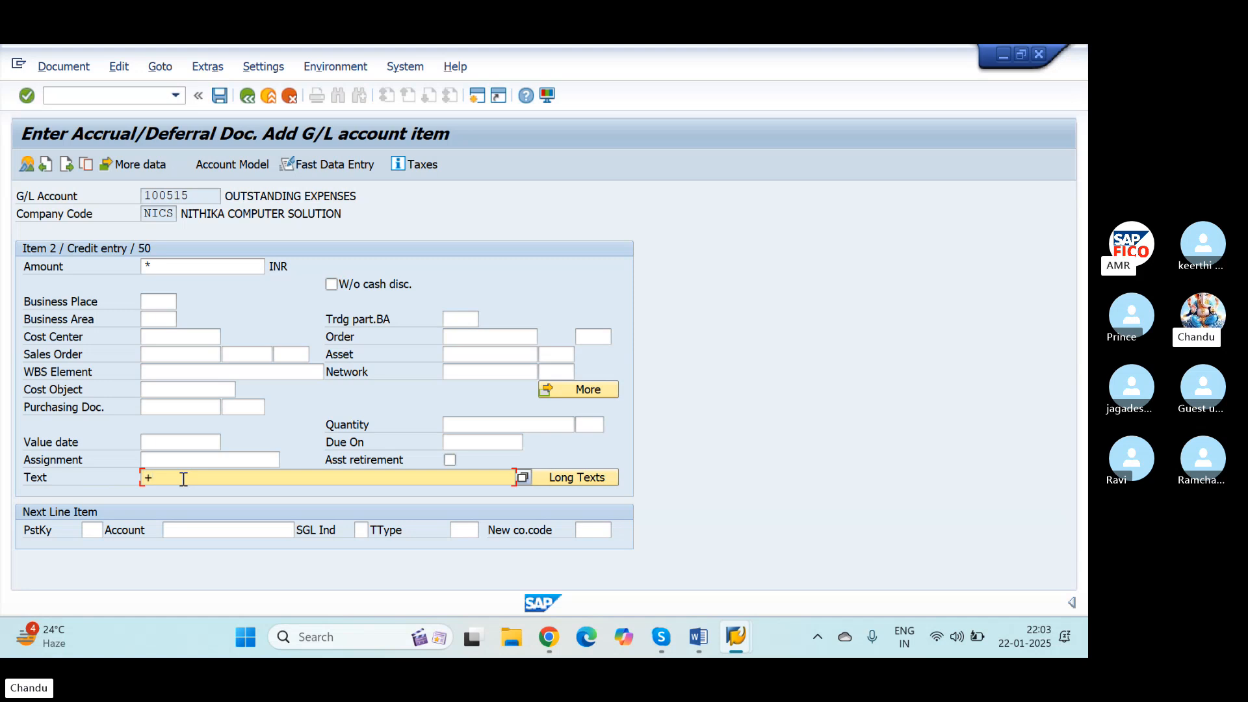
key(Return)
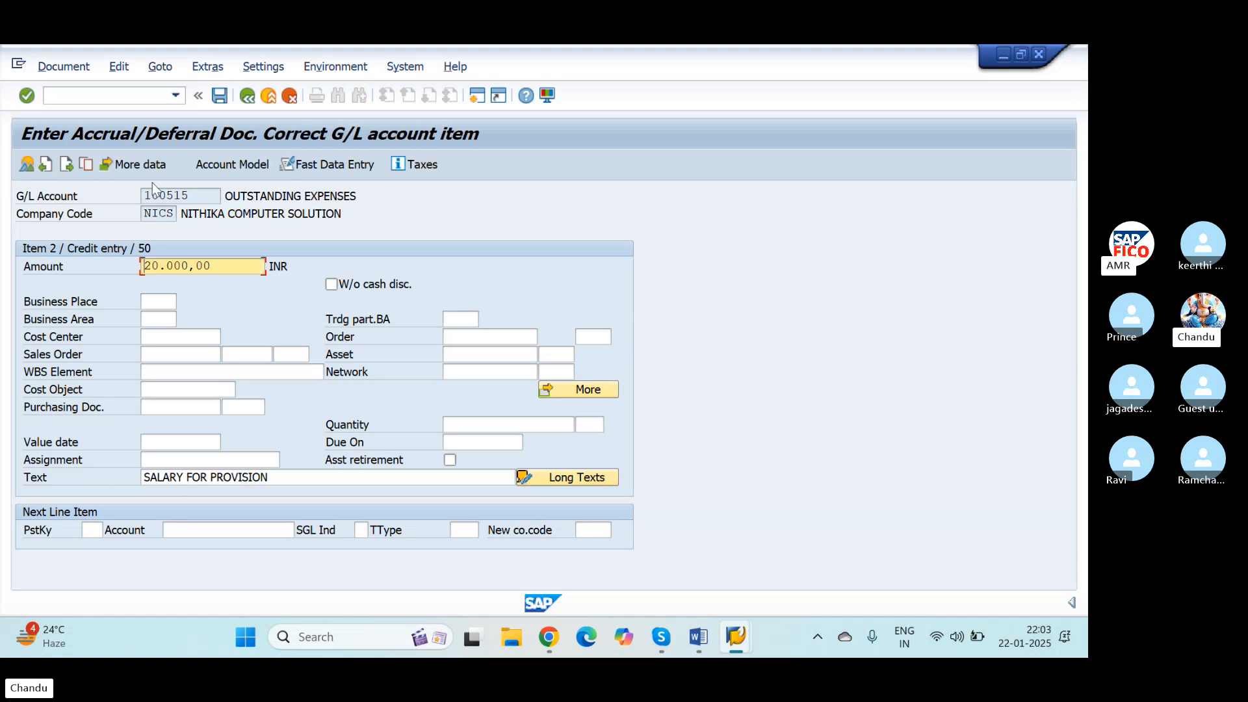
Step: Simulate the salary provision entry and post the accrual document
click(58, 71)
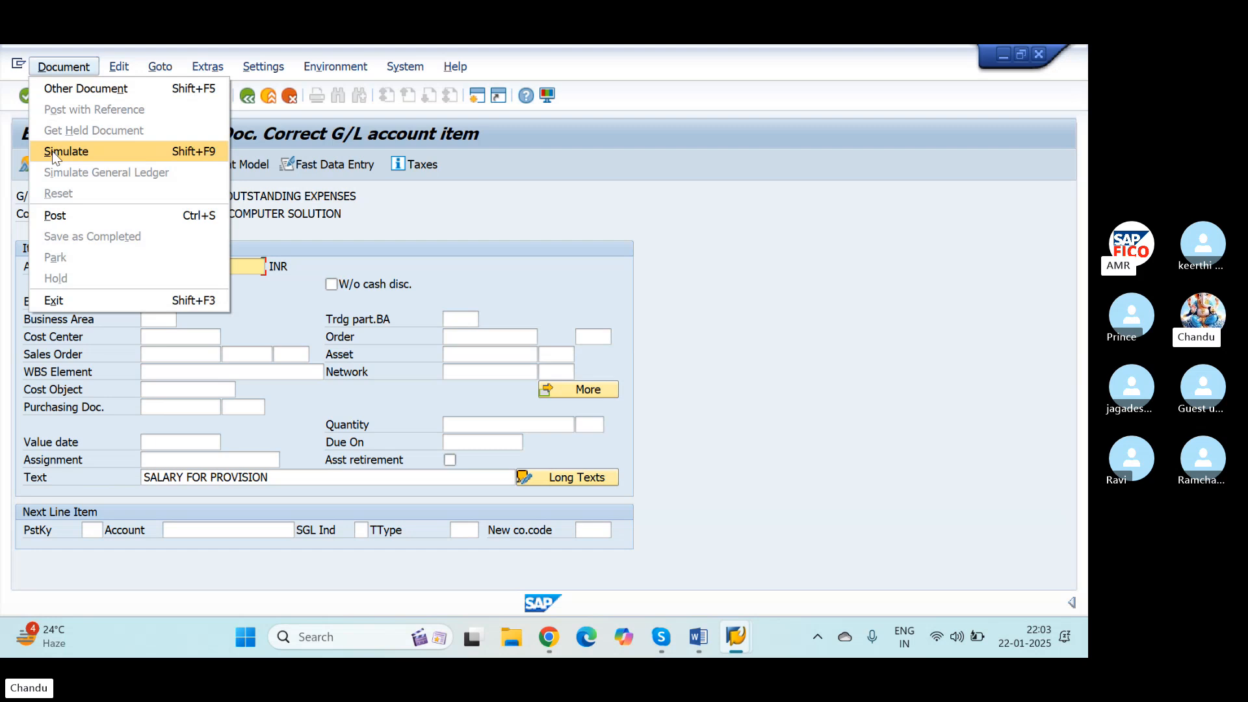
click(66, 150)
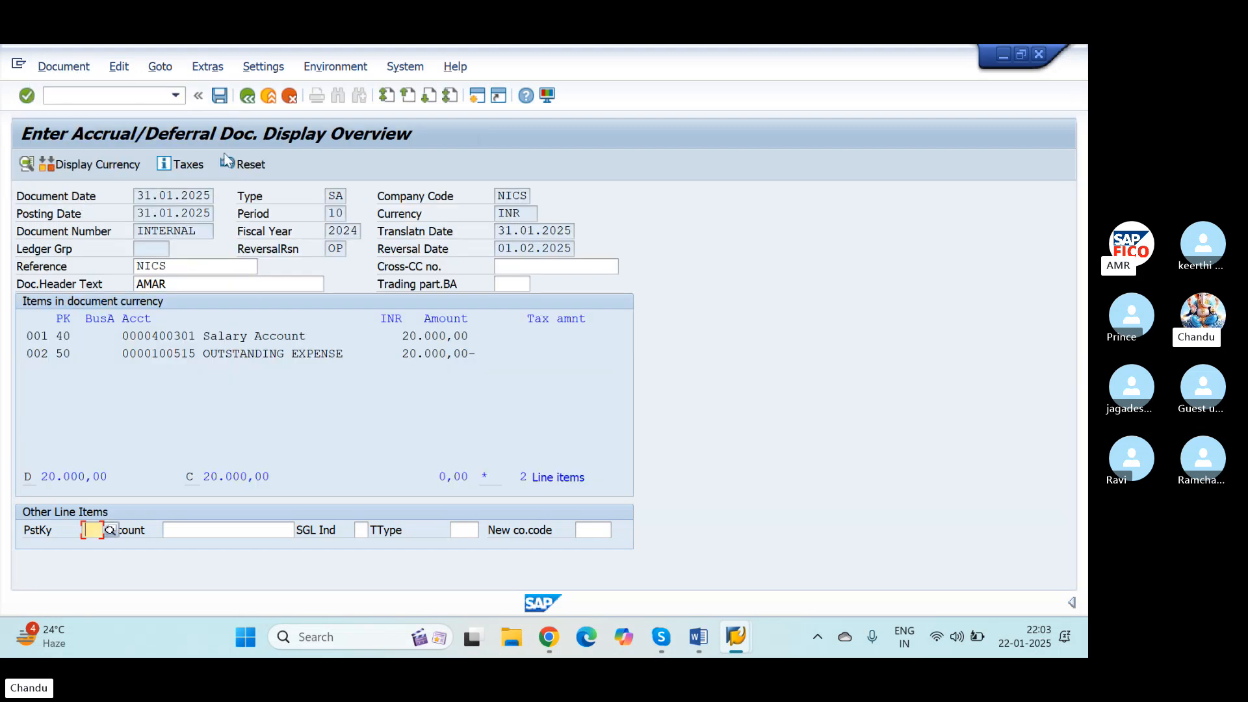
click(222, 95)
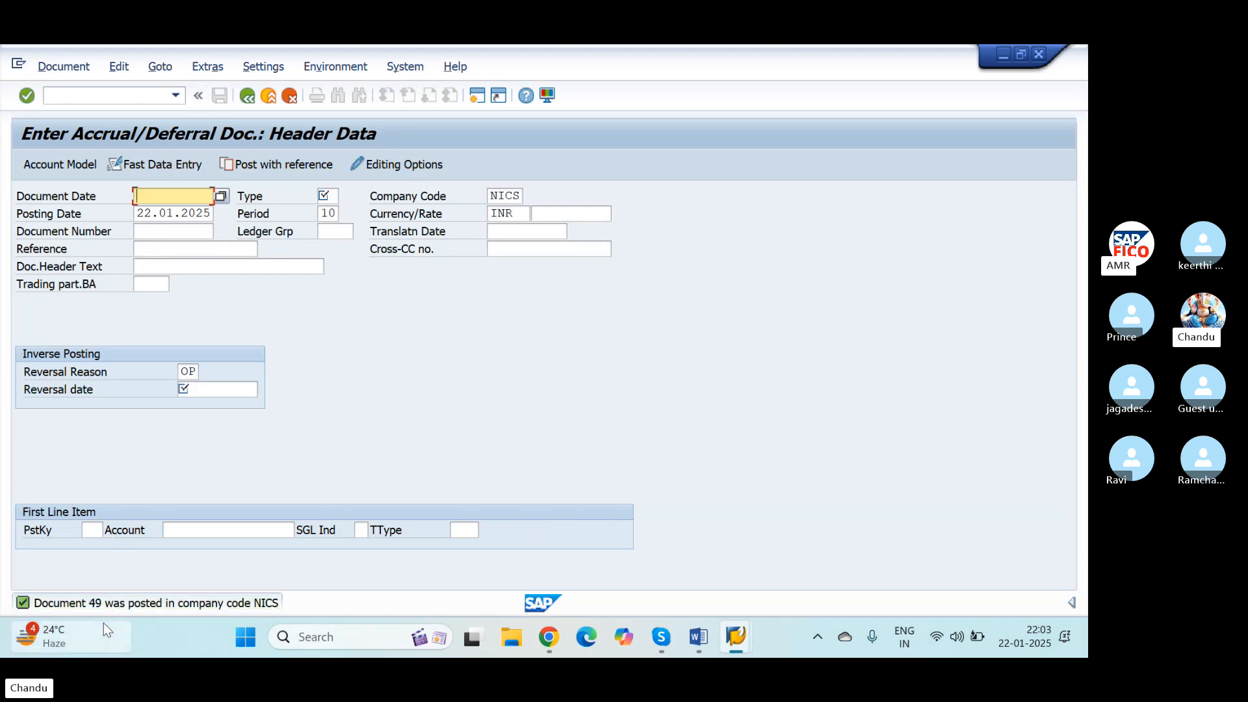
Step: Display the newly posted accrual document to review its salary and outstanding expenses items
click(50, 69)
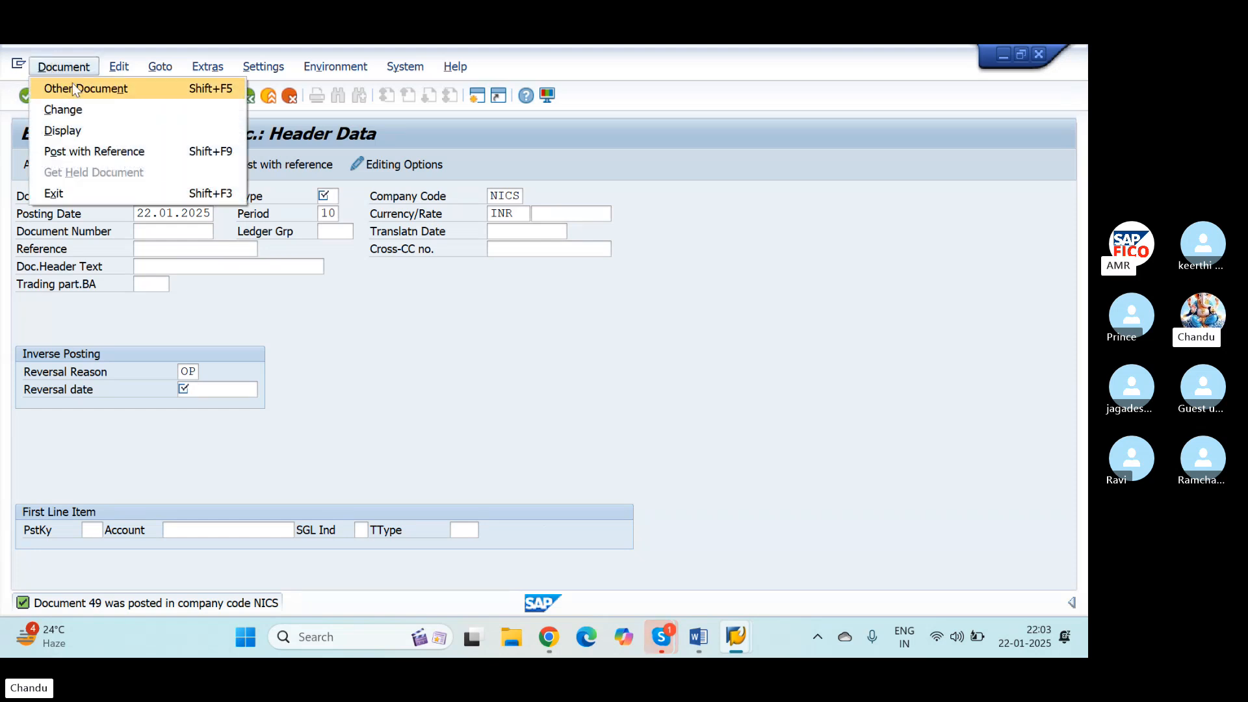
key(Right)
key(Escape)
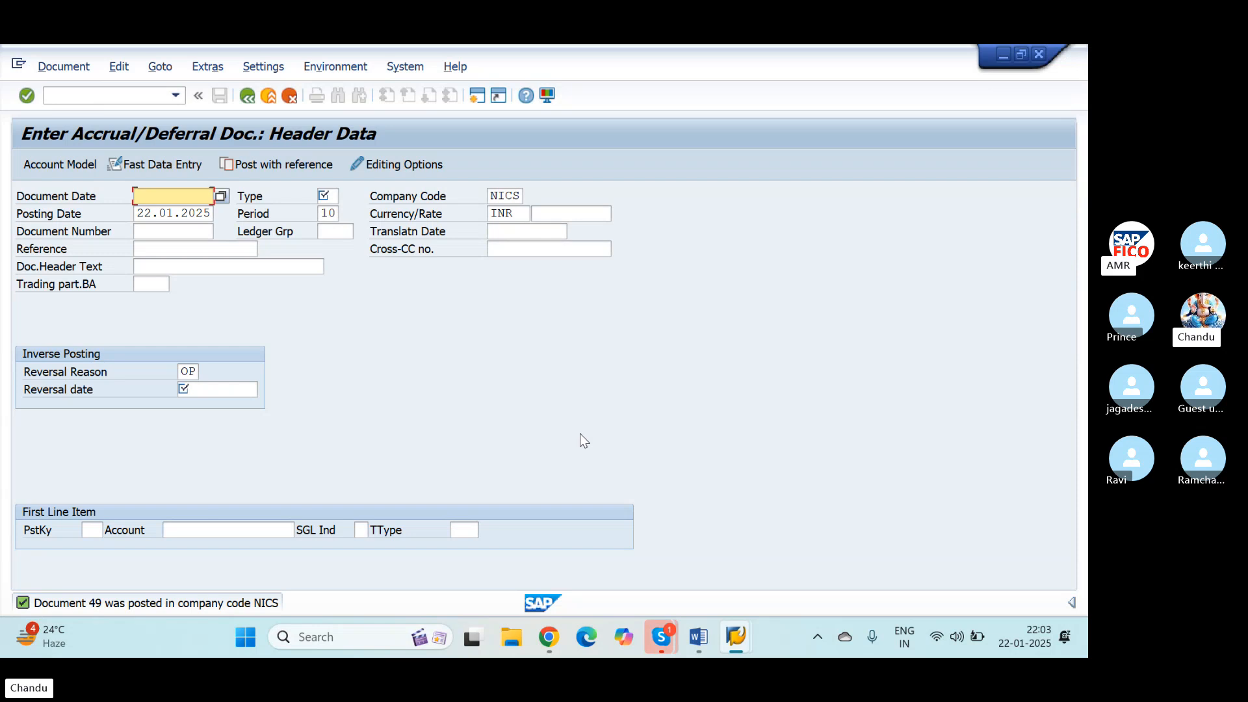
key(alt+Tab)
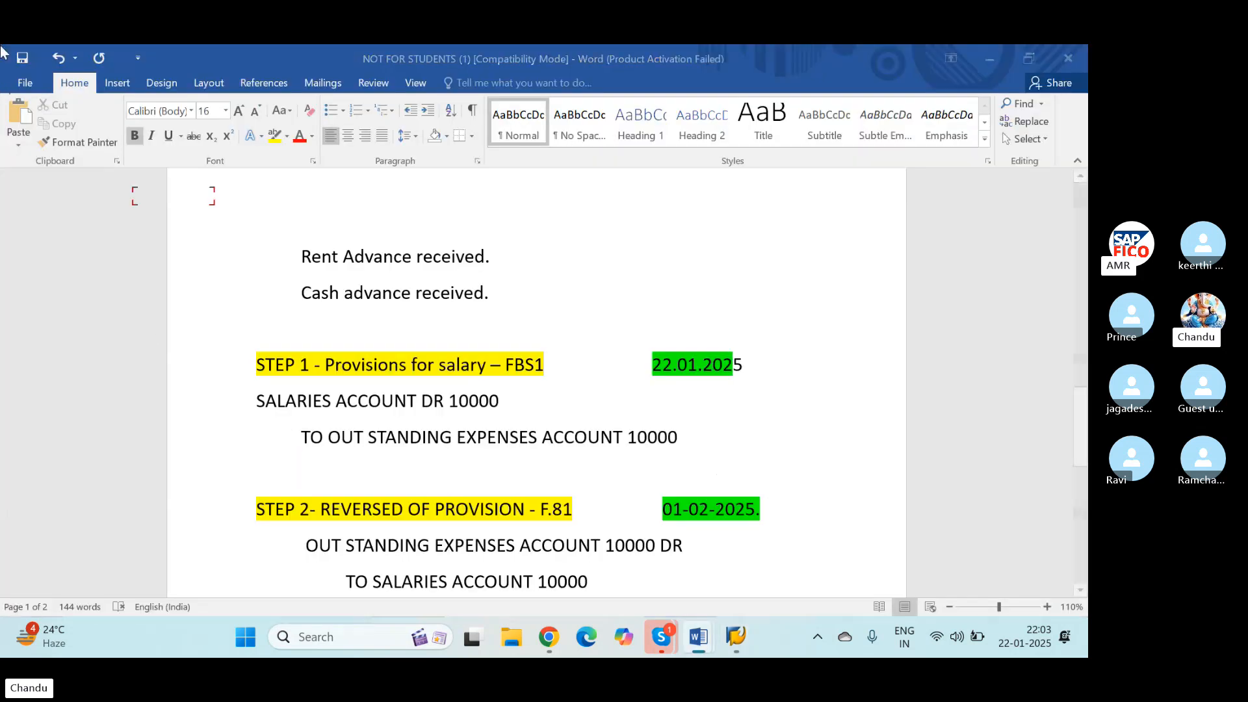
key(alt+Tab)
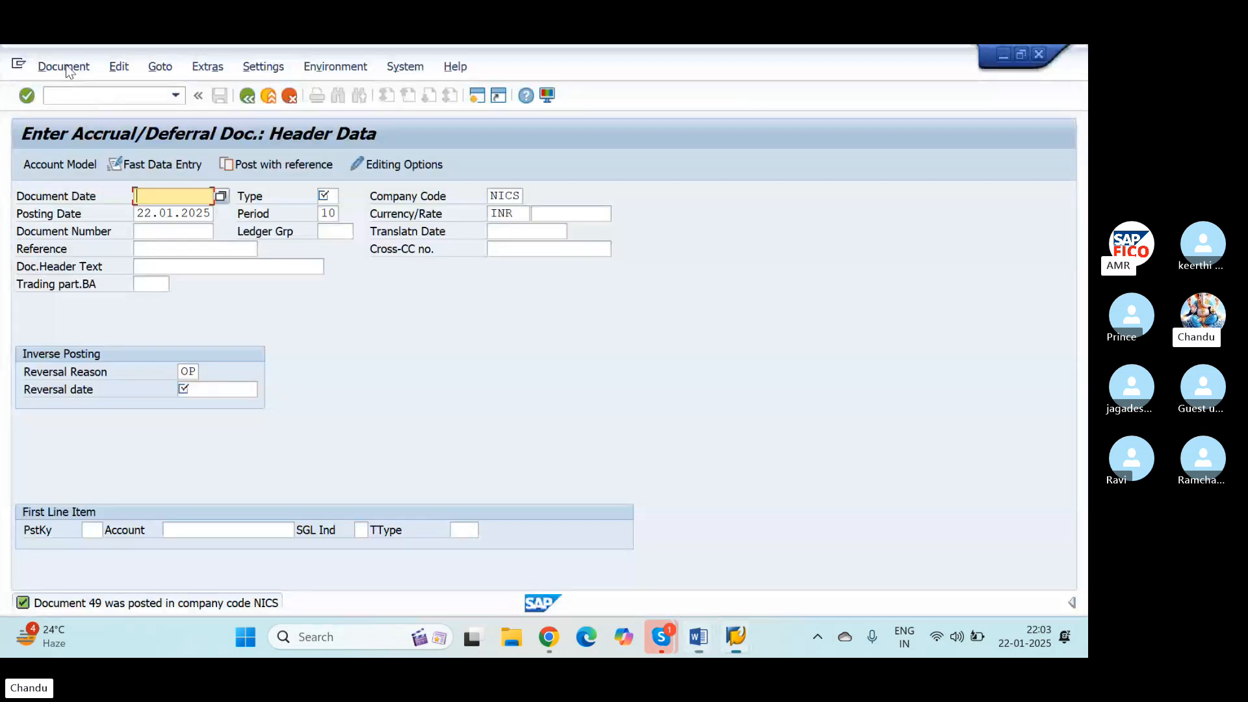
click(65, 65)
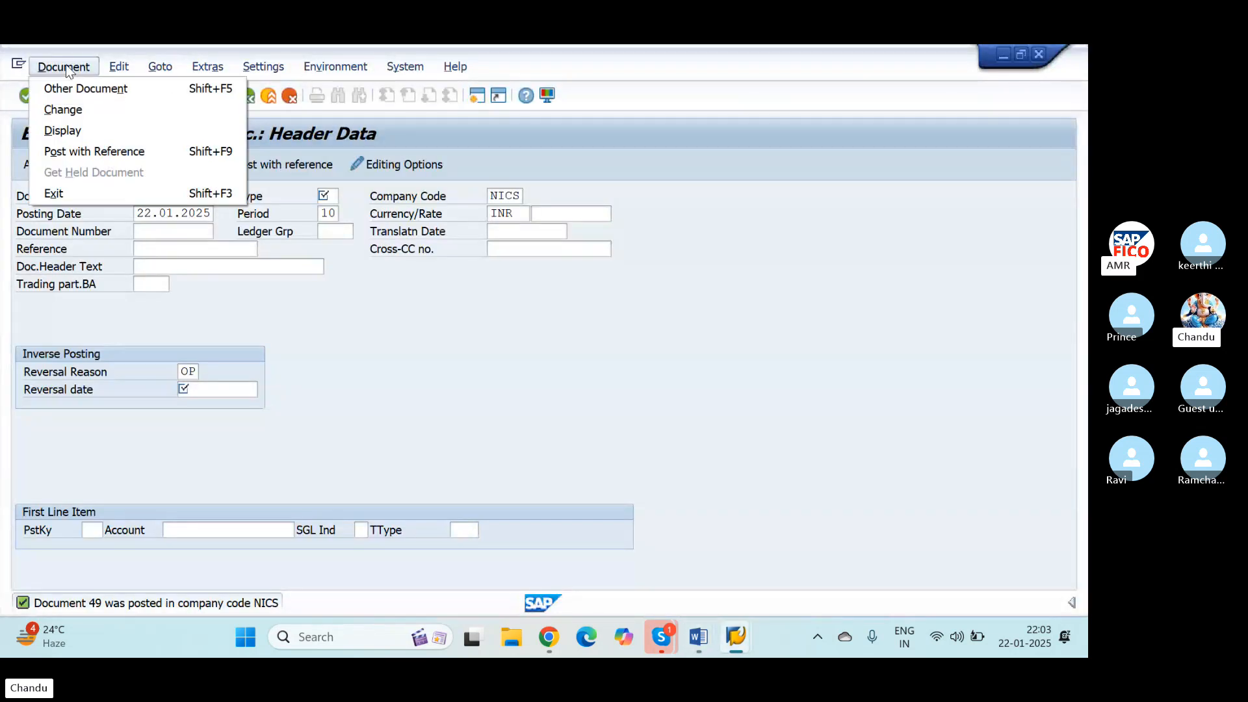
click(67, 132)
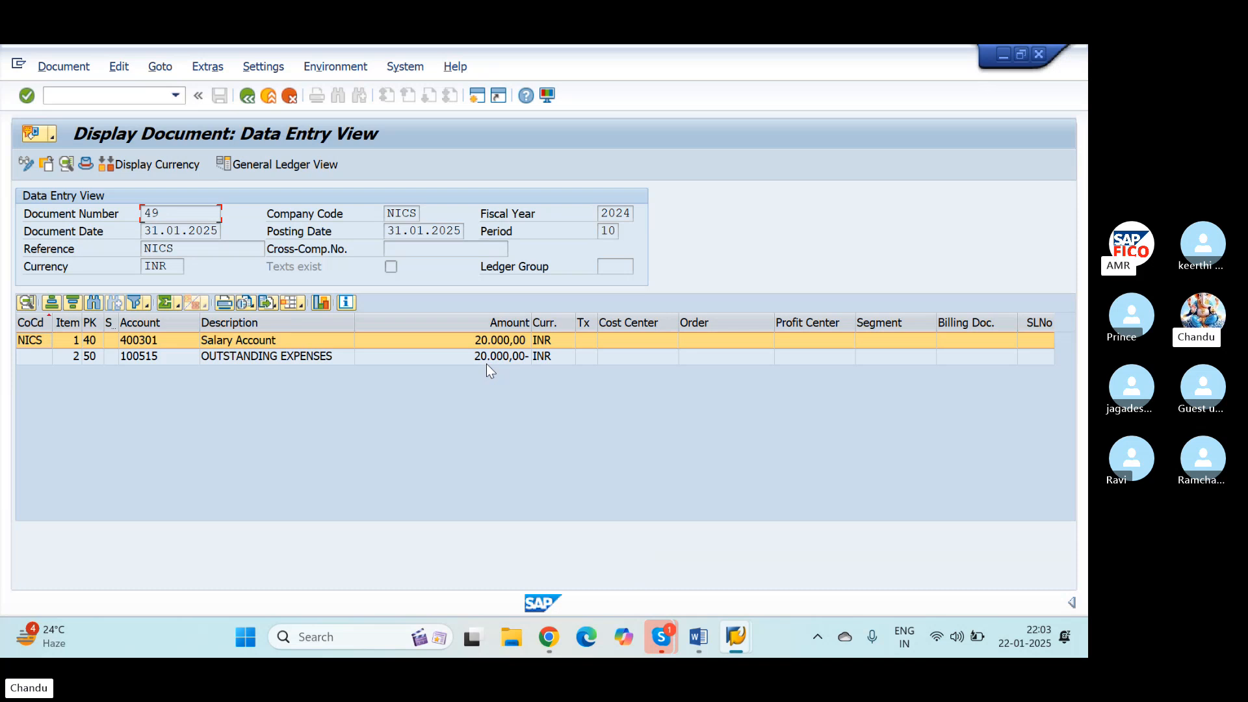
Step: Look up the provision reversal step in the Word notes, switch back to SAP and open transaction F.81
key(alt+Tab)
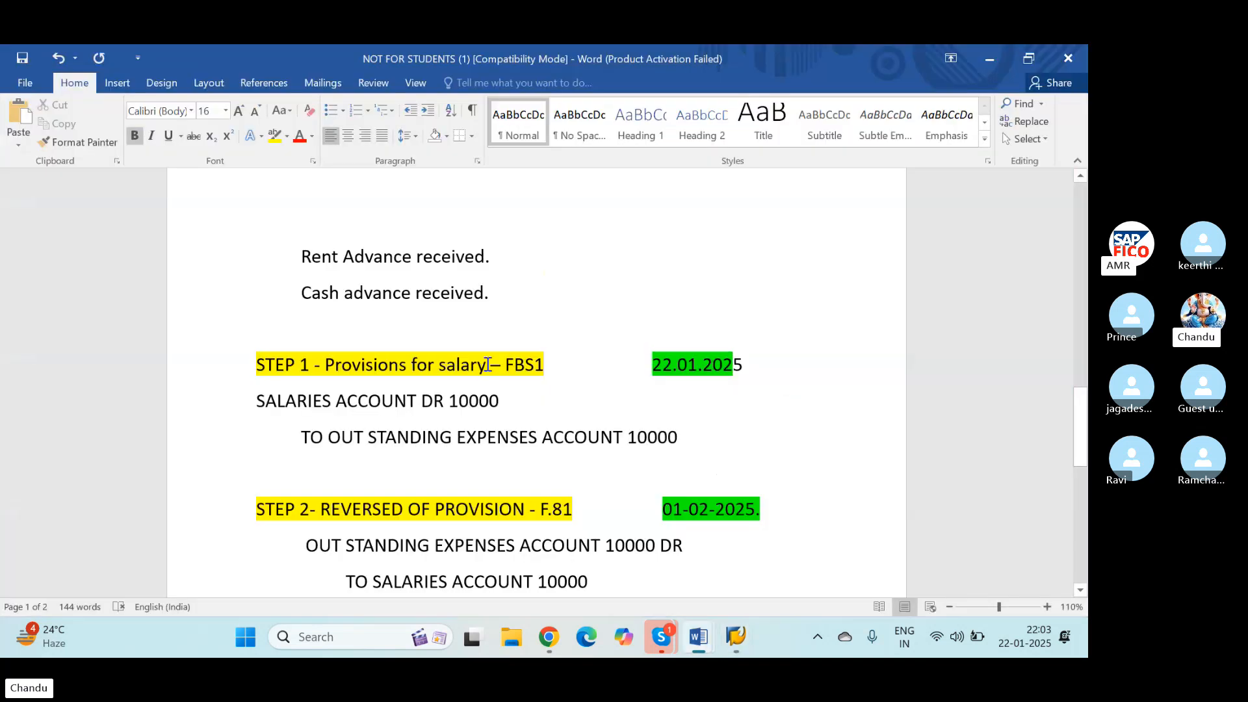
scroll(465, 464, down, 3)
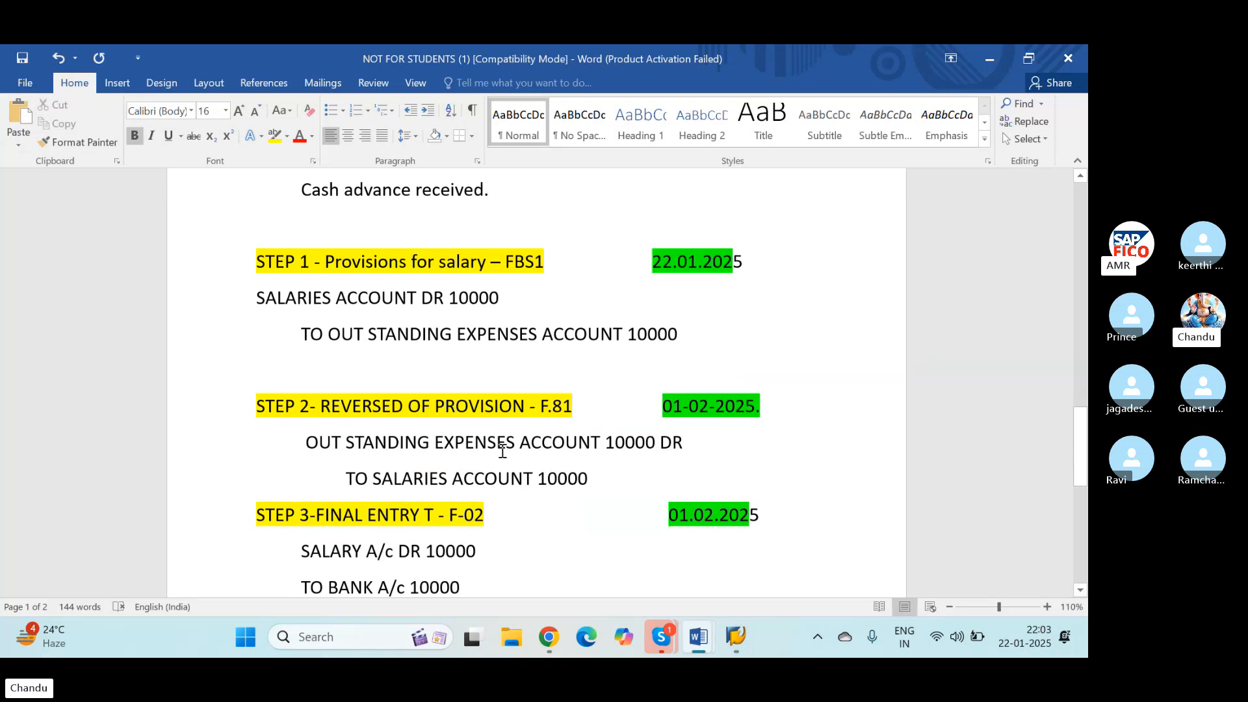
click(542, 408)
drag(542, 406, 592, 405)
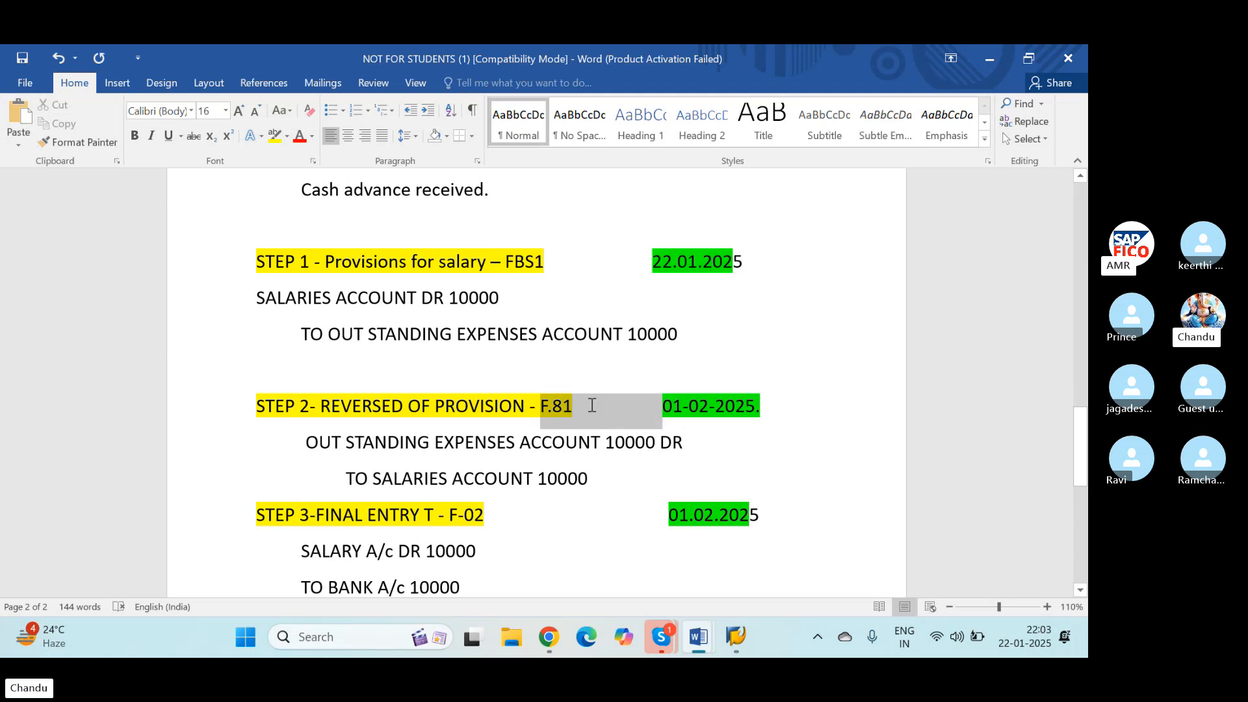
key(alt+Tab)
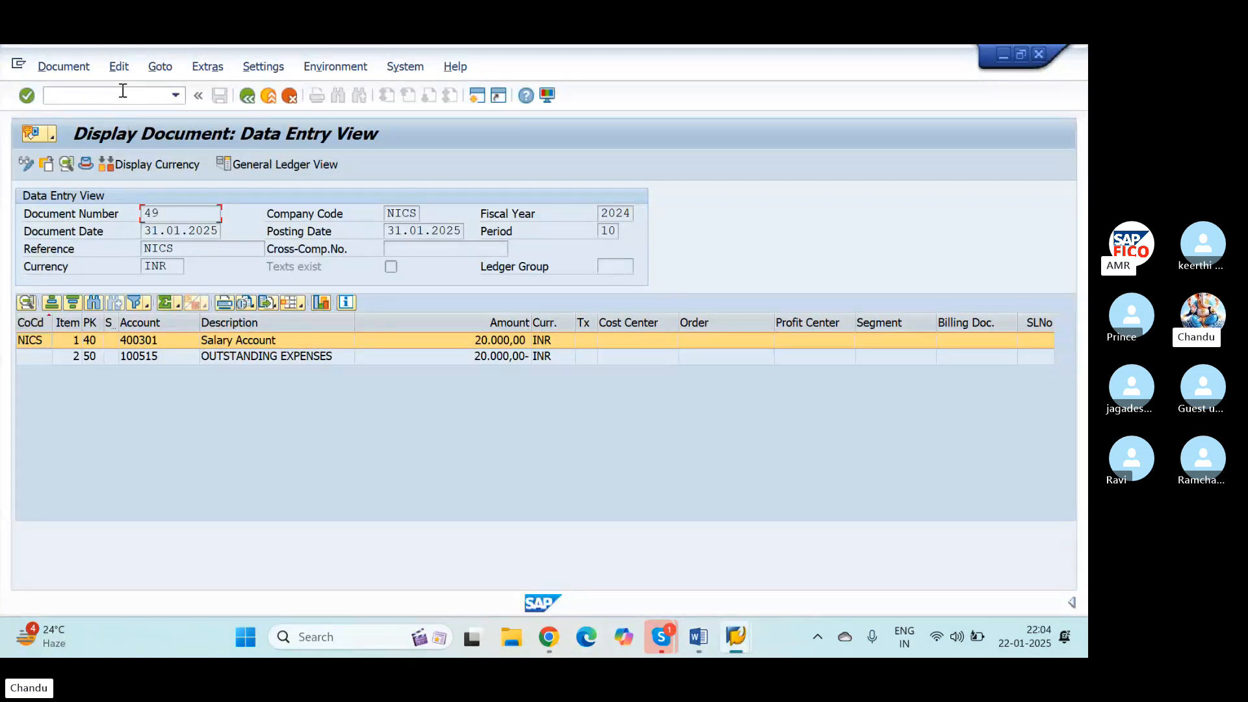
key(alt+Tab)
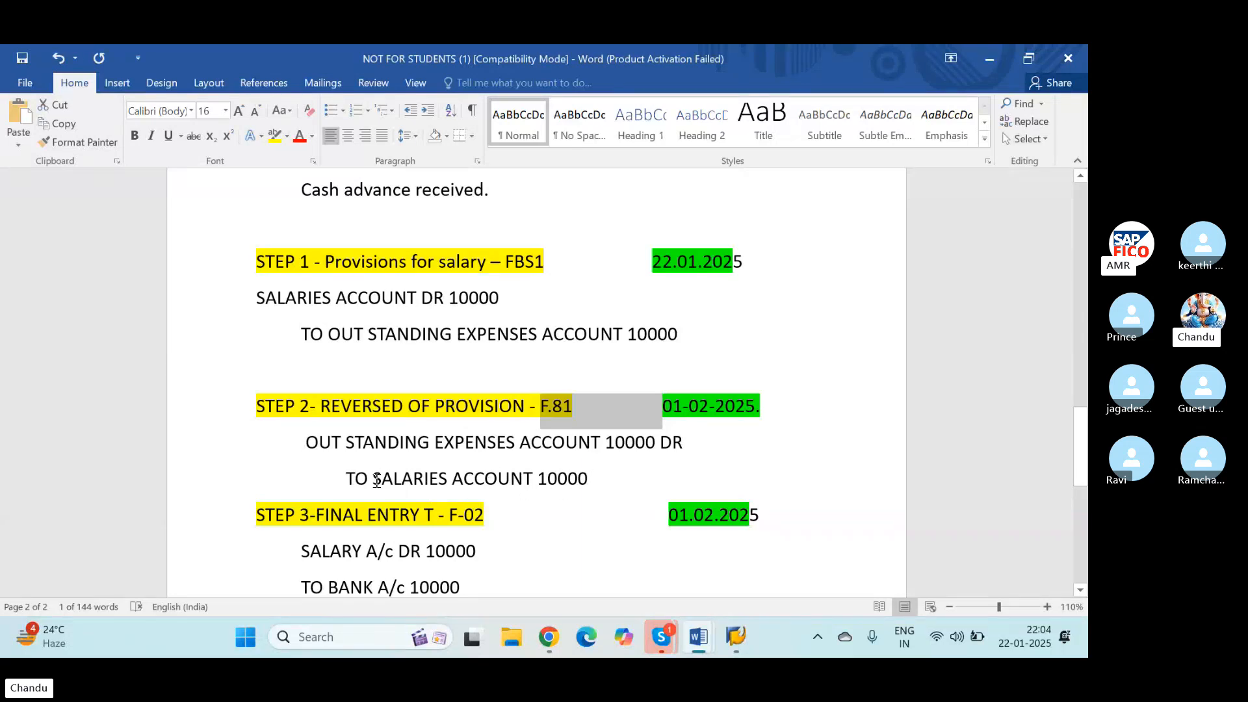
key(alt+Tab)
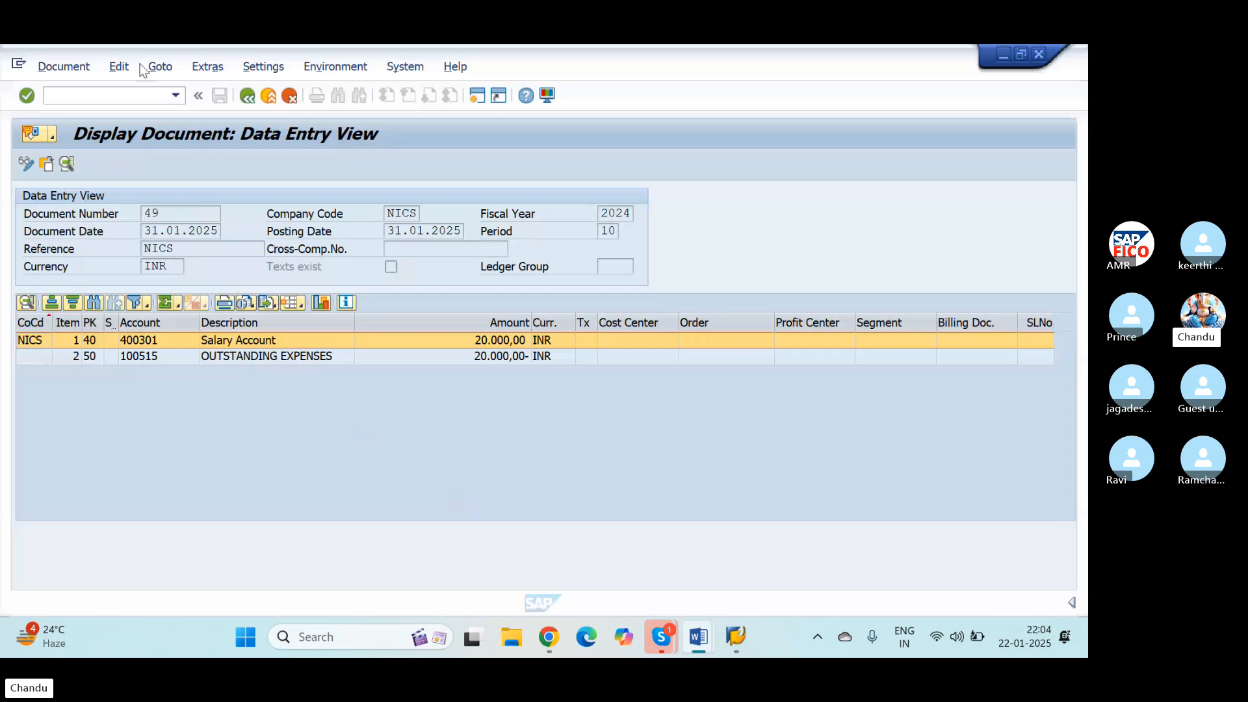
click(128, 93)
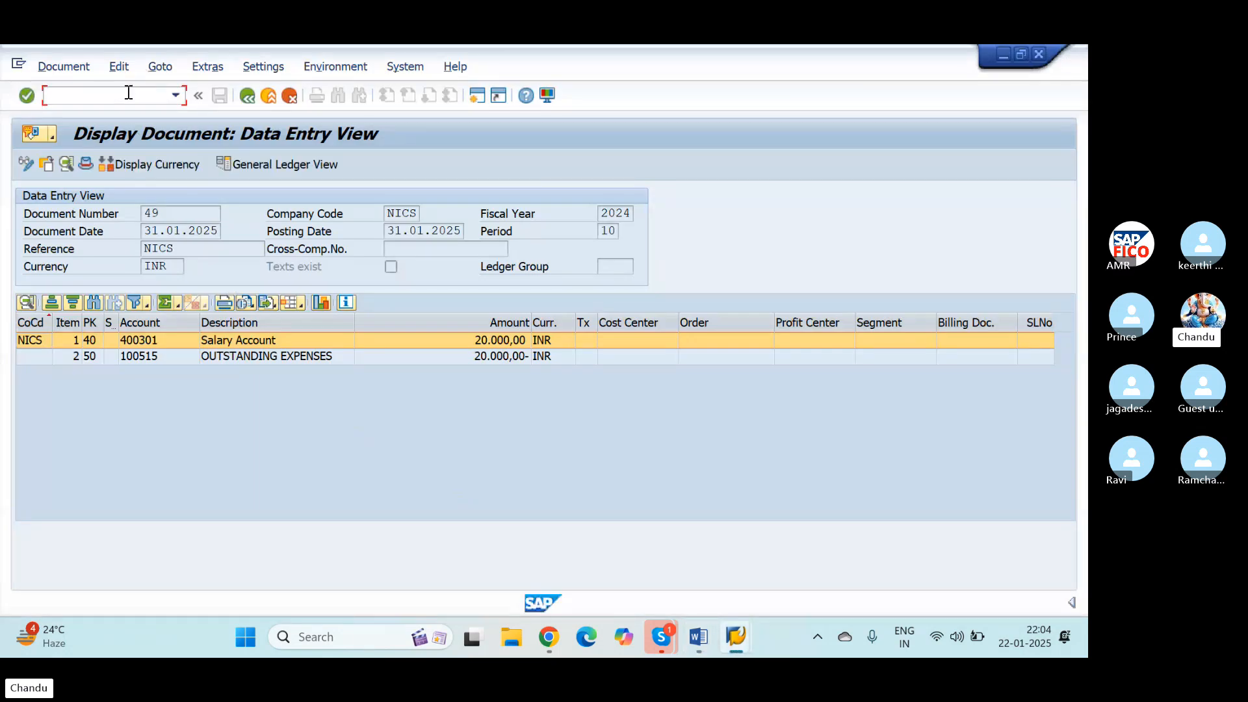
text(/NF.81)
key(Return)
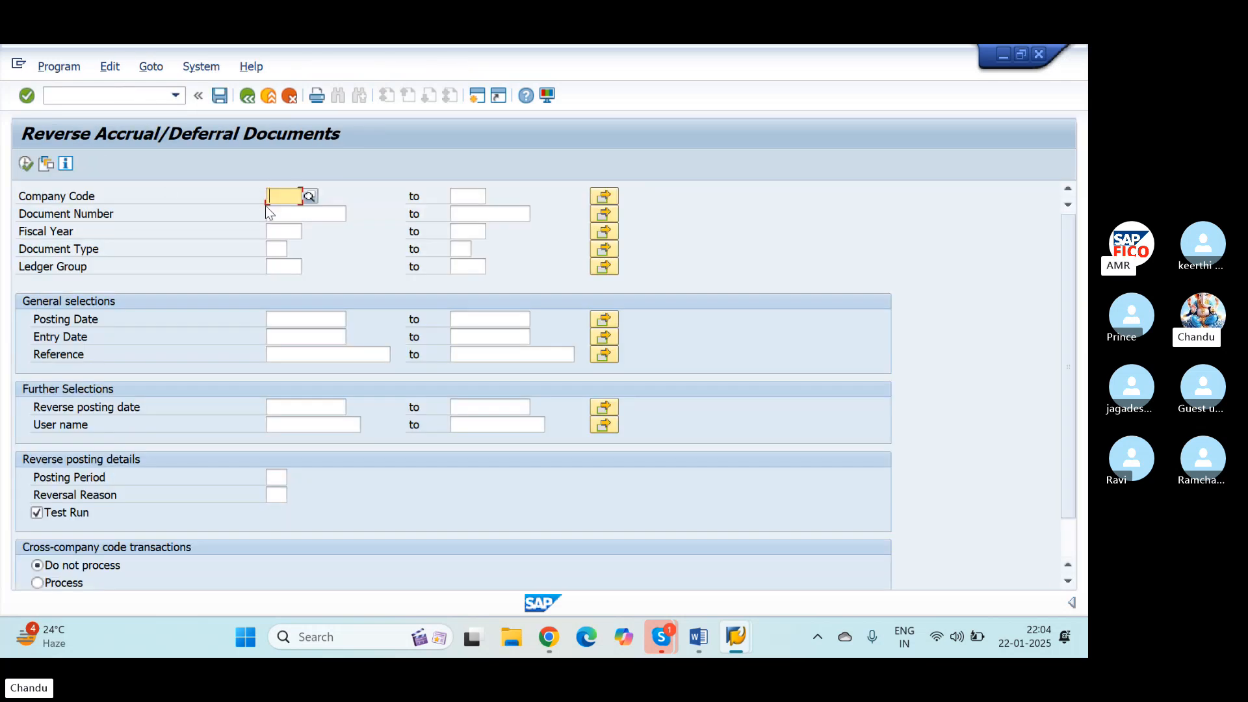
Step: Enter company code NICS and document number 49 as the selection for the accrual reversal
text(NICS)
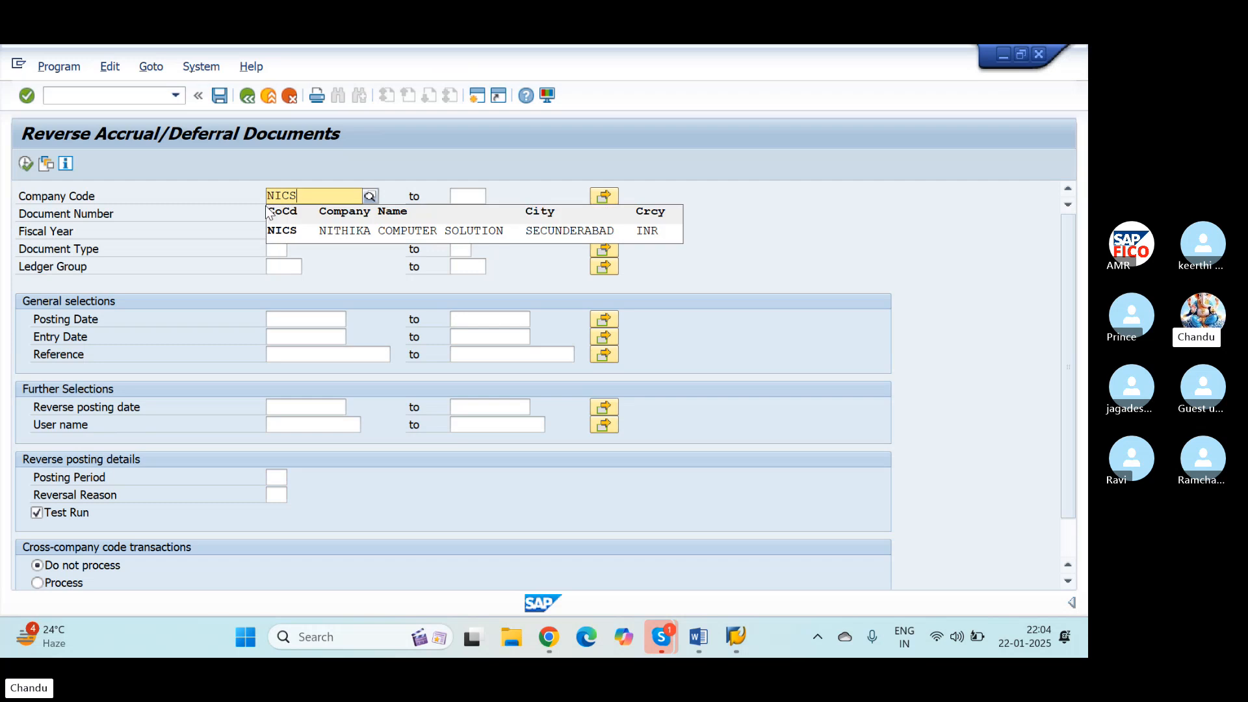
key(Tab)
key(Tab)
click(269, 214)
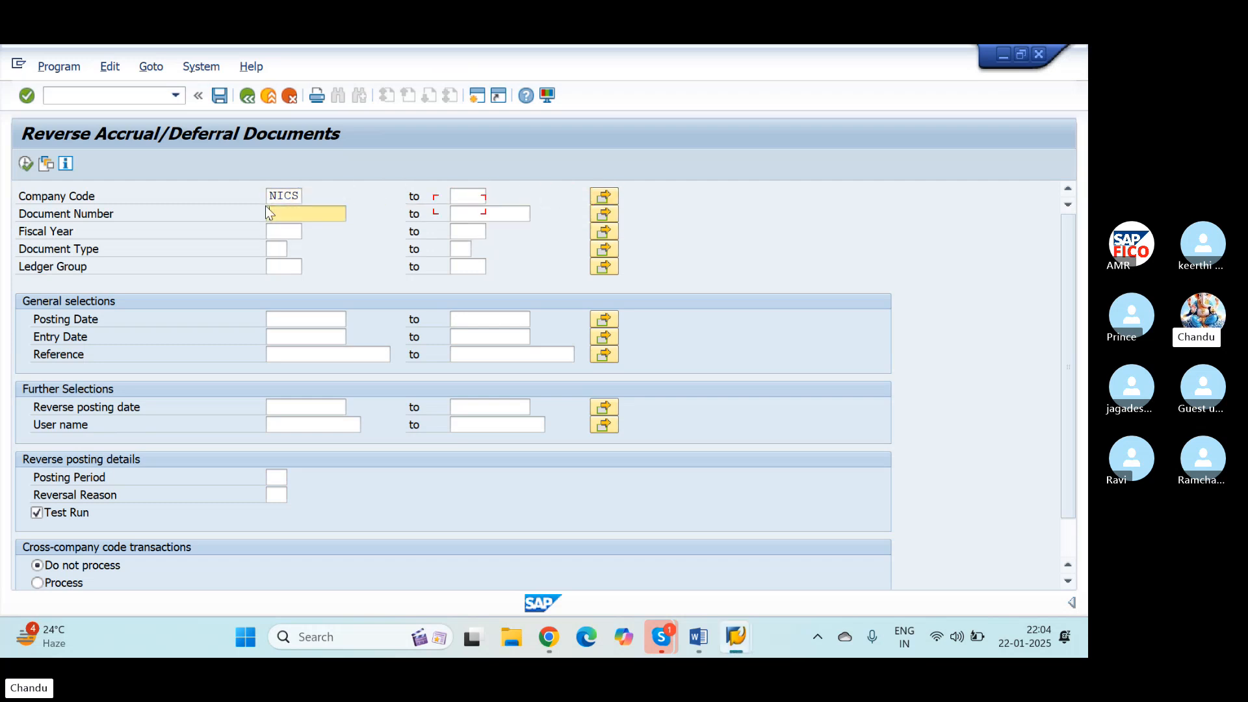
click(278, 248)
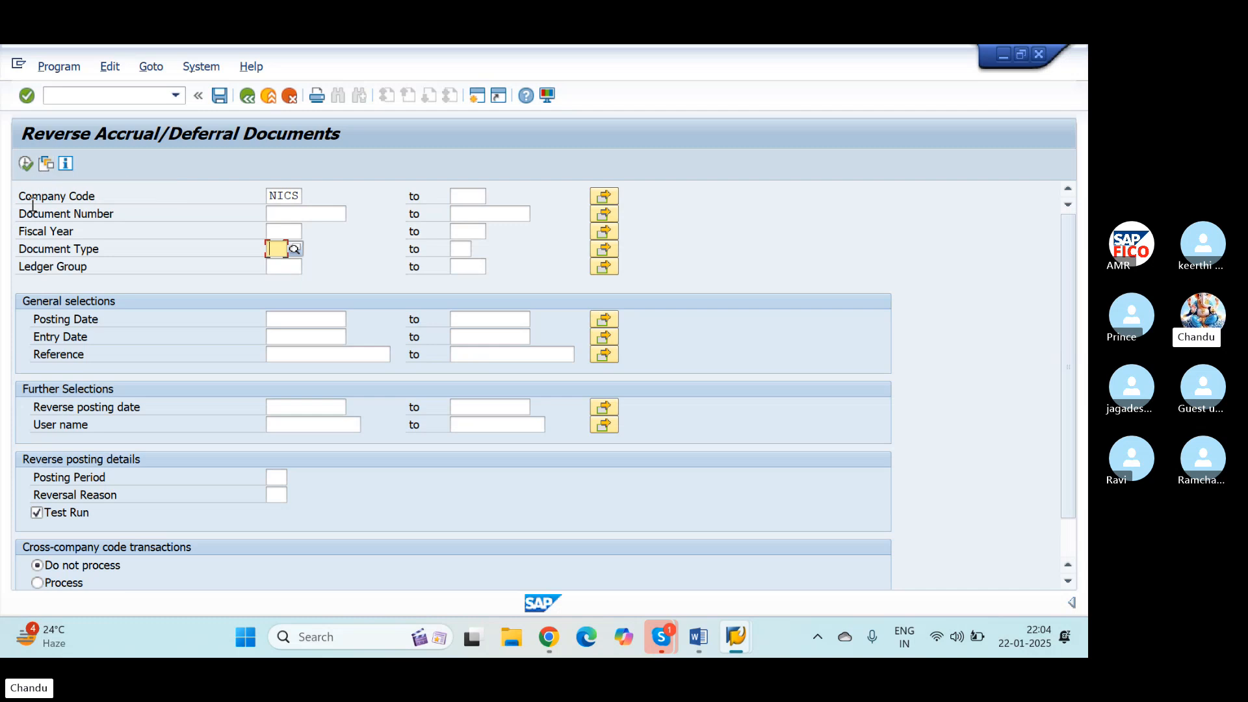
click(321, 212)
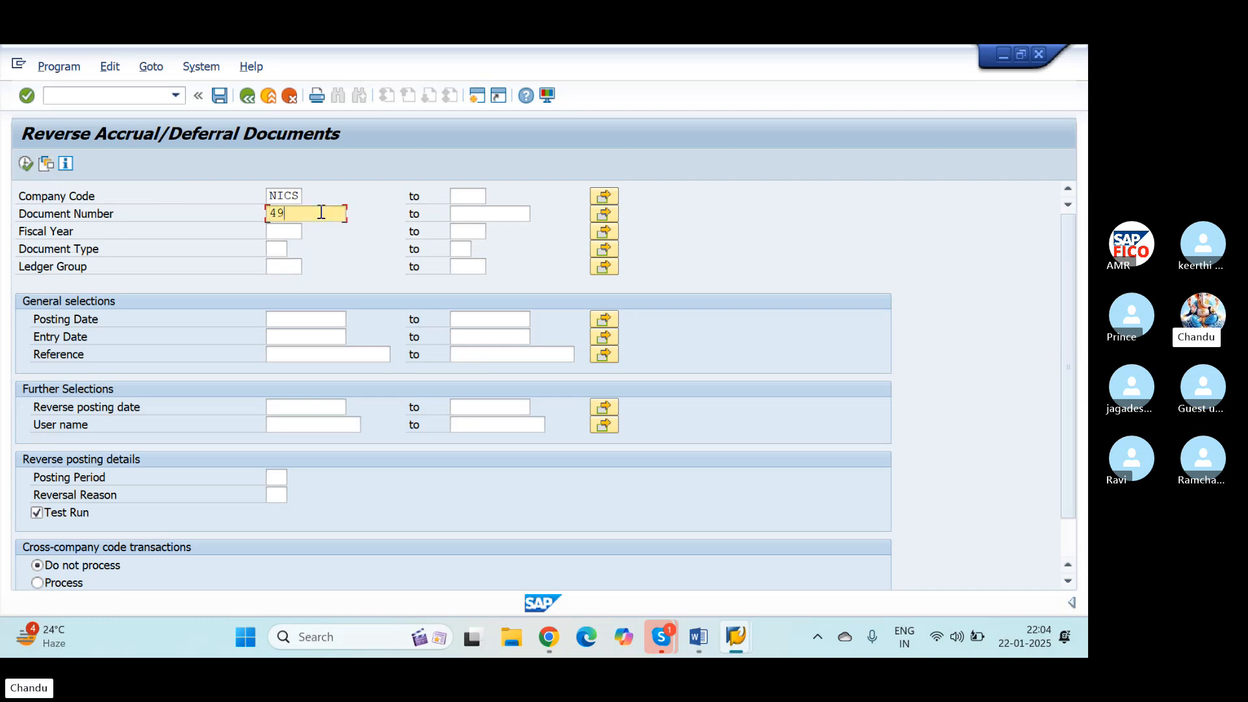
key(Tab)
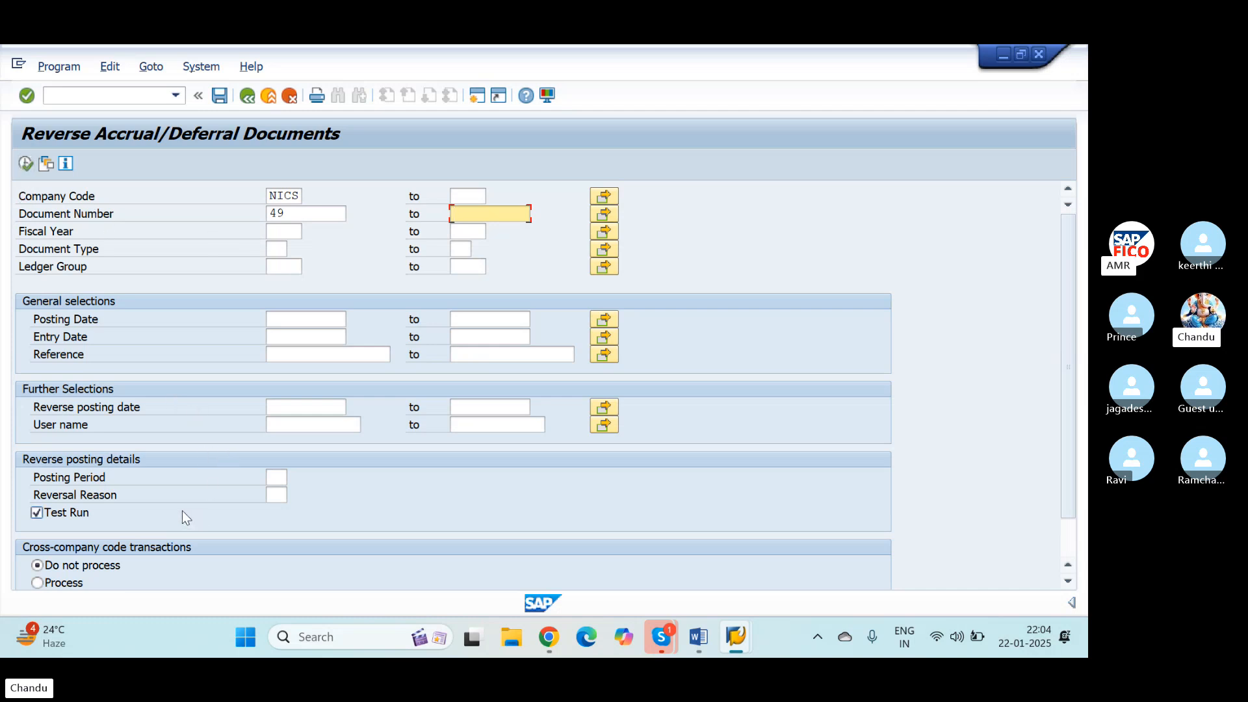
Step: Set the reverse posting date to 01.02.2025 and the reversal reason to OP, turn off Test Run, and execute the reversal
click(313, 407)
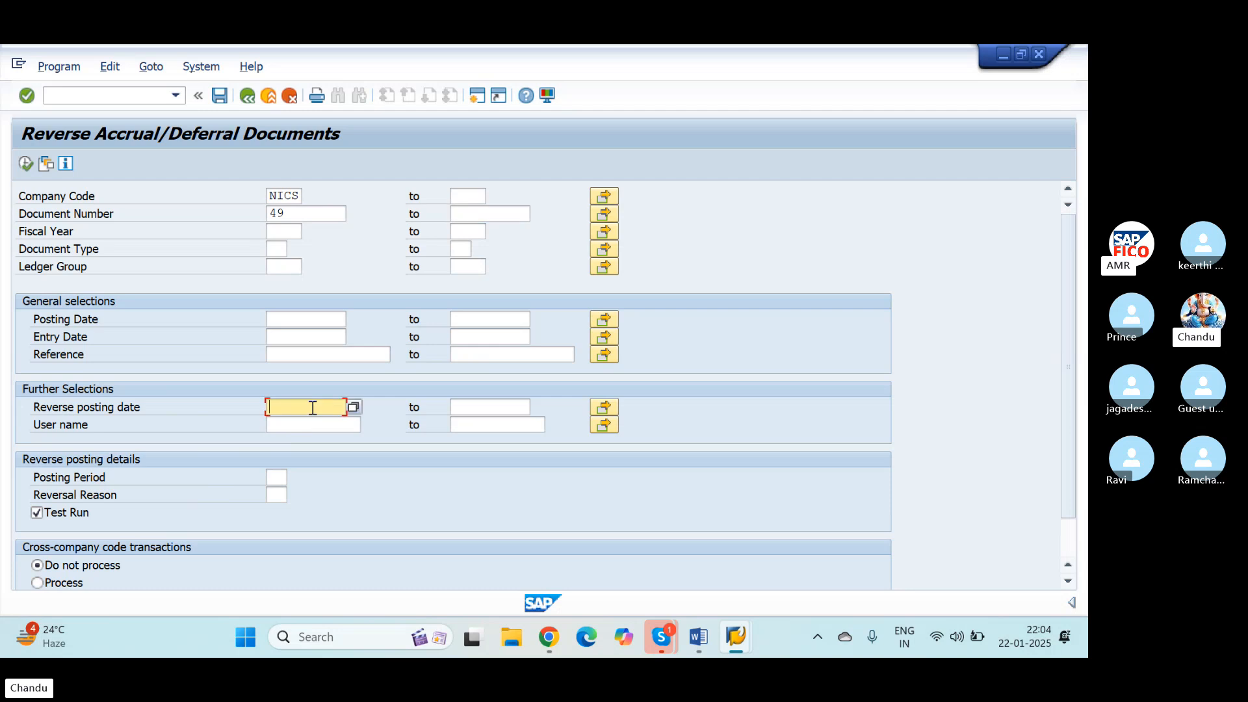
text(01)
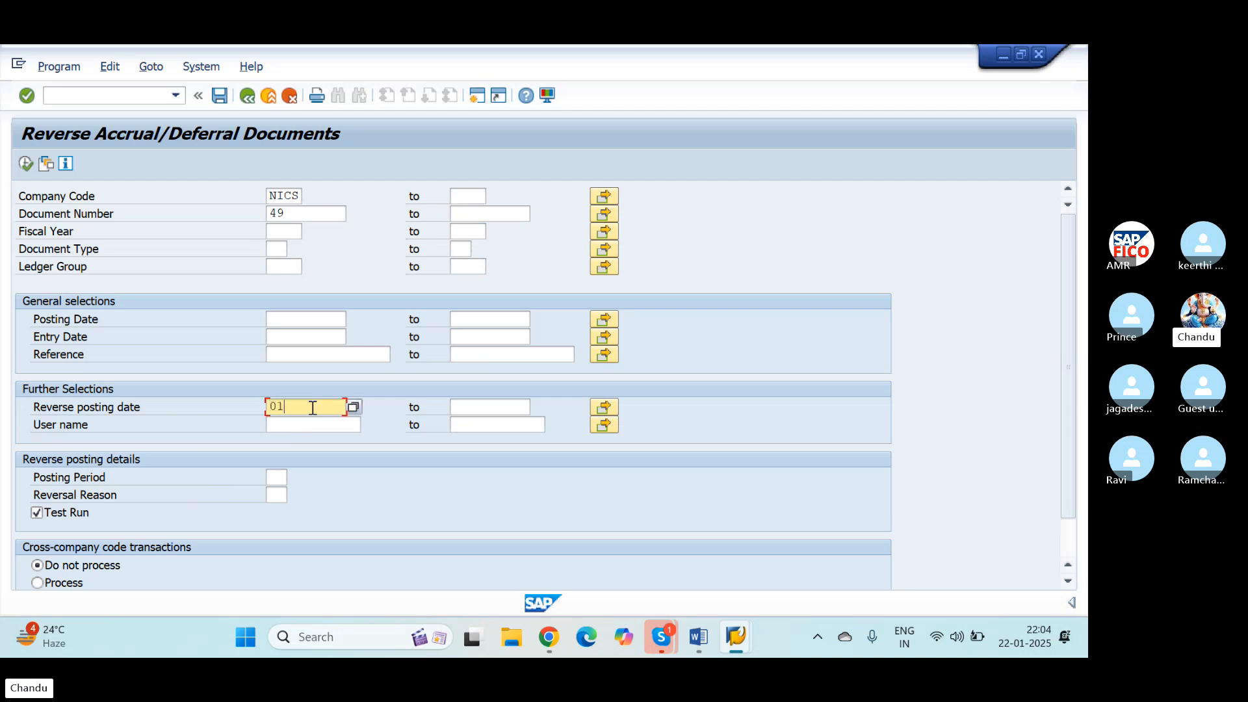
text(.02.2025)
click(37, 512)
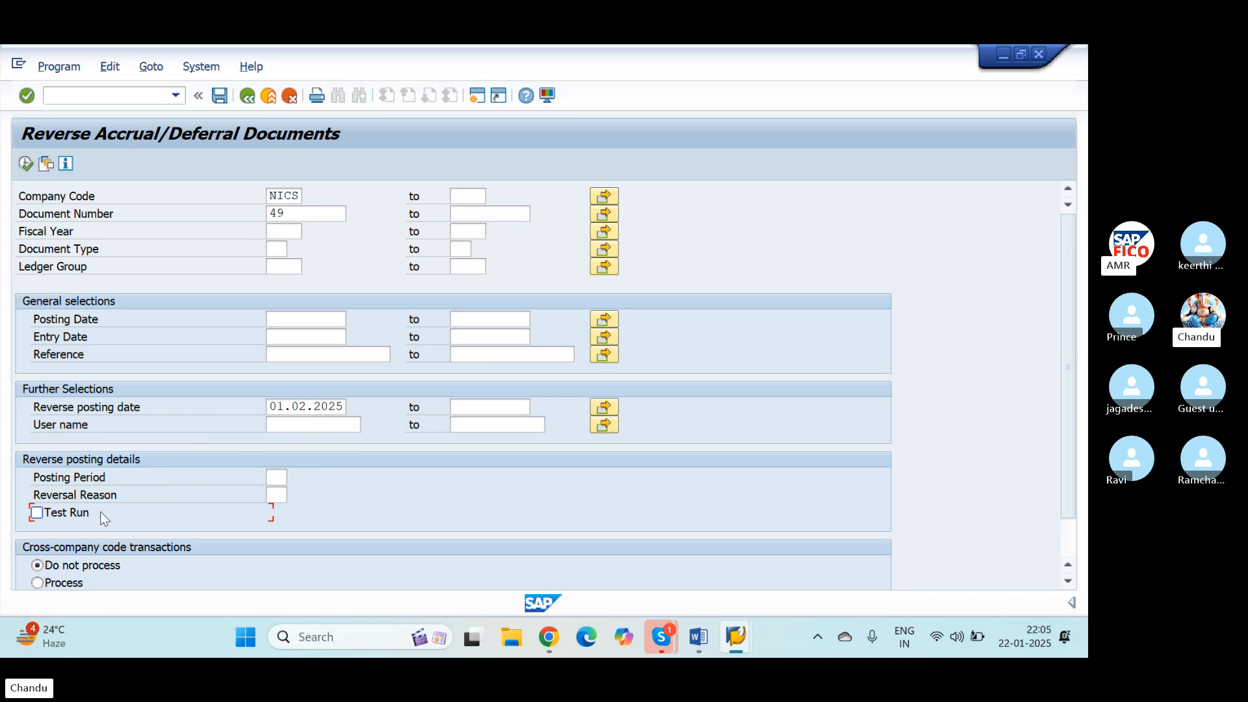
click(278, 496)
text(OP)
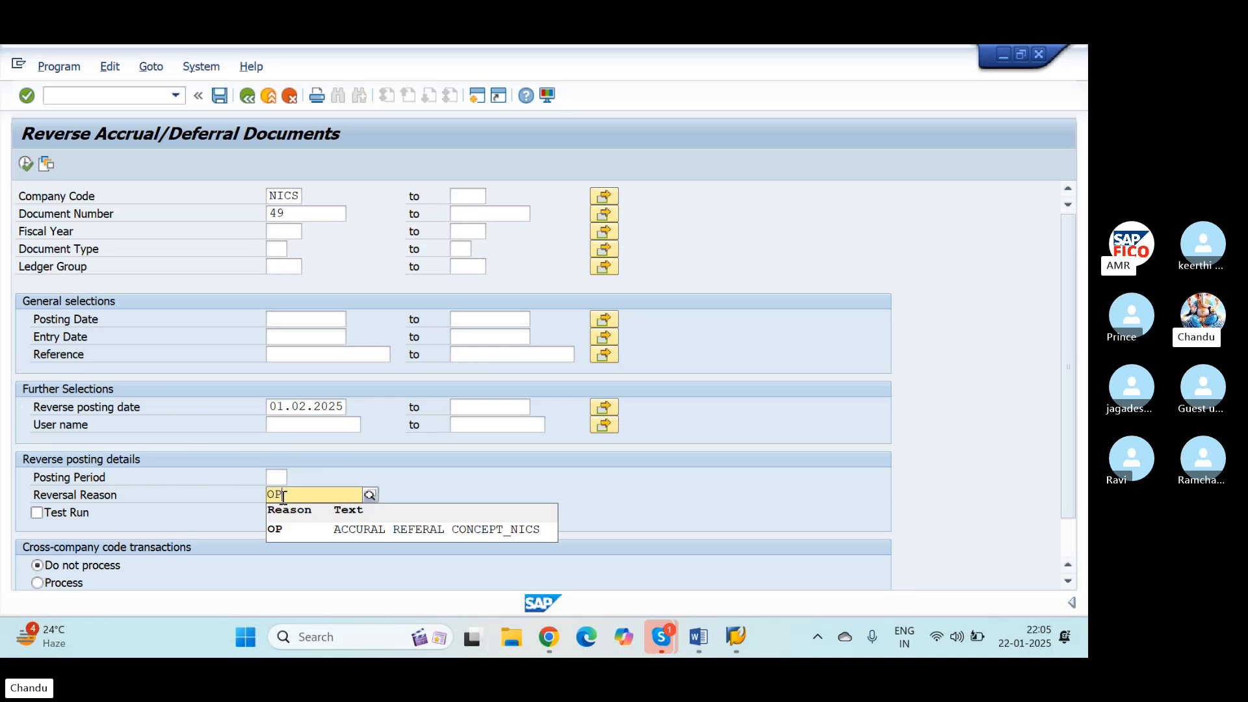
key(Return)
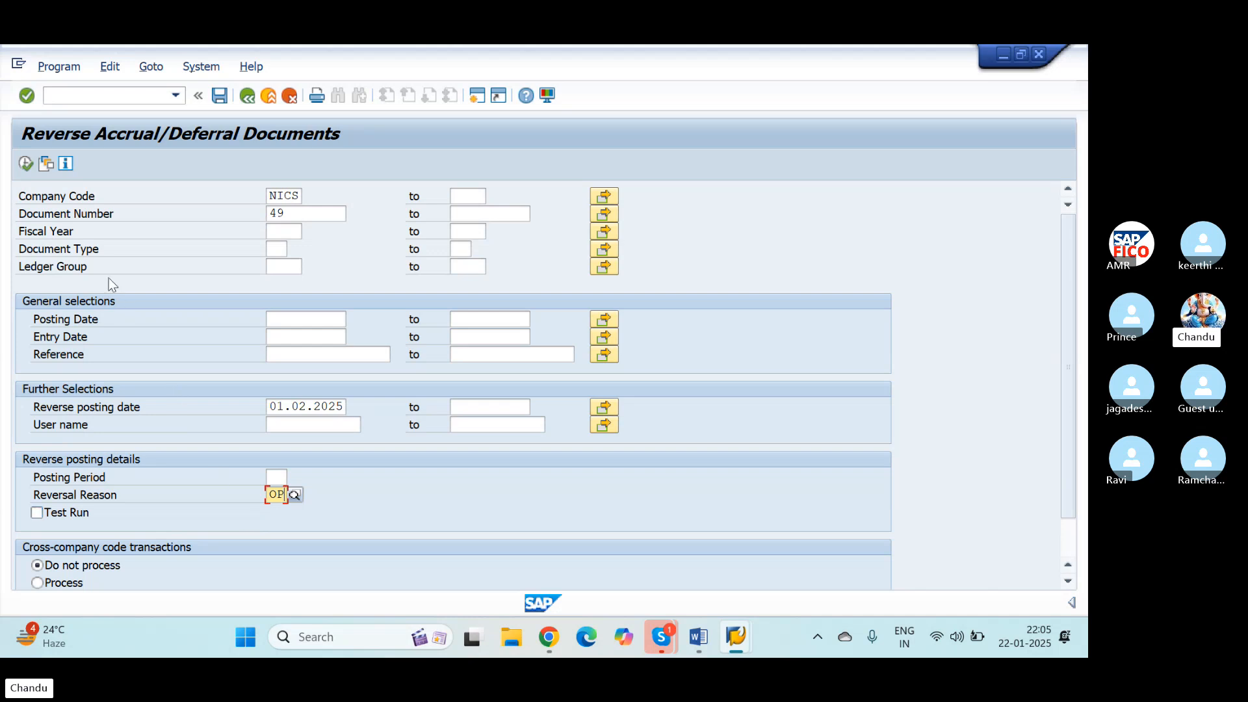
click(26, 163)
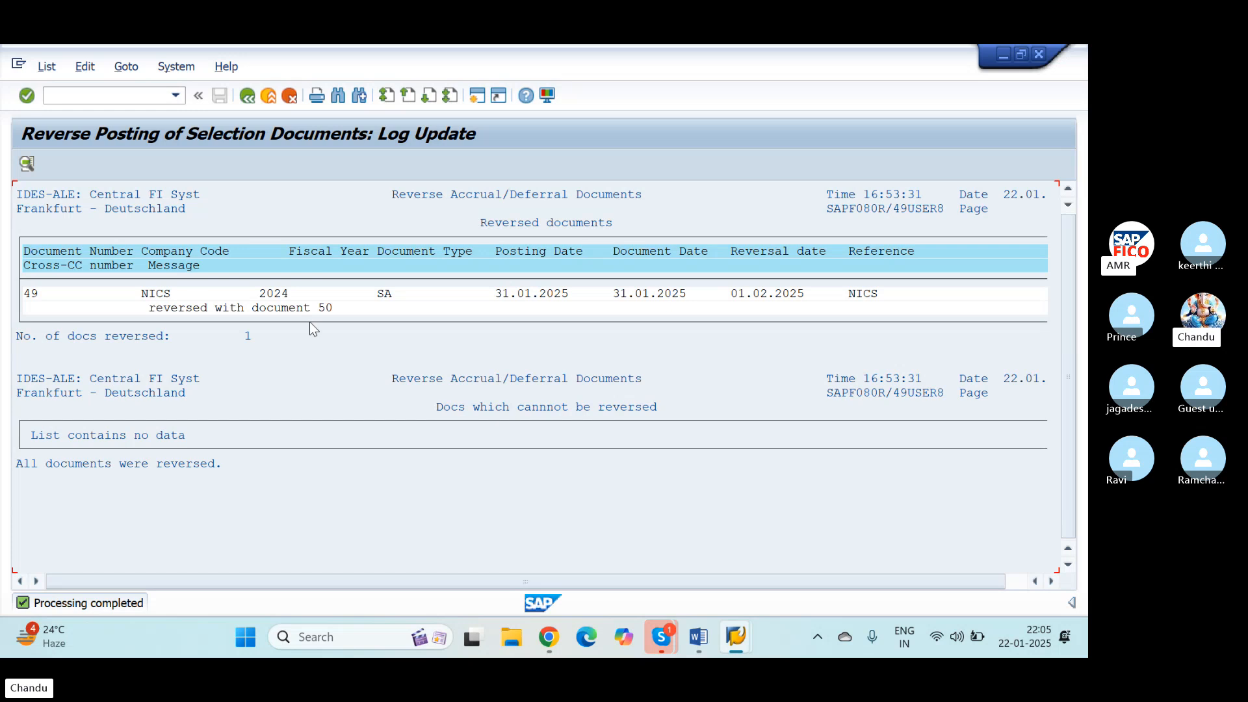
Step: Open transaction FB03 and display reversal document 50 in company code NICS
click(109, 93)
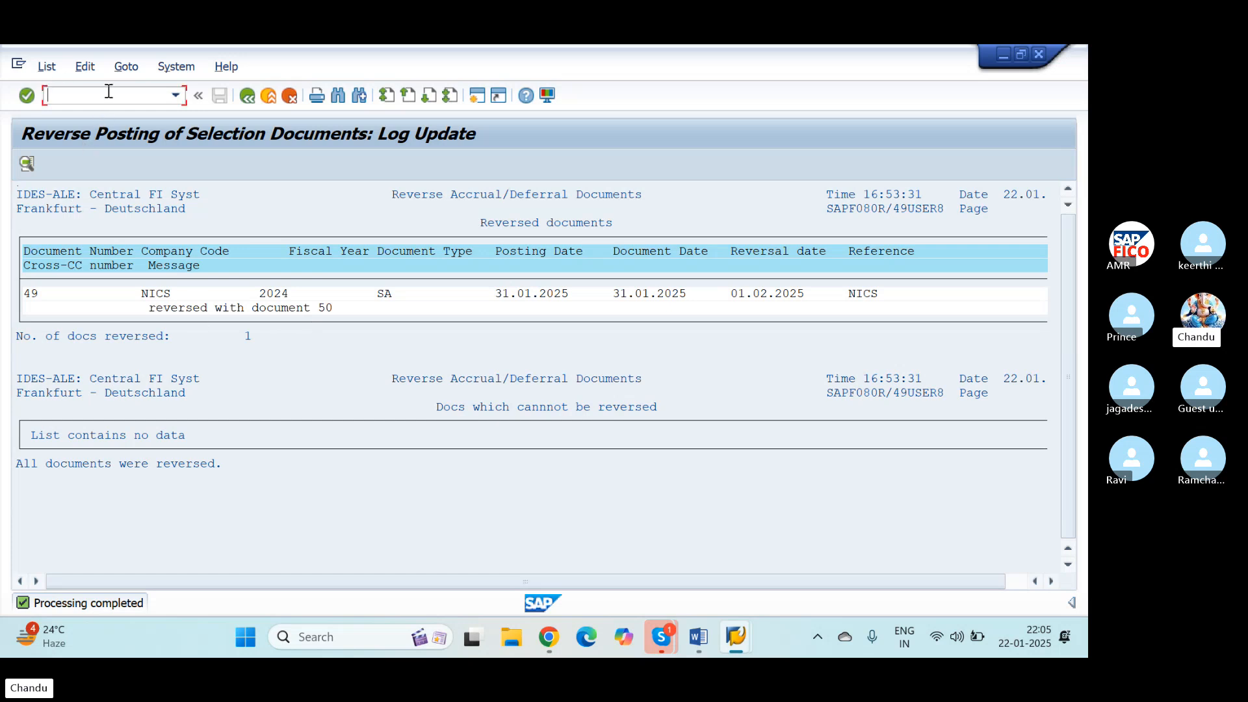
text(/)
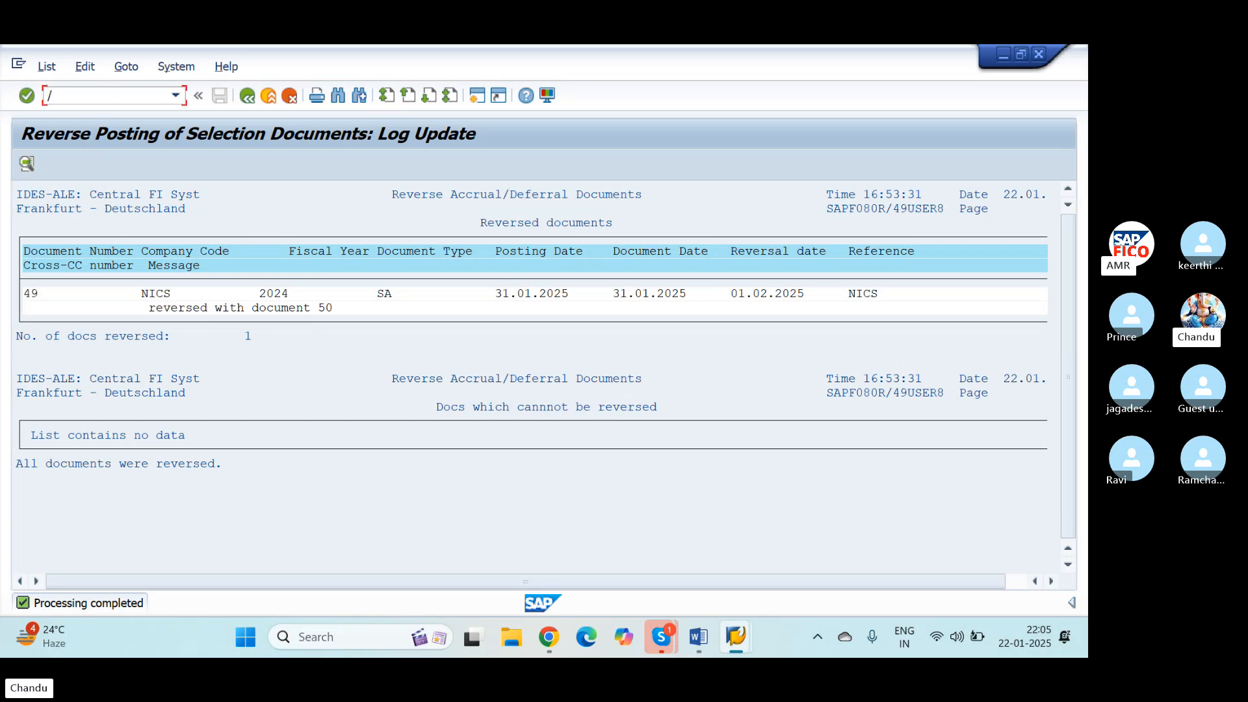
text(NFB03)
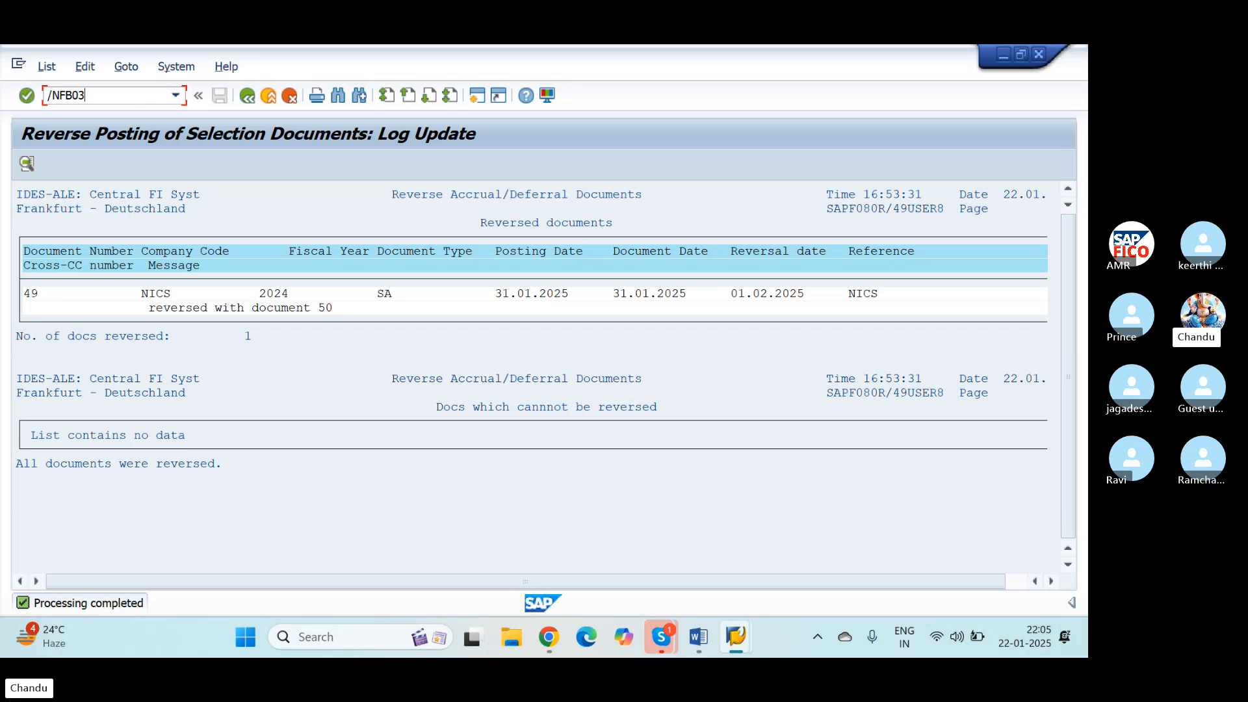
key(Return)
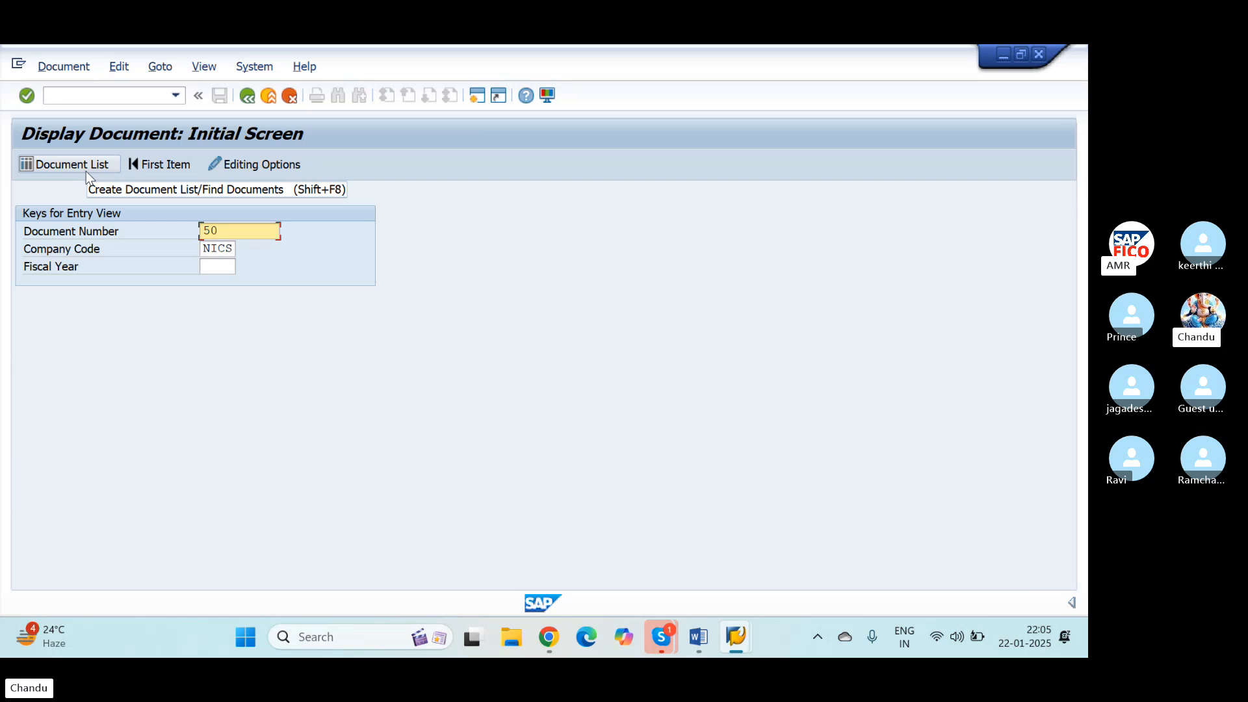
key(Return)
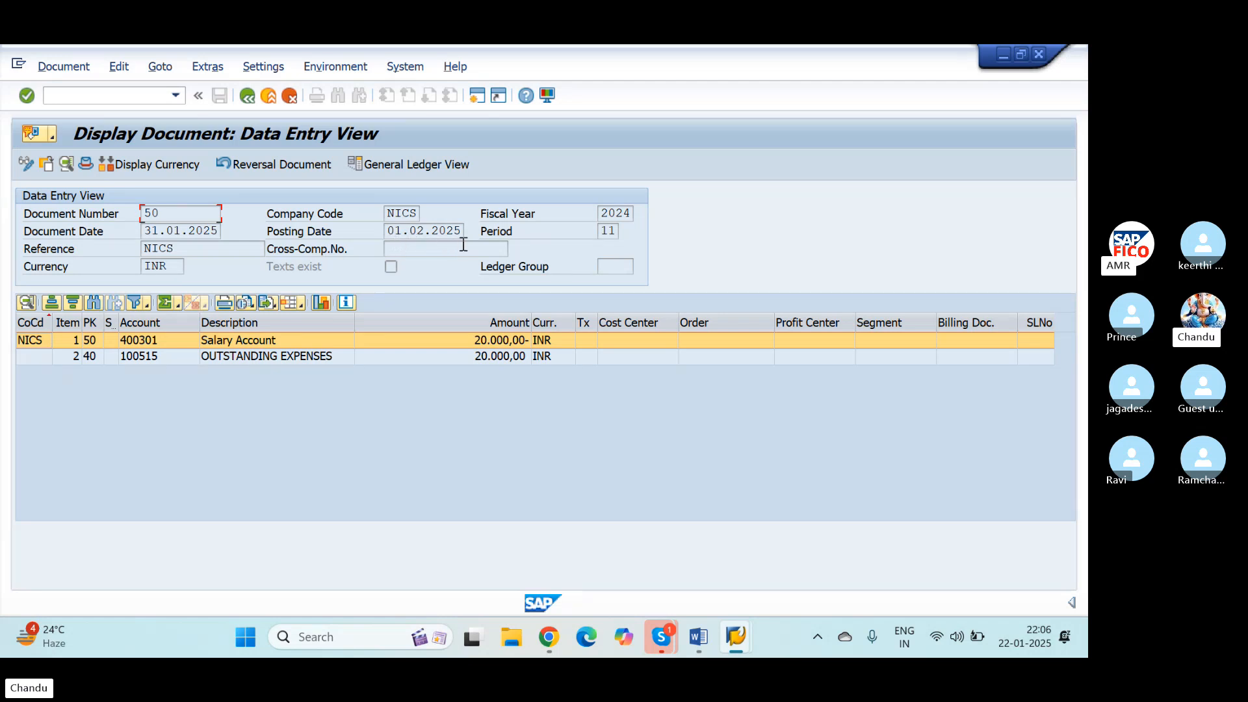
Step: Return to the document selection, clear the document number, and run the document list for company code NICS
click(247, 95)
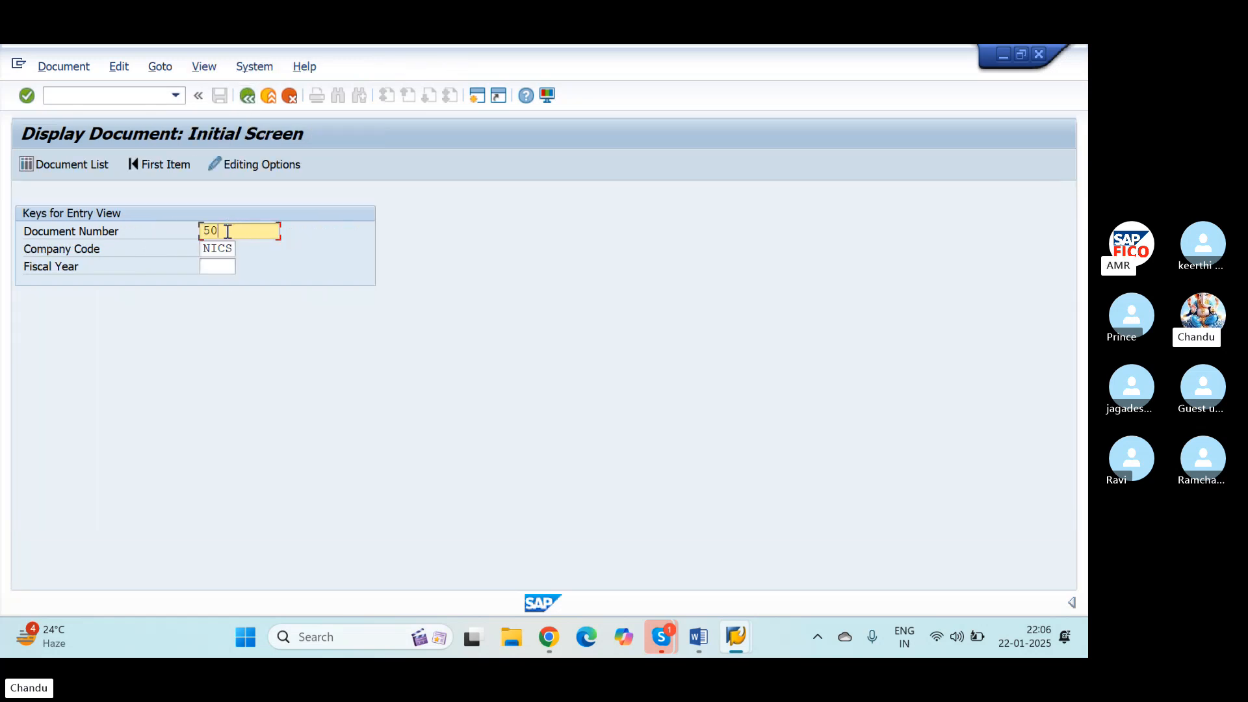
drag(227, 231, 182, 246)
key(BackSpace)
click(74, 163)
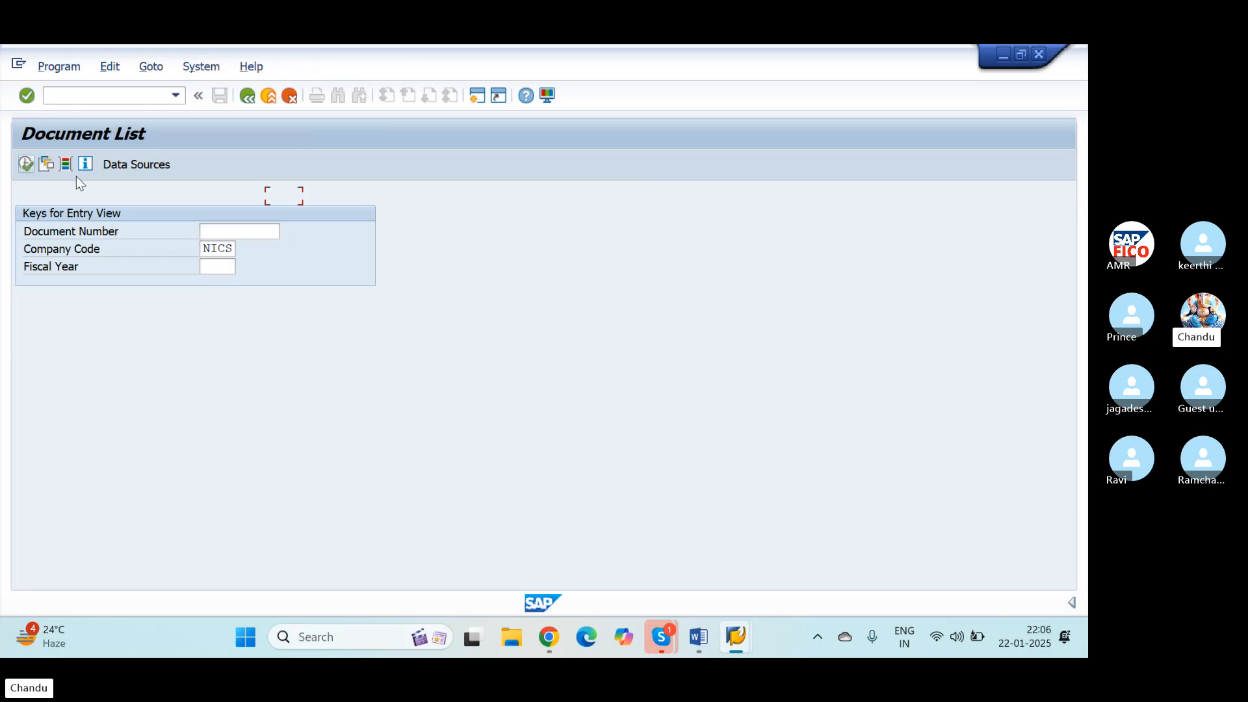
click(26, 163)
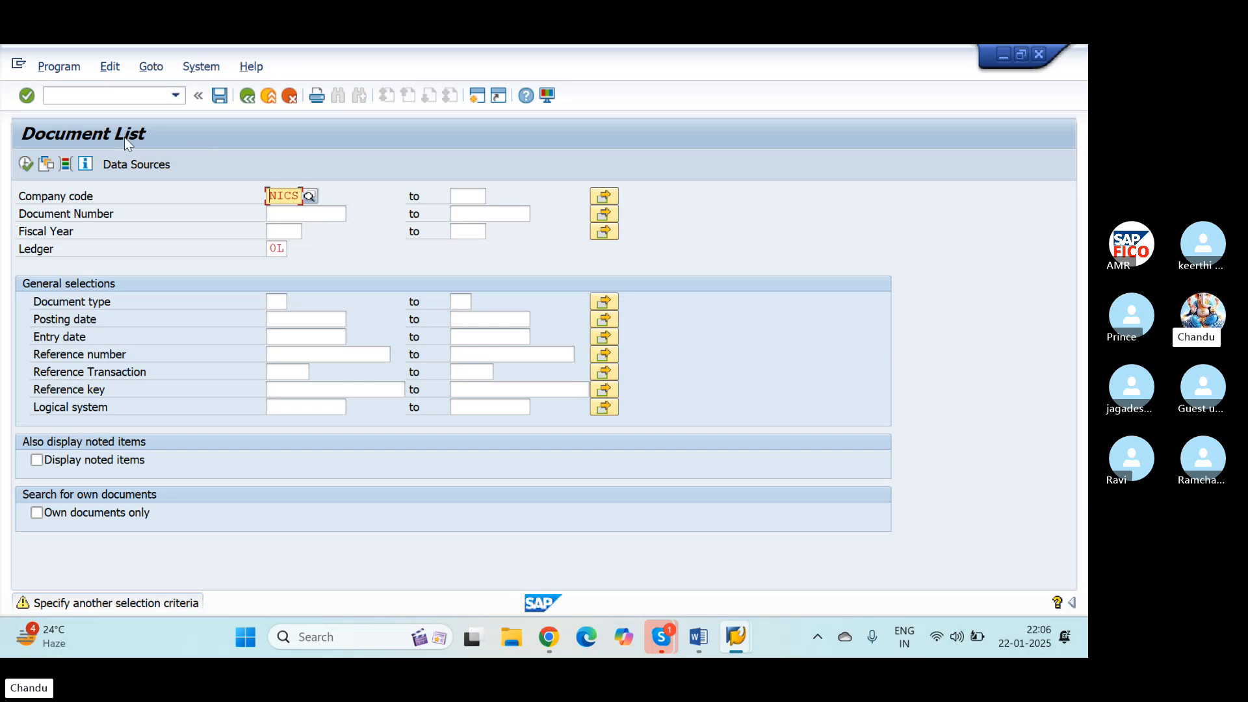
click(26, 164)
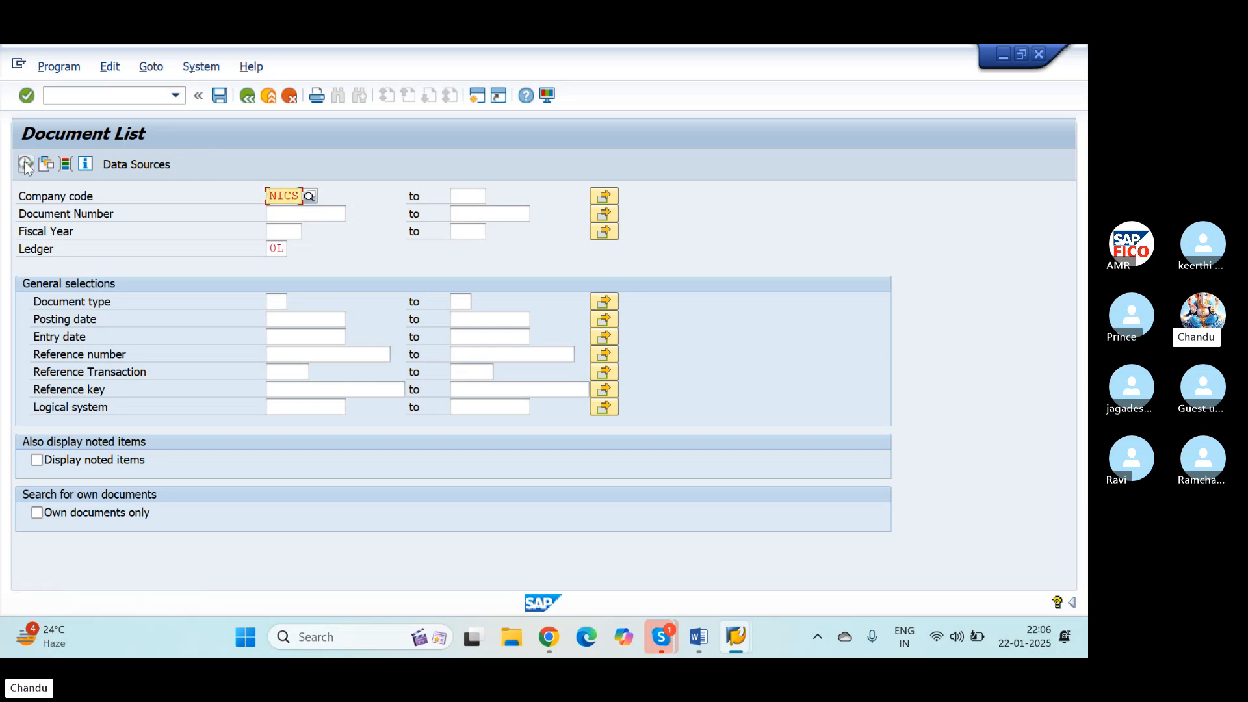
click(26, 165)
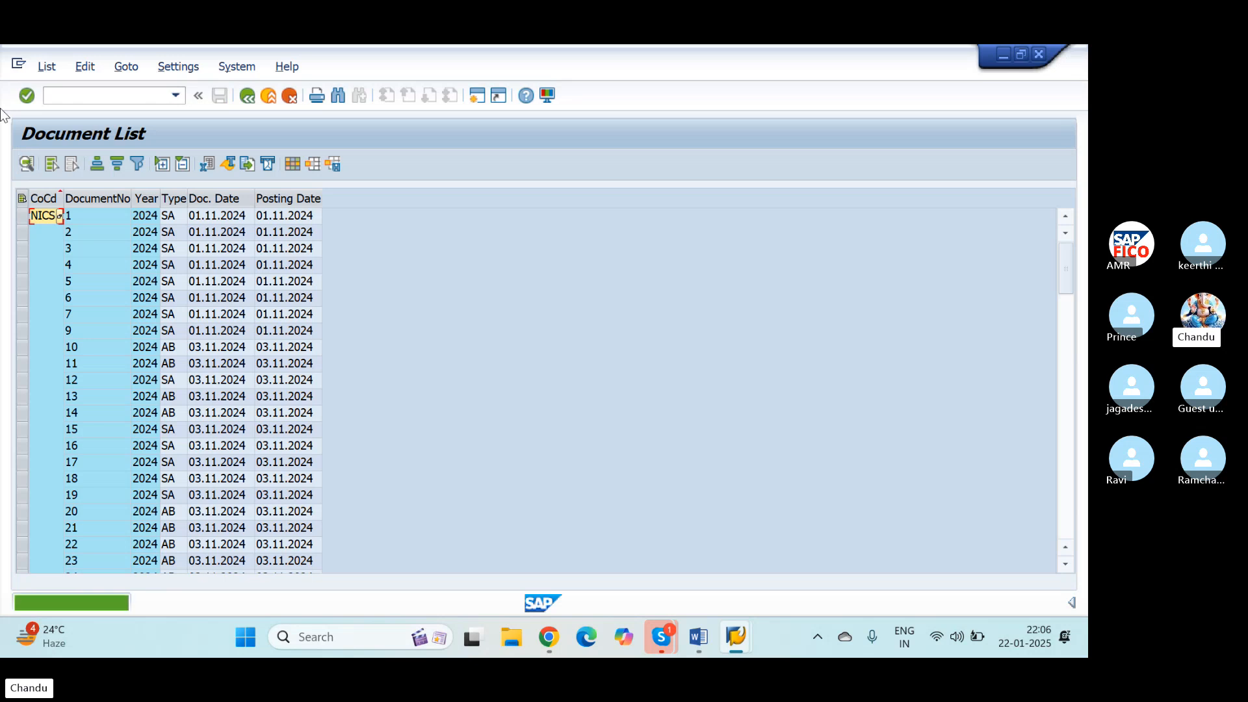
Step: Look through the NICS document list for the provision entry, document 49, and display it
scroll(104, 452, down, 20)
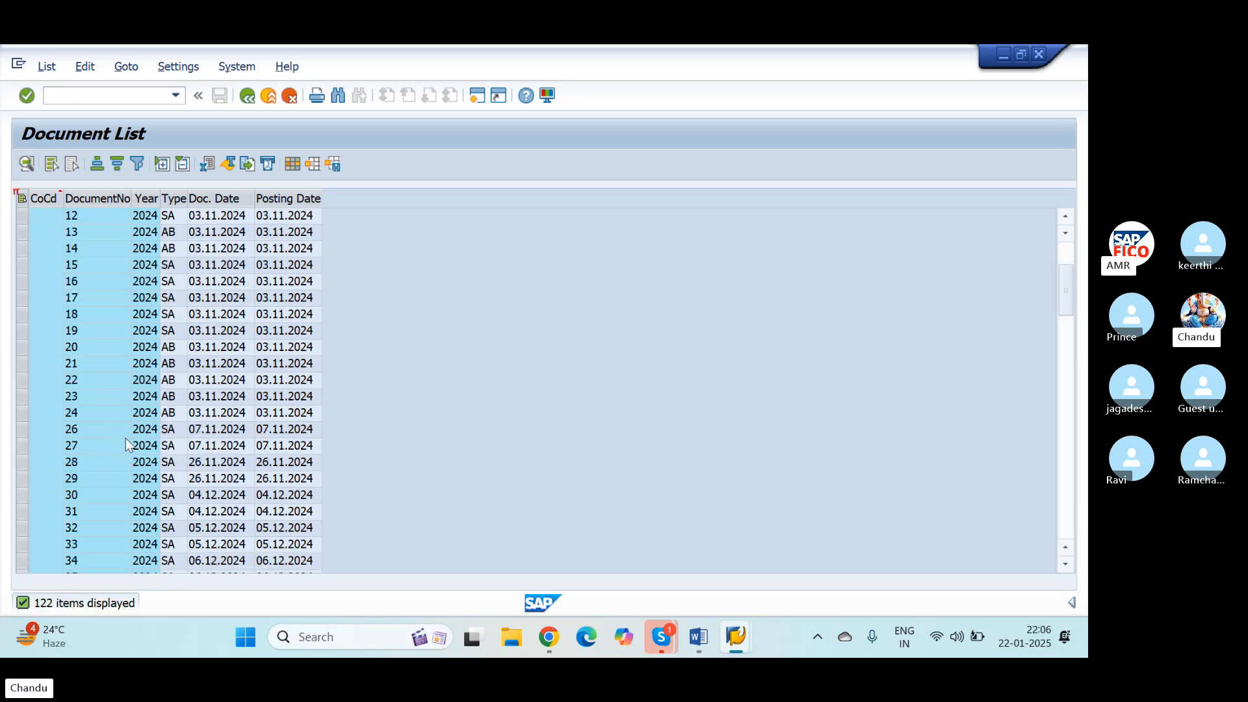
scroll(139, 444, down, 20)
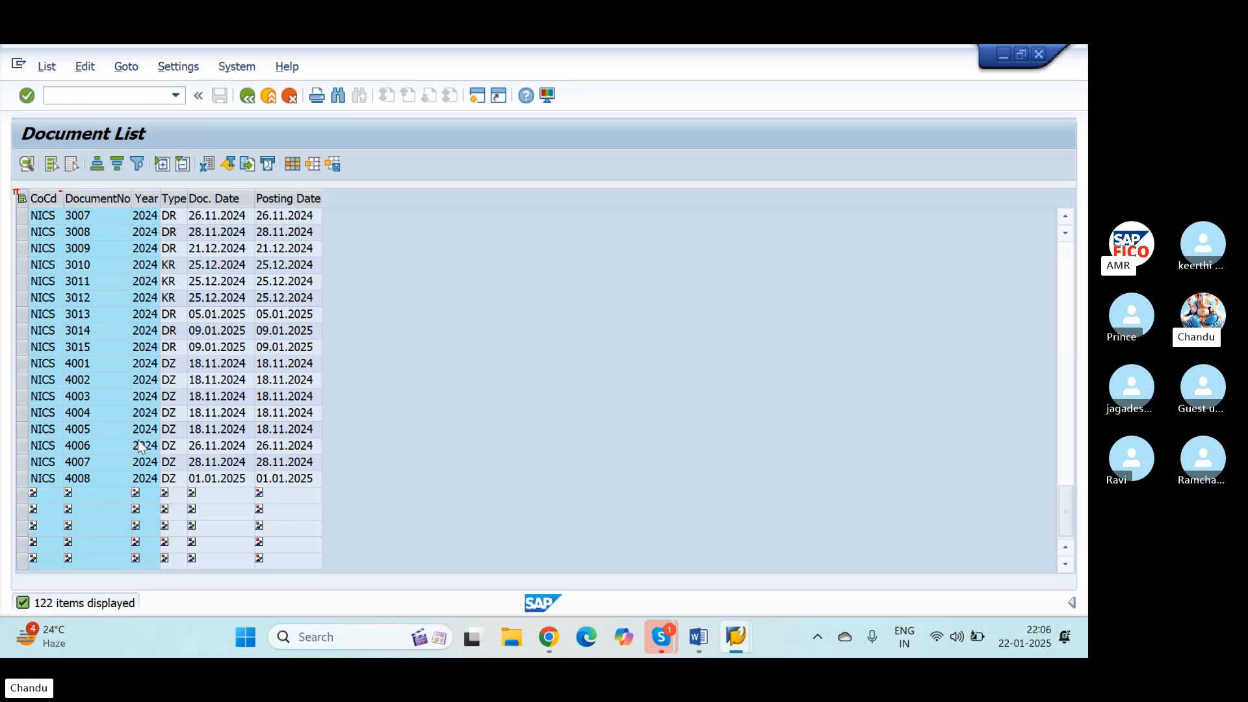
scroll(138, 442, up, 15)
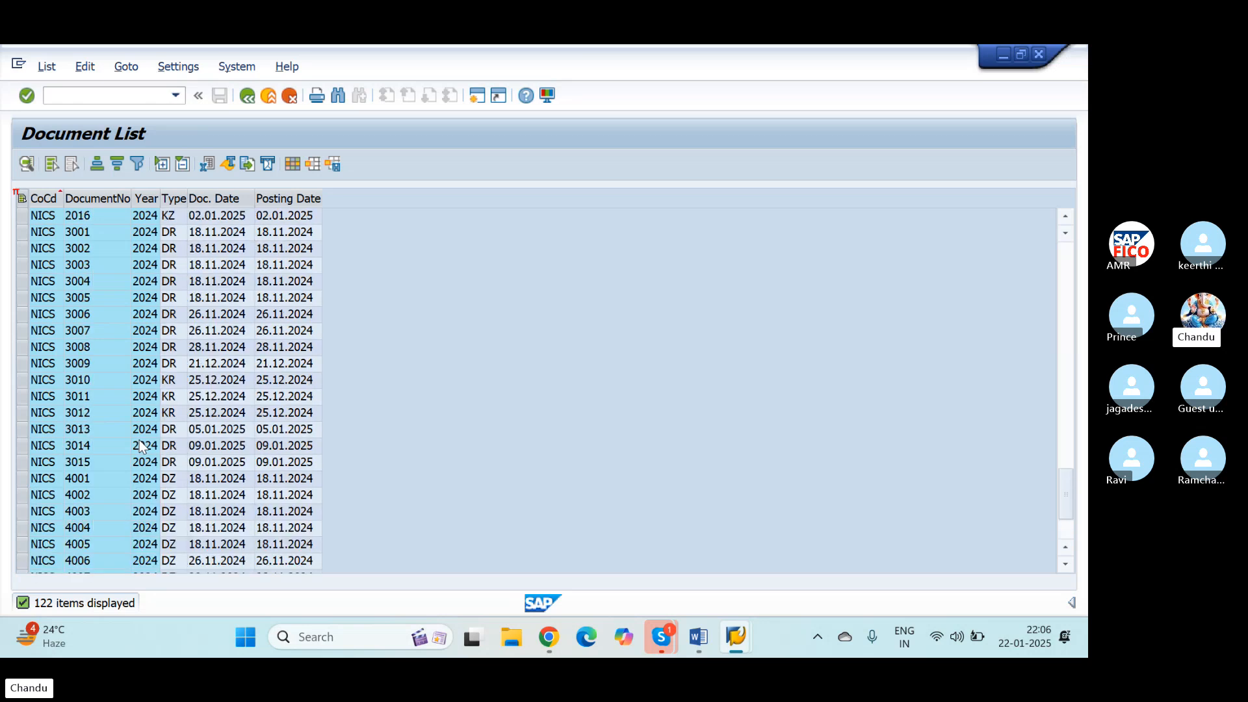
scroll(138, 444, up, 15)
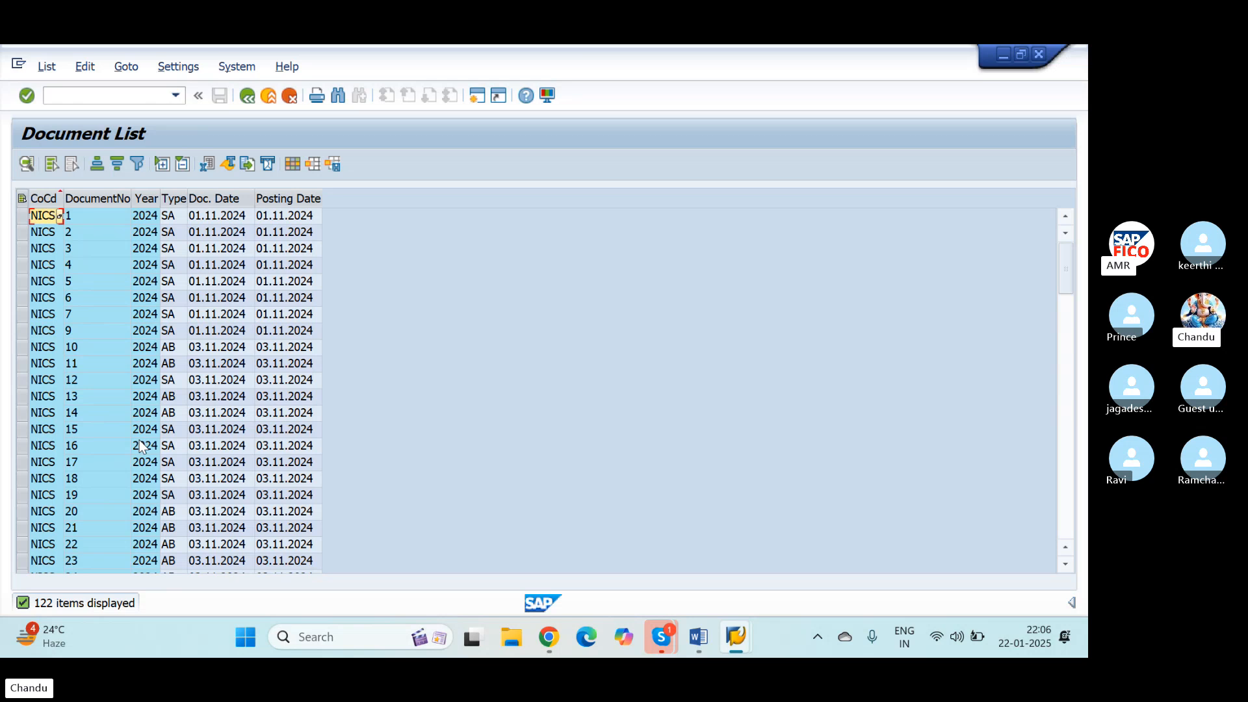
click(140, 446)
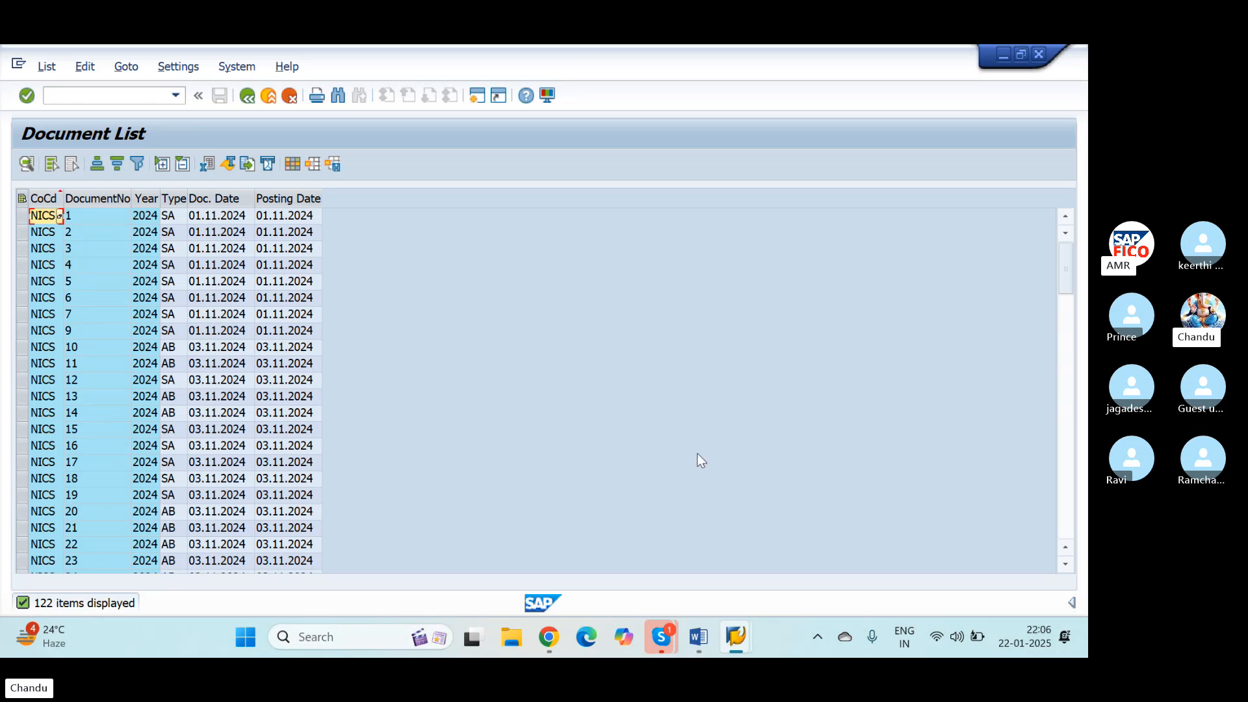
click(1065, 563)
click(1066, 564)
click(1066, 566)
click(1066, 565)
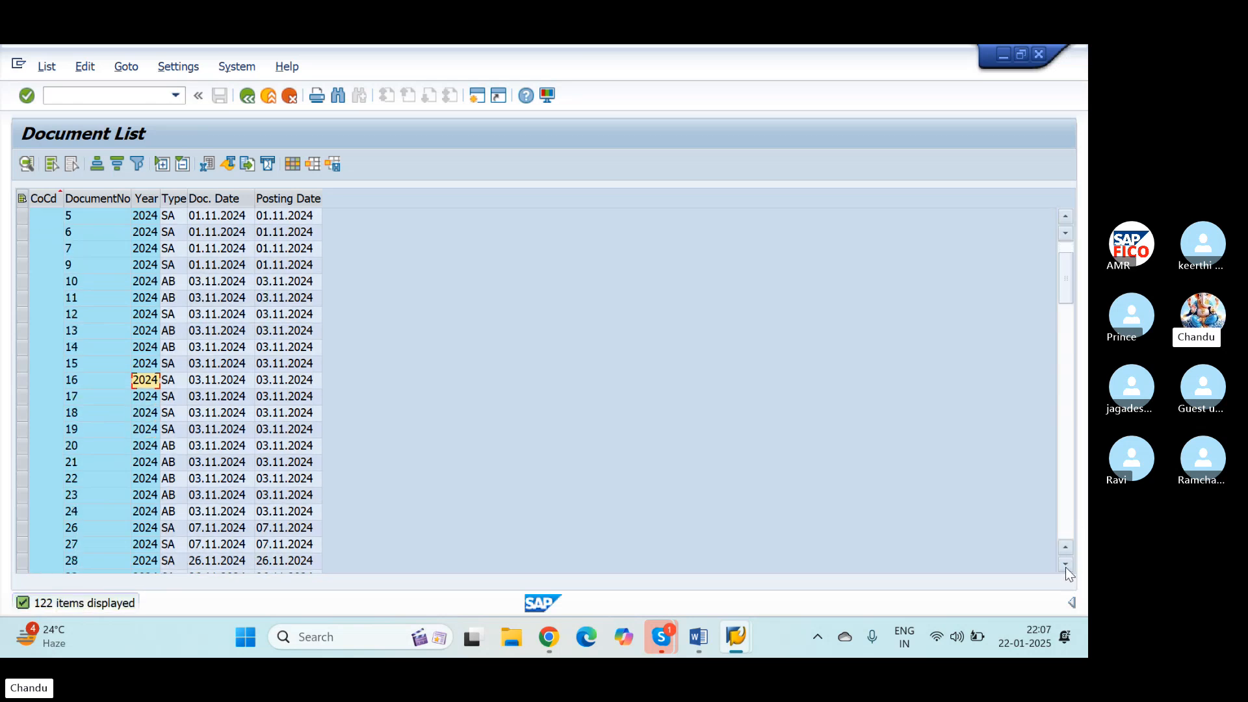
click(1066, 567)
click(1067, 567)
click(1068, 567)
click(1069, 567)
click(1069, 567)
click(1069, 567)
click(1069, 567)
click(1069, 567)
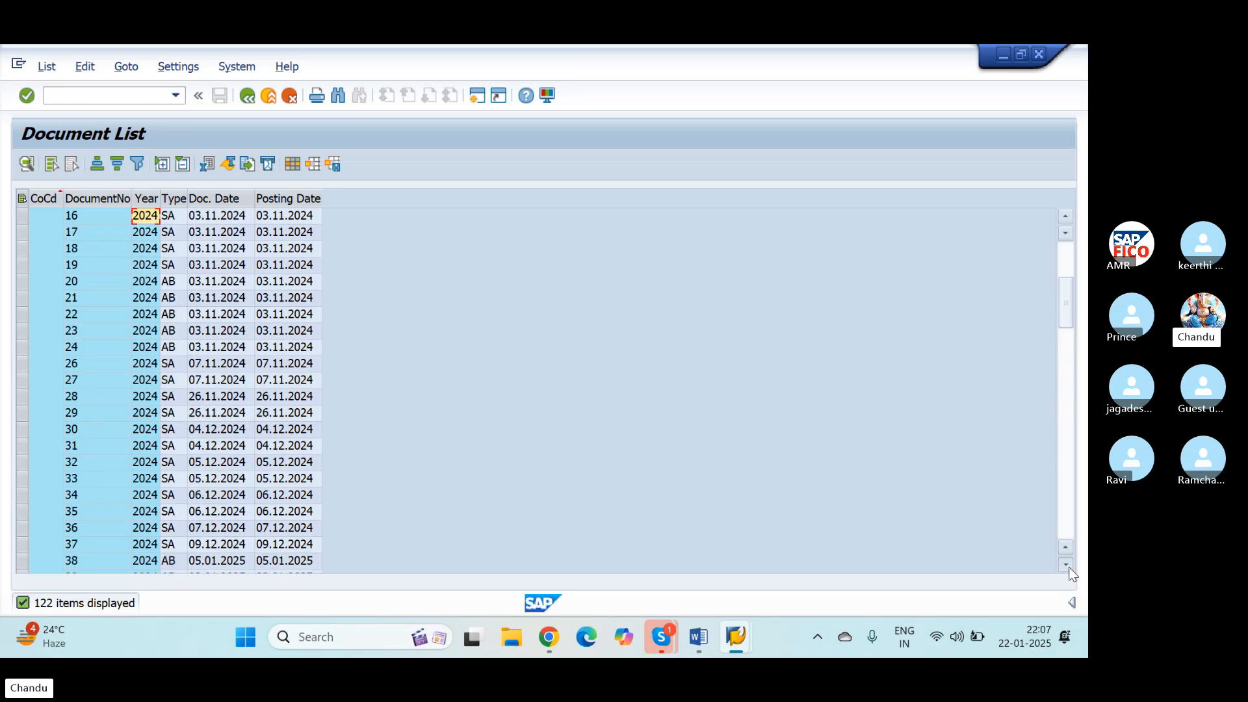
click(1070, 566)
click(1070, 567)
click(1070, 567)
click(1071, 567)
click(1070, 567)
click(1071, 567)
click(1071, 567)
click(1071, 567)
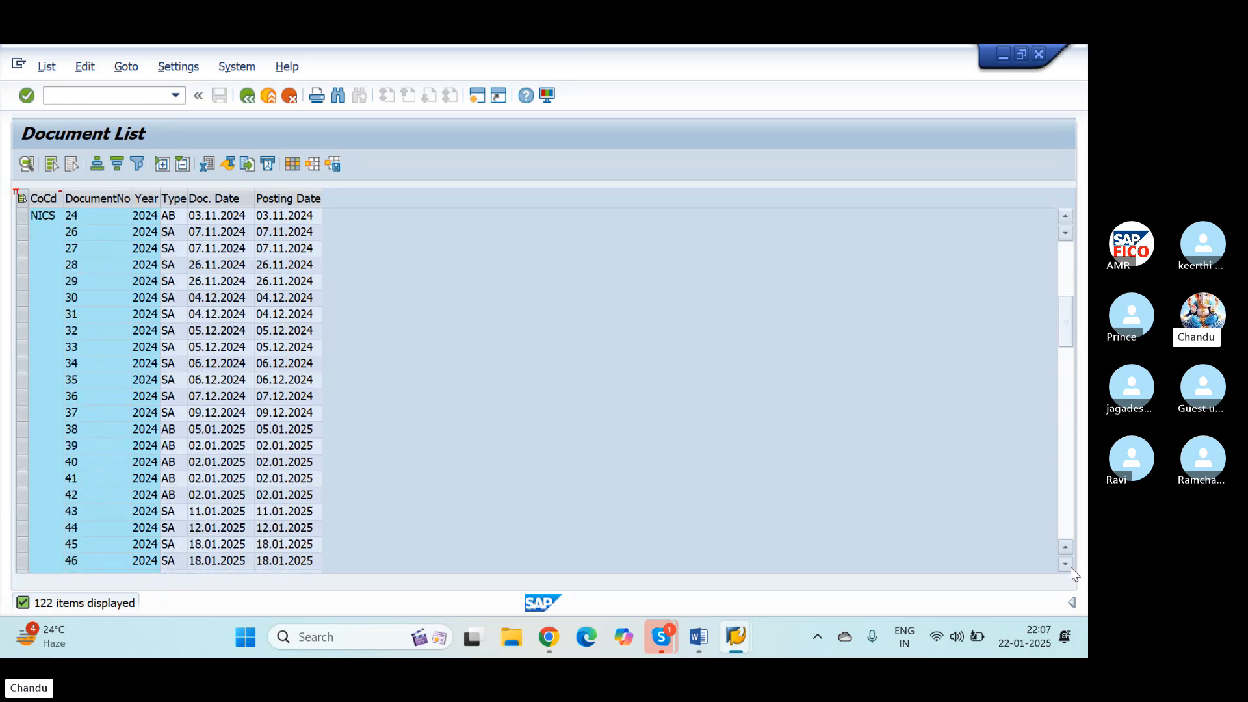
click(1071, 567)
click(1071, 566)
click(1071, 567)
click(1070, 567)
click(1070, 567)
click(1071, 567)
click(1071, 567)
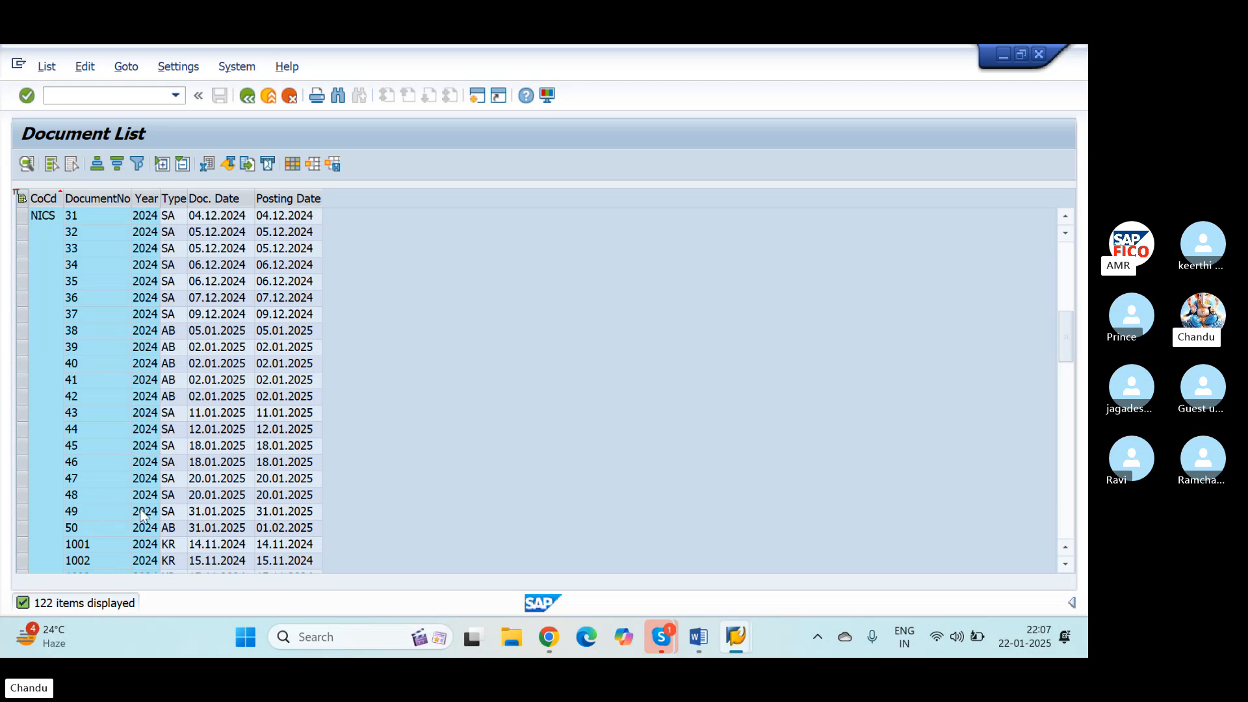
double_click(81, 512)
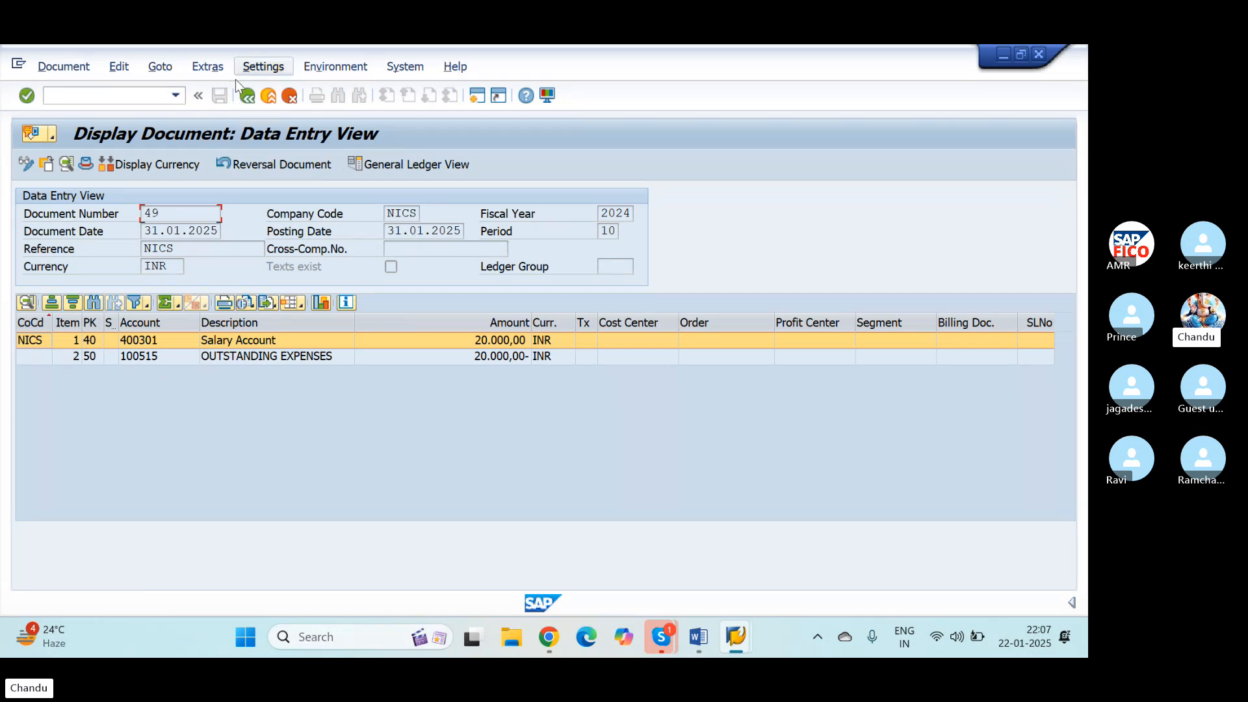
Step: Return to the document list, display reversal document 50, and open its document header
click(247, 95)
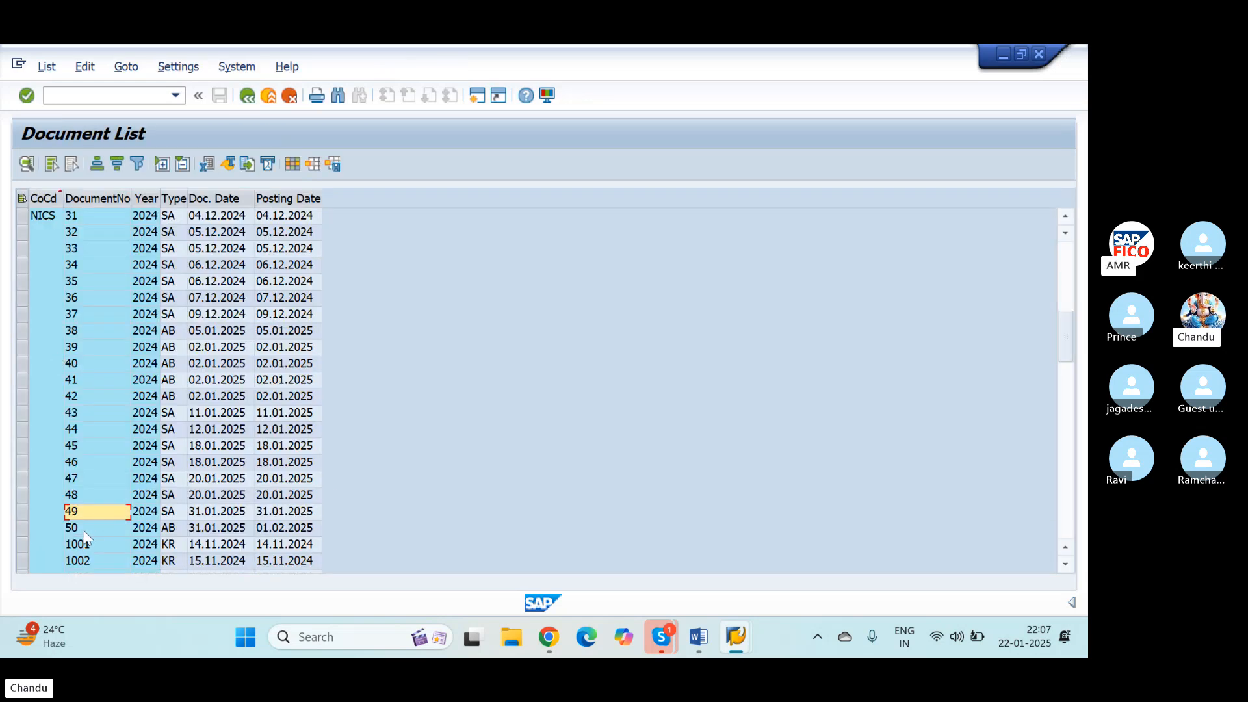
double_click(84, 531)
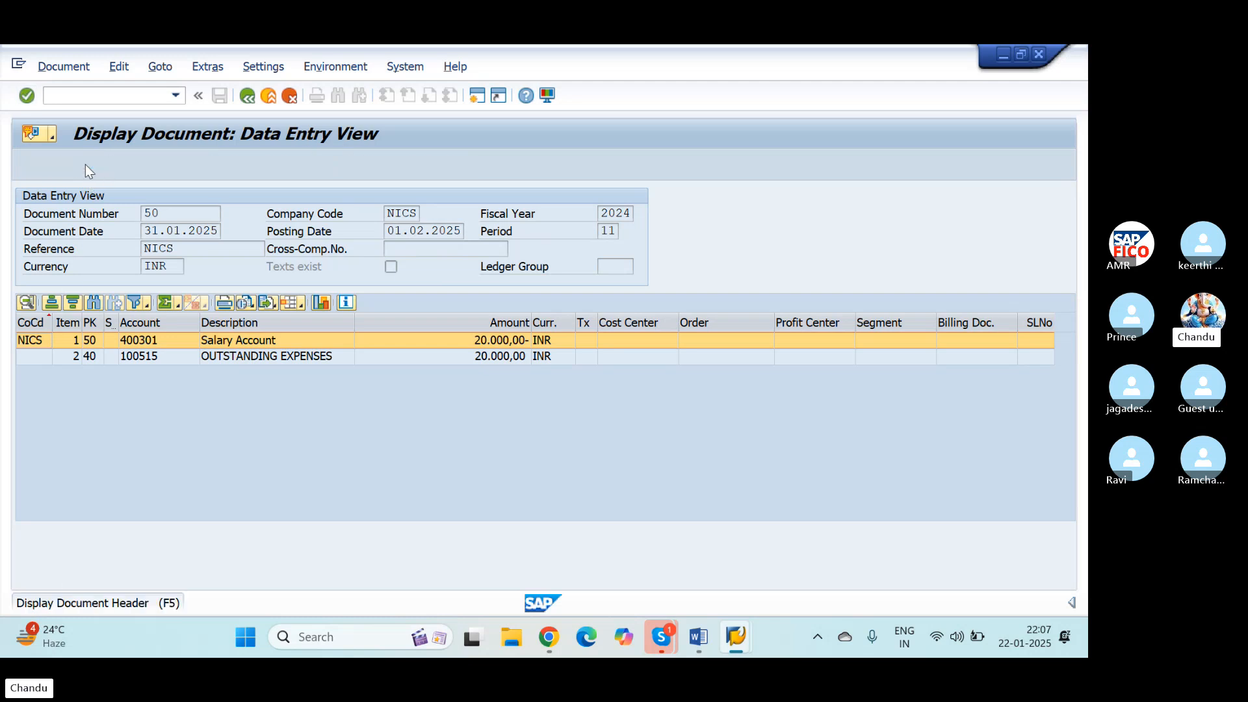
click(84, 165)
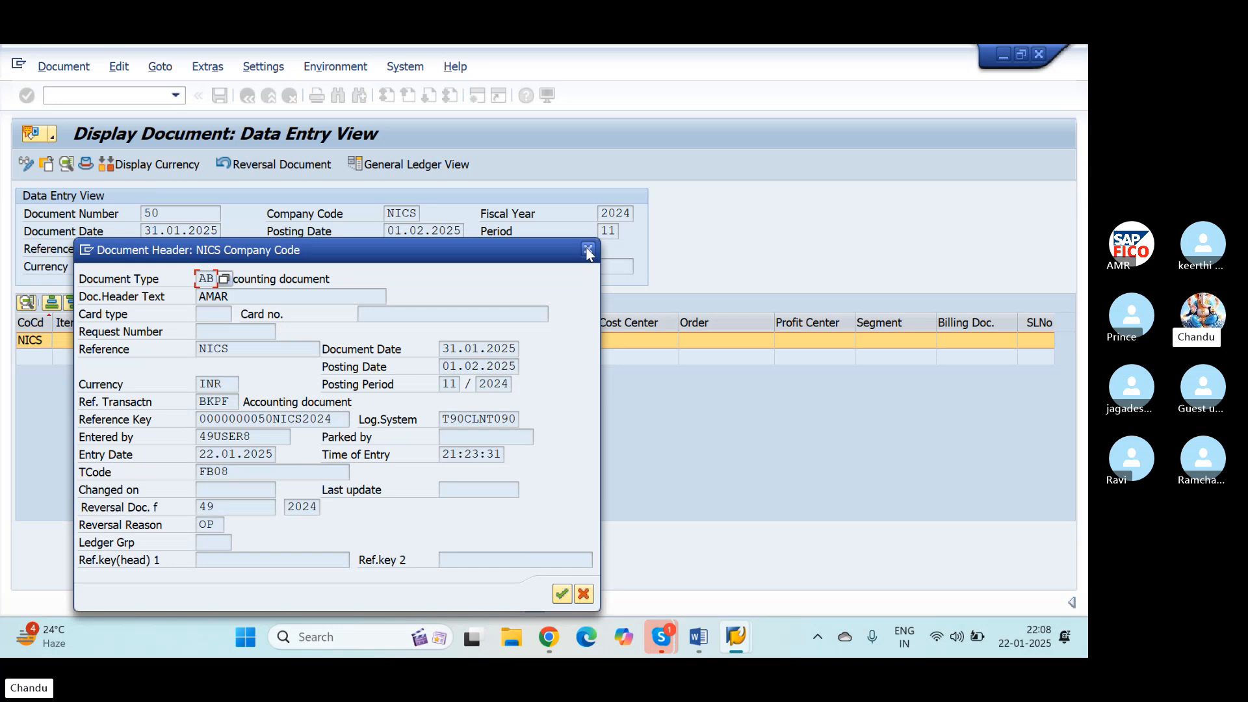
Step: Close the document header details and review the final F-02 entry, salary to bank, in the Word notes
click(588, 250)
click(87, 97)
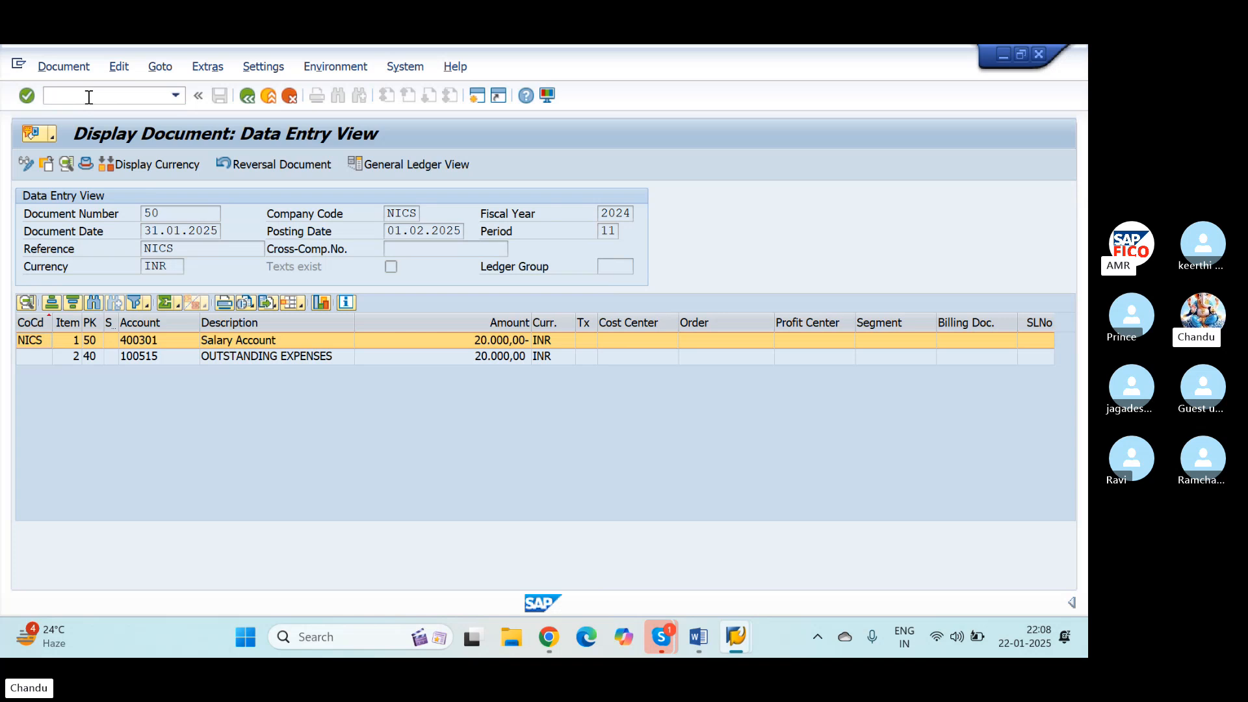
key(alt+Tab)
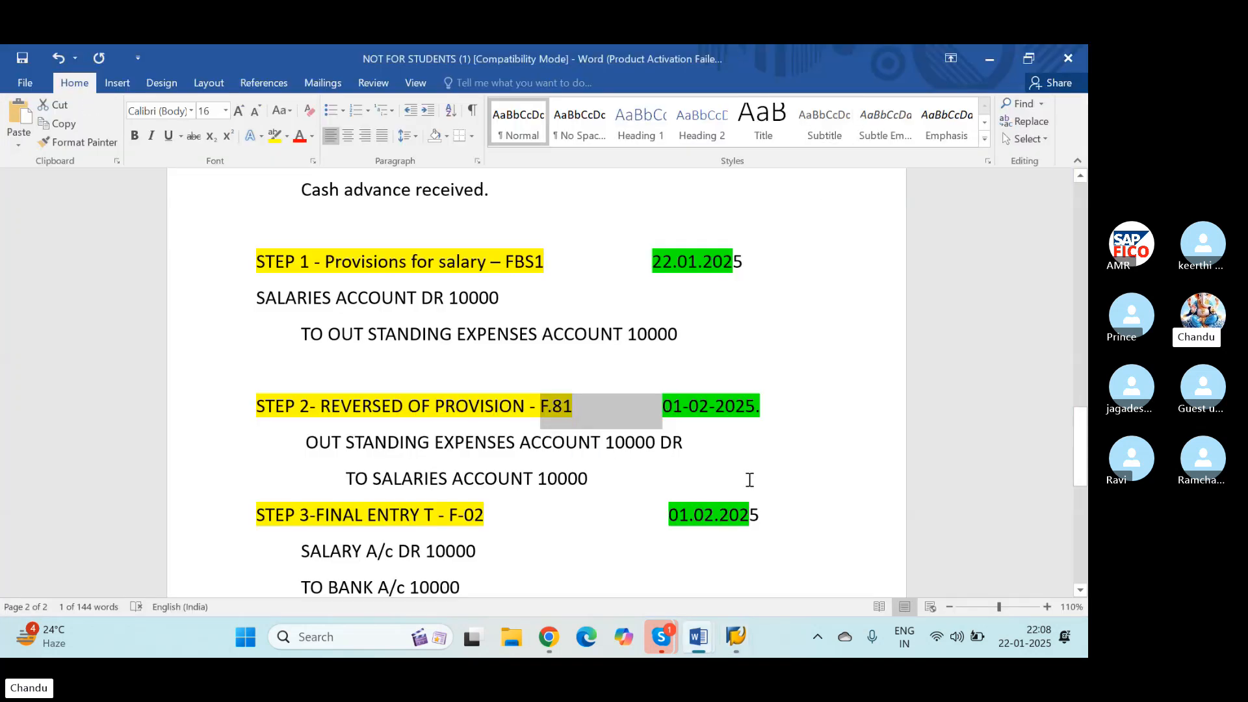
click(693, 545)
scroll(692, 545, down, 2)
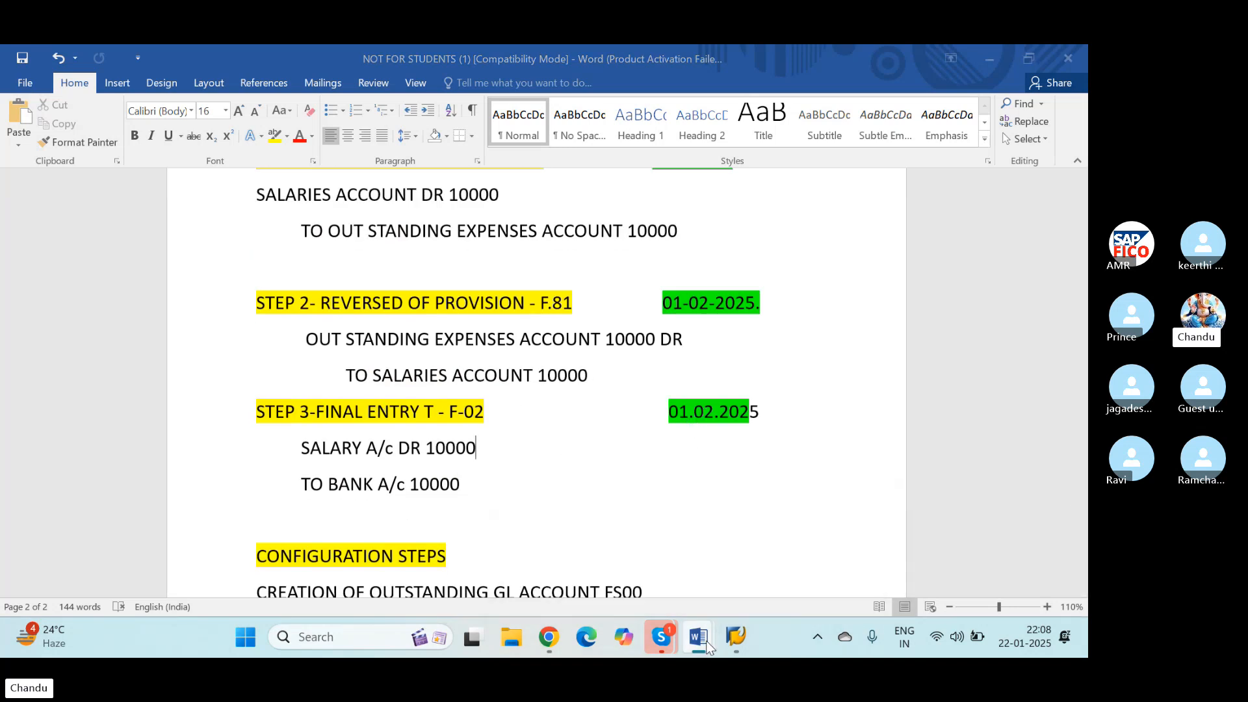
Step: Switch back to SAP, start transaction F-02, and set the document date to 01.02.2025
key(alt+Tab)
click(135, 95)
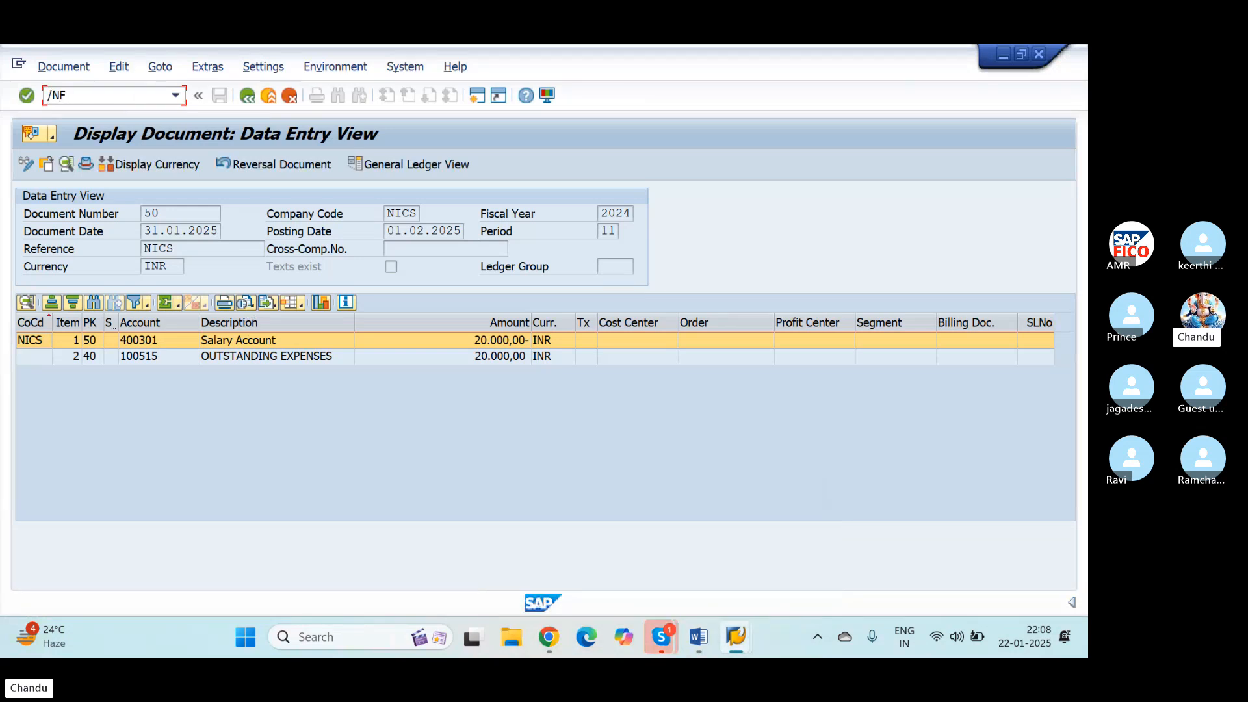
text(/NF-02)
key(Return)
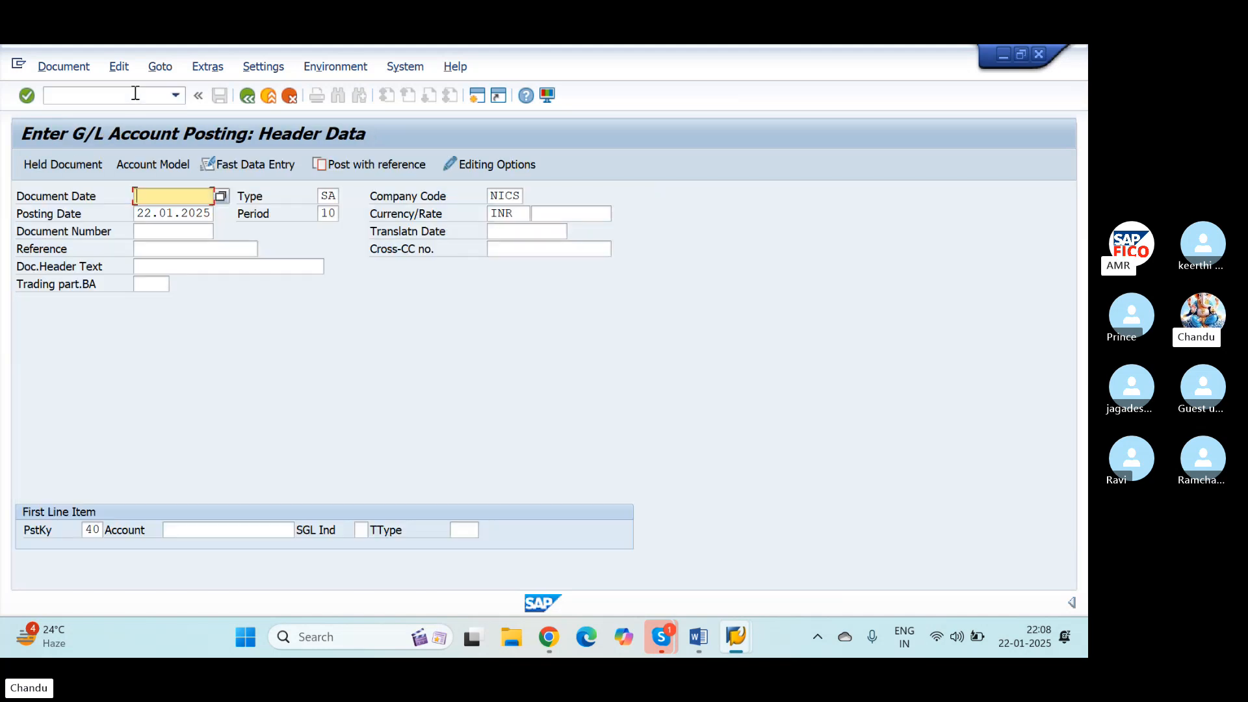
text(01.0)
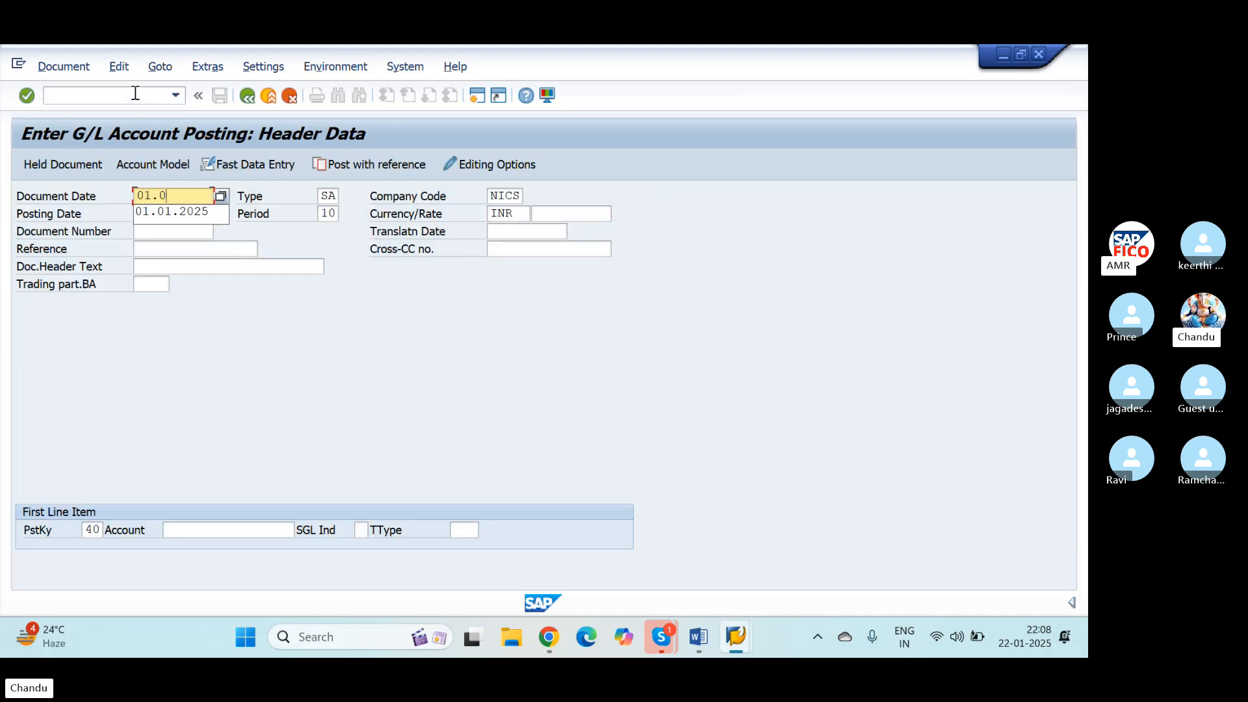
text(2.2025)
key(Tab)
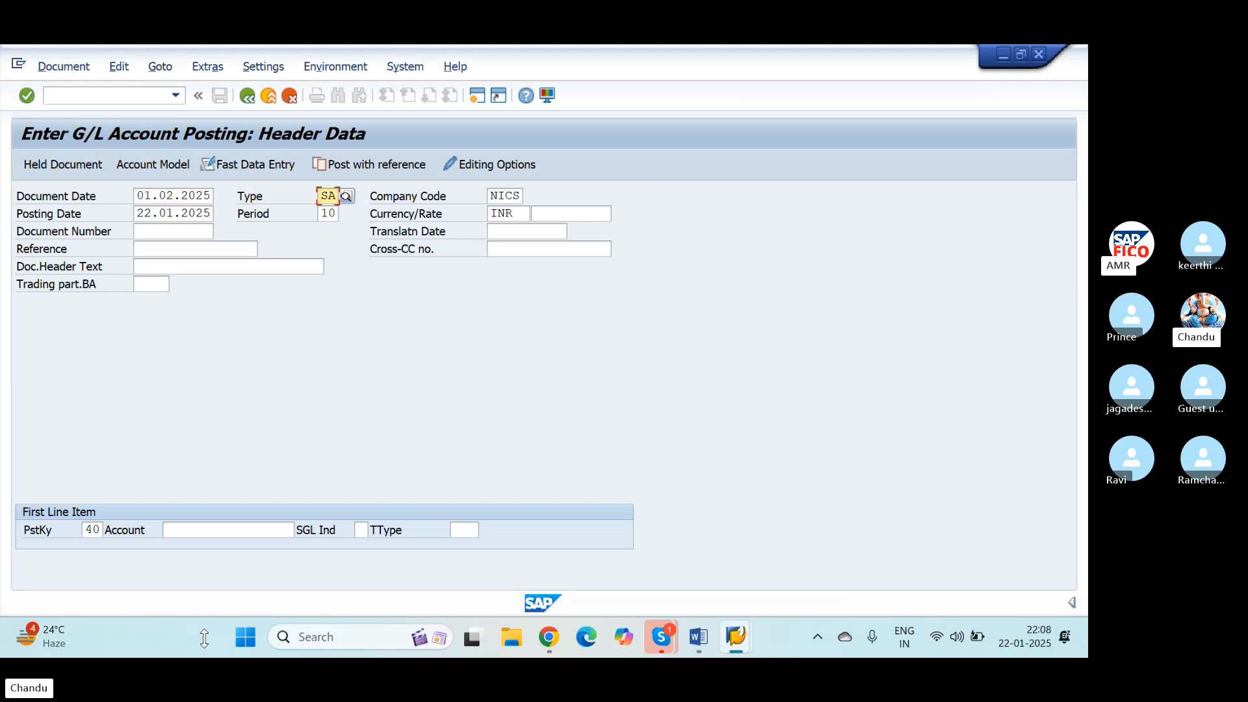
Step: Set the posting date of the G/L posting to 01.02.2025
click(193, 535)
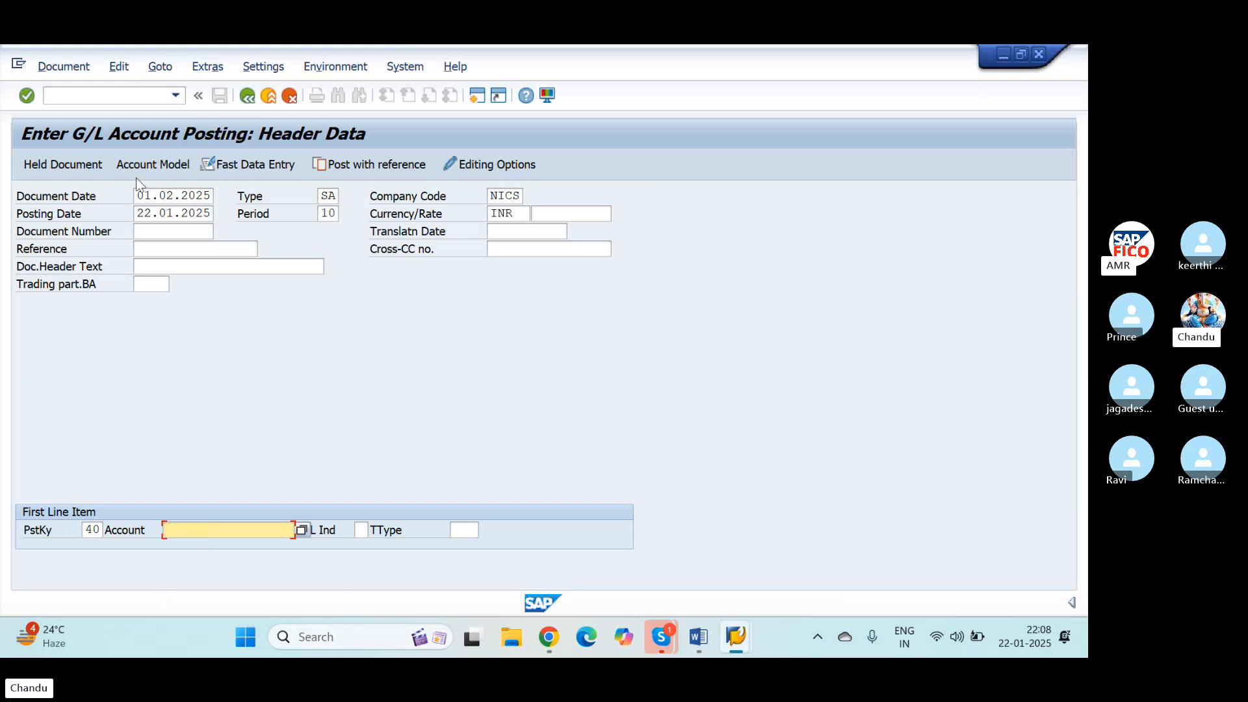
click(156, 212)
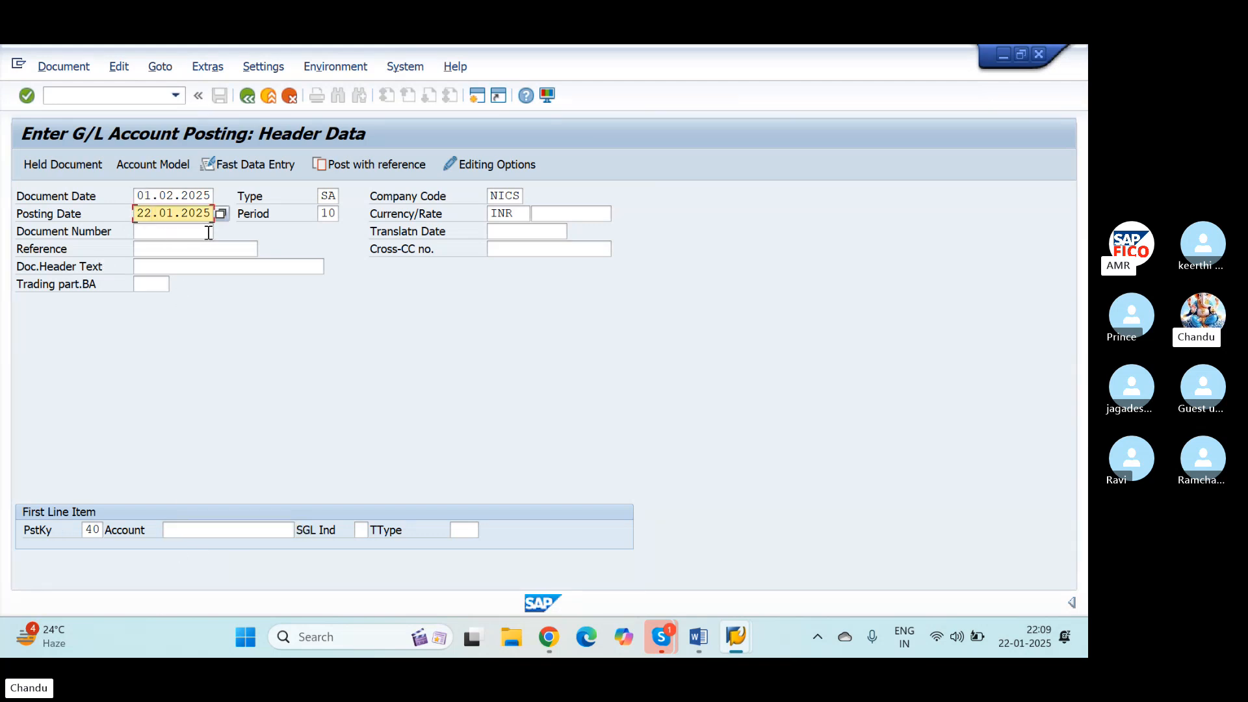
key(Delete)
key(Delete)
key(Delete)
key(Delete)
key(Delete)
key(Delete)
key(Delete)
key(Delete)
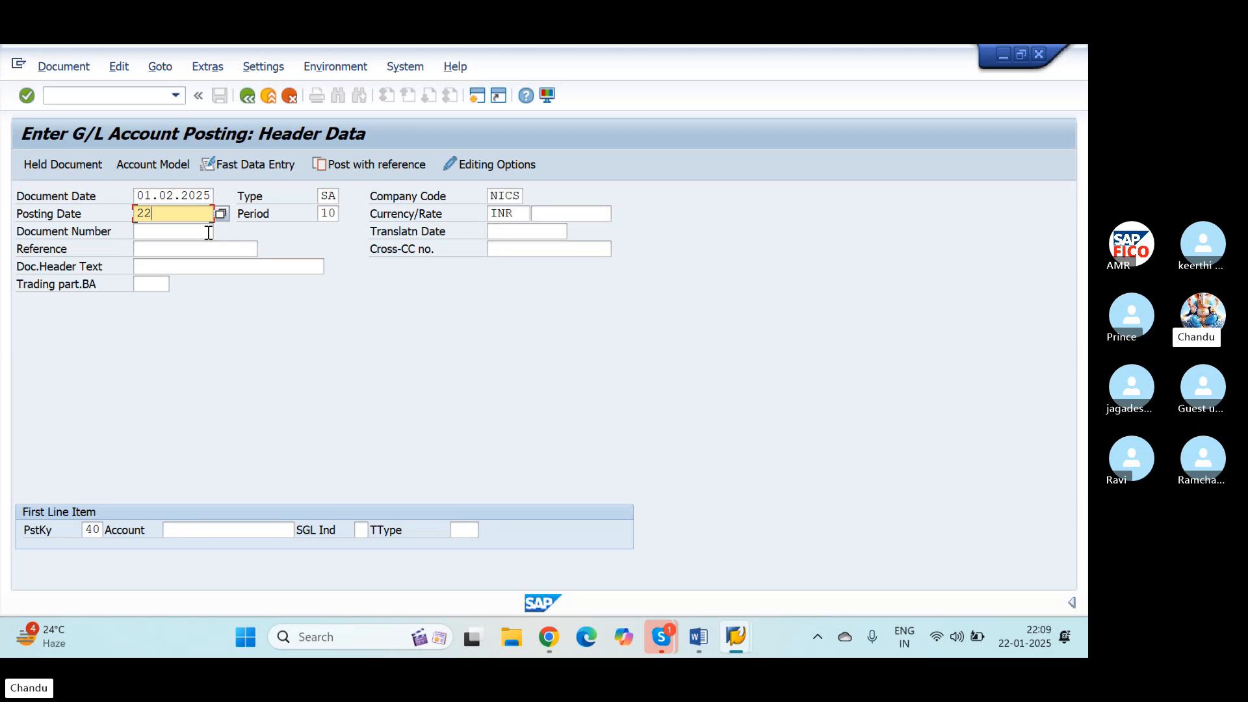
key(BackSpace)
text(01.)
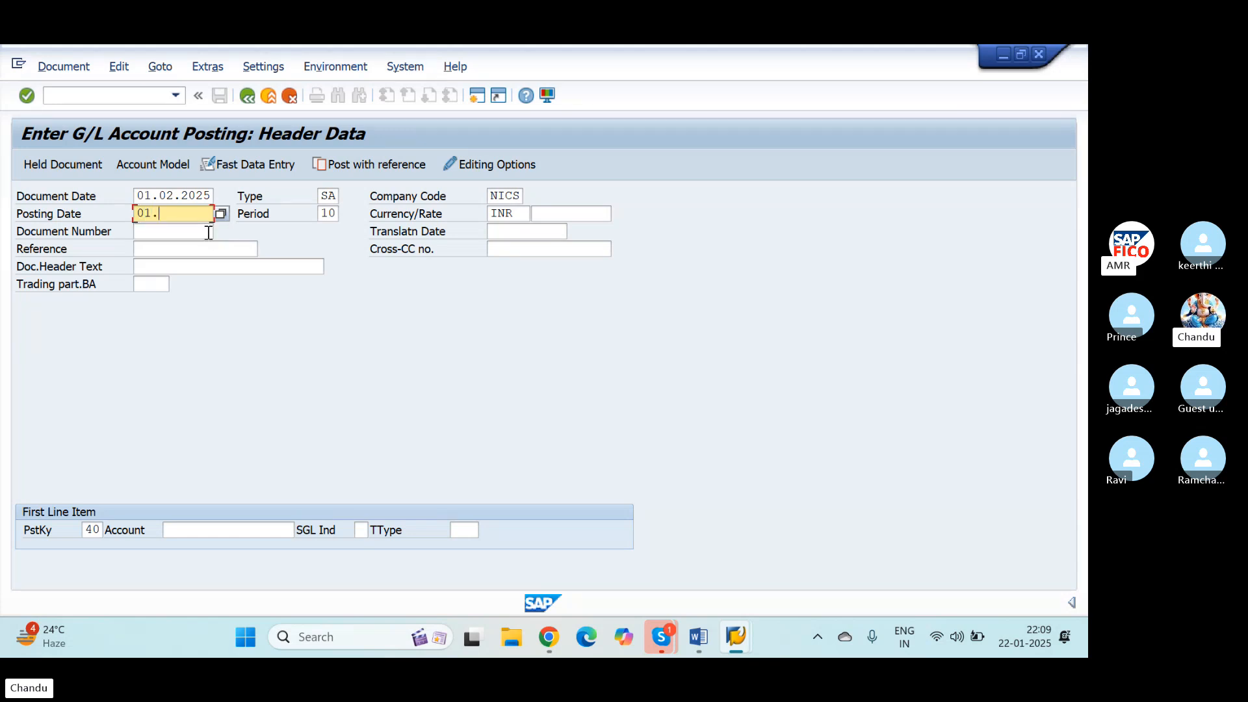
text(02.2025)
key(Tab)
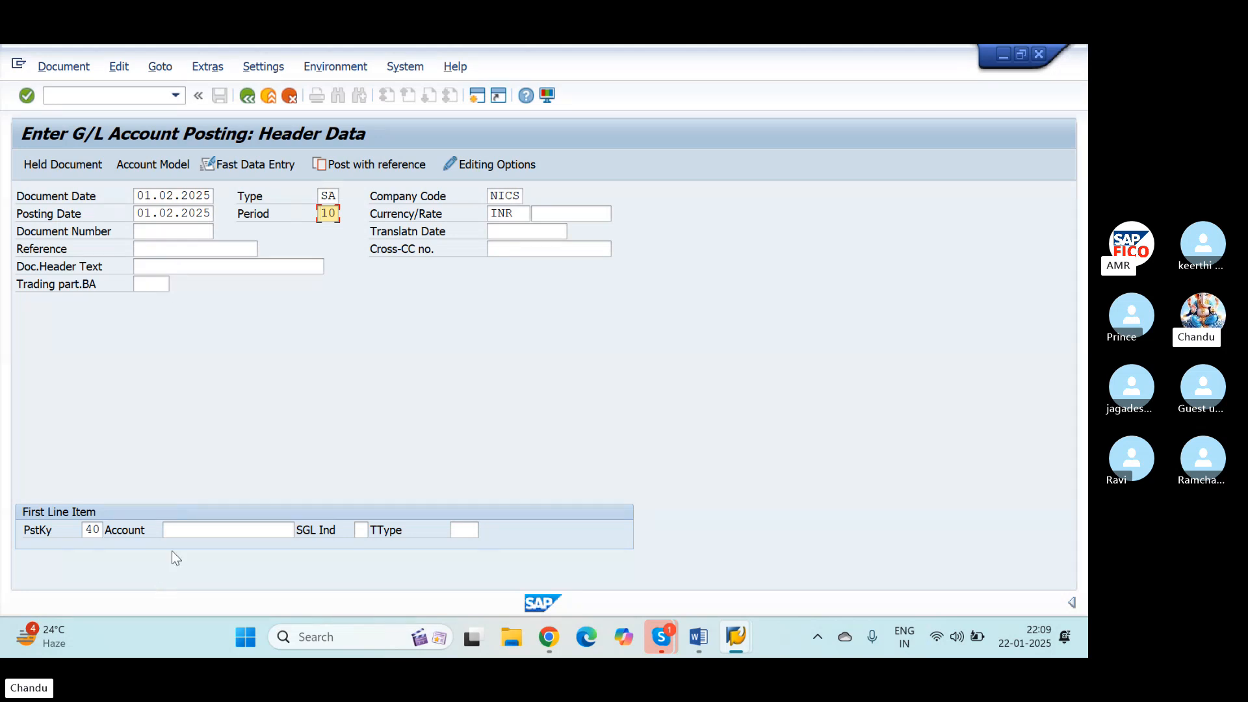
Step: Look up the G/L accounts by description in chart of accounts NIOC and assign Salary Account to the first line item
click(191, 527)
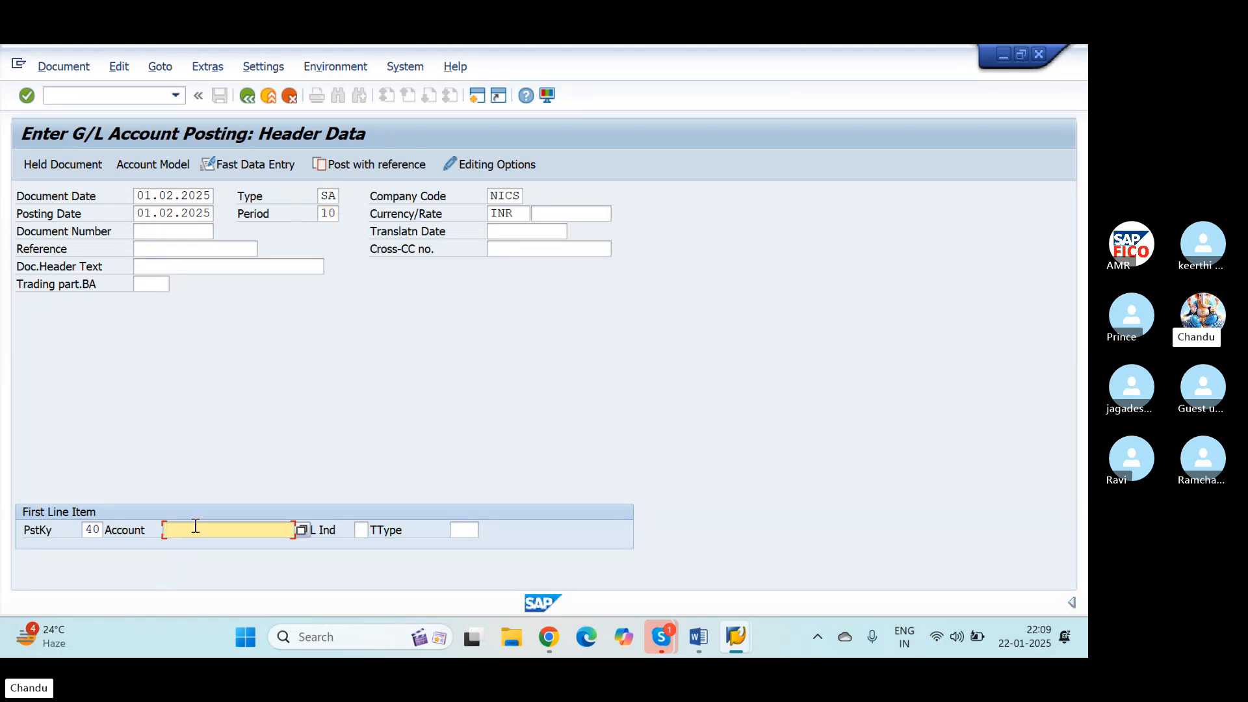
click(300, 532)
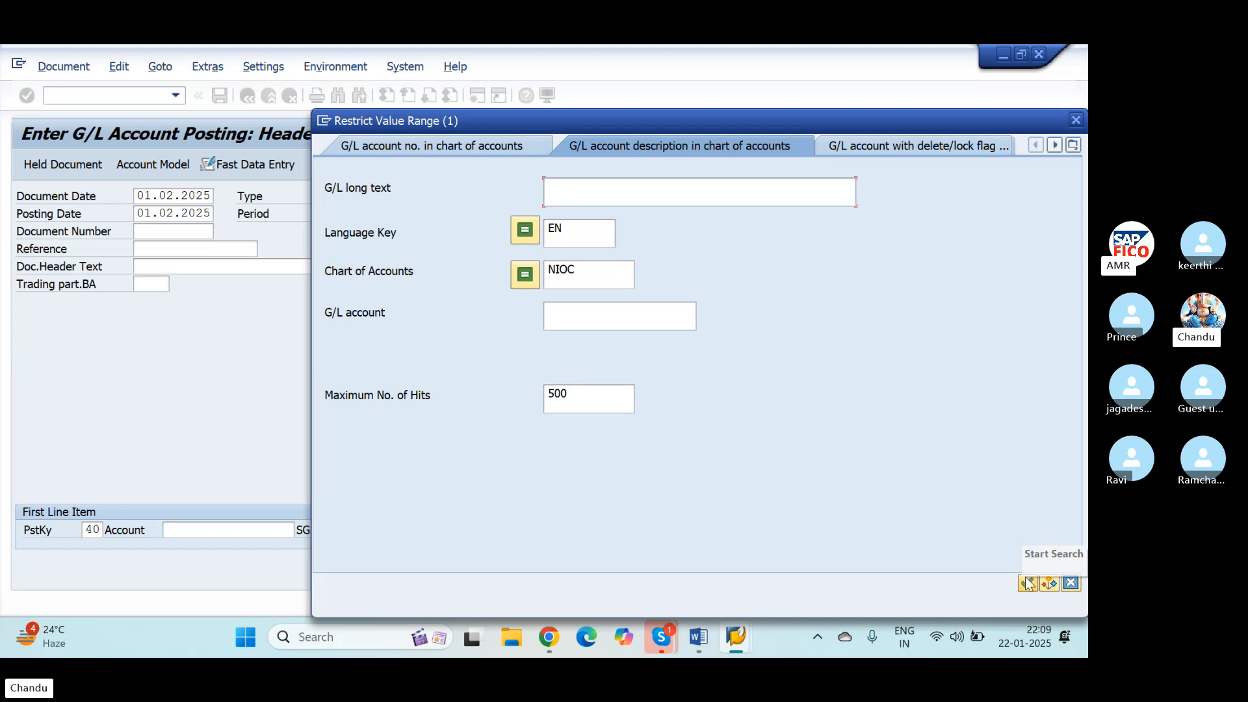
click(1027, 583)
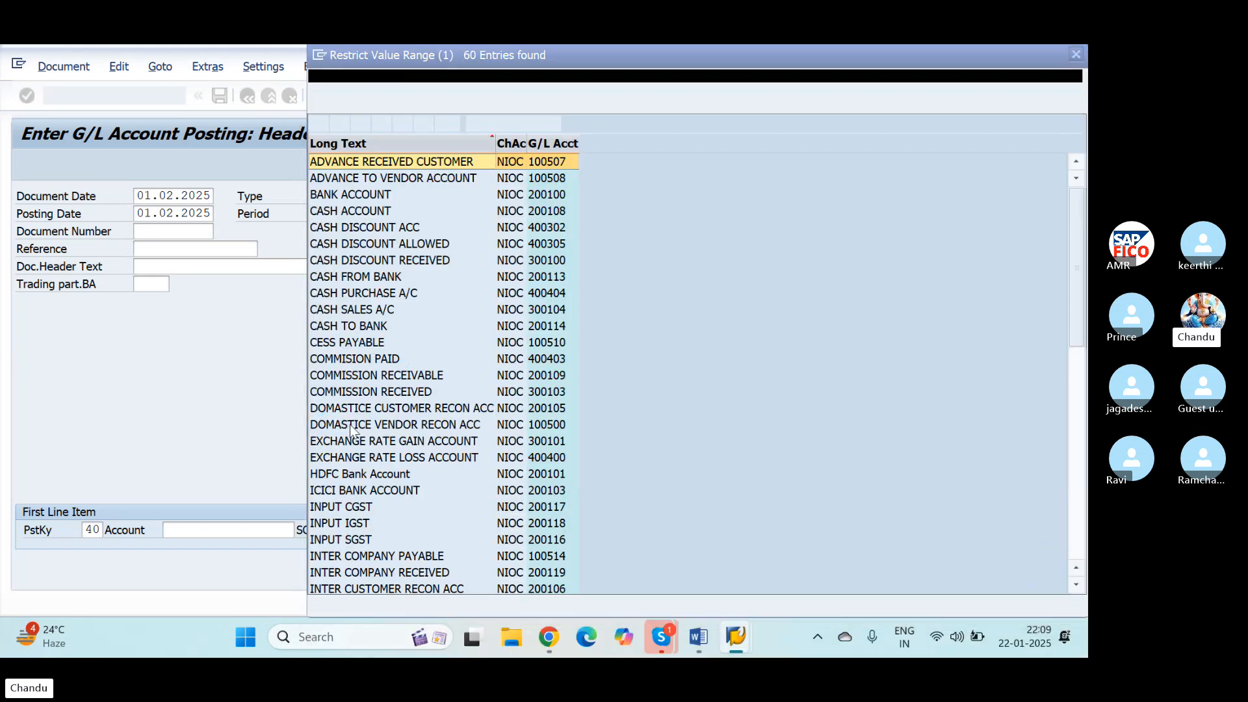
scroll(354, 423, down, 10)
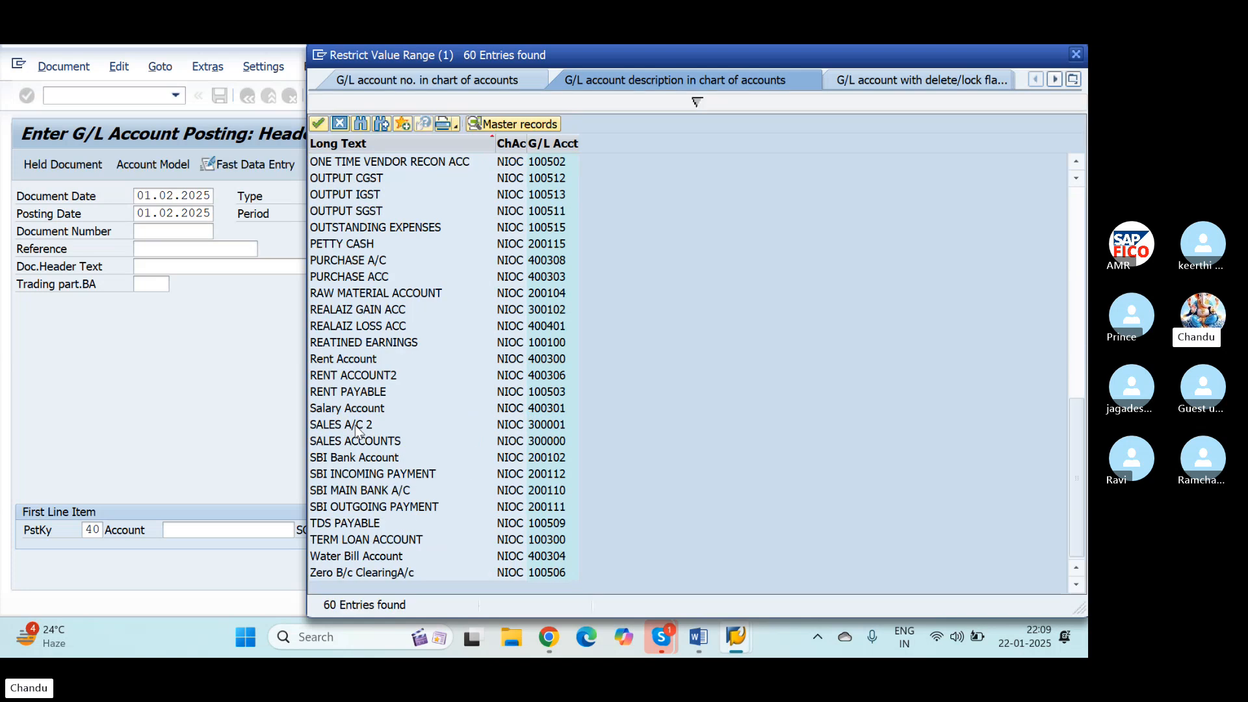
click(356, 408)
click(317, 124)
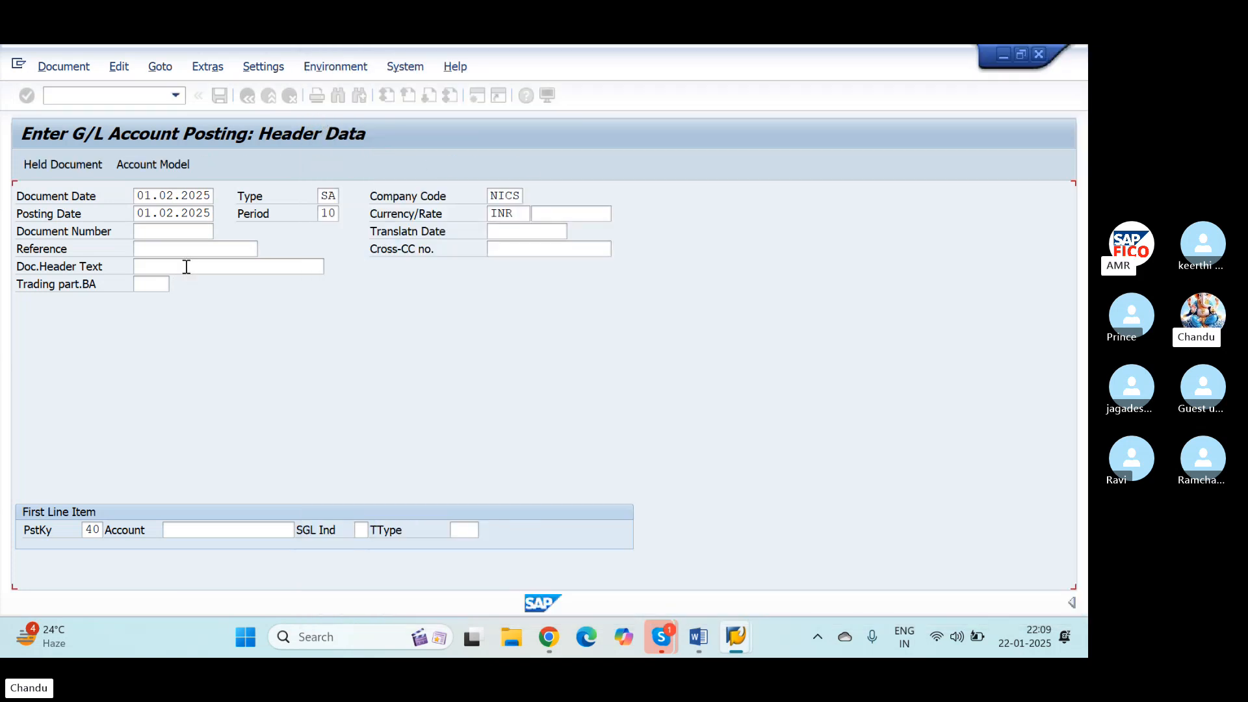
Step: Enter the person's name as the document header text and proceed to the salary debit line item
click(187, 266)
text(AMAR)
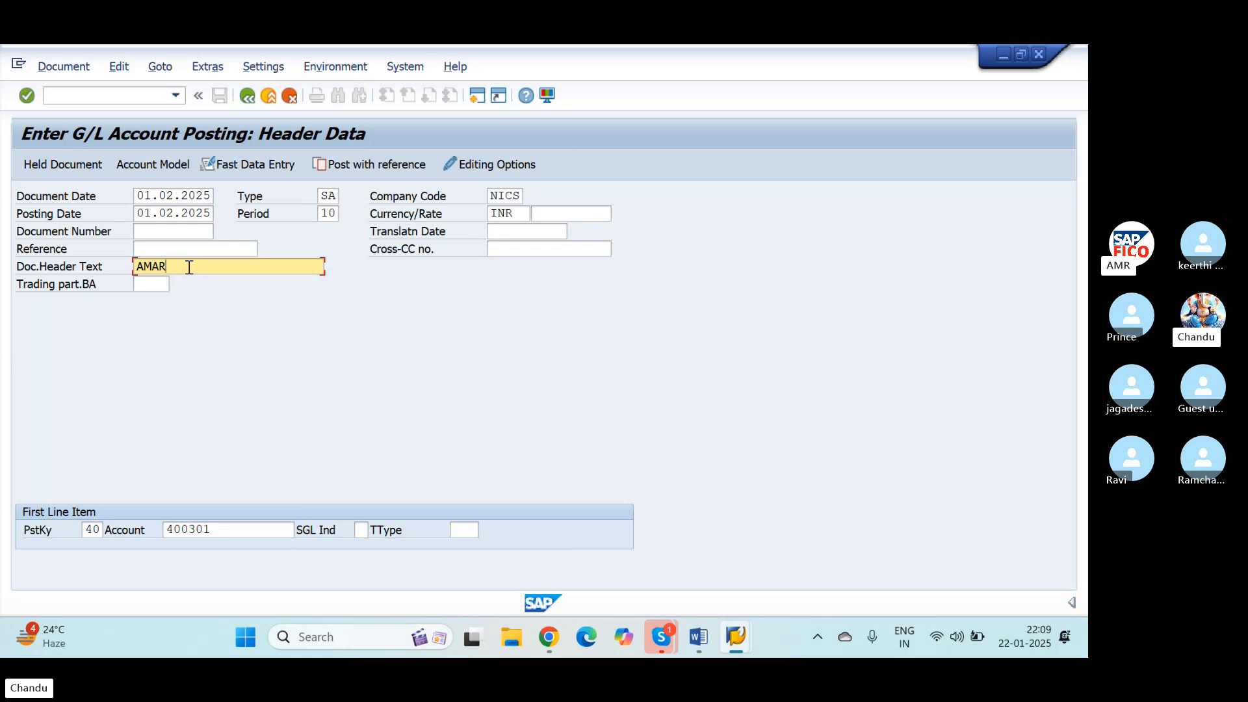
key(Return)
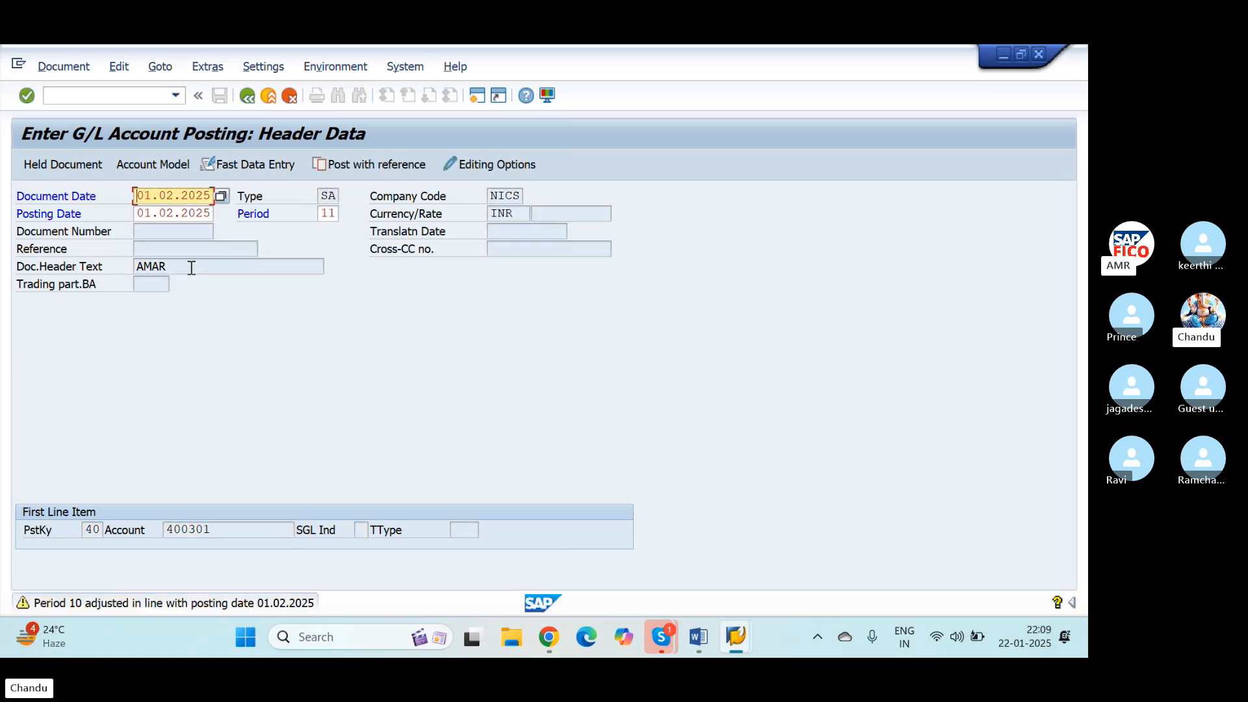
key(Return)
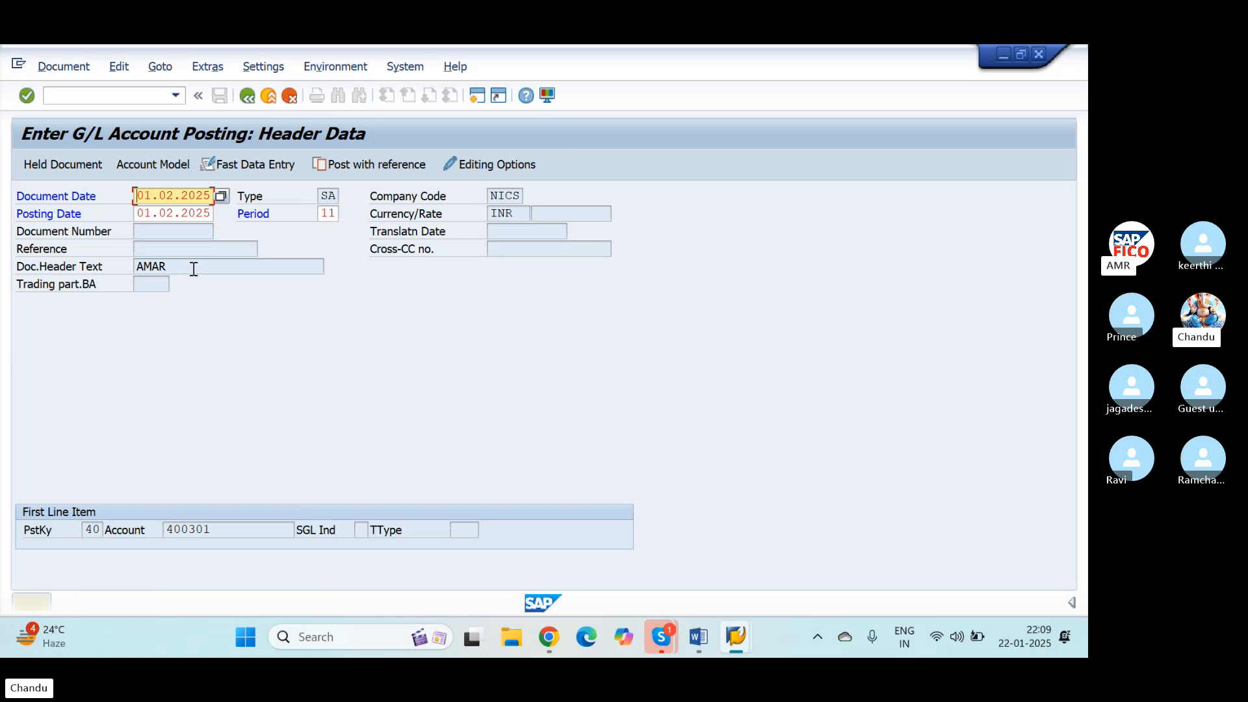
key(Return)
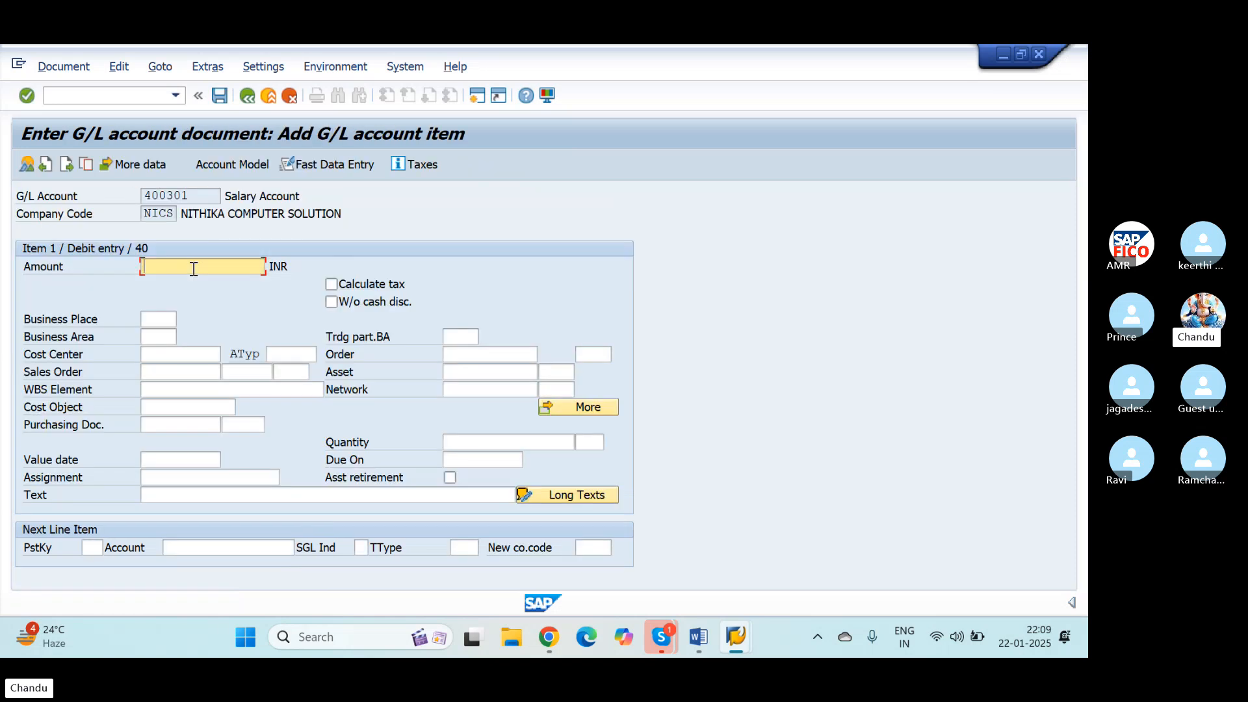
Step: Fill in the salary debit item with an amount of 20000 INR and the text SALARY PAID
text(200)
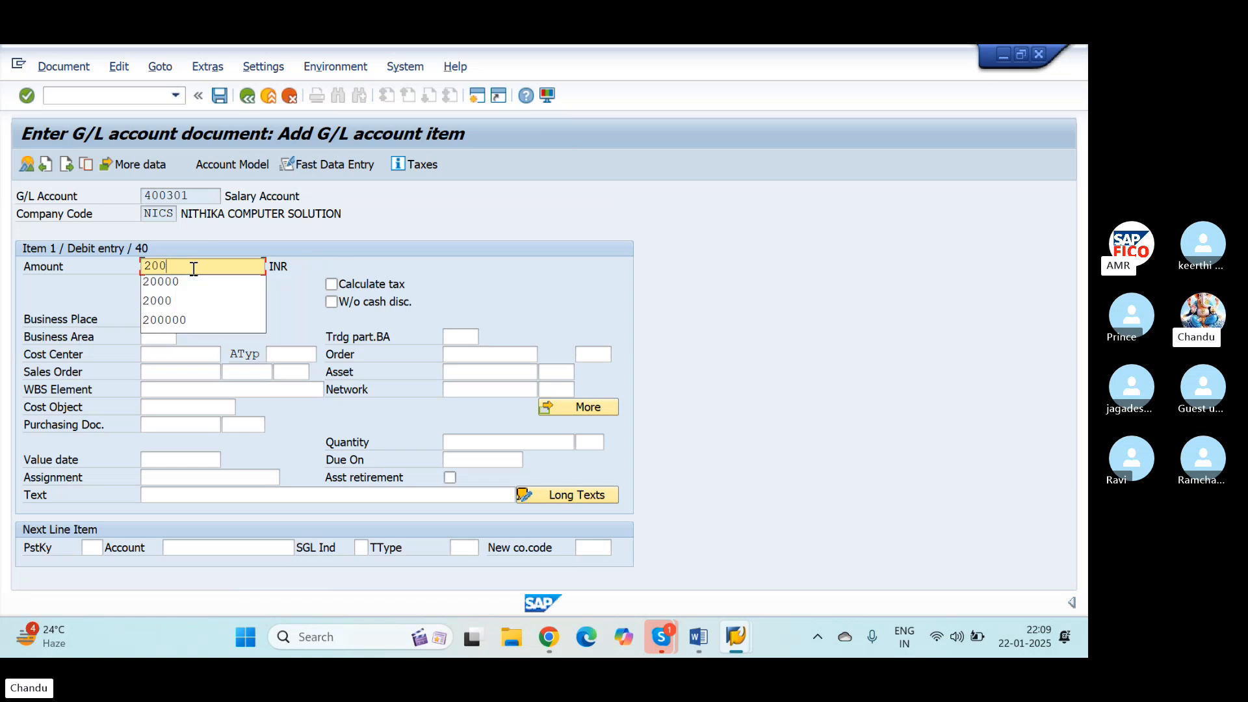
text(00)
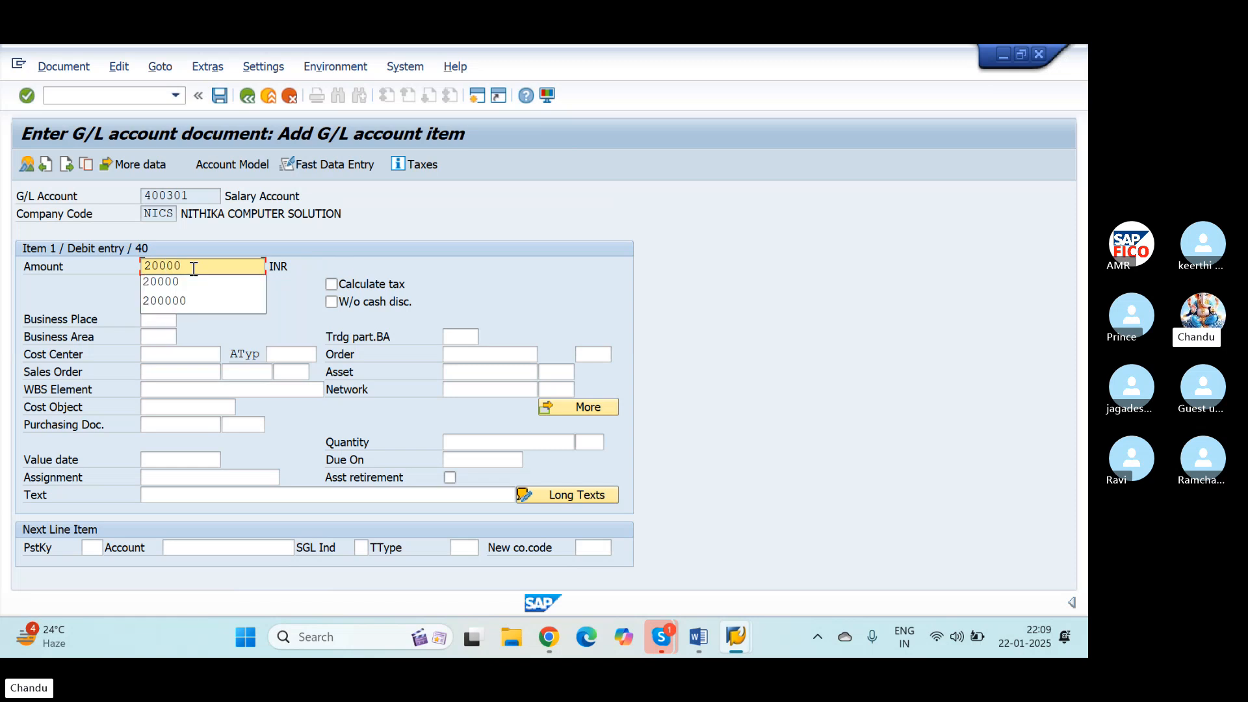
key(Tab)
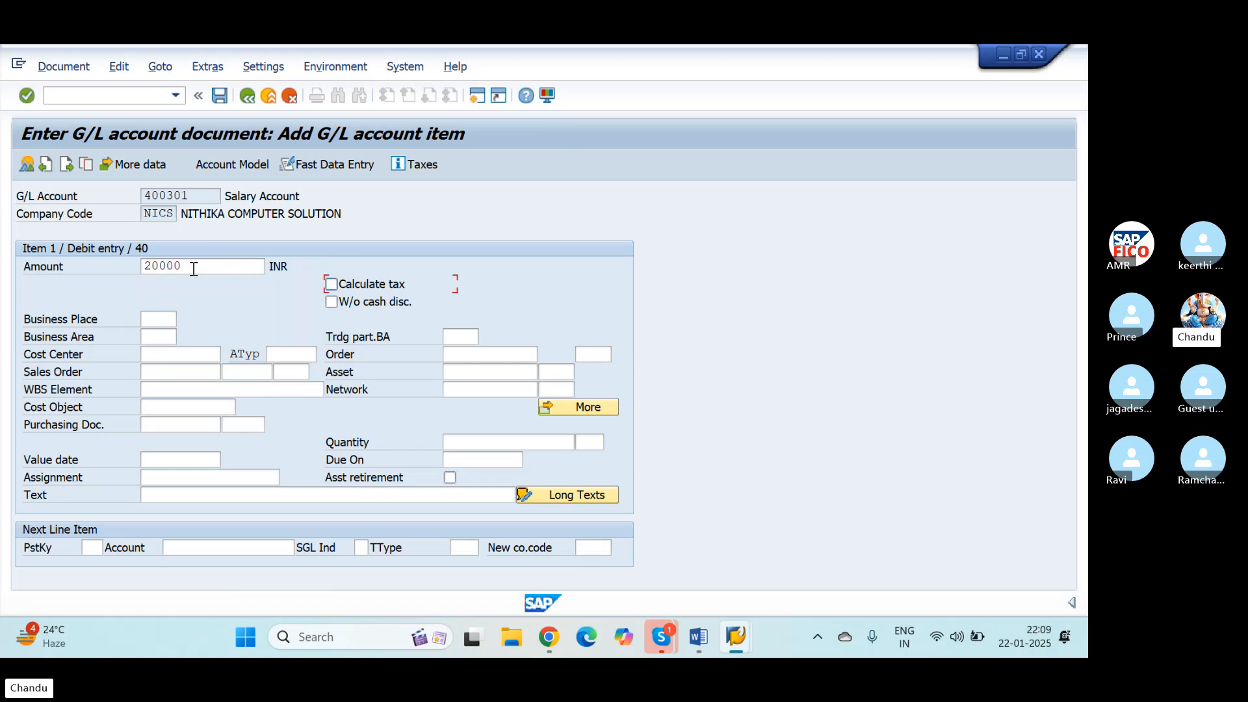
click(202, 492)
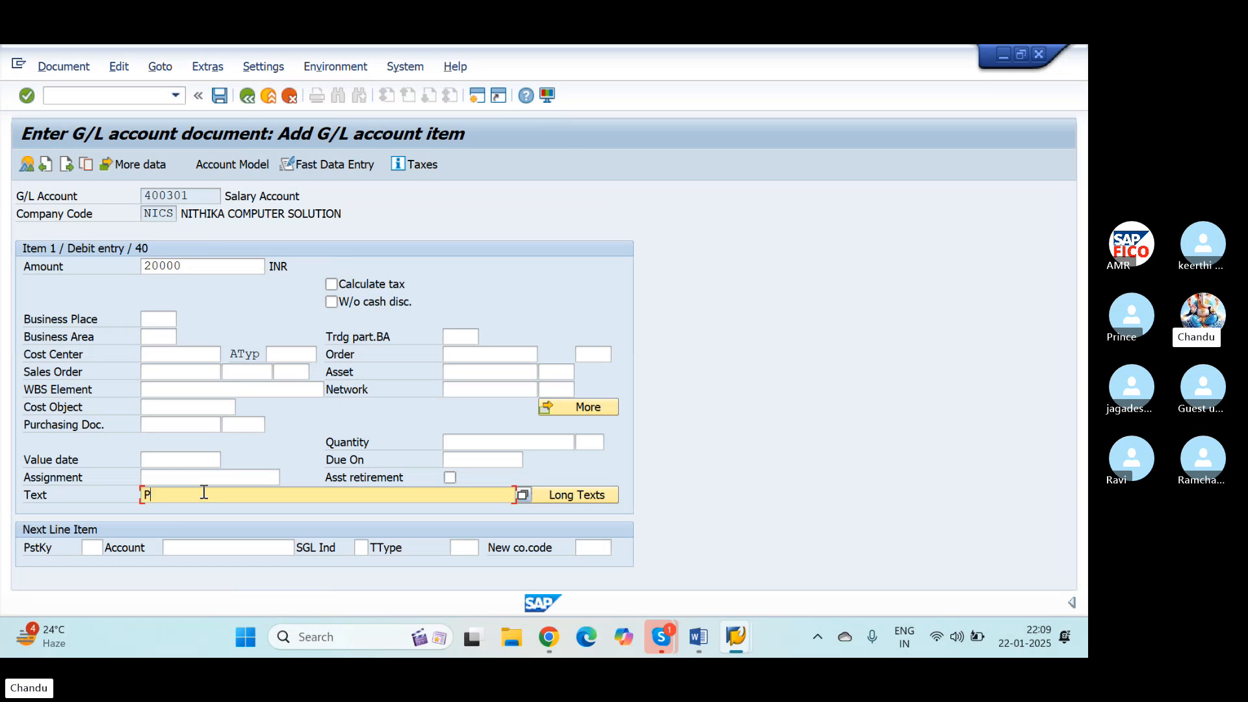
text(P)
key(BackSpace)
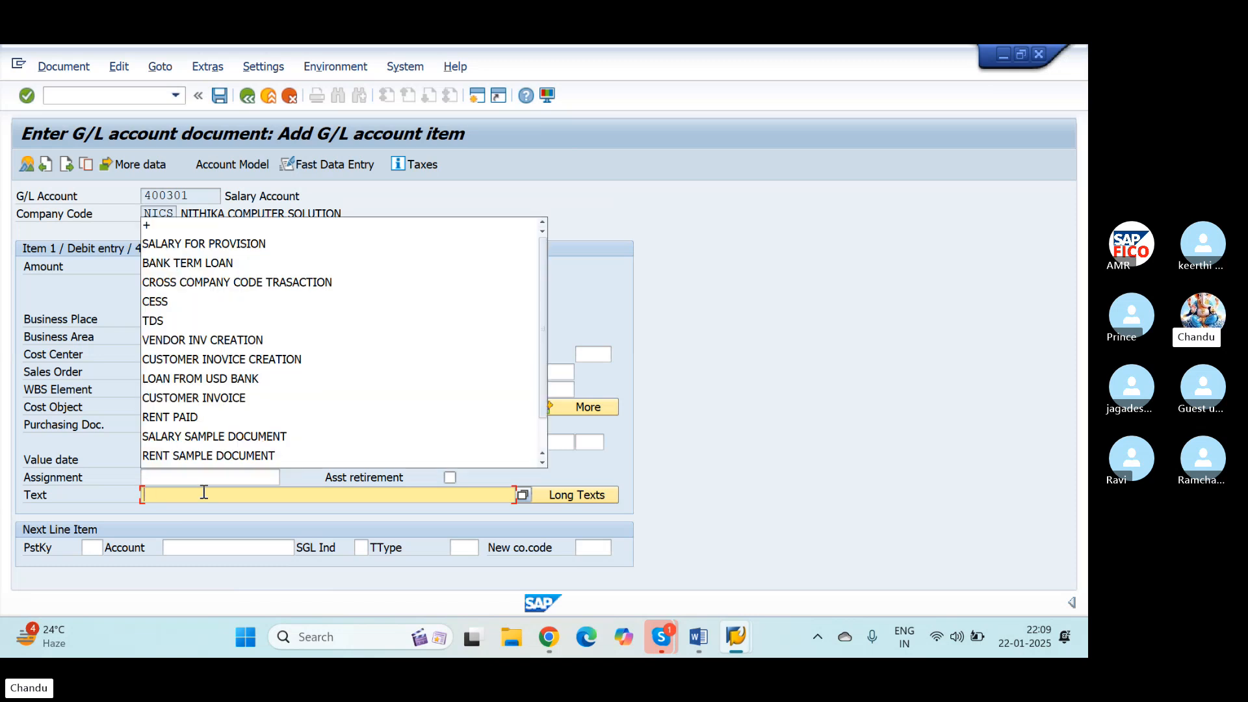
text(SALARY)
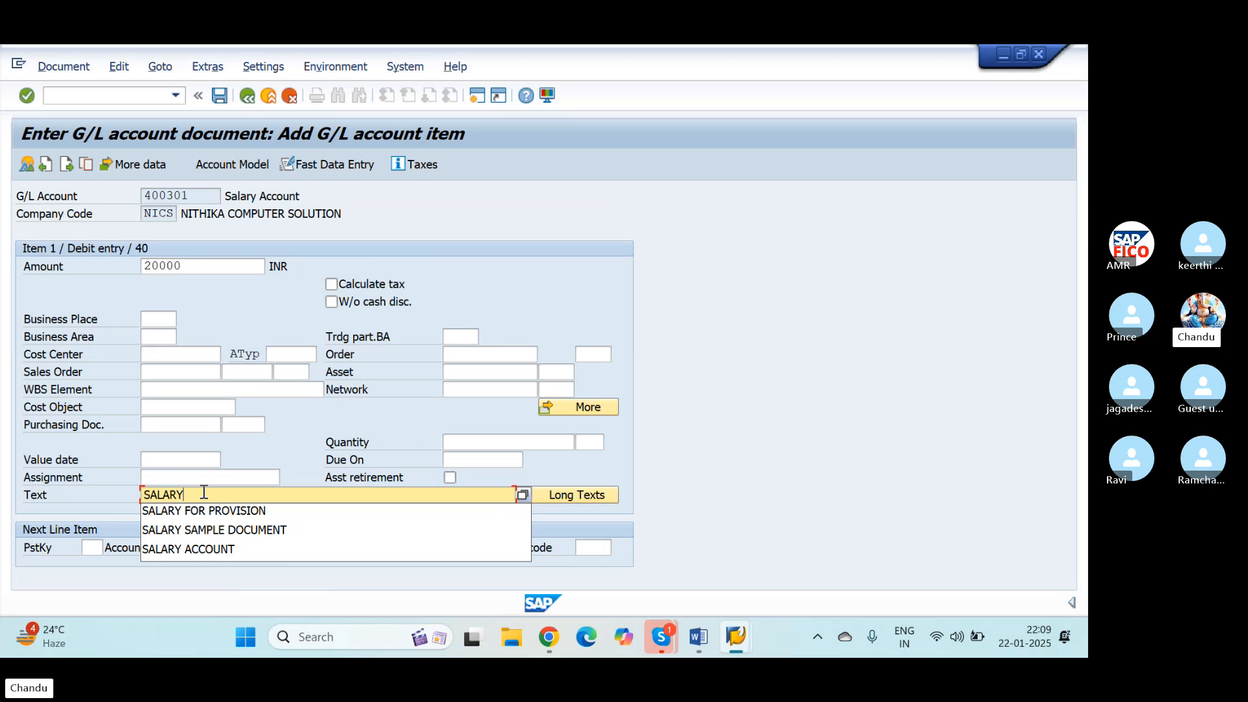
text( PAID)
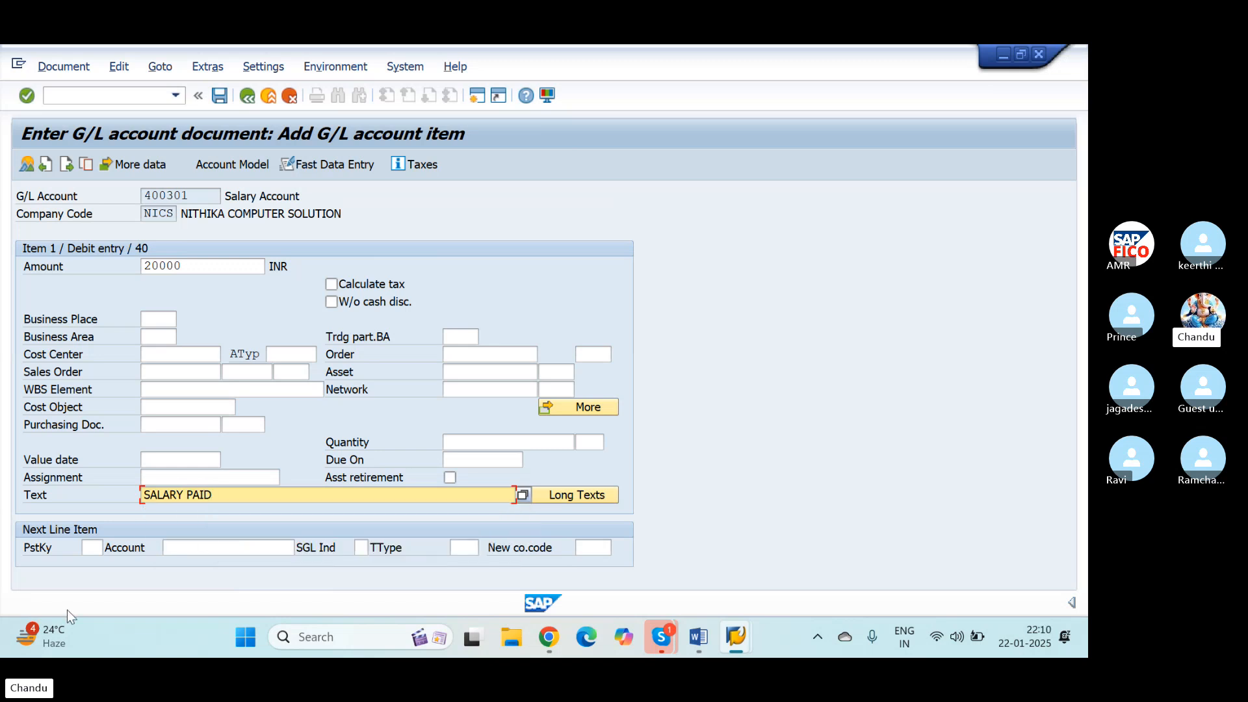
Step: Define the next line item with posting key 50 and look up HDFC Bank Account as its G/L account
click(92, 547)
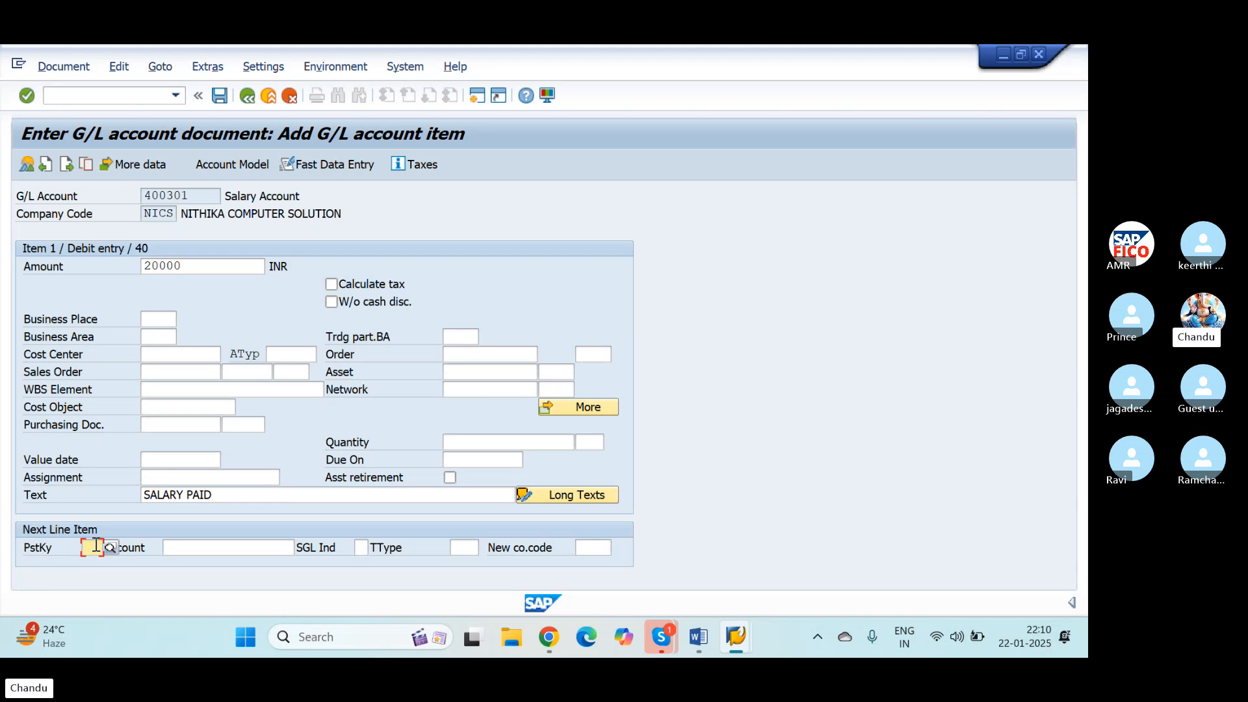
text(50)
key(Down)
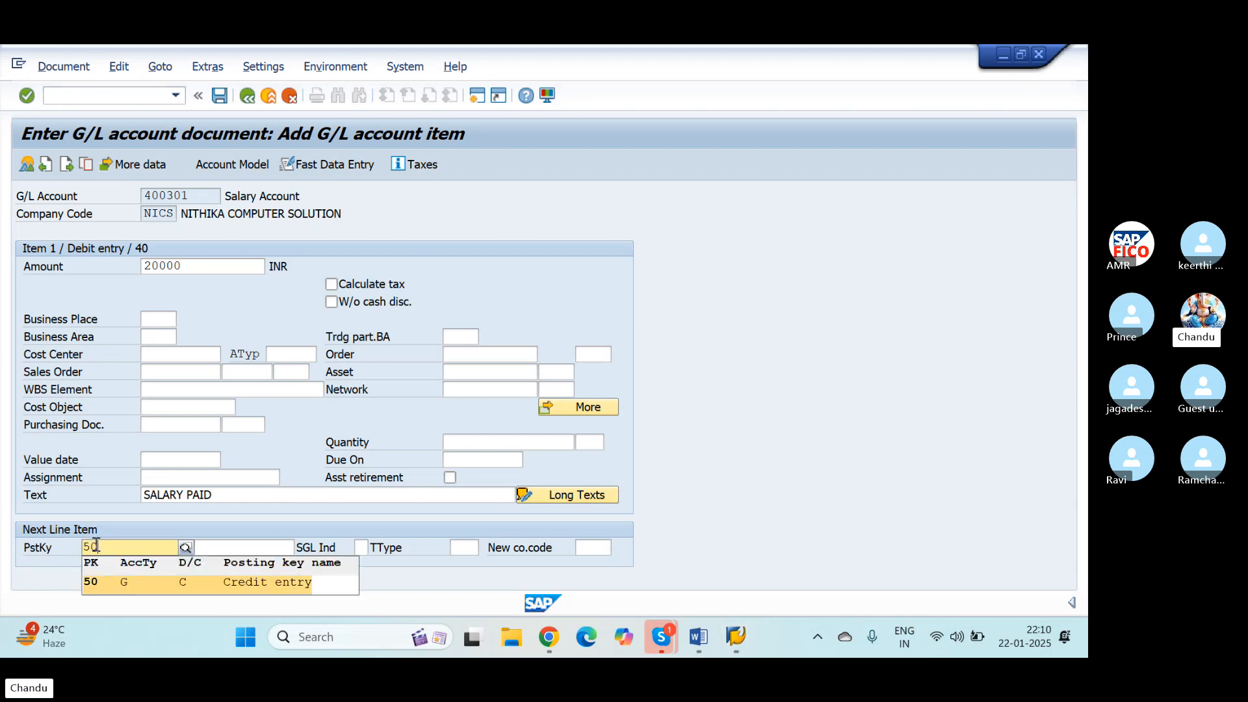
key(Return)
click(210, 546)
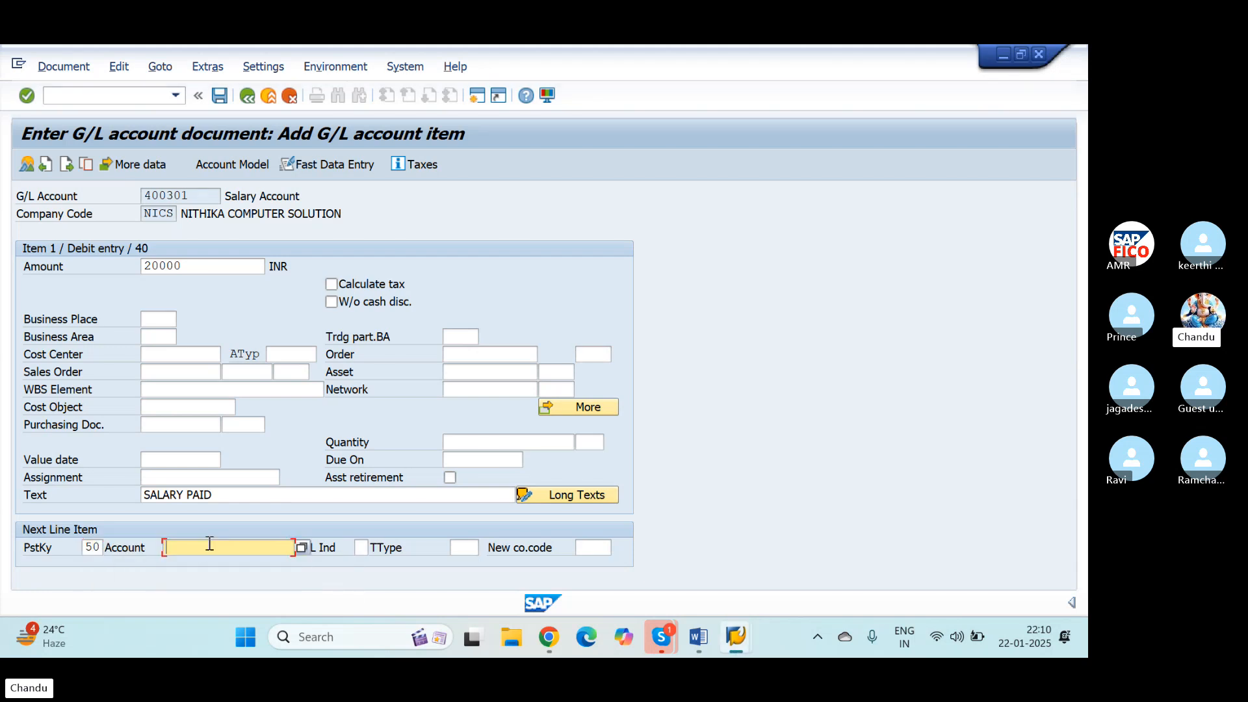
click(303, 549)
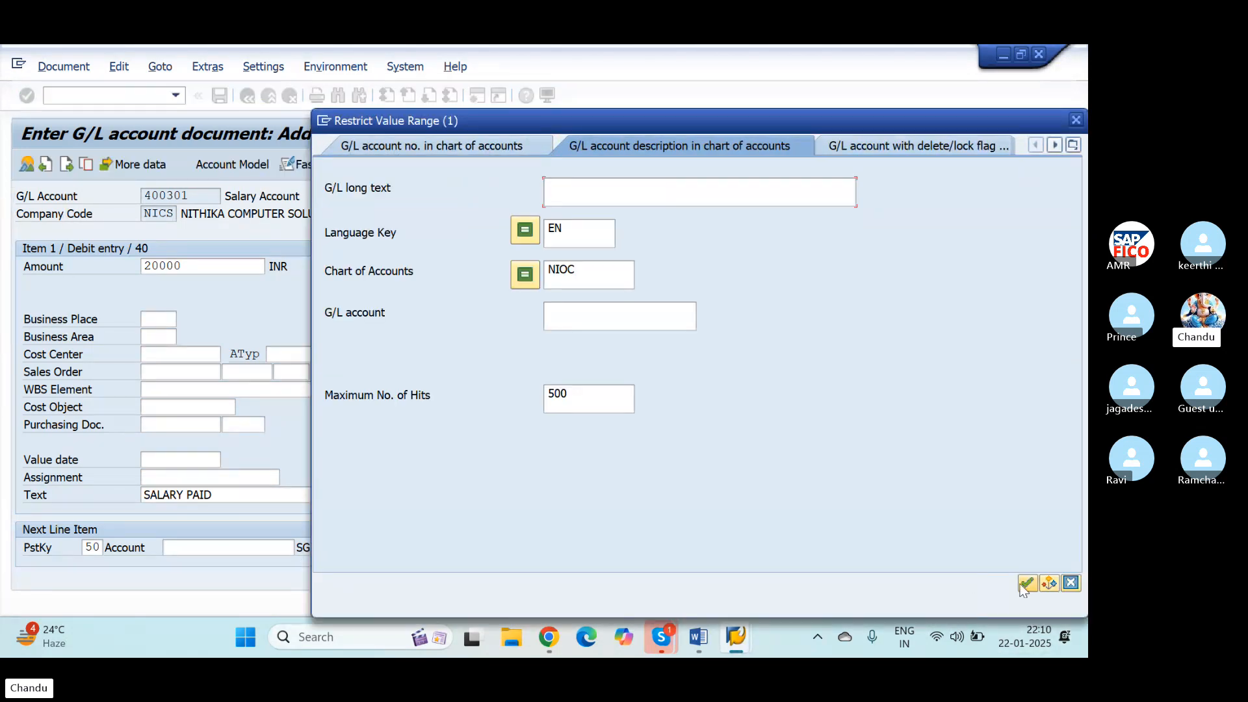
click(1027, 584)
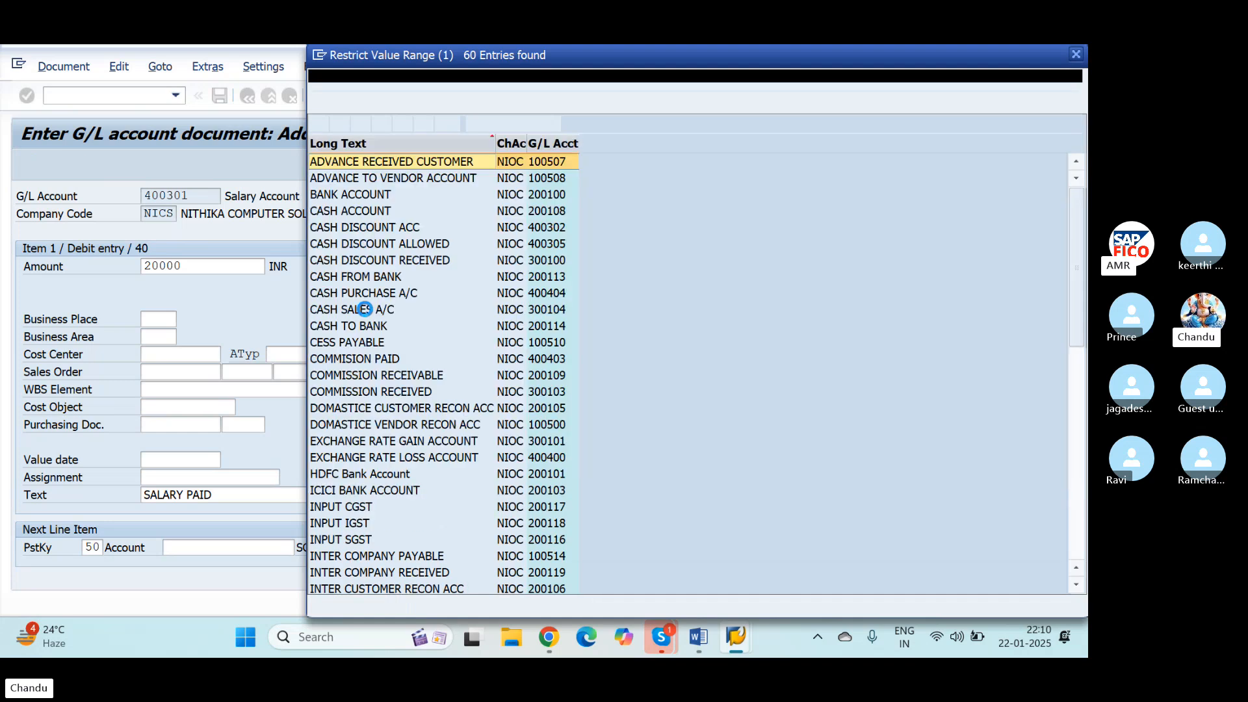
click(345, 476)
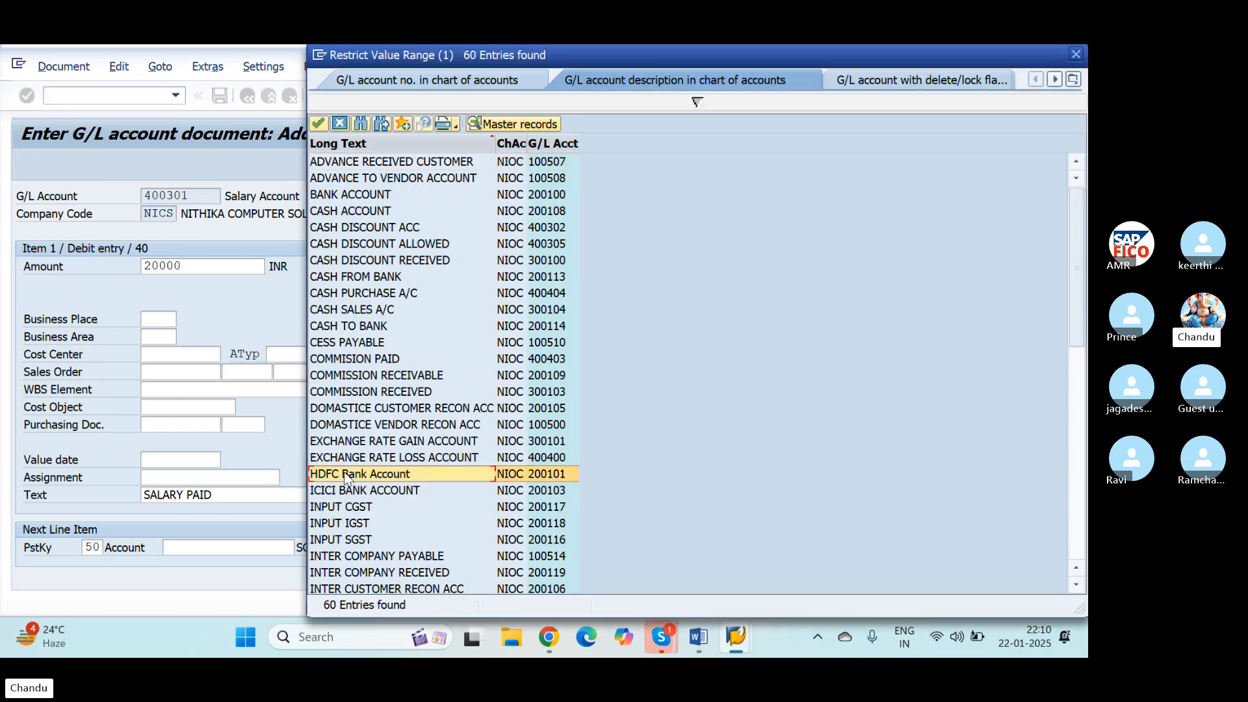
click(319, 124)
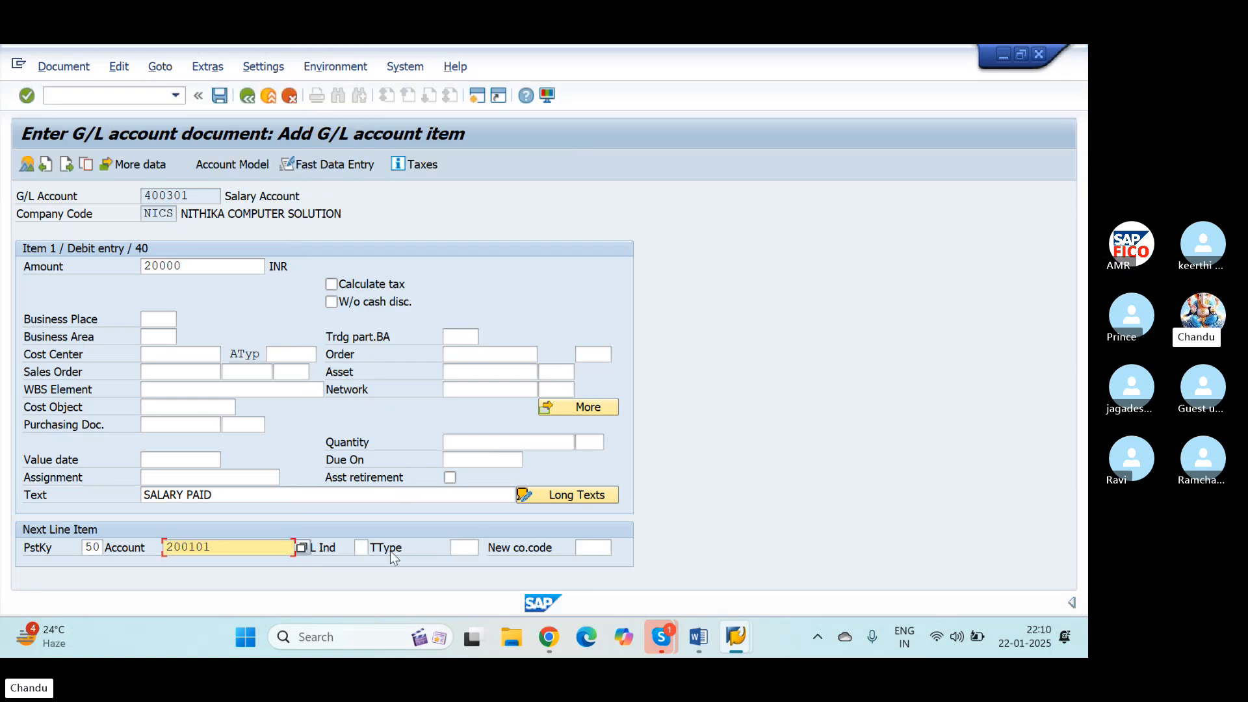
Step: Fill in the HDFC Bank Account credit item using * for the balancing amount and + to copy the text SALARY PAID
key(Return)
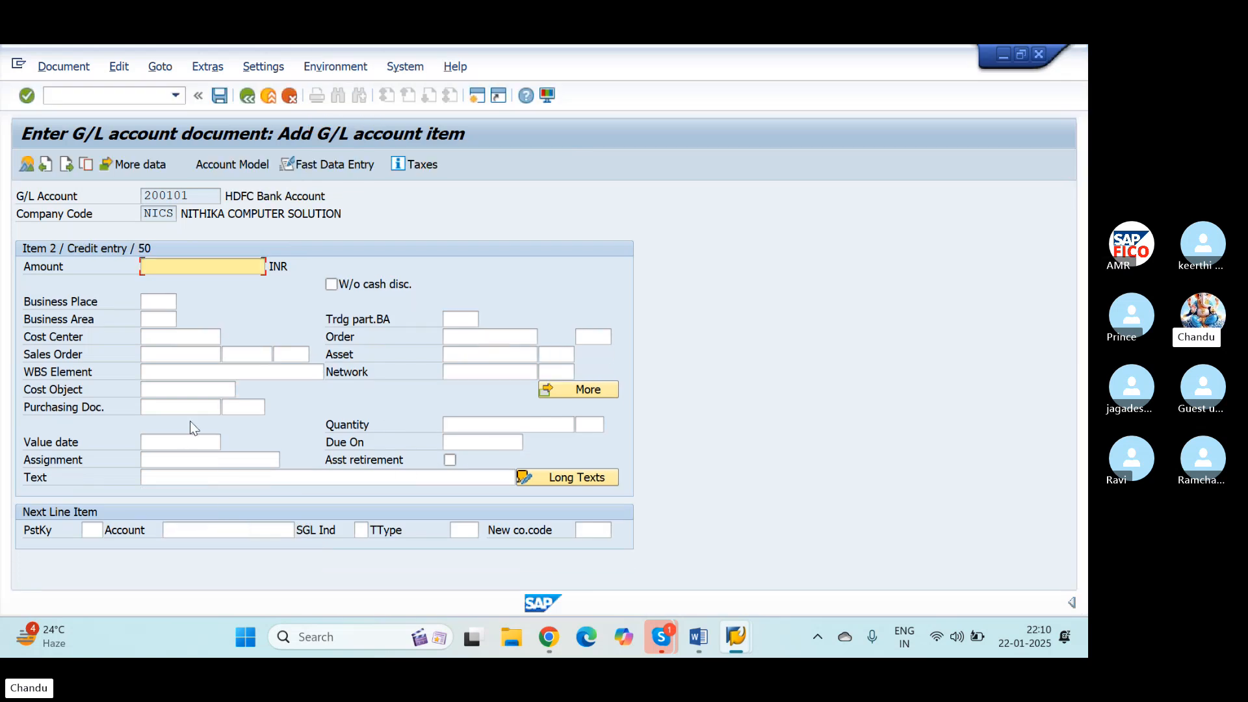
text(*)
click(186, 478)
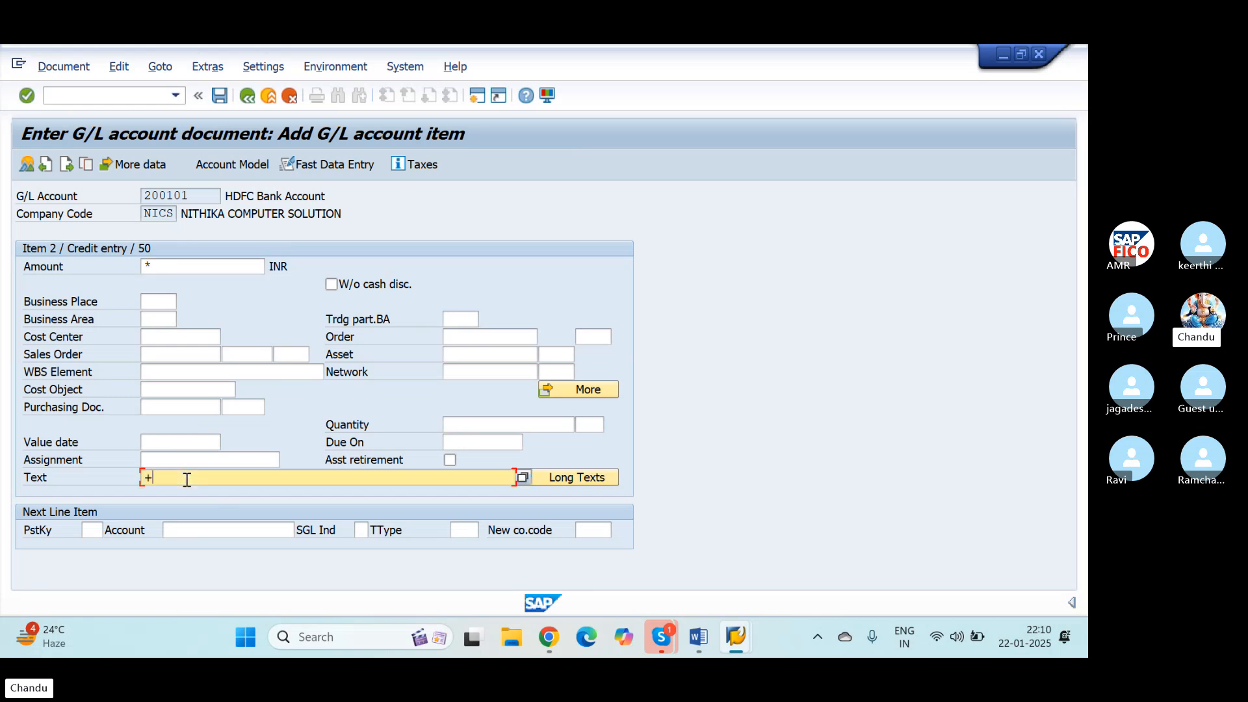
text(+)
key(Return)
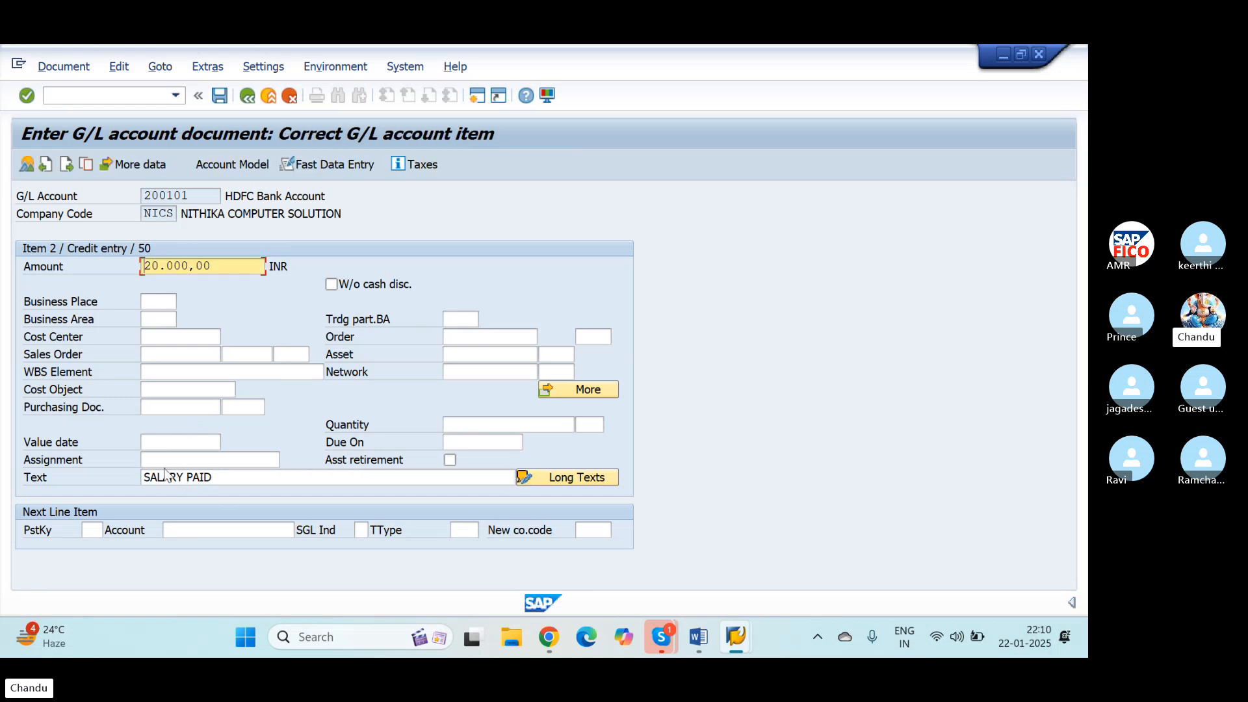
Step: Simulate the salary payment document to check its two line items and post it
click(63, 66)
click(83, 150)
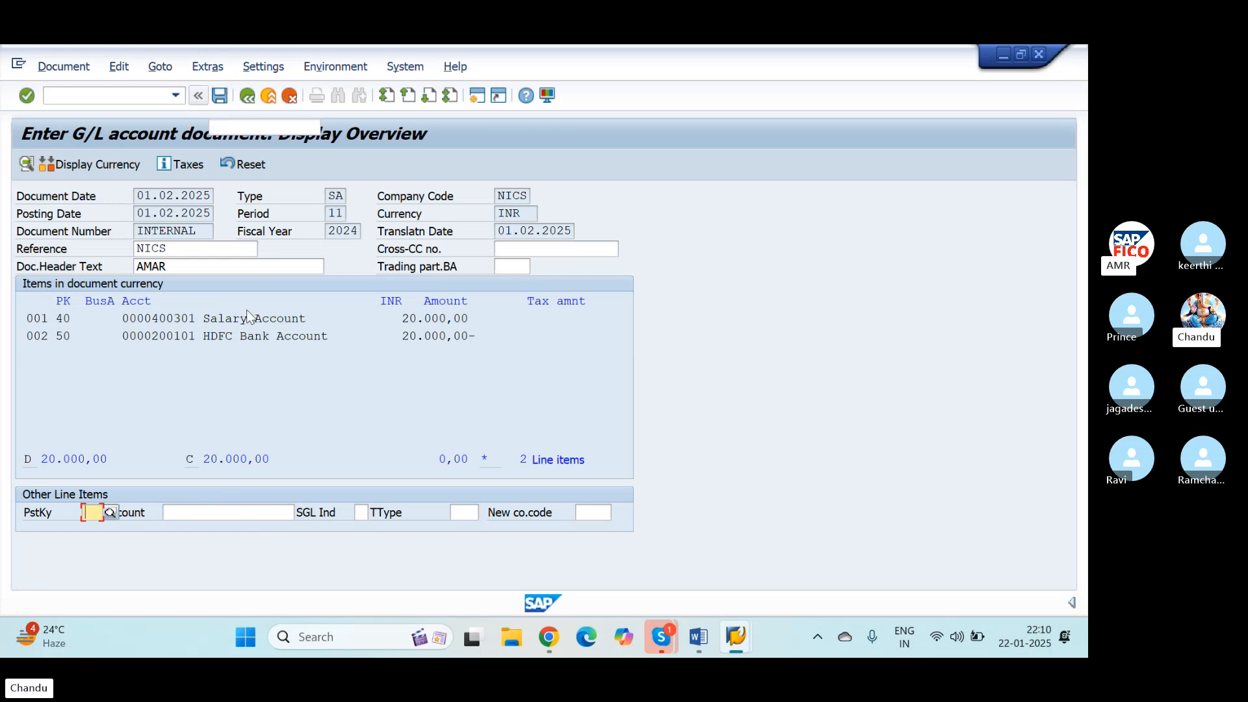
click(220, 96)
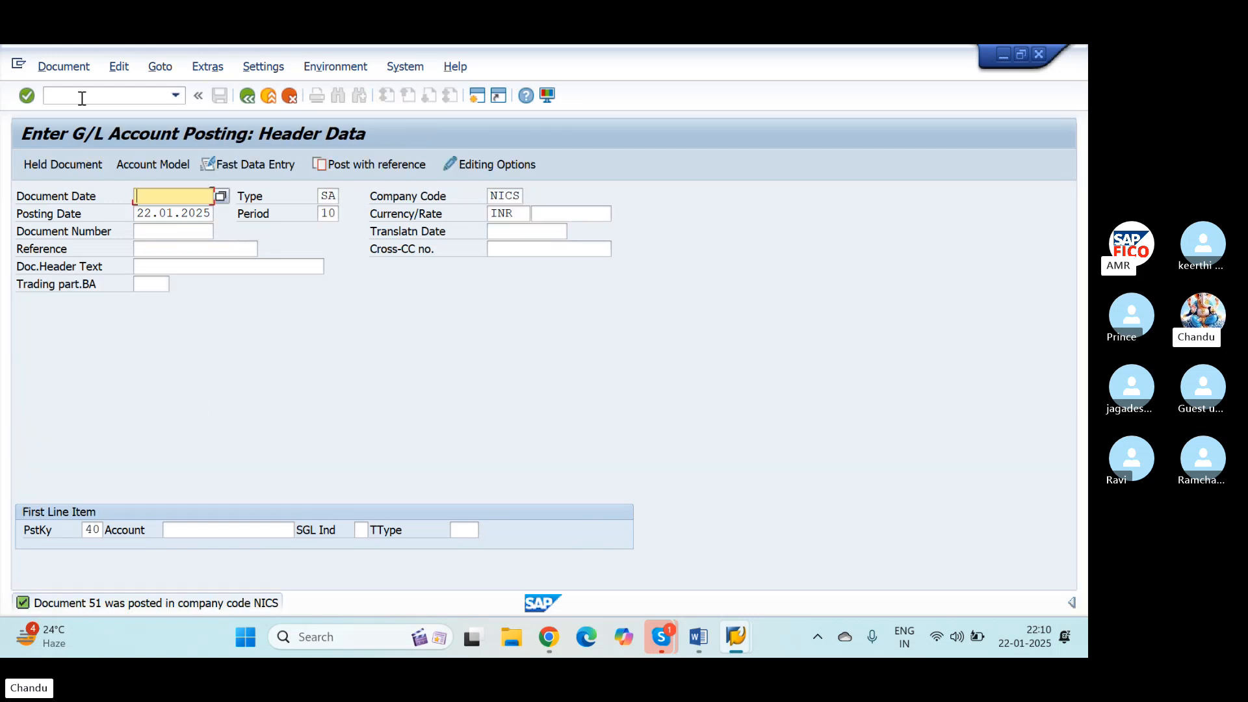
Step: Open the Display Document transaction and list all documents of company code NICS without a document number restriction
click(82, 97)
text(/)
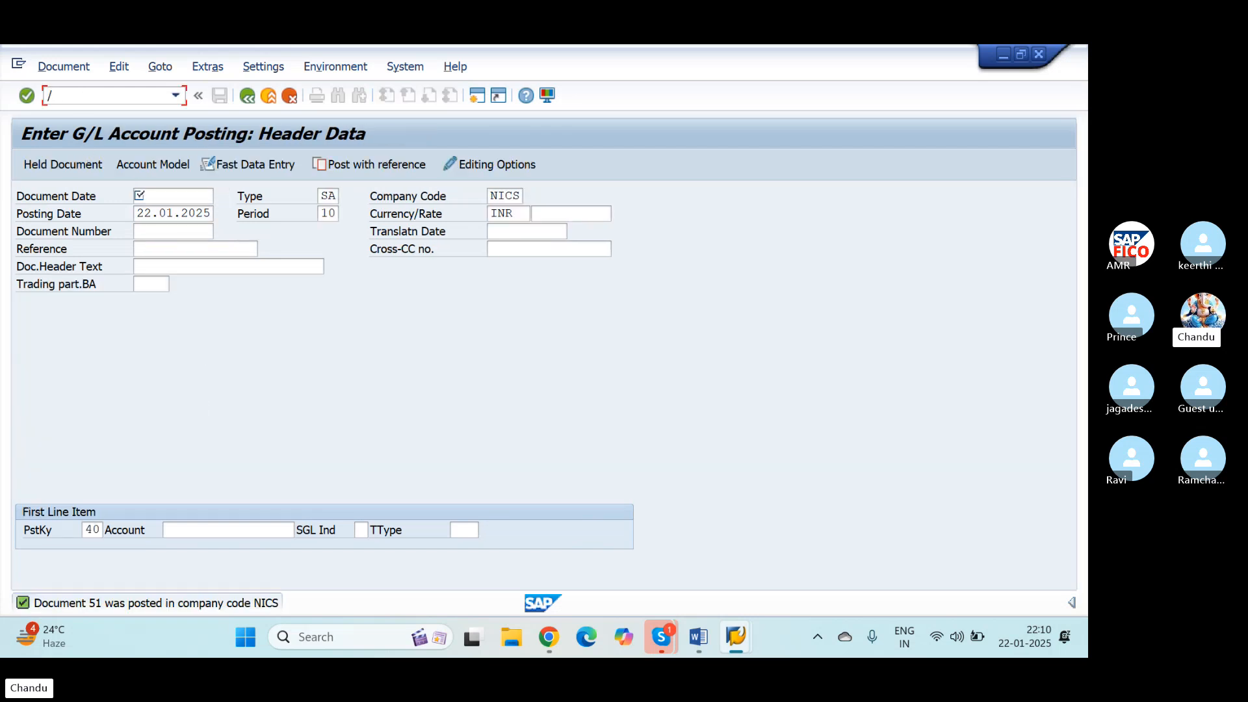
text(NFB50)
key(Return)
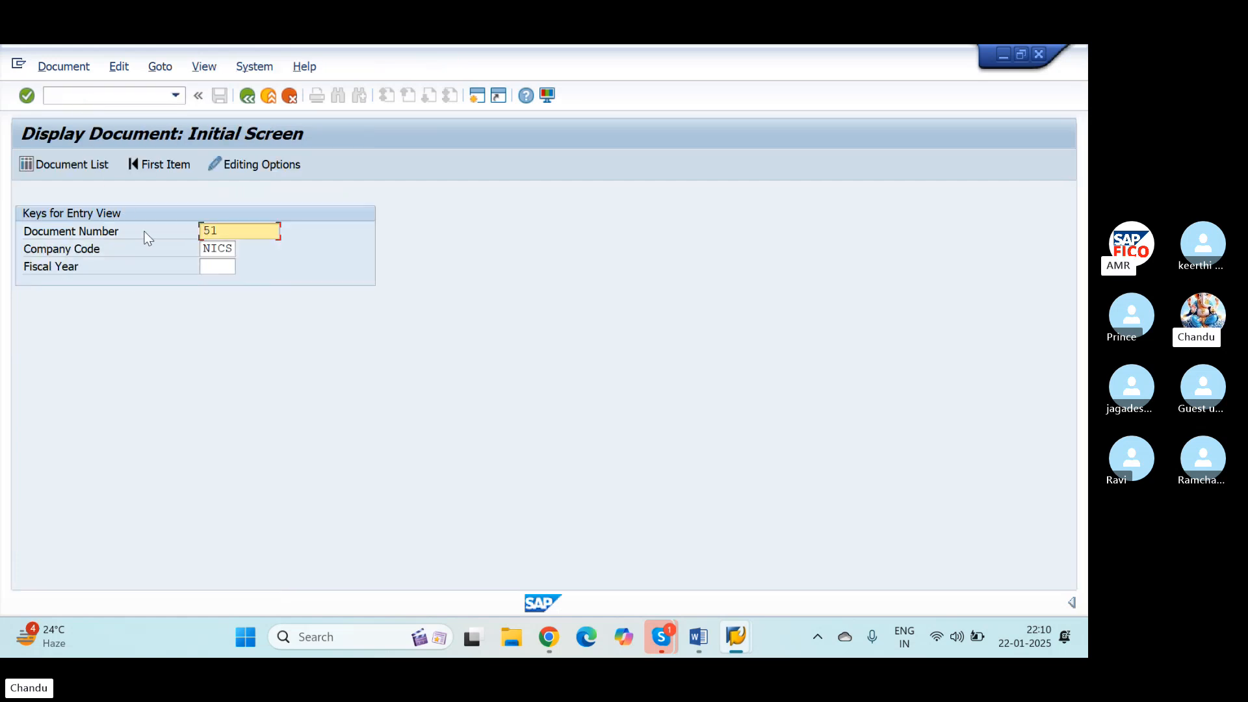
key(Delete)
key(Delete)
click(87, 163)
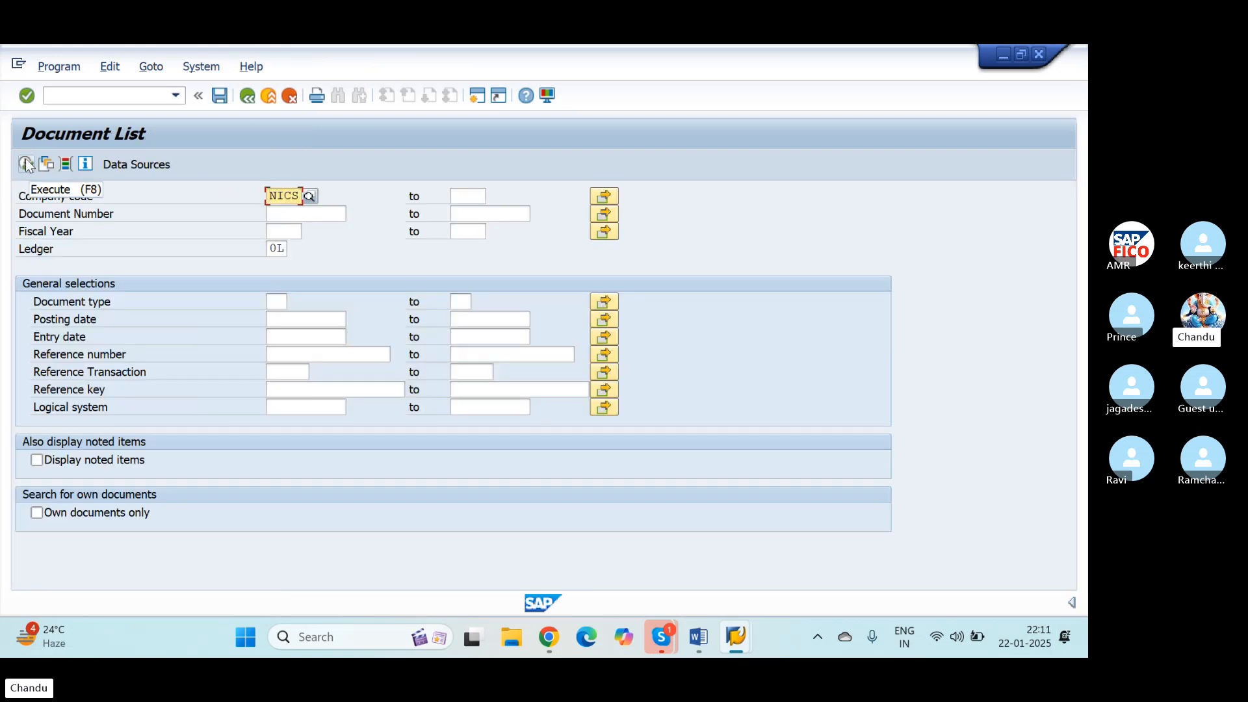
click(27, 163)
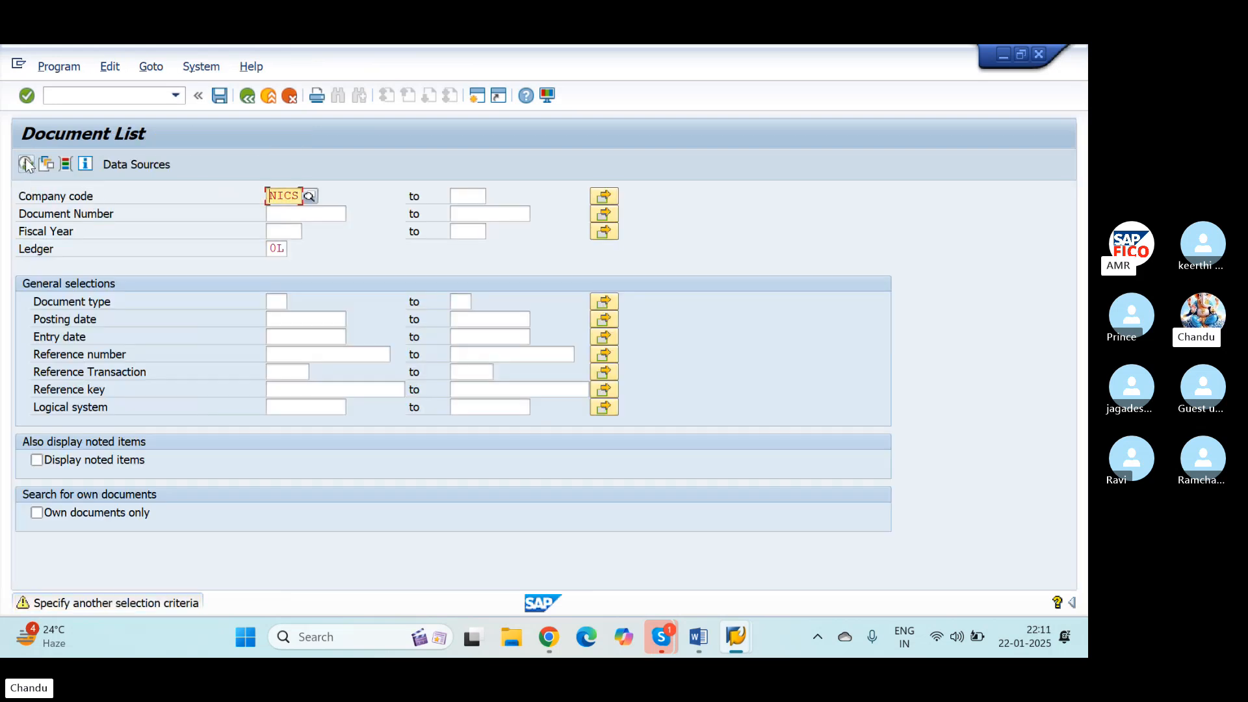
click(26, 164)
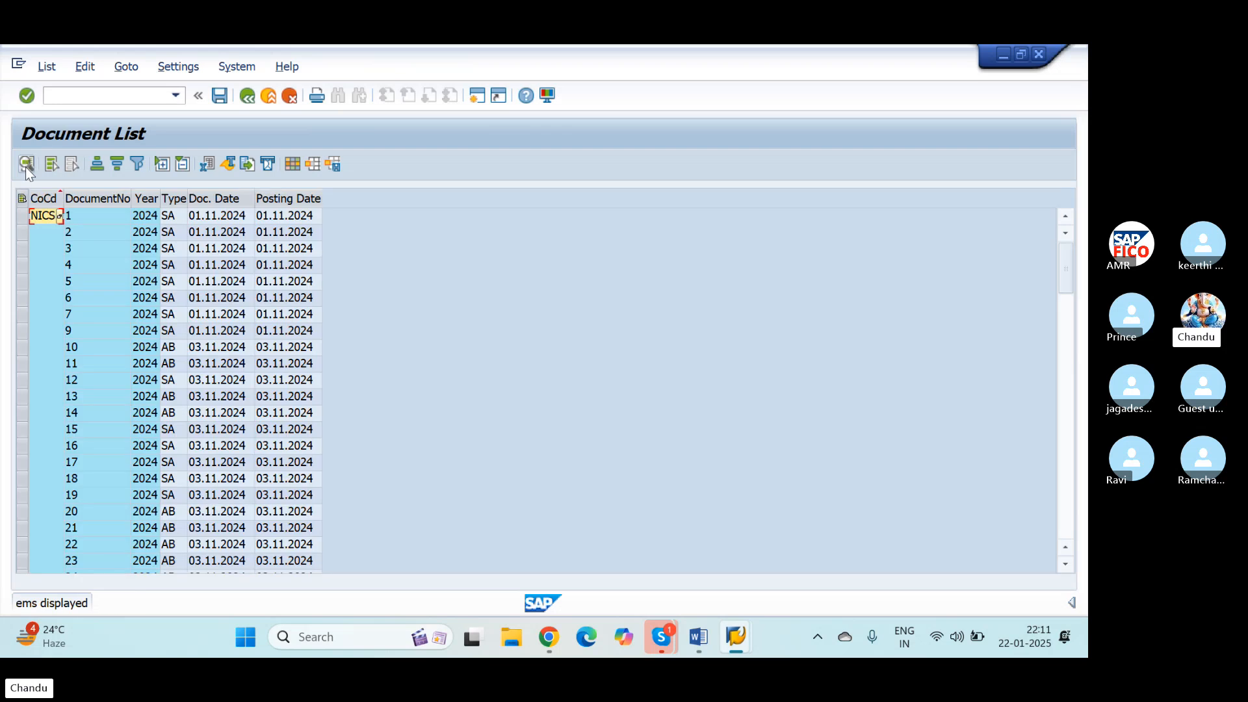
Step: Find document 51 in the document list, view its data entry view and return to the list
click(1065, 474)
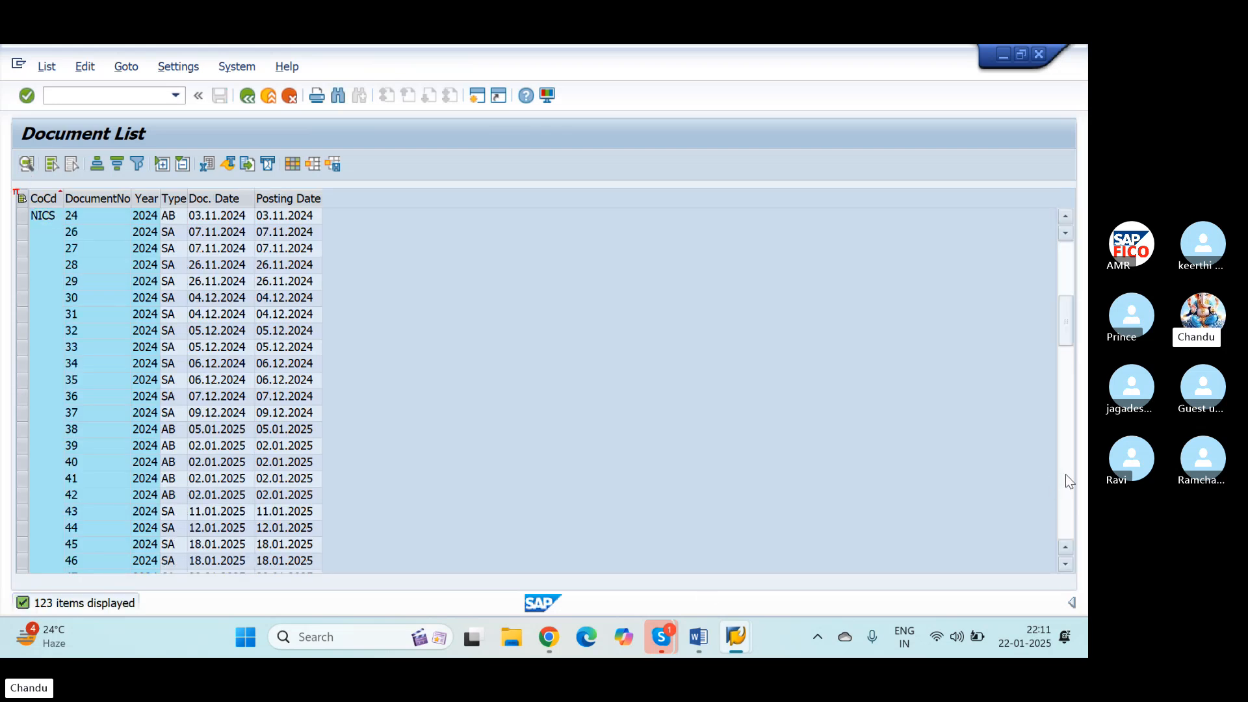
click(1066, 480)
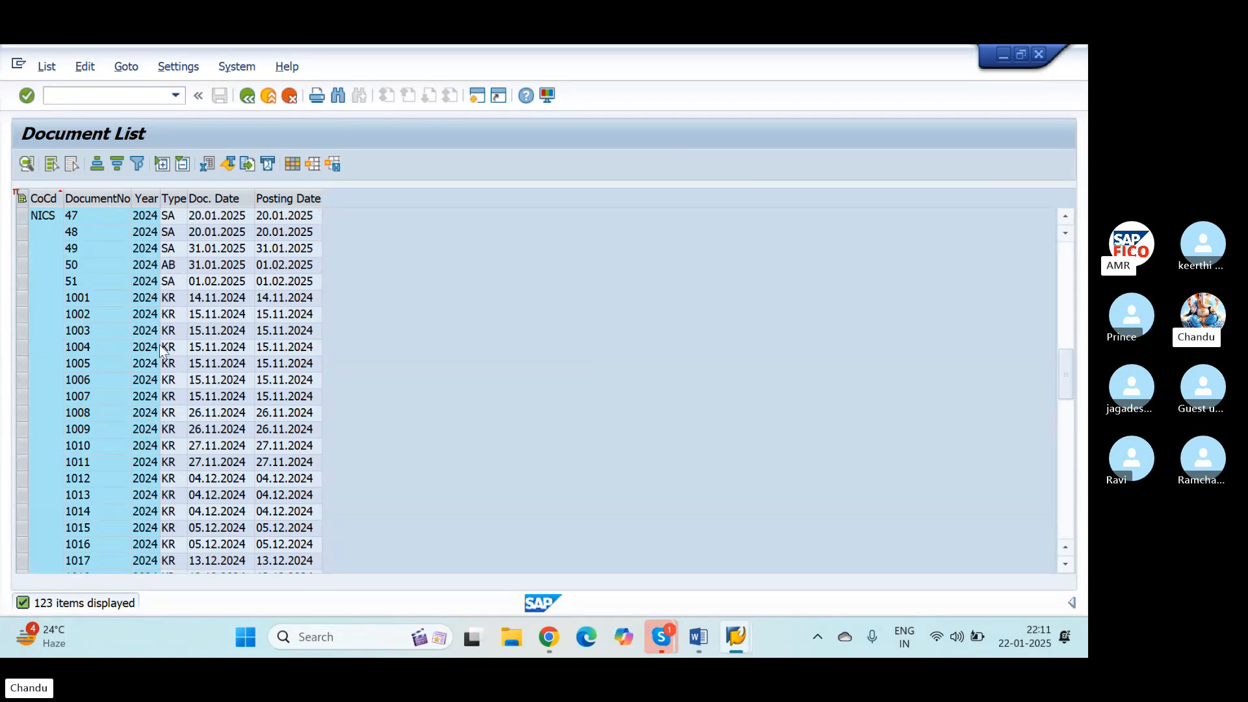
double_click(102, 282)
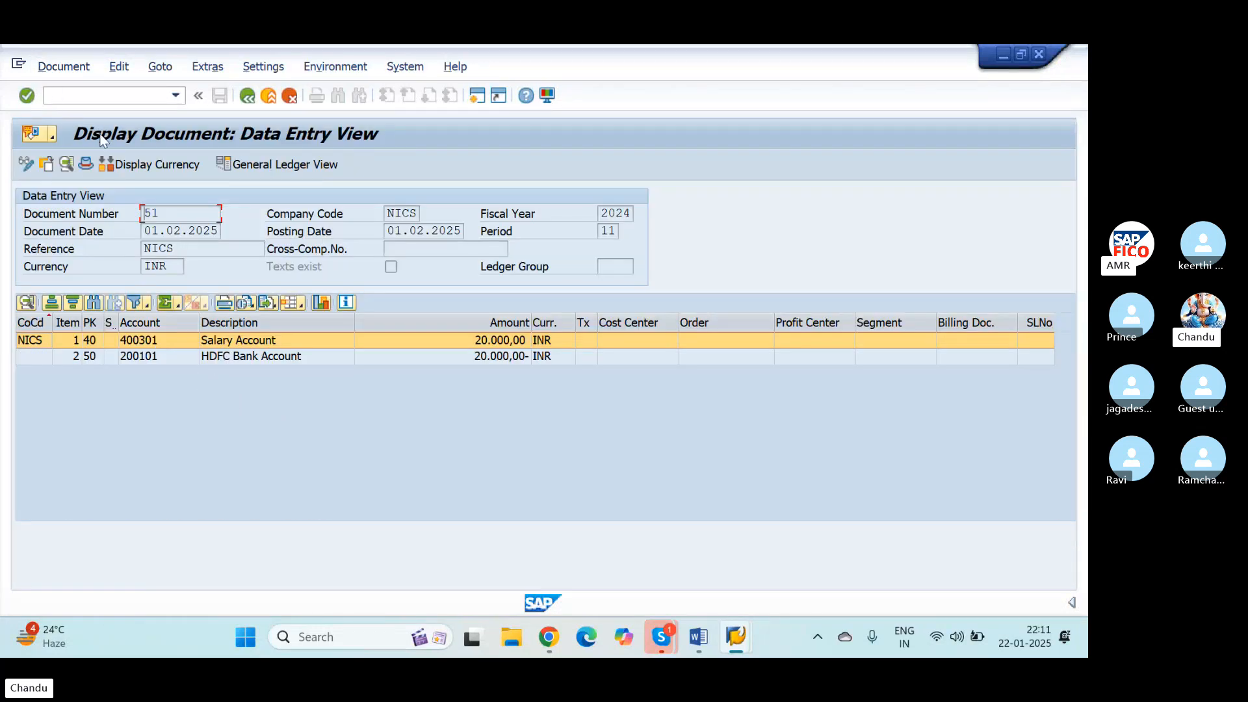
click(247, 97)
click(248, 97)
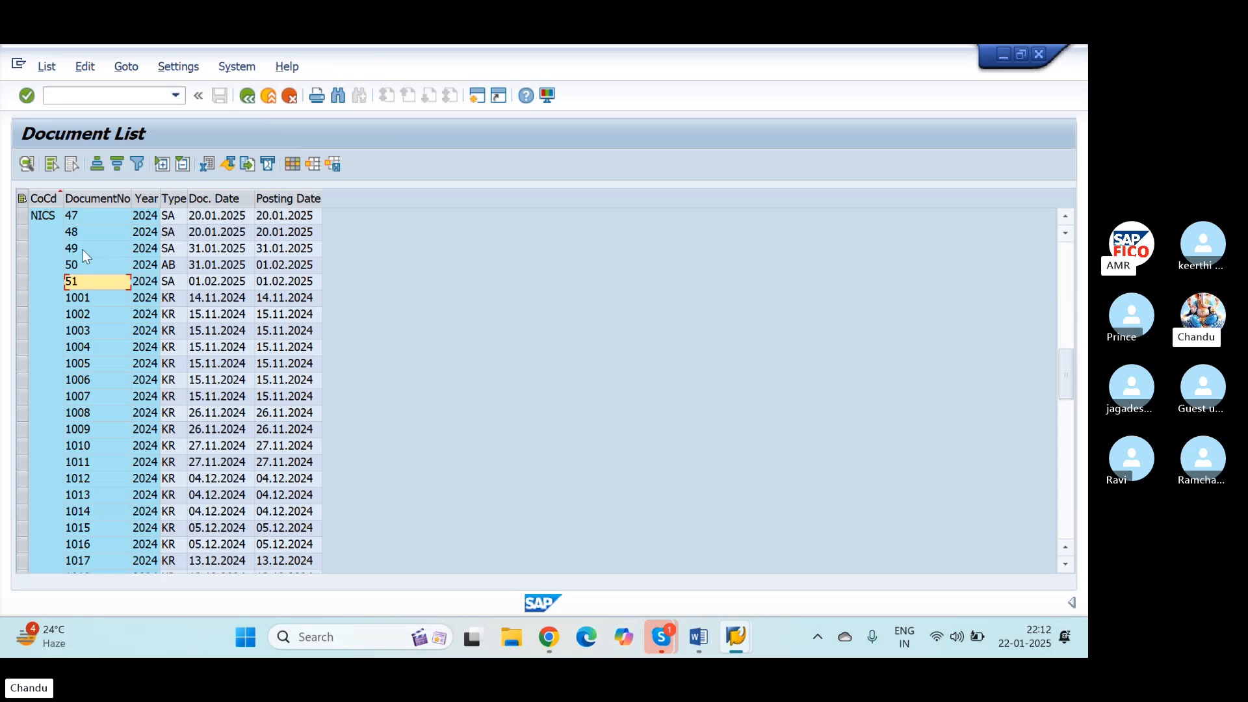
Step: Open the G/L account line item display with FBL3N and choose Salary Account from chart of accounts NIOC as the G/L account
click(98, 96)
text(/NFBL3N)
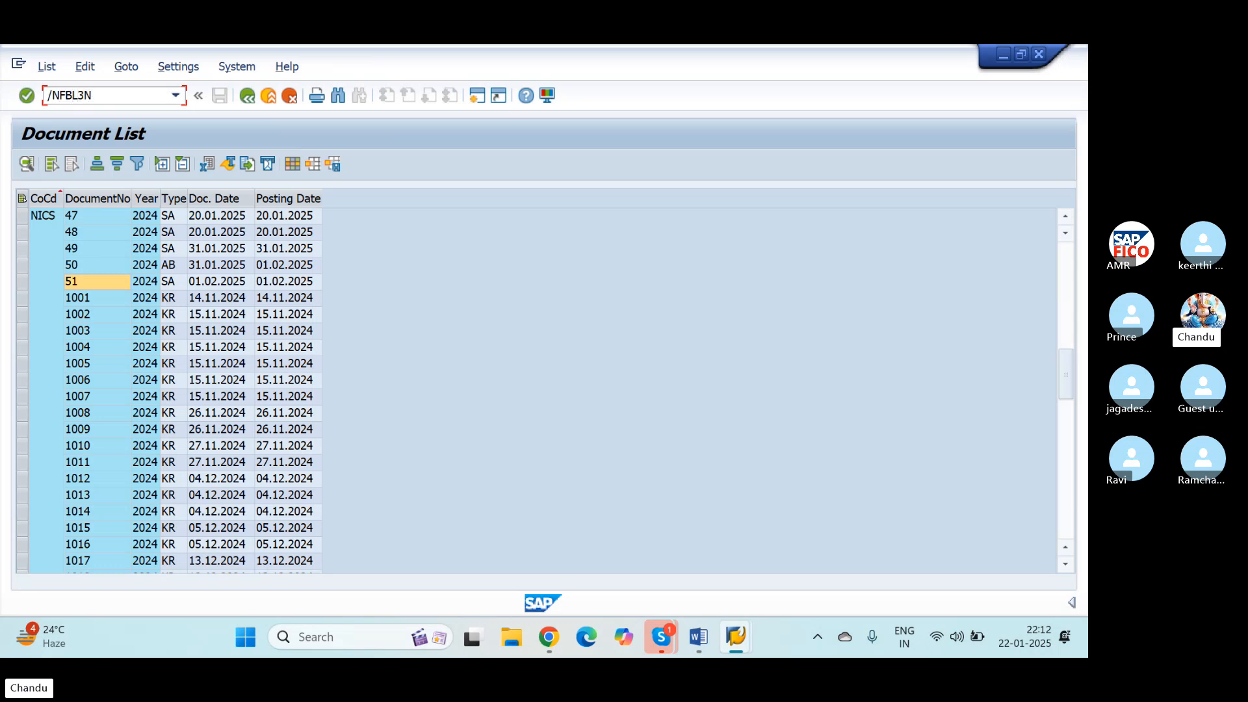
key(Return)
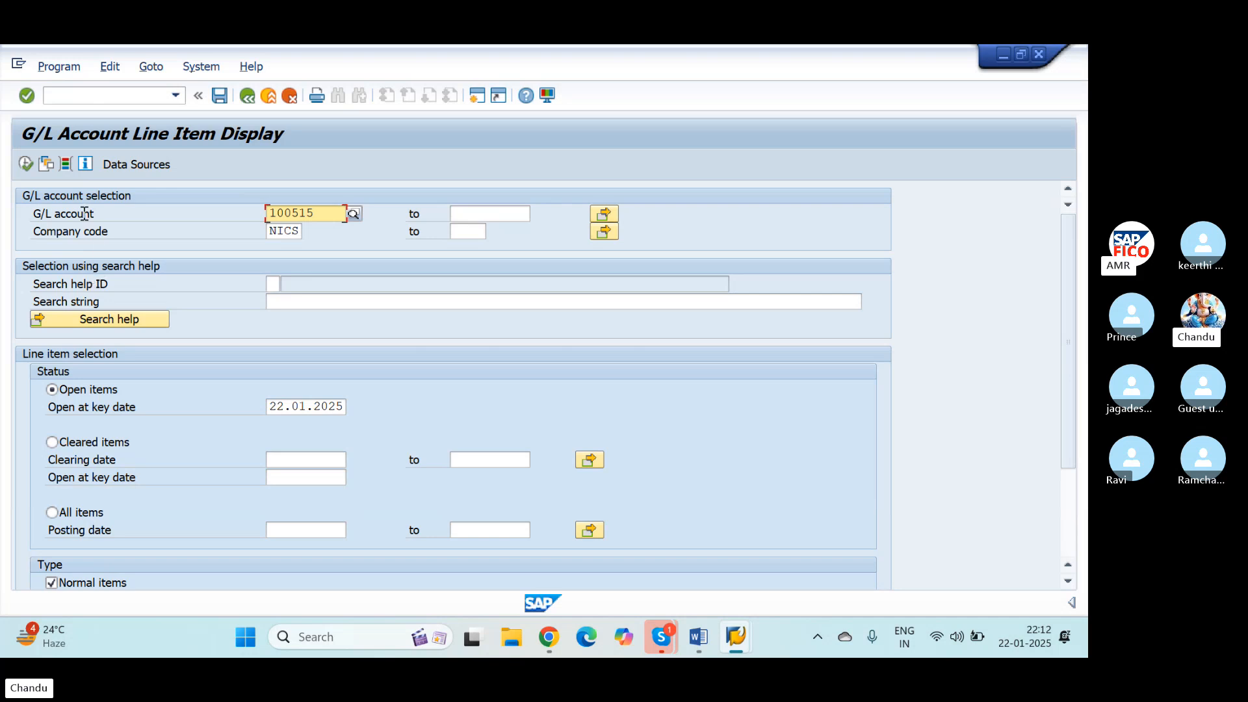
click(356, 213)
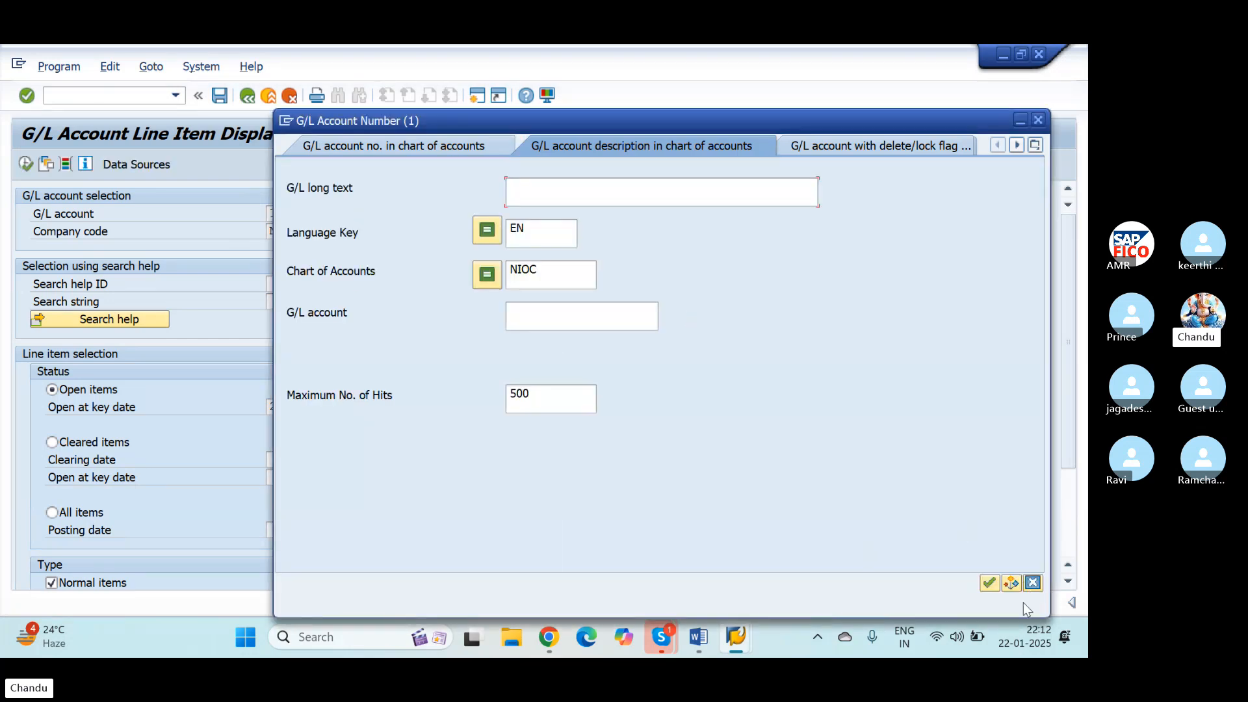
click(989, 584)
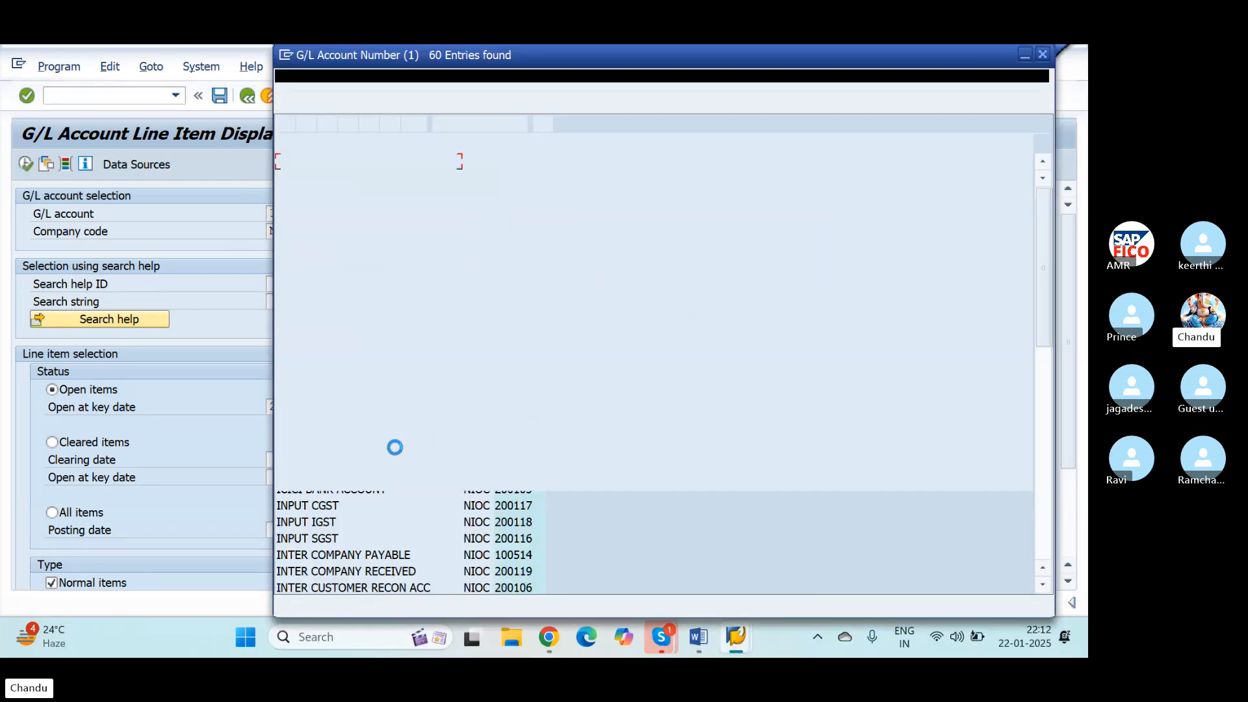
scroll(368, 503, down, 10)
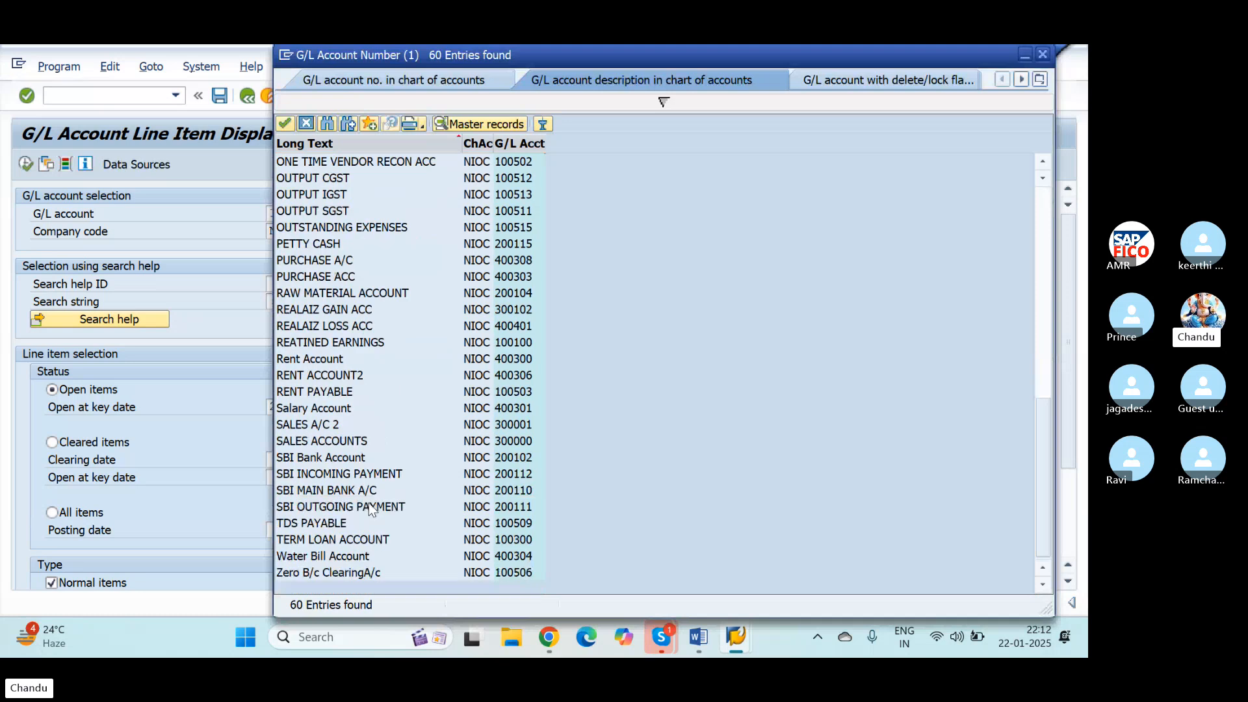
click(312, 409)
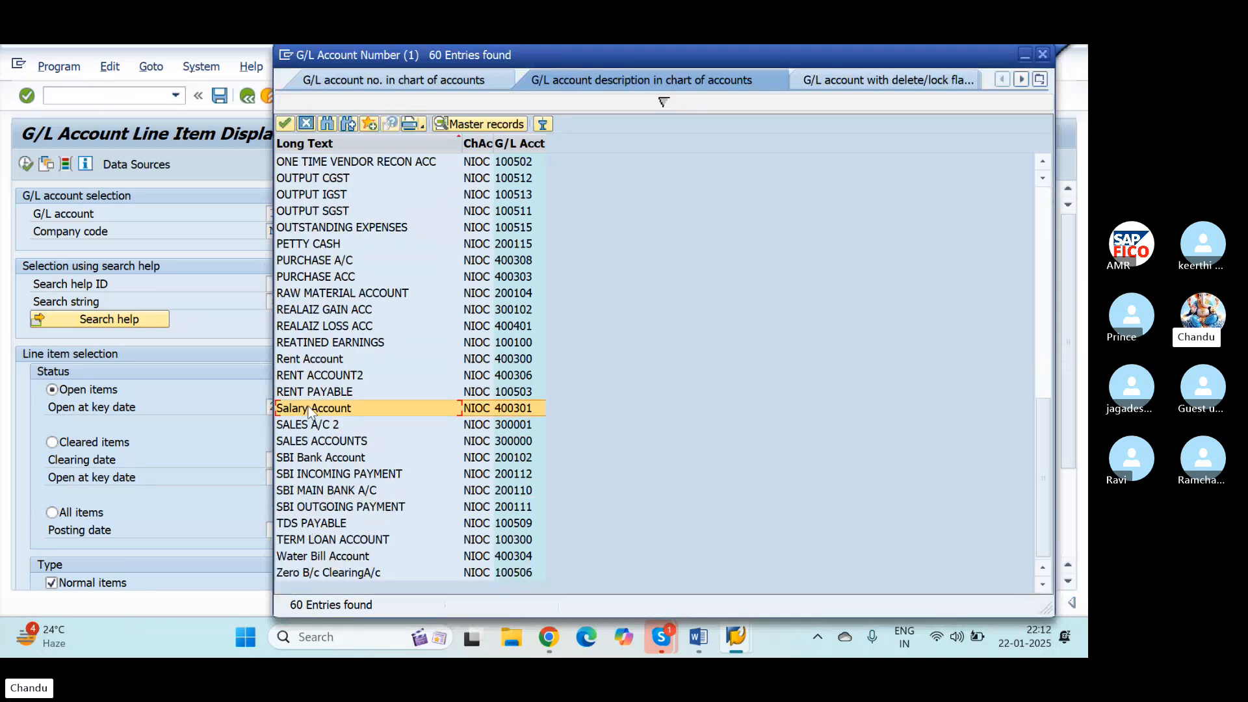
click(286, 123)
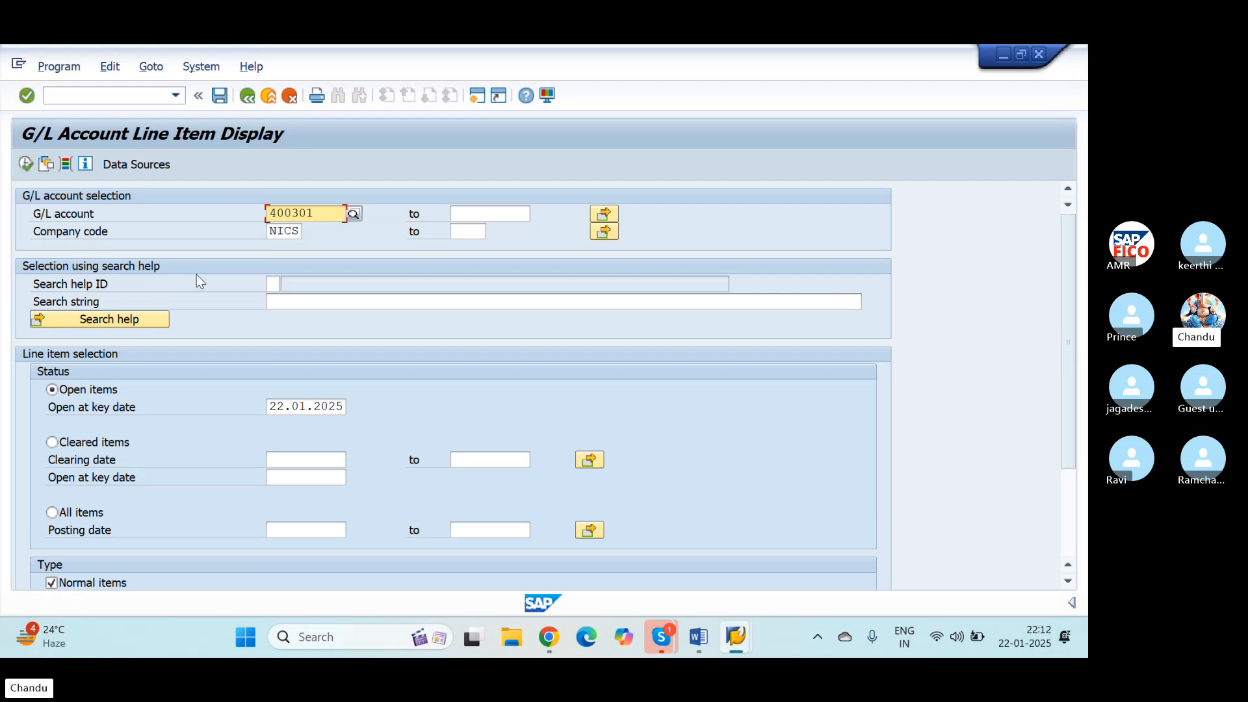
Step: Display the open line items of Salary Account in company code NICS, examine the posted amounts and leave the report
click(26, 164)
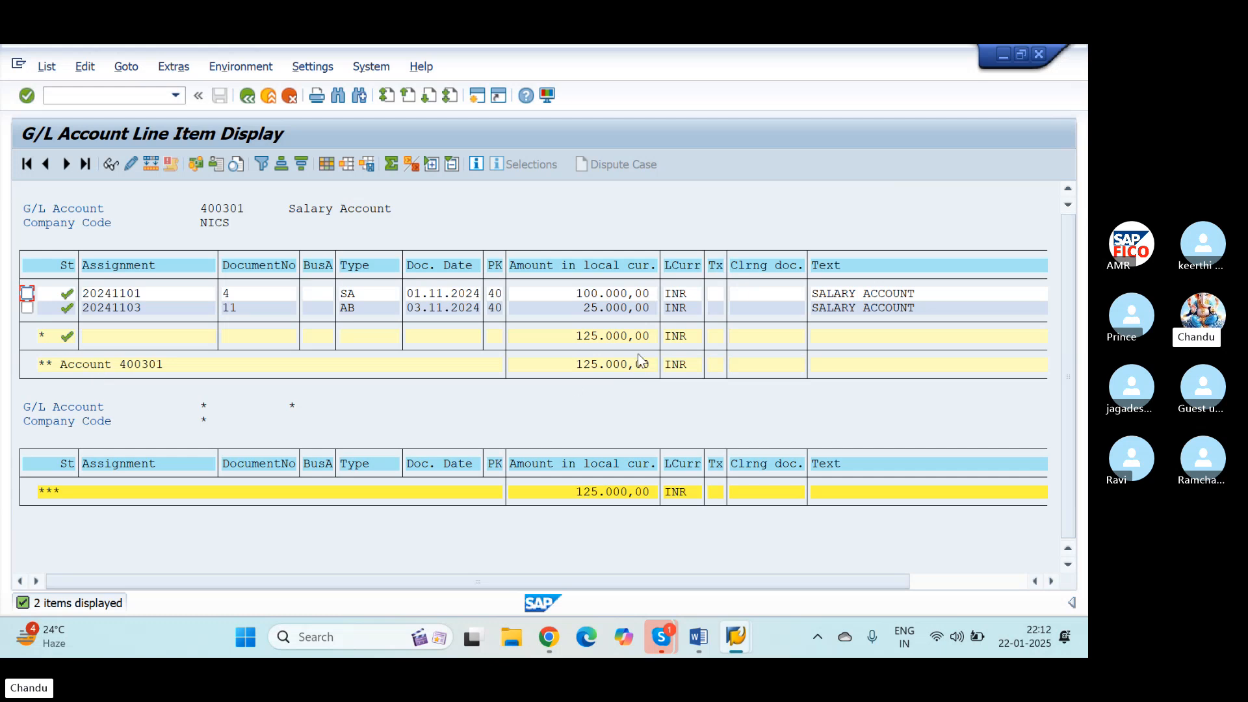
scroll(499, 424, right, 2)
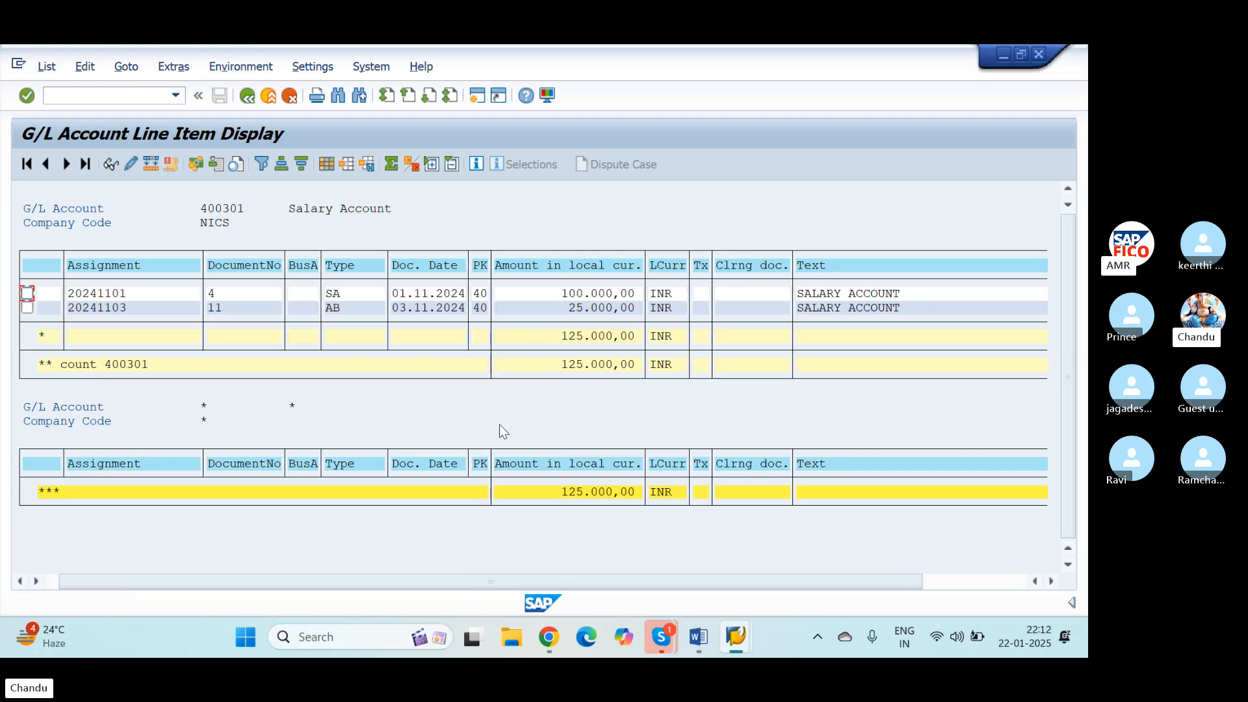
scroll(499, 424, right, 4)
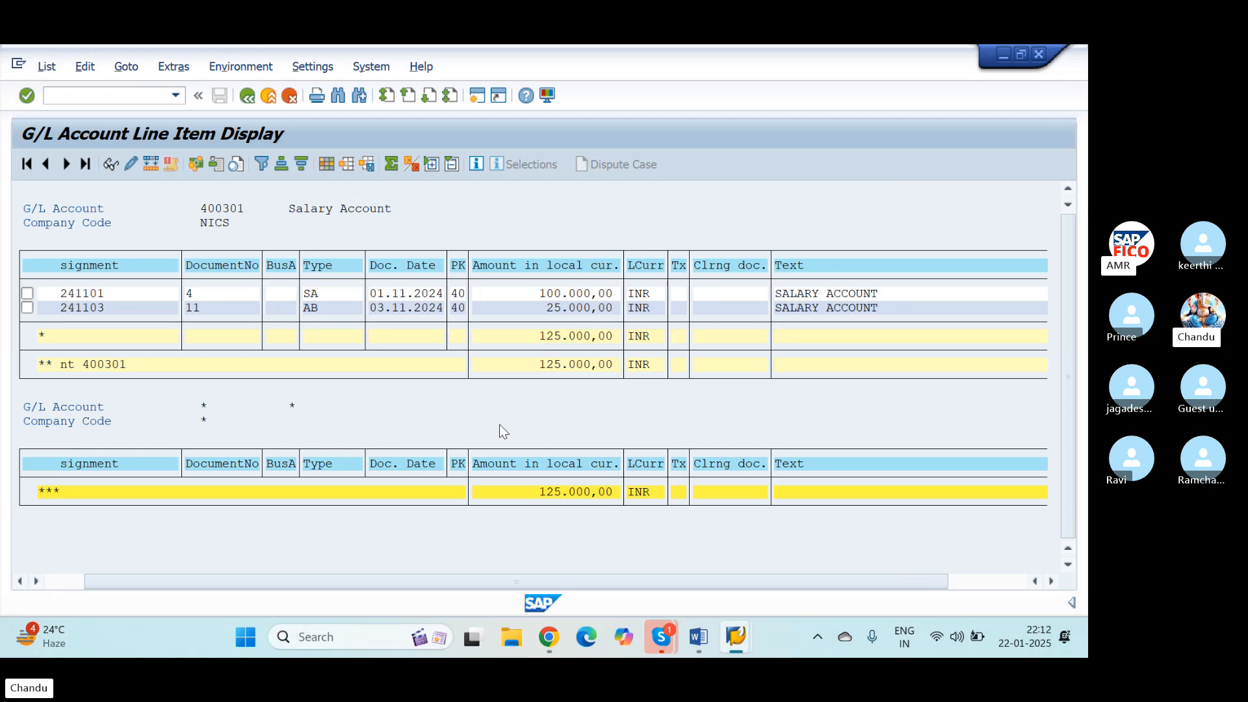
scroll(500, 424, left, 3)
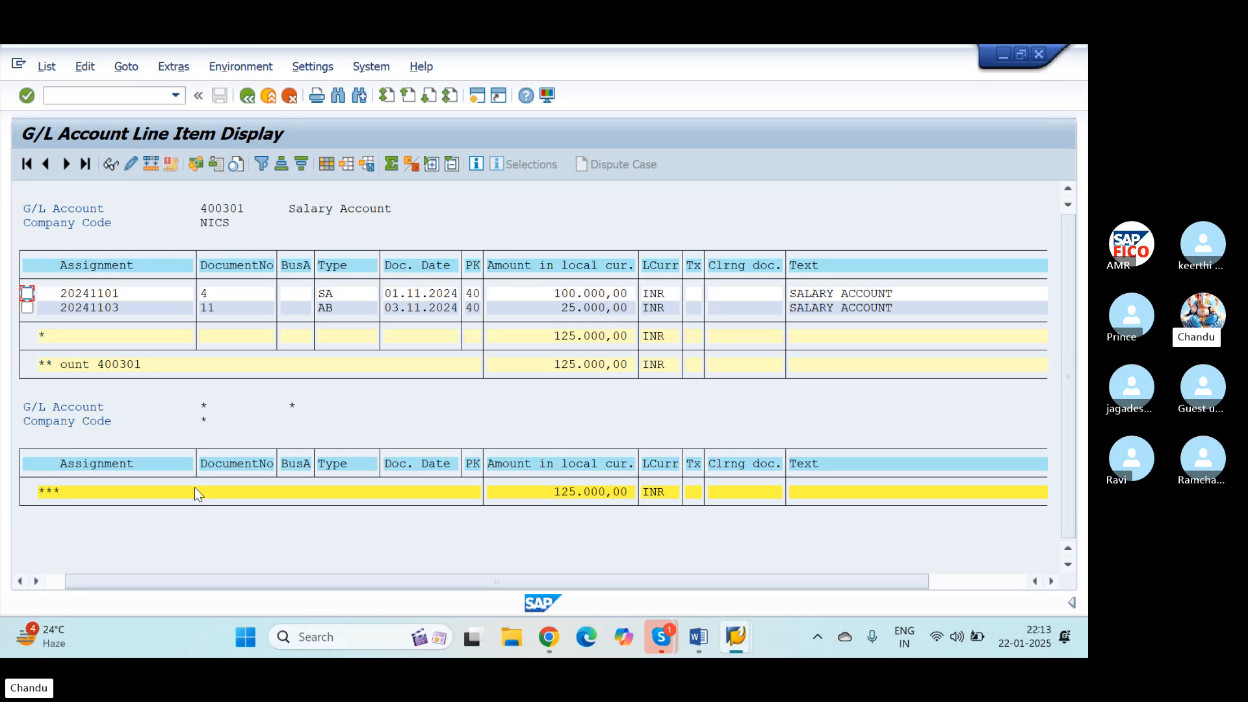
drag(215, 587, 196, 587)
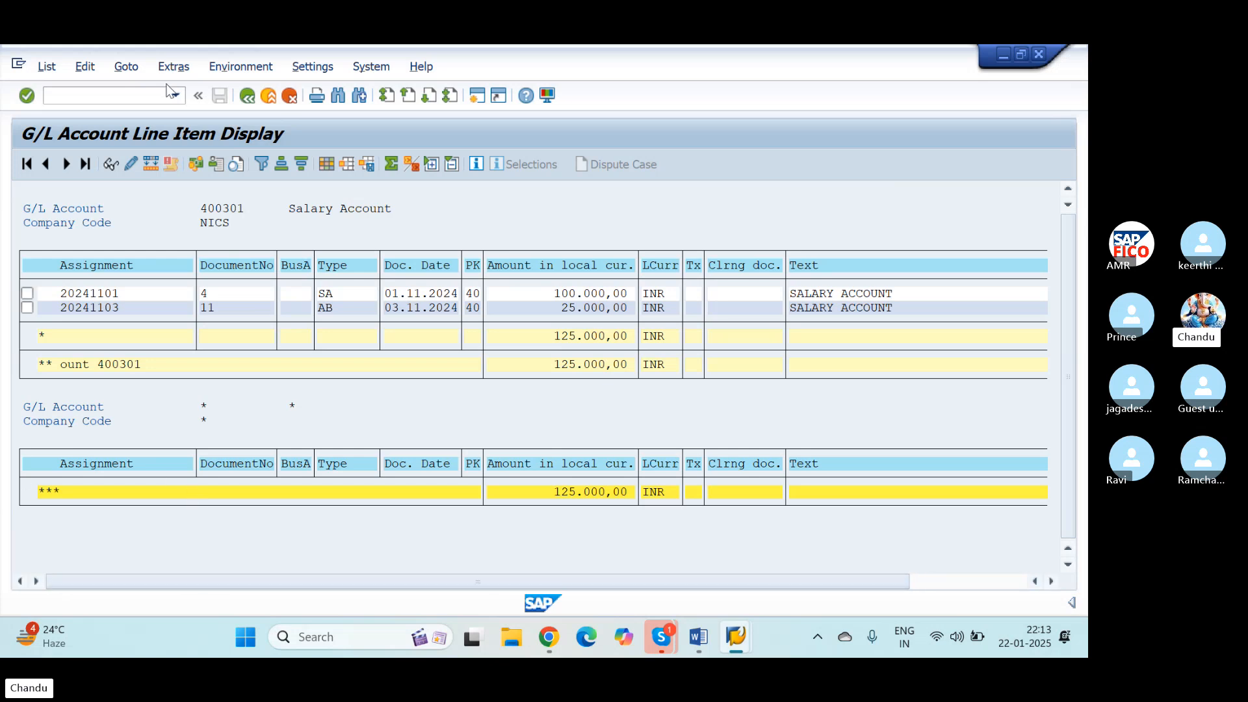
click(247, 96)
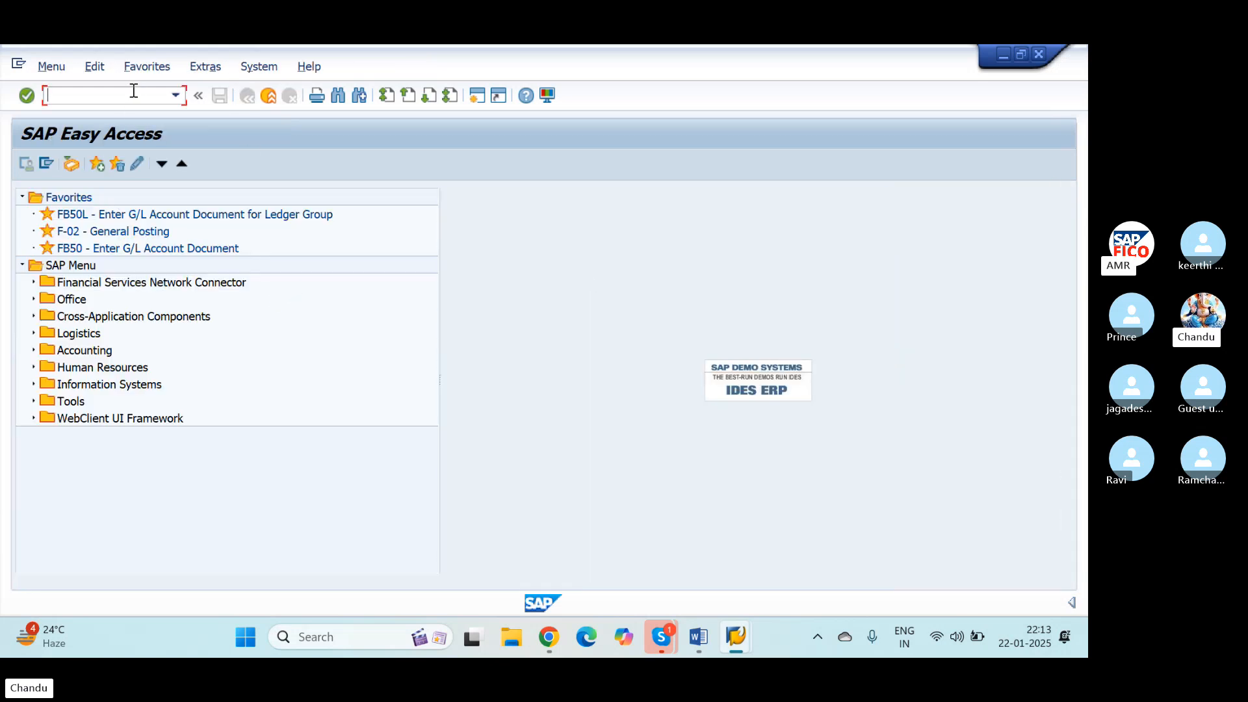
Step: Restart FBL3N, reselect Salary Account through the account search and run the open item display for company code NICS again
click(133, 95)
text(/NFBL3N)
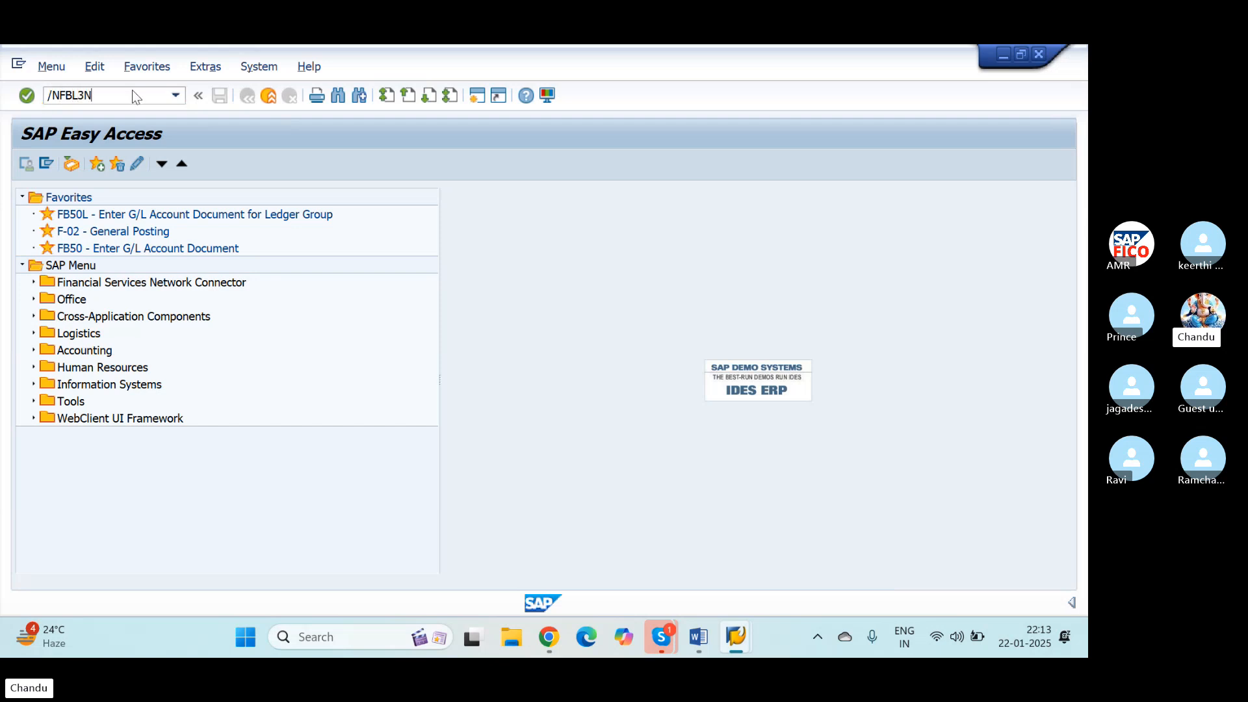
key(Return)
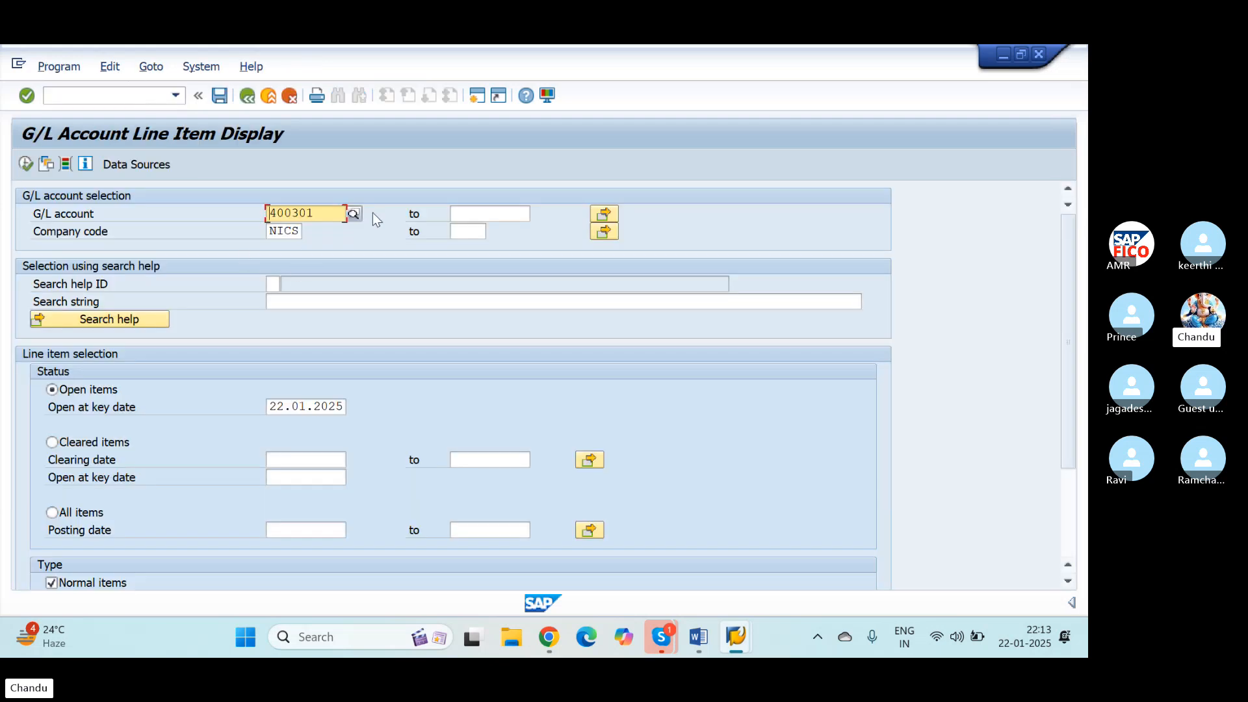
click(352, 214)
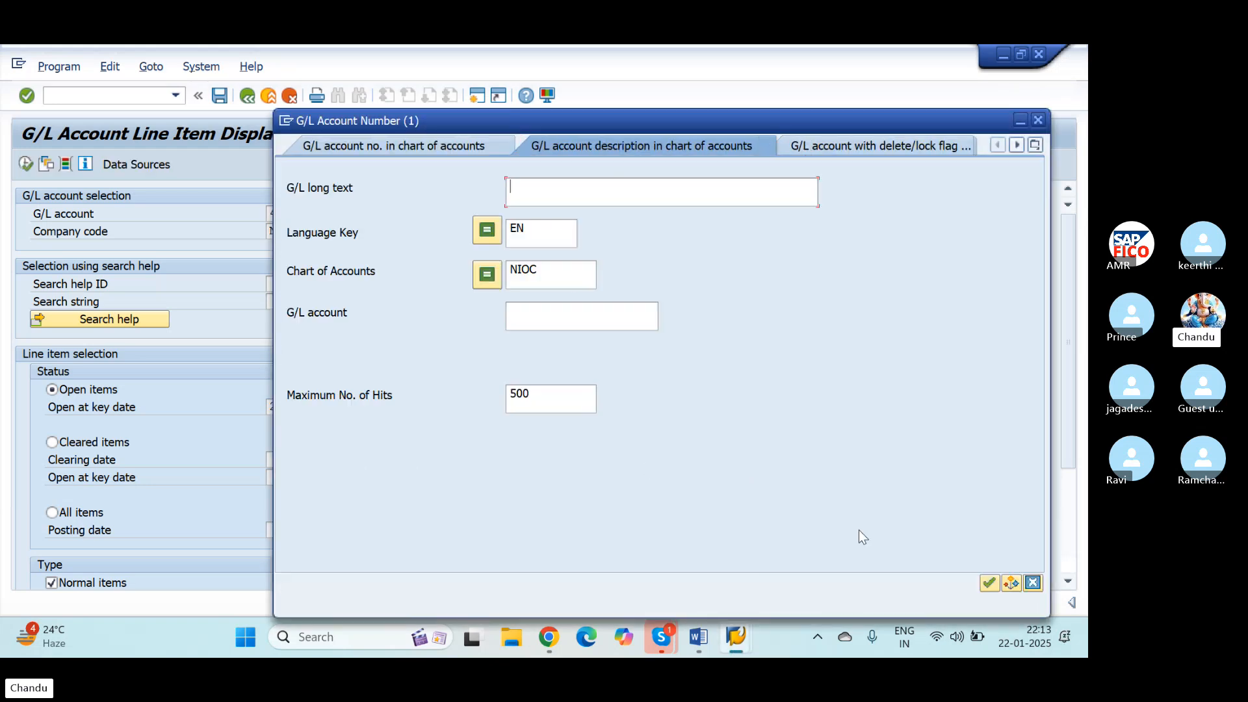
click(991, 584)
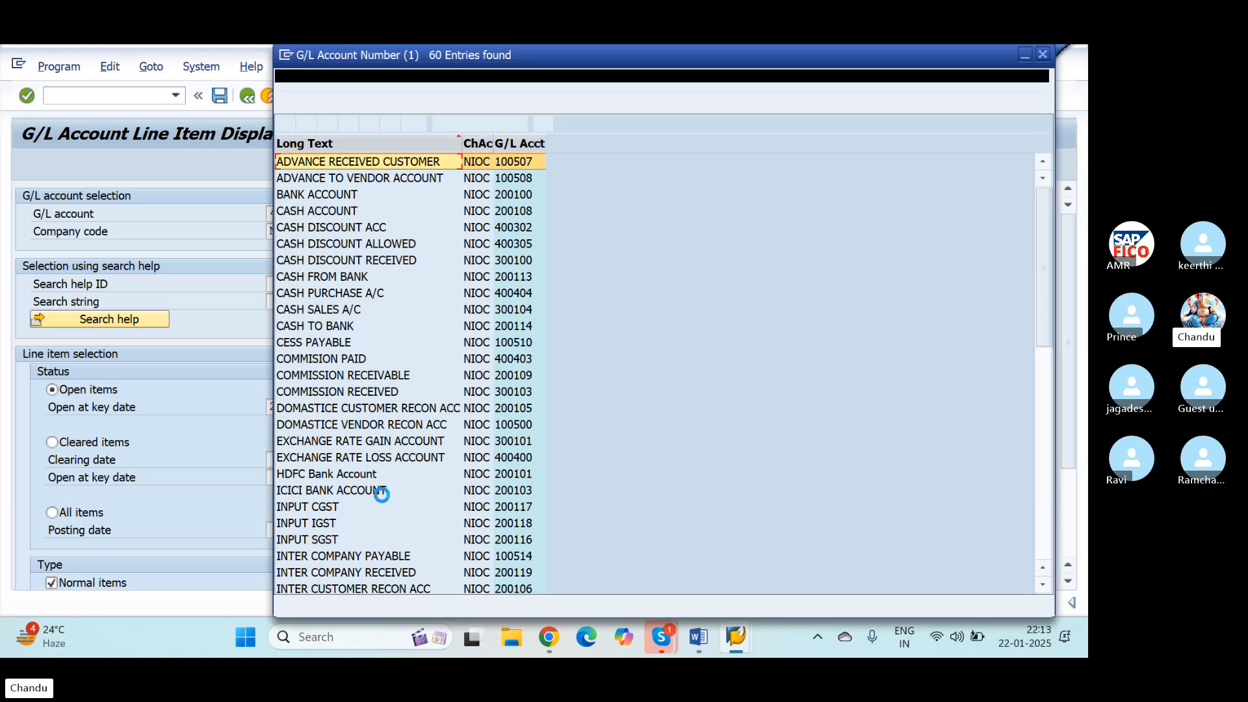
scroll(382, 495, down, 10)
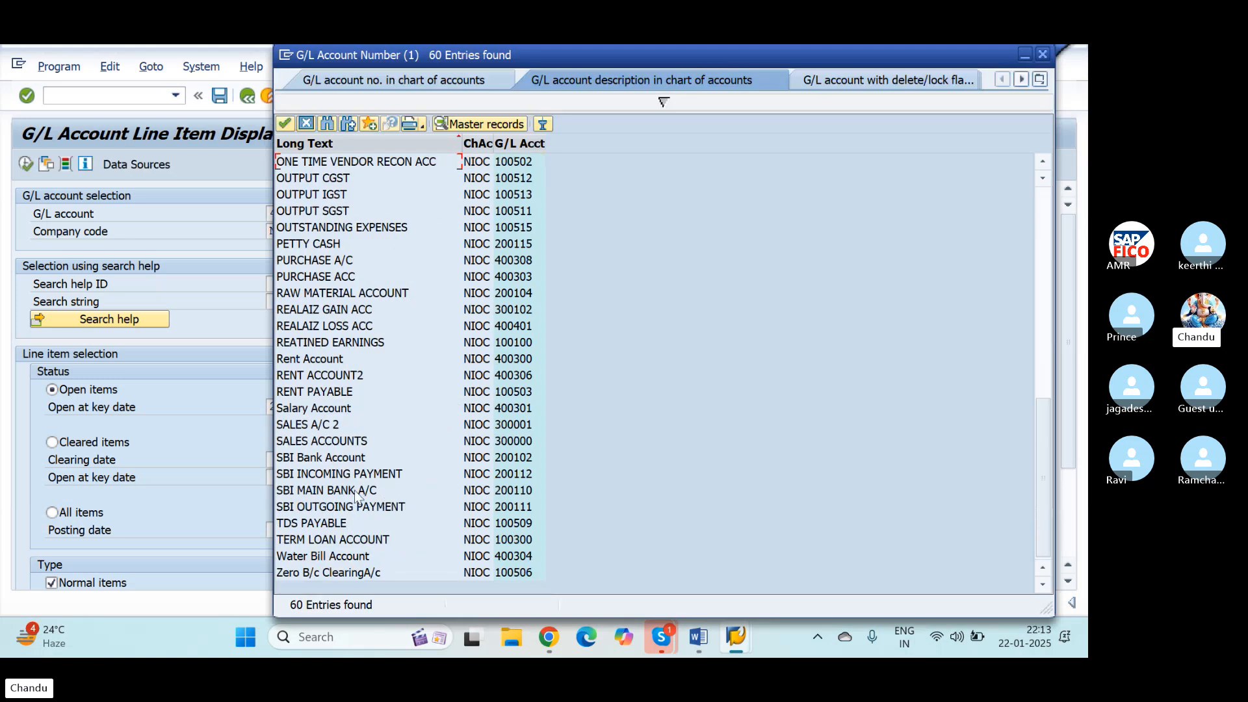
click(302, 409)
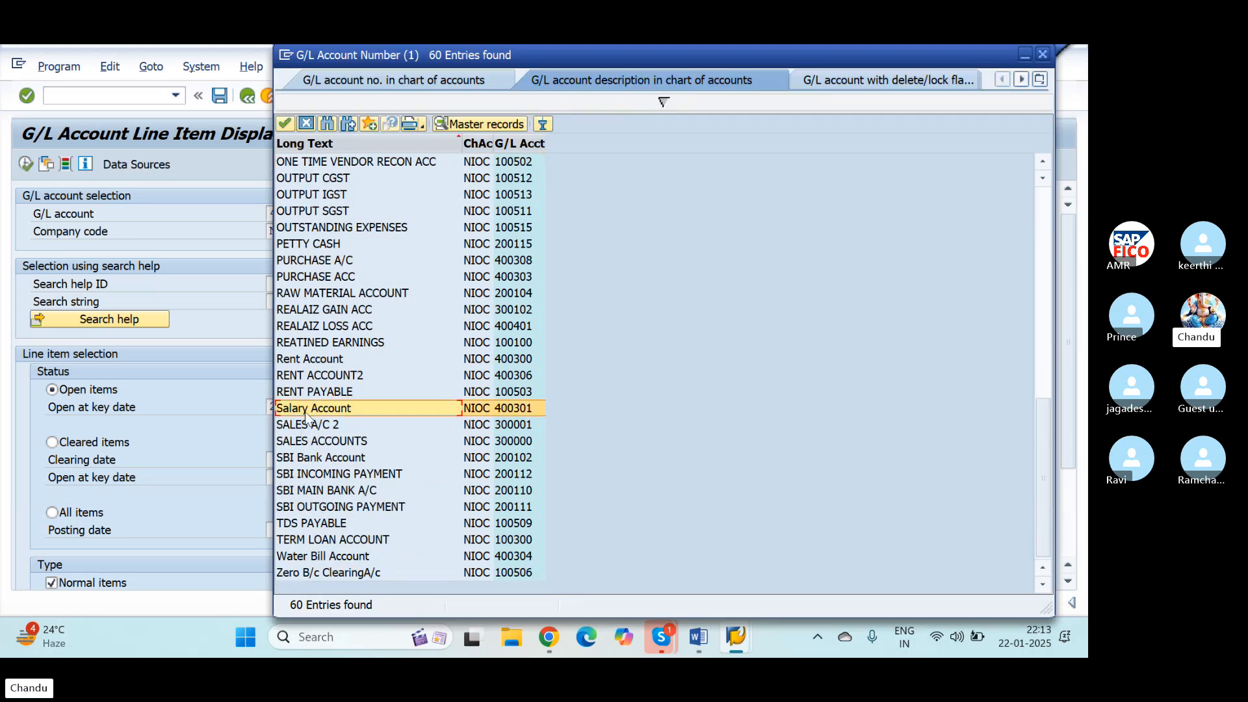
click(284, 124)
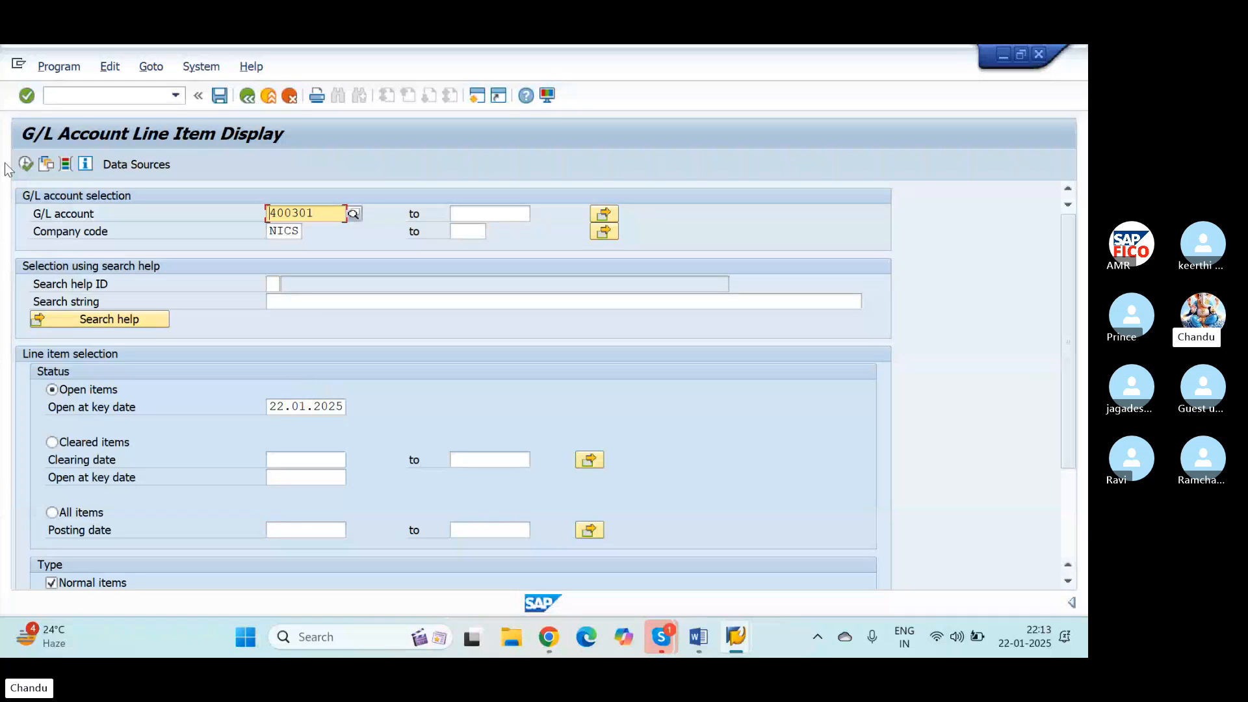
click(26, 164)
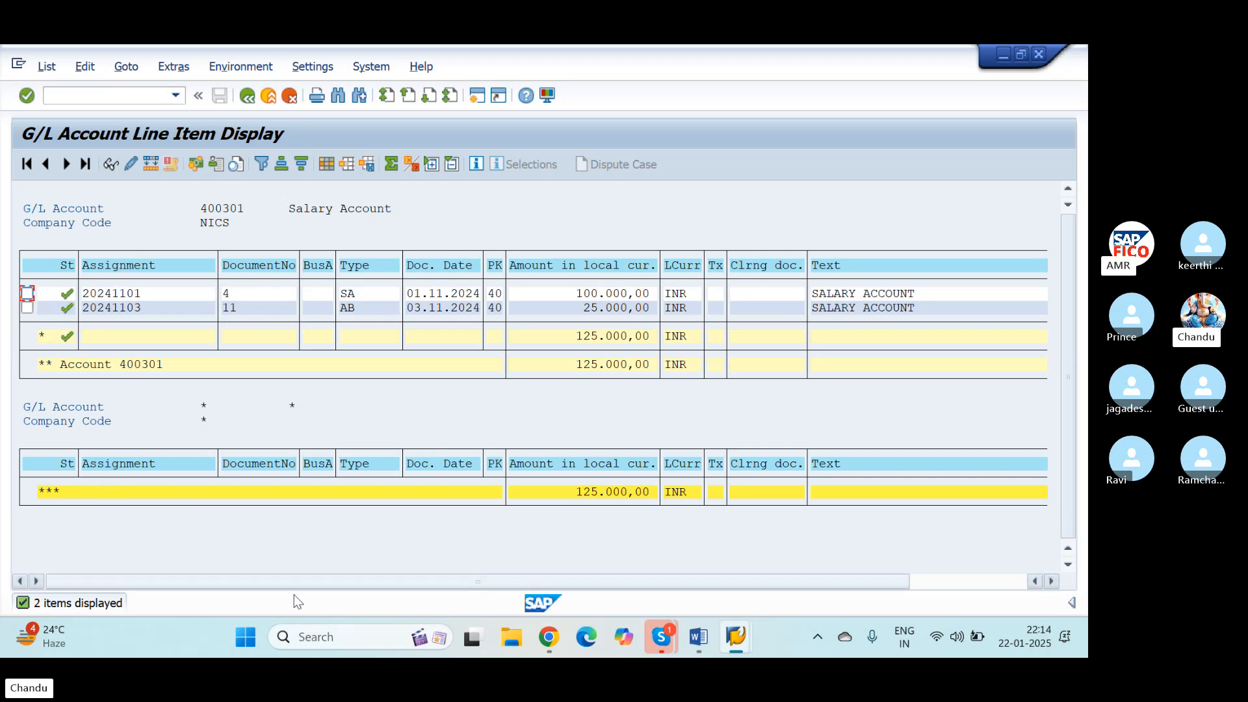
Step: Rerun the open item display for Salary Account in company code NICS with 01.02.2025 as the open key date
click(247, 97)
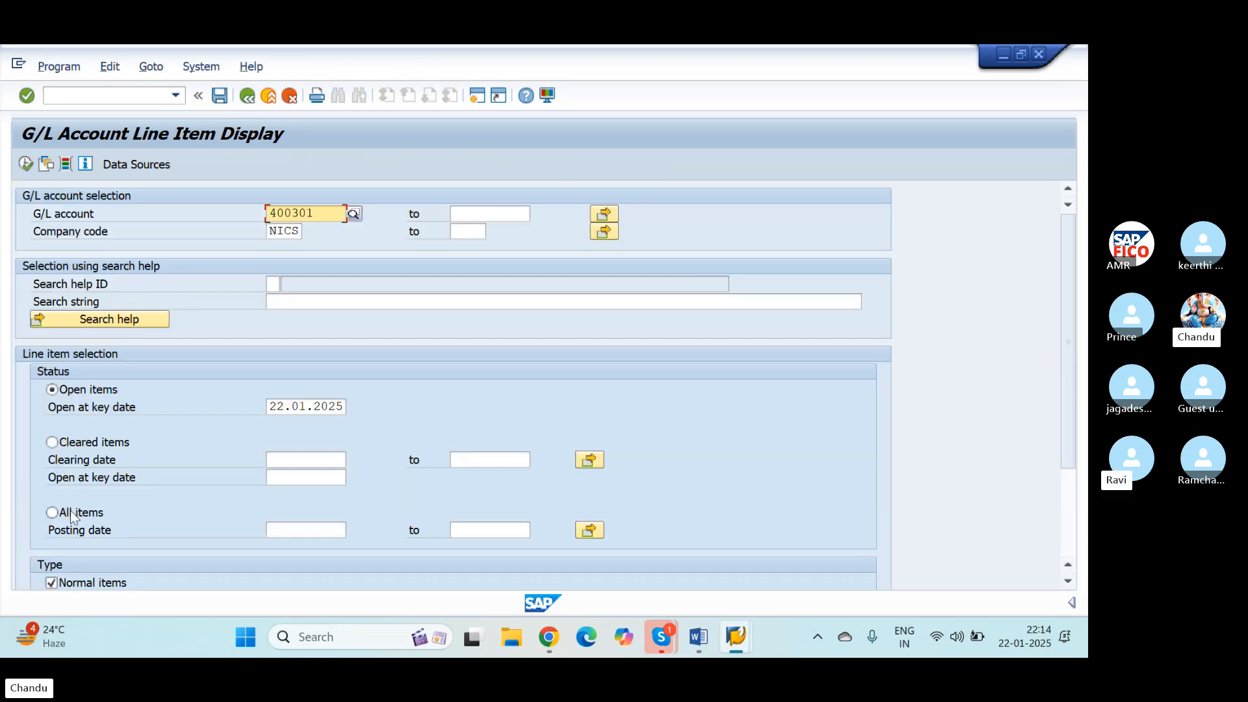
click(52, 443)
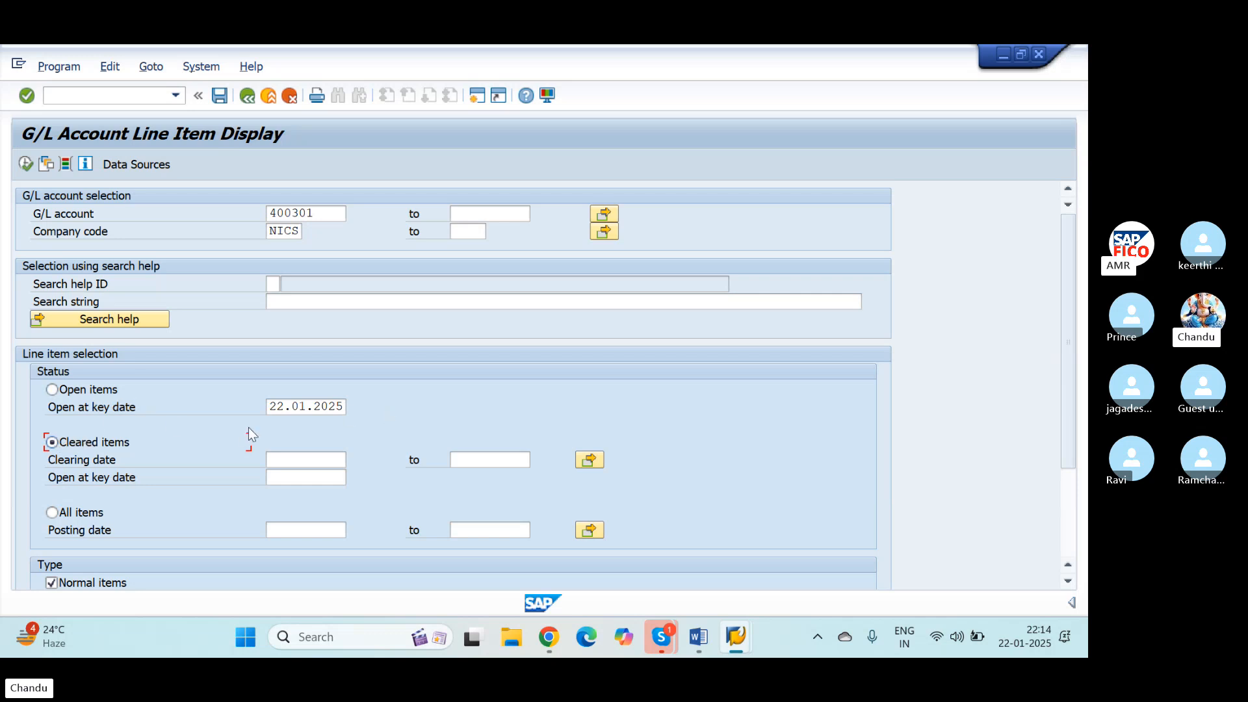
click(284, 407)
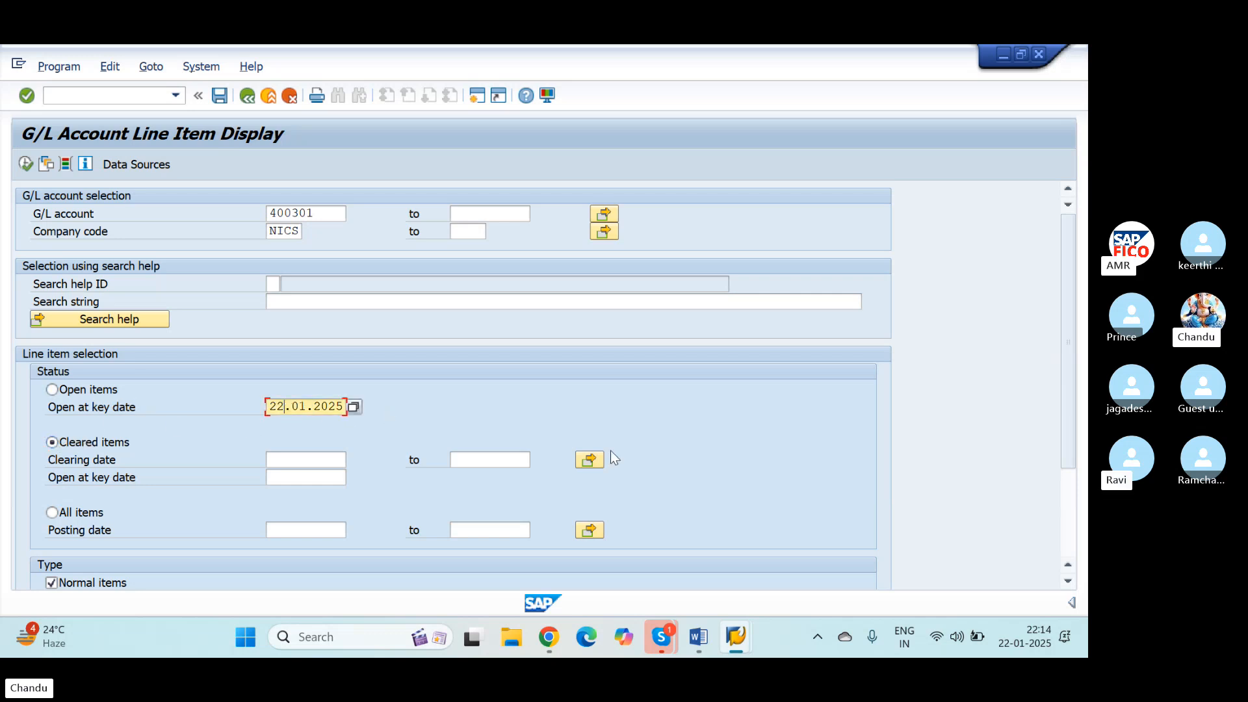
key(BackSpace)
key(BackSpace)
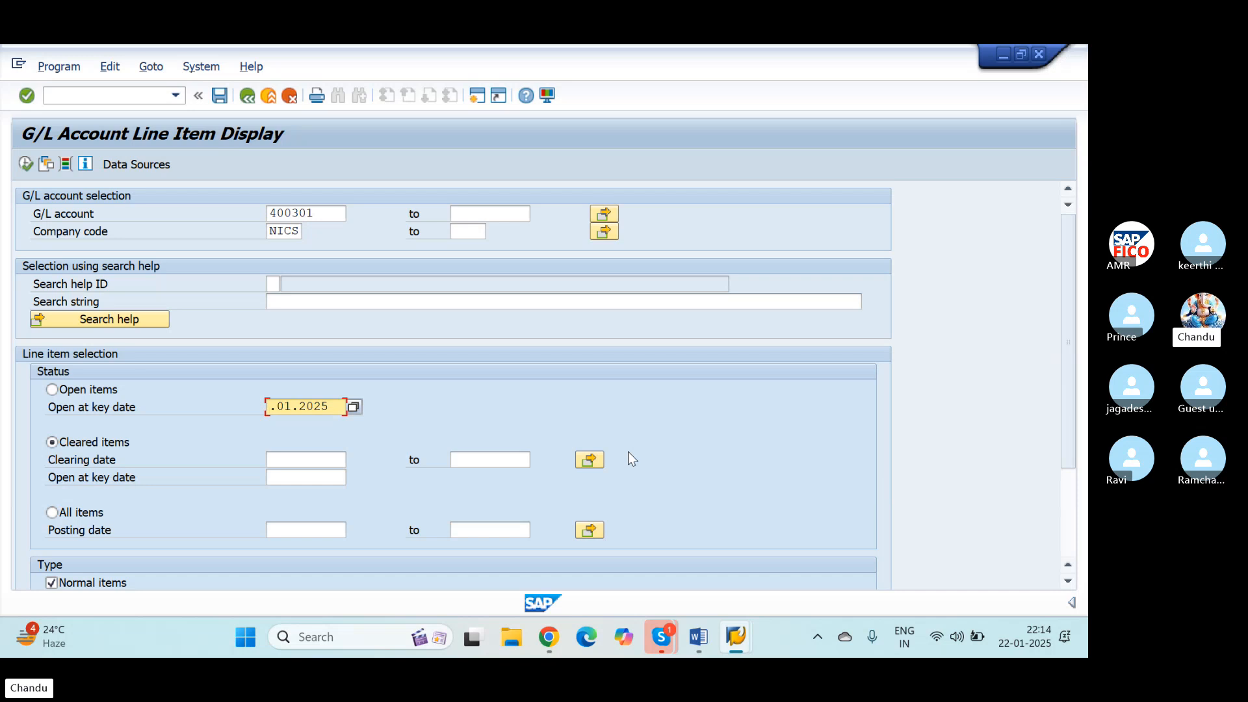
text(0)
key(Delete)
key(Delete)
key(Delete)
key(Delete)
key(Delete)
key(Delete)
key(Delete)
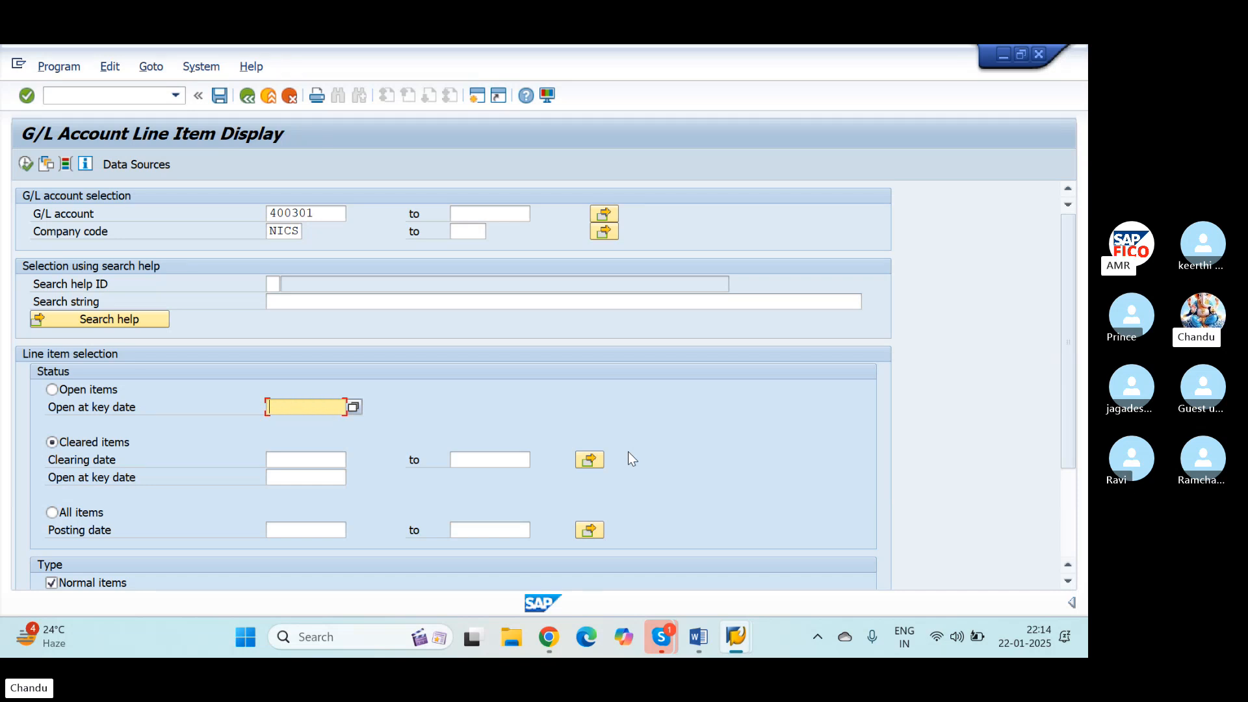
text(1.02.2025)
click(52, 390)
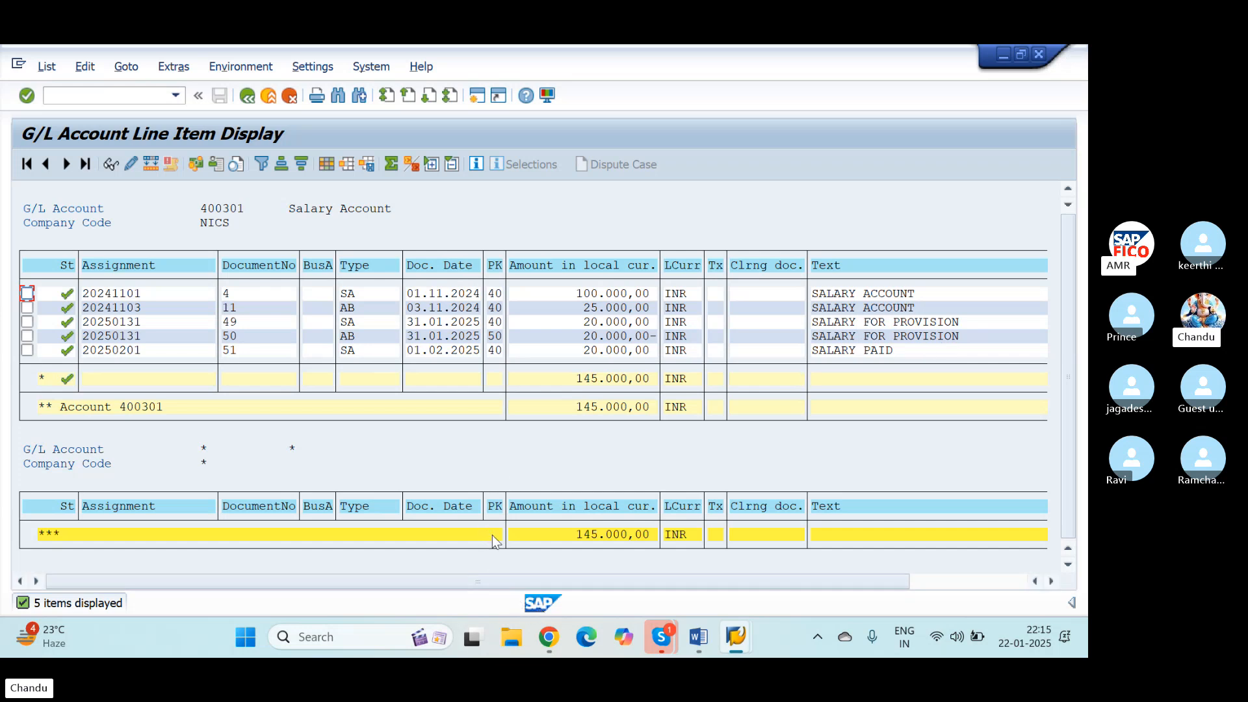
Step: Open the G/L account balance display with transaction FS10N
click(108, 98)
text(/)
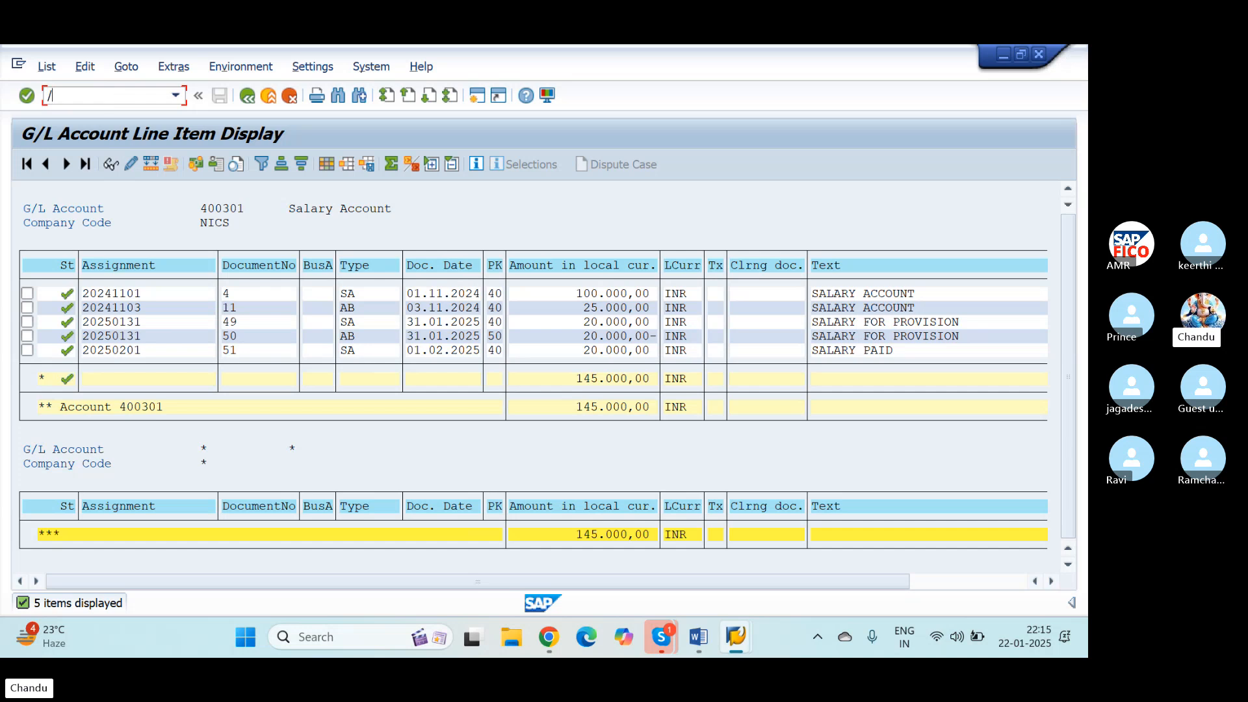
text(N)
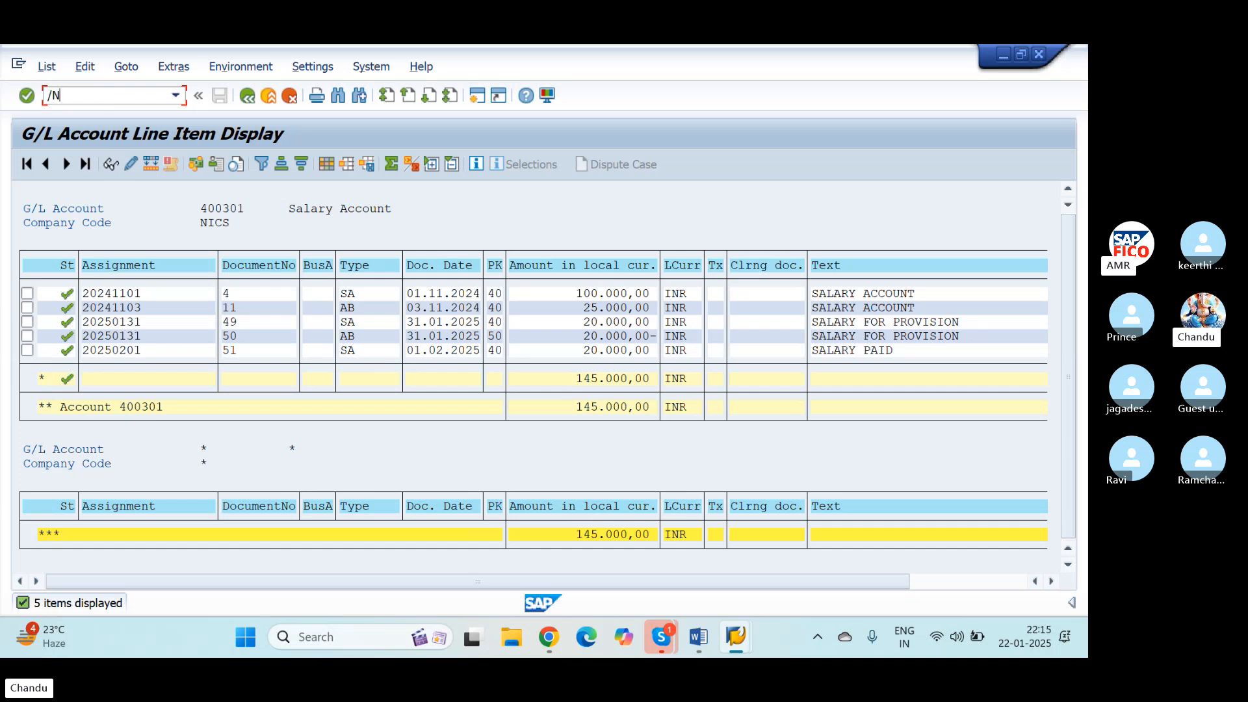
text(F10N)
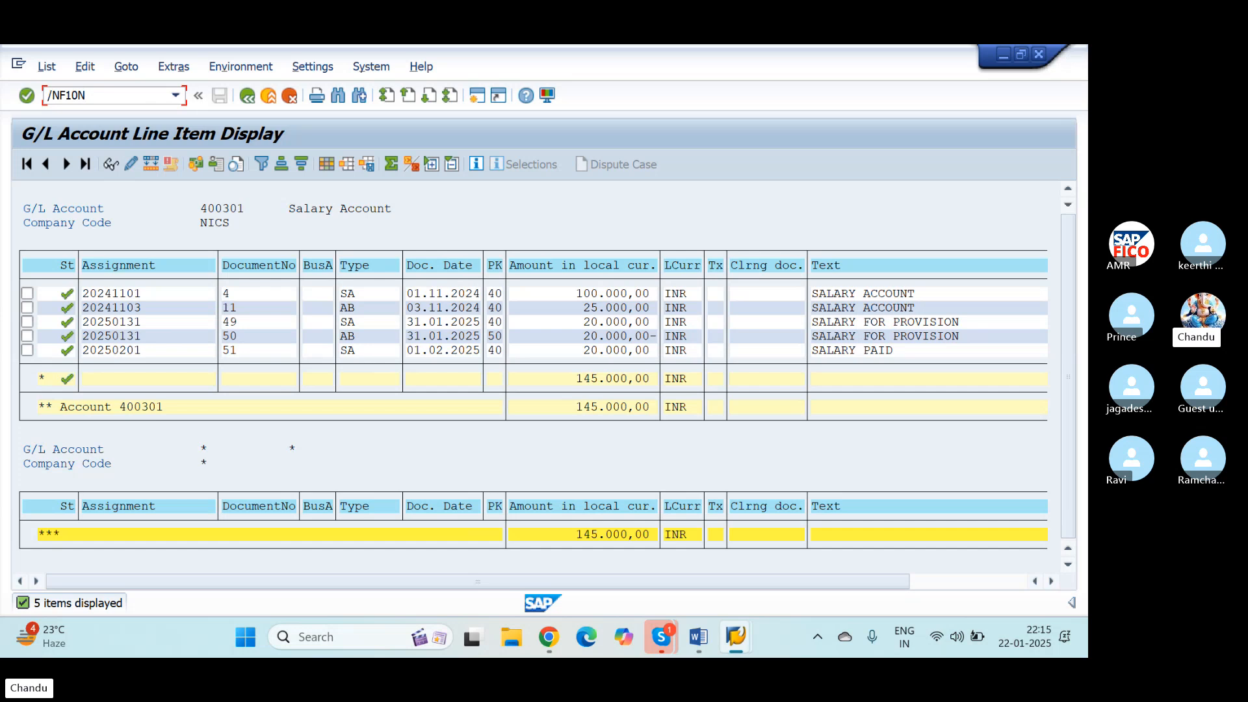
key(Left)
key(Left)
text(S)
key(Return)
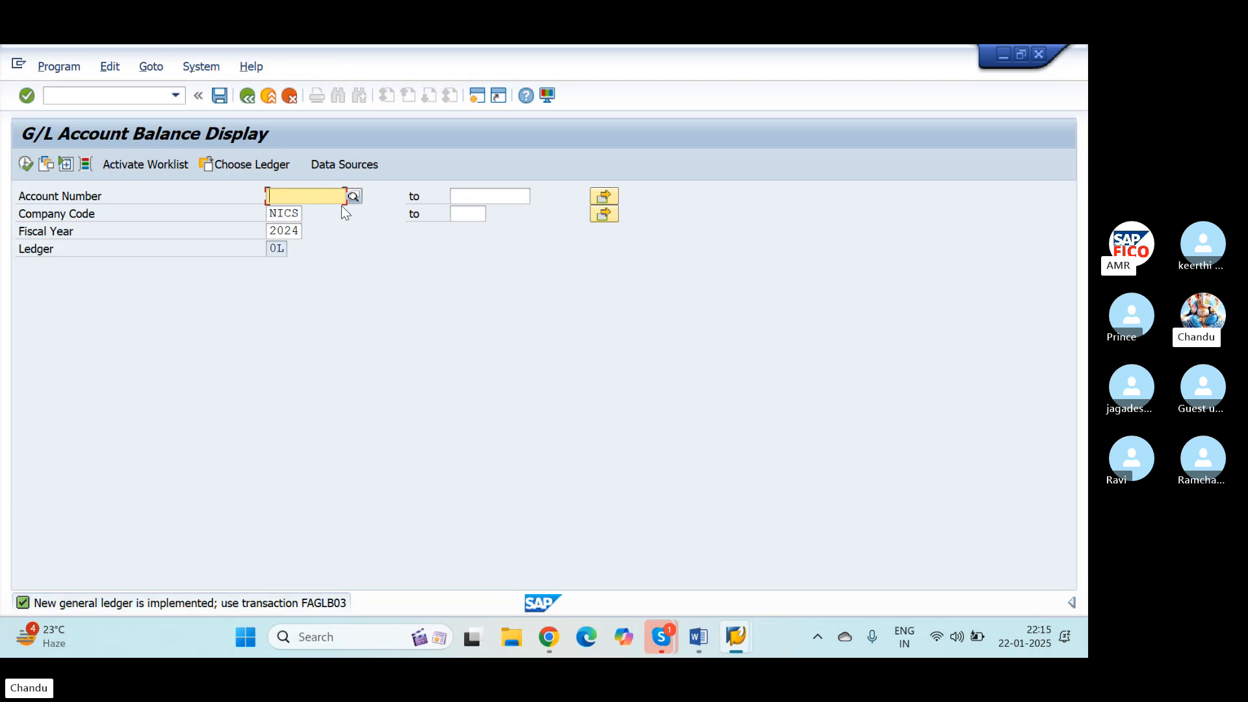
Step: Choose Salary Account from chart of accounts NIOC as the account number for the balance display
click(26, 165)
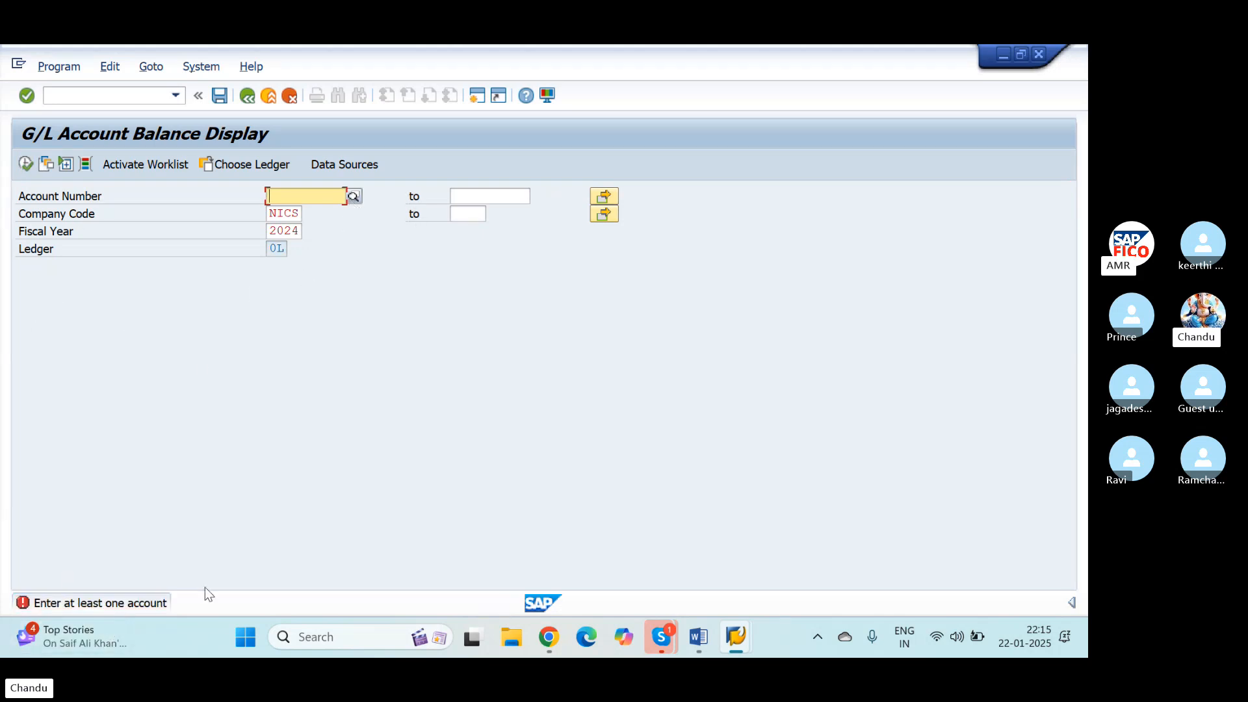
click(354, 196)
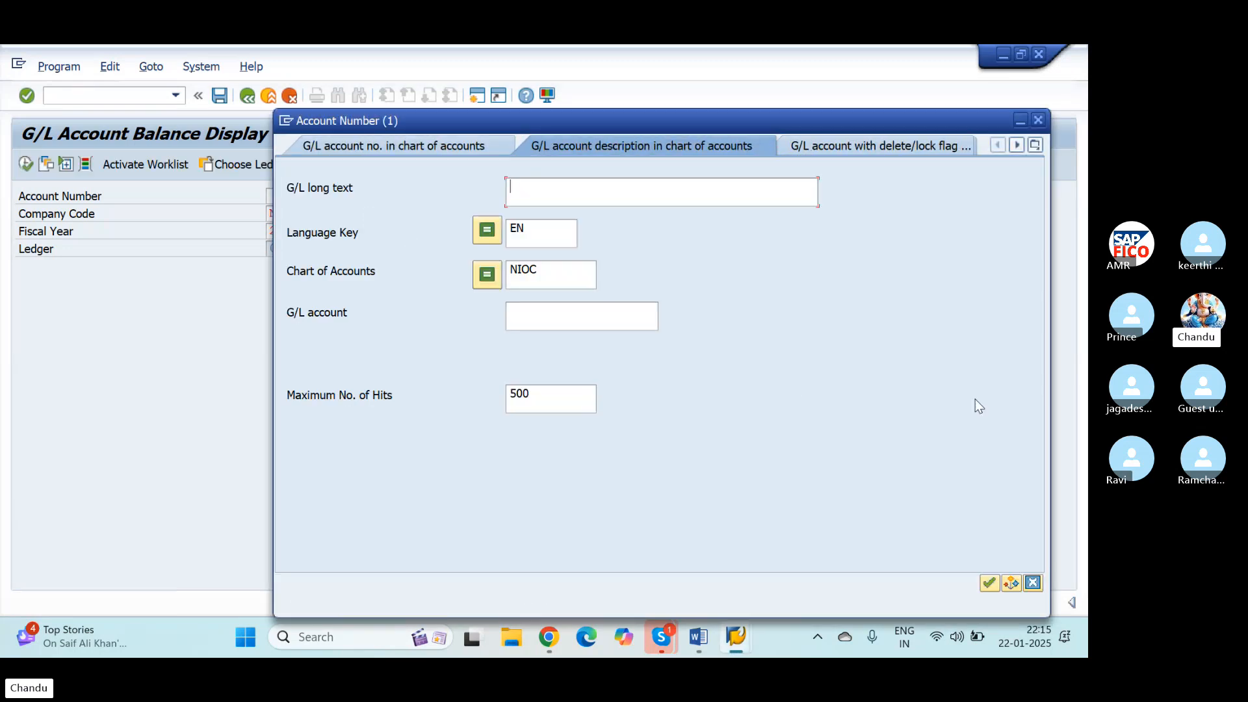
click(989, 584)
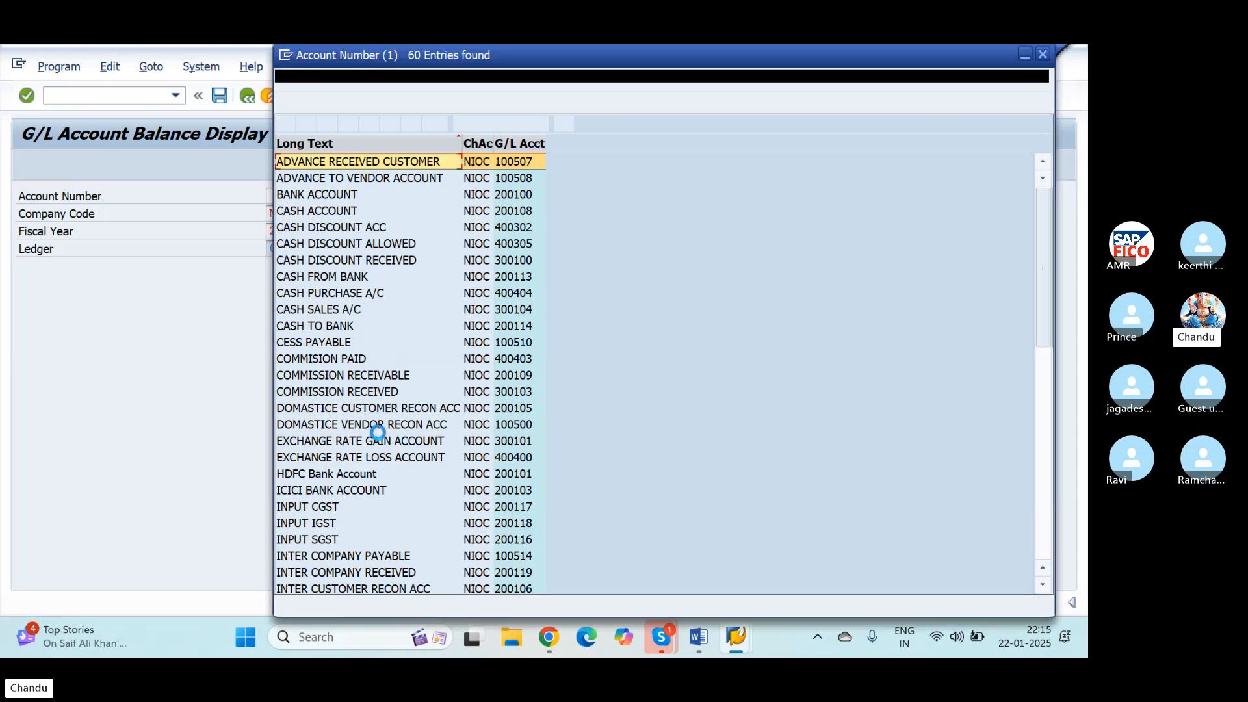
scroll(399, 449, down, 10)
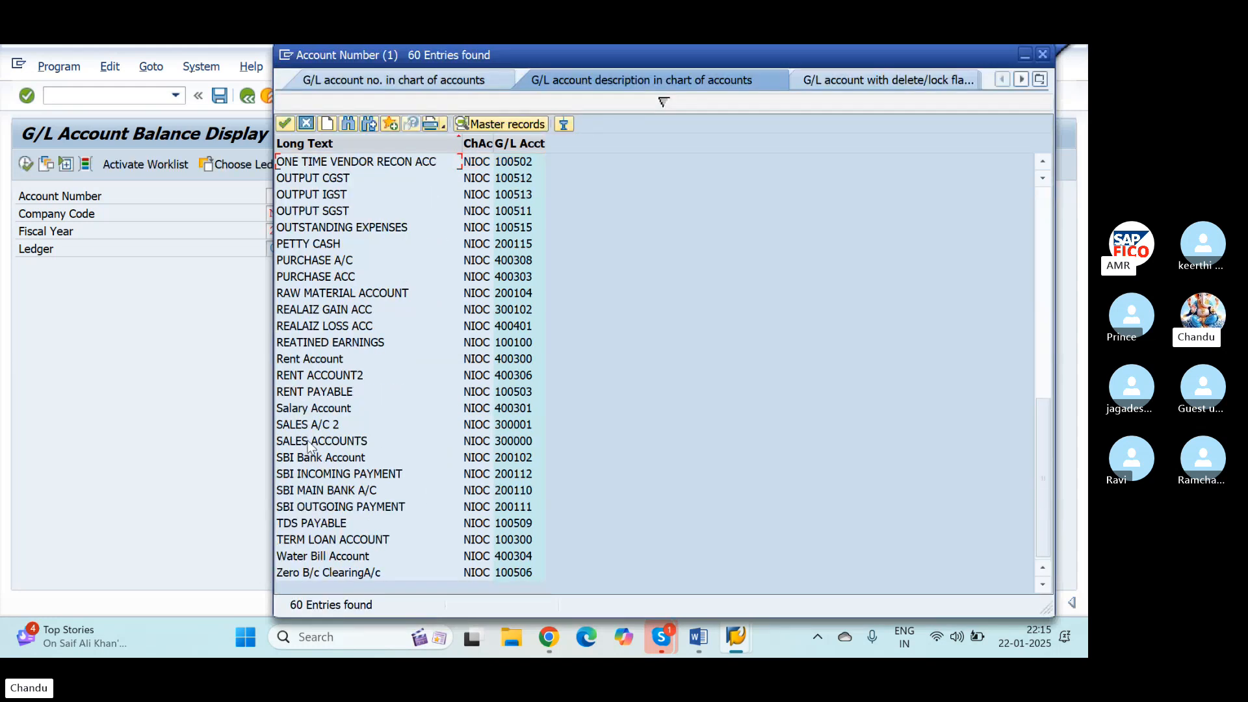
click(299, 408)
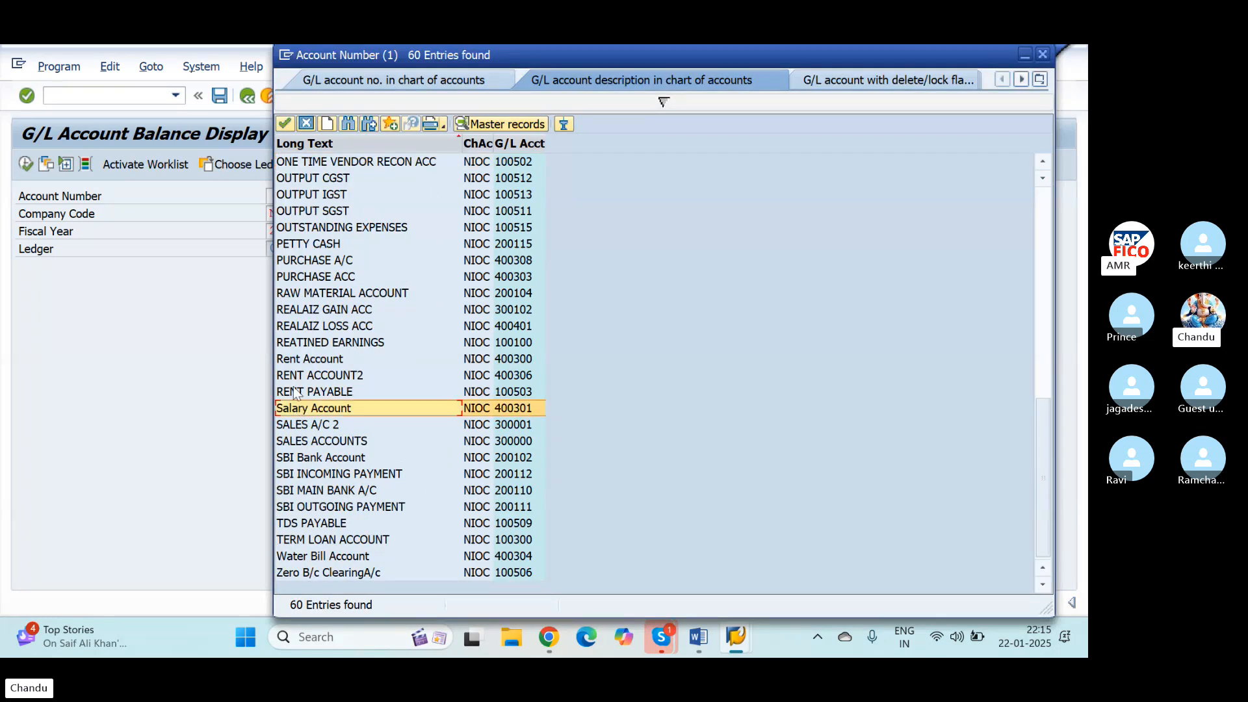
click(284, 124)
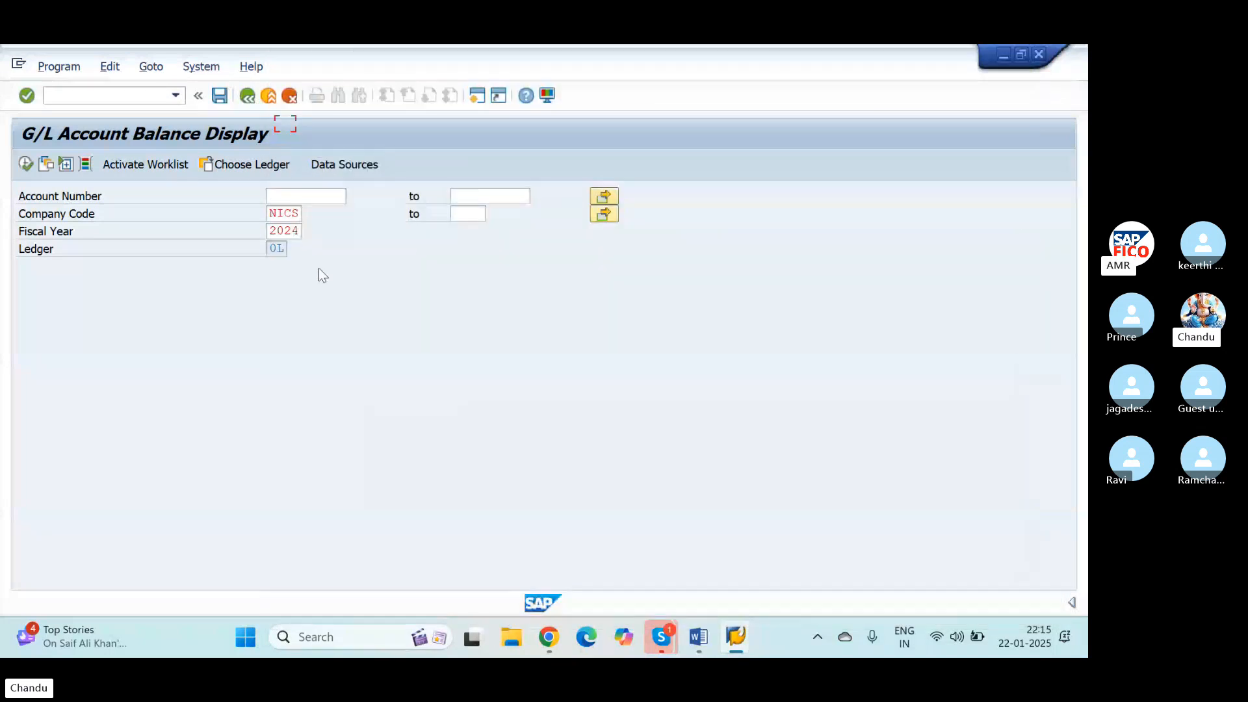
Step: Try to display the Salary Account balances for fiscal year 2025
click(298, 231)
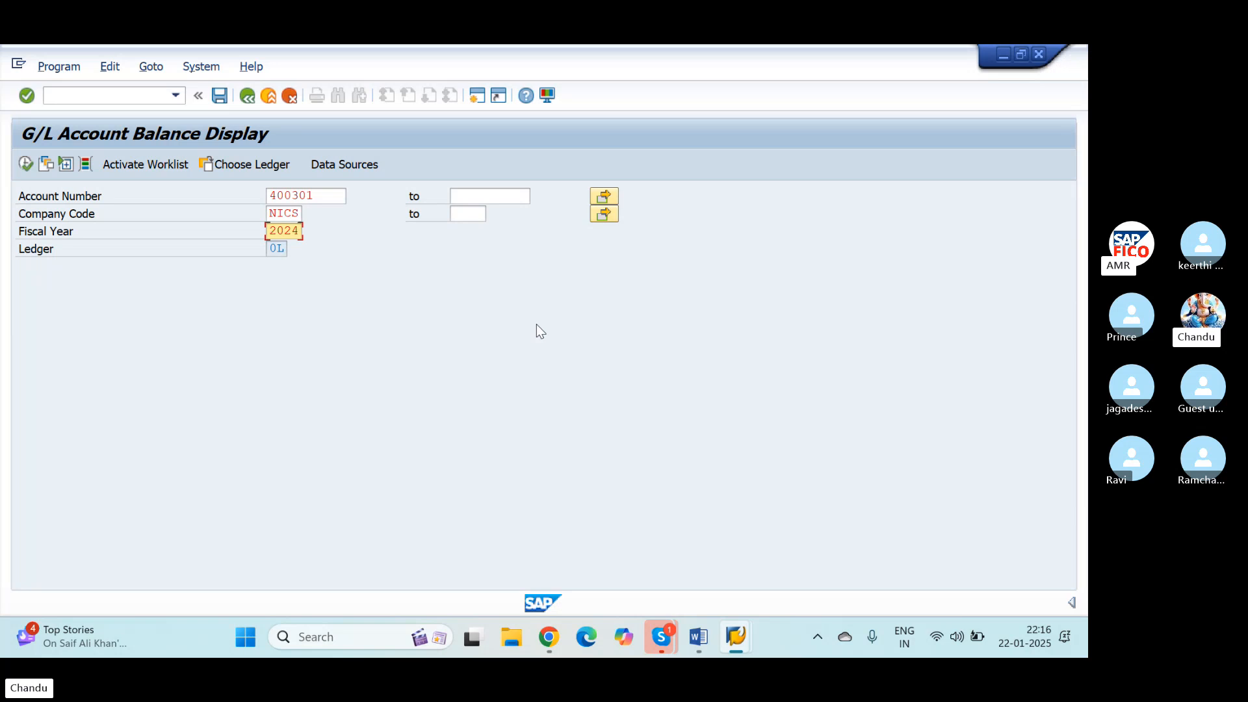
key(BackSpace)
click(26, 164)
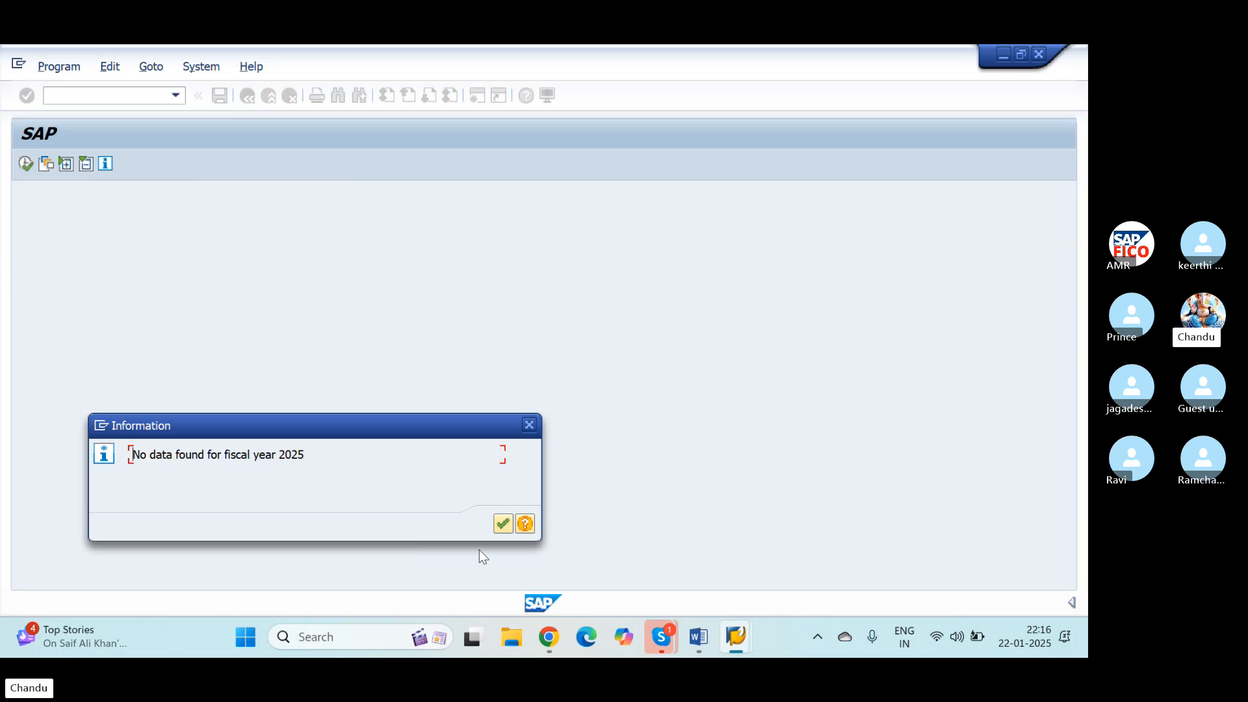
click(500, 522)
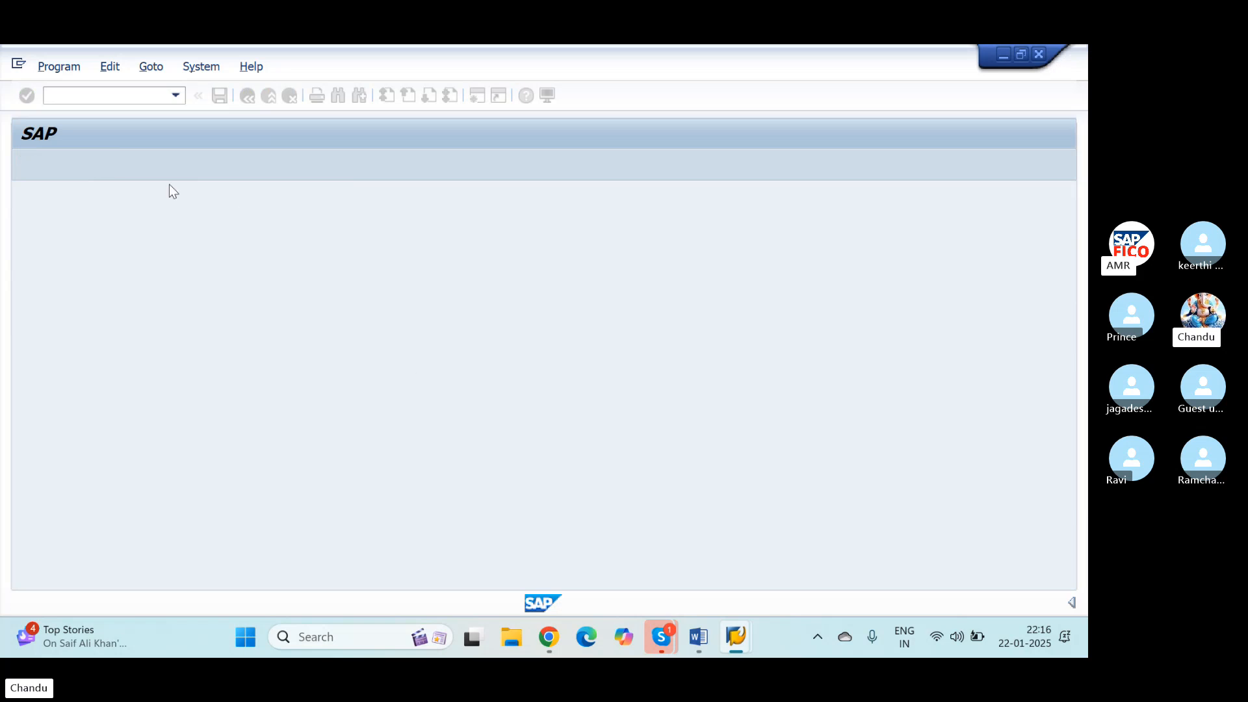
Step: Display the Salary Account balances for fiscal year 2024, examine periods 10 and 11, and return to the selection
click(294, 231)
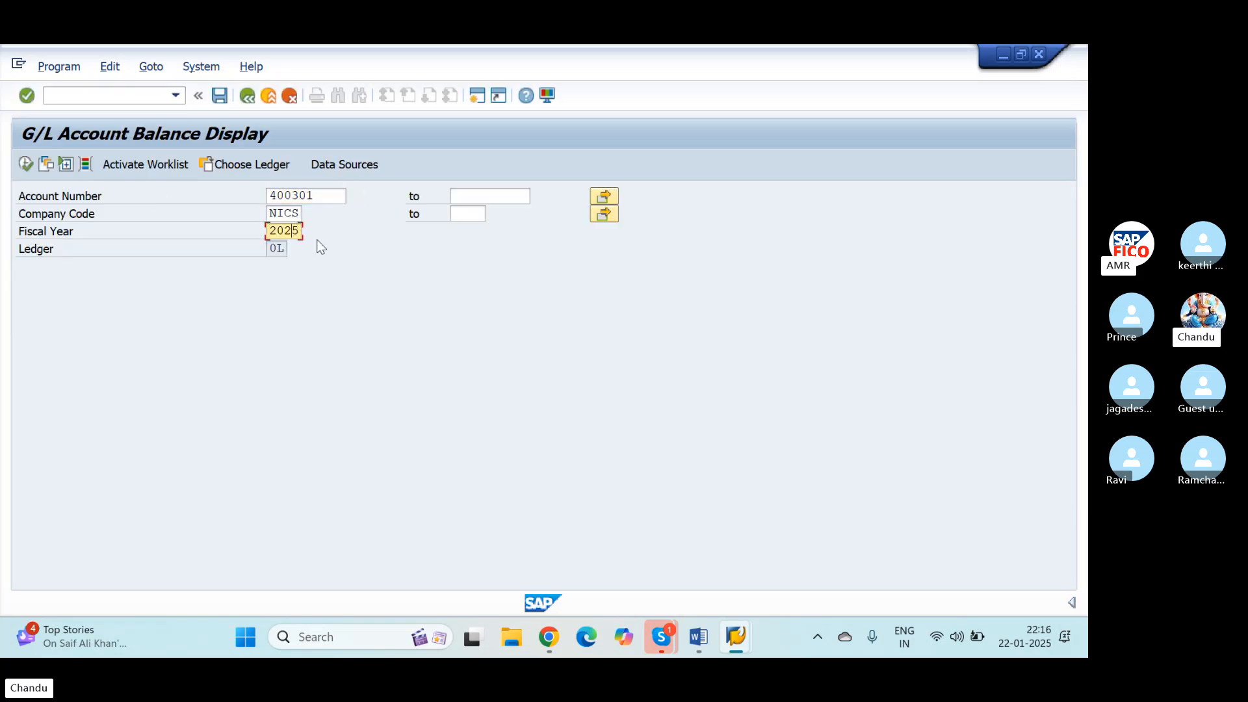
key(Delete)
text(4)
click(26, 159)
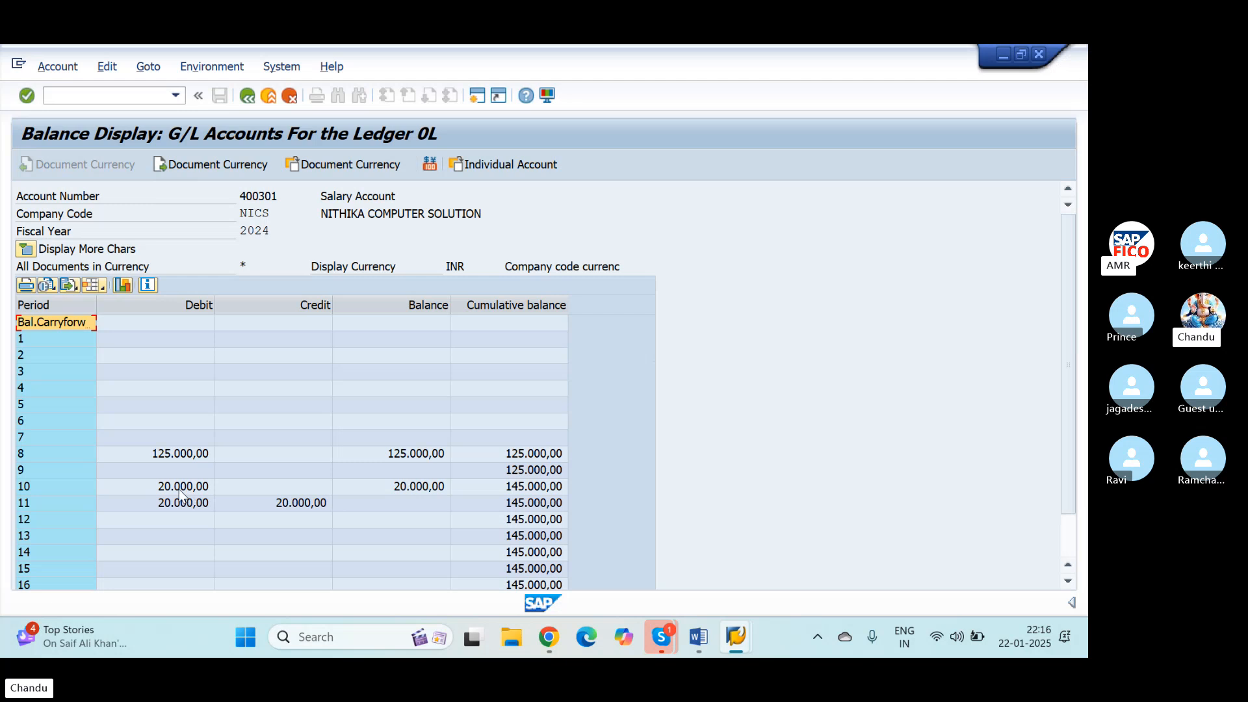
click(26, 504)
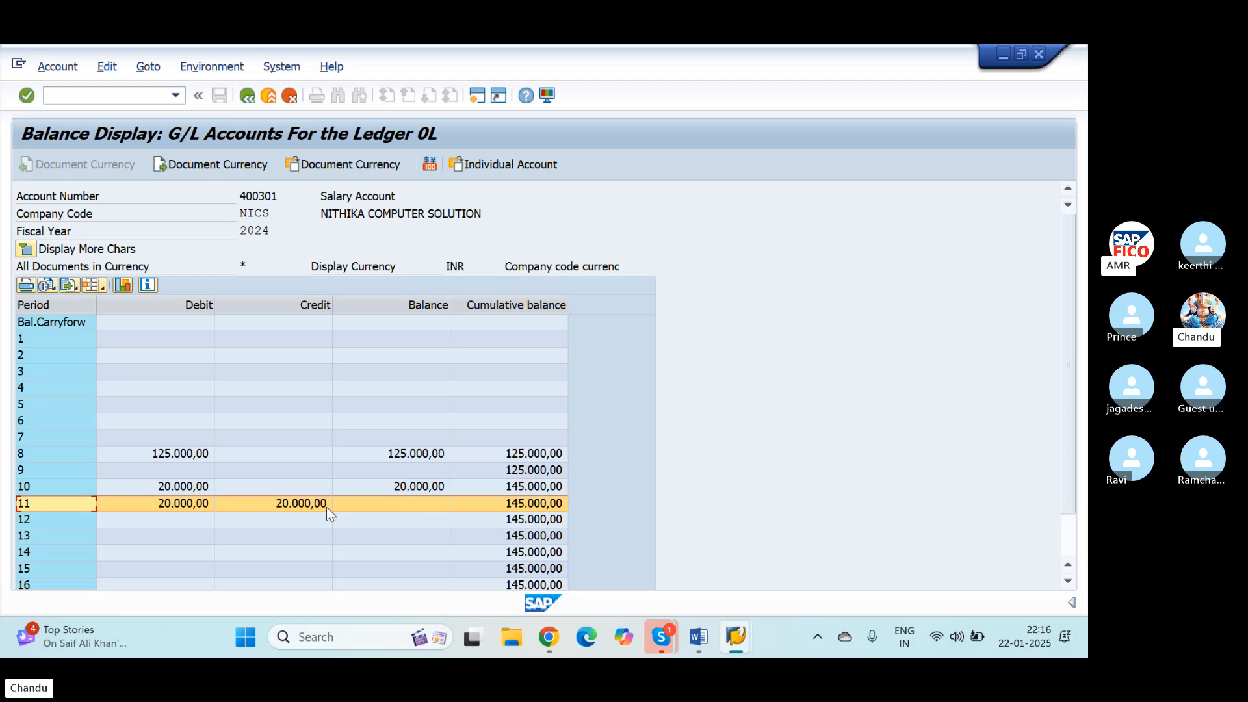
click(60, 485)
click(40, 499)
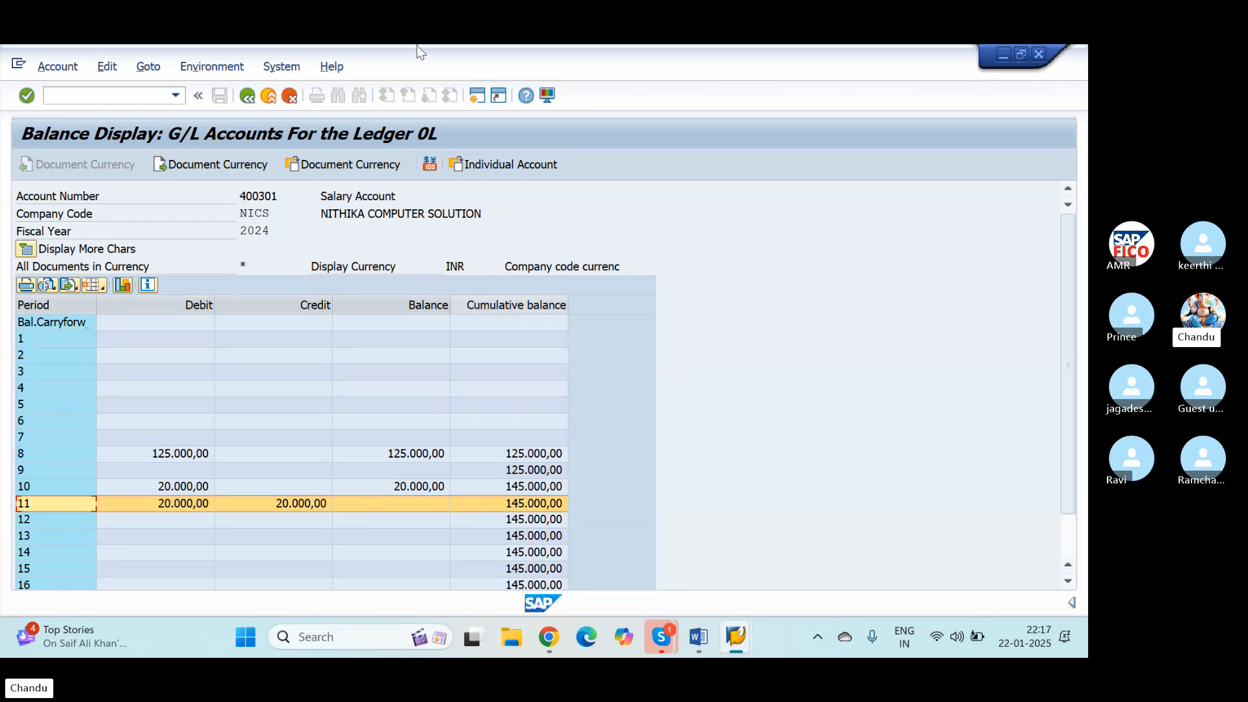
click(247, 96)
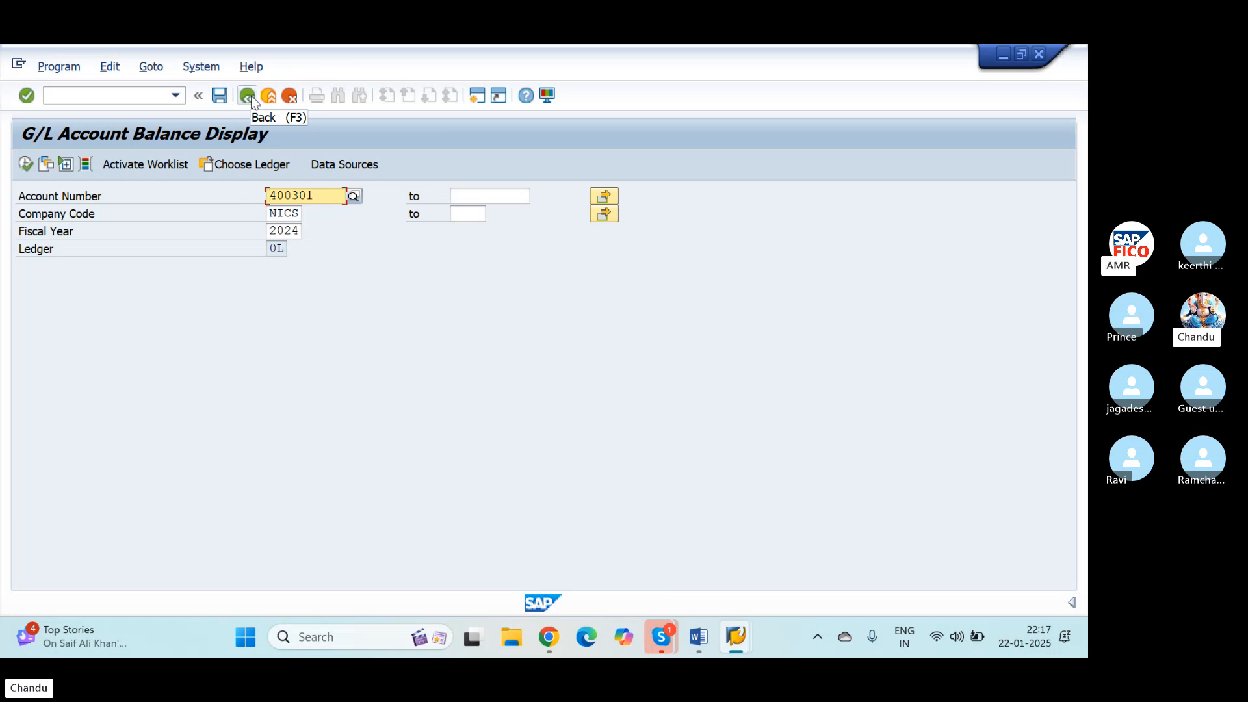
click(203, 68)
click(767, 547)
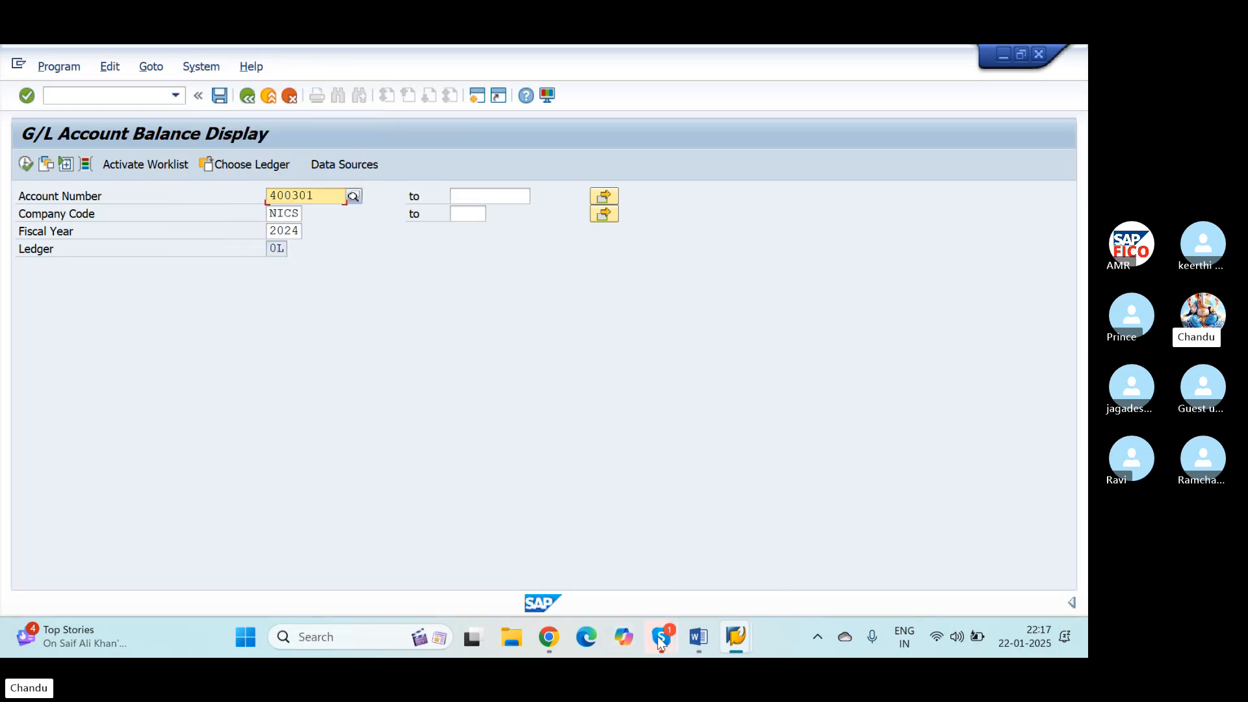
mouse_move(660, 640)
click(630, 530)
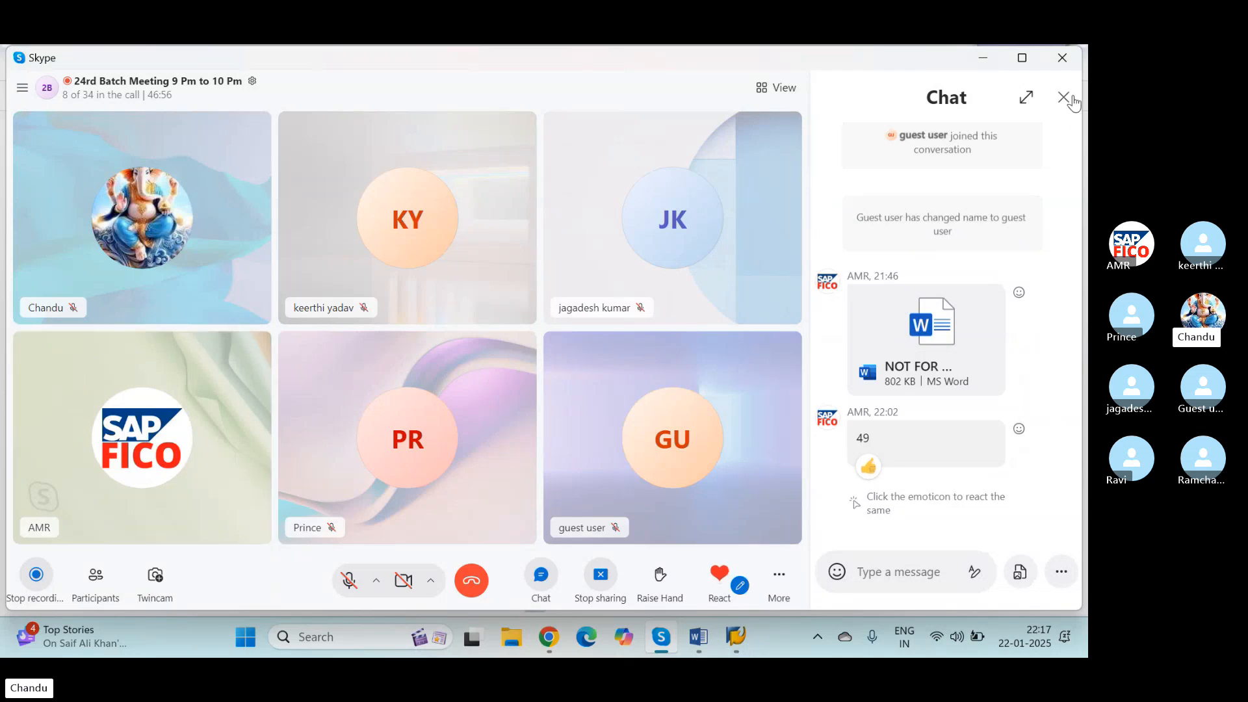
click(1064, 98)
click(736, 637)
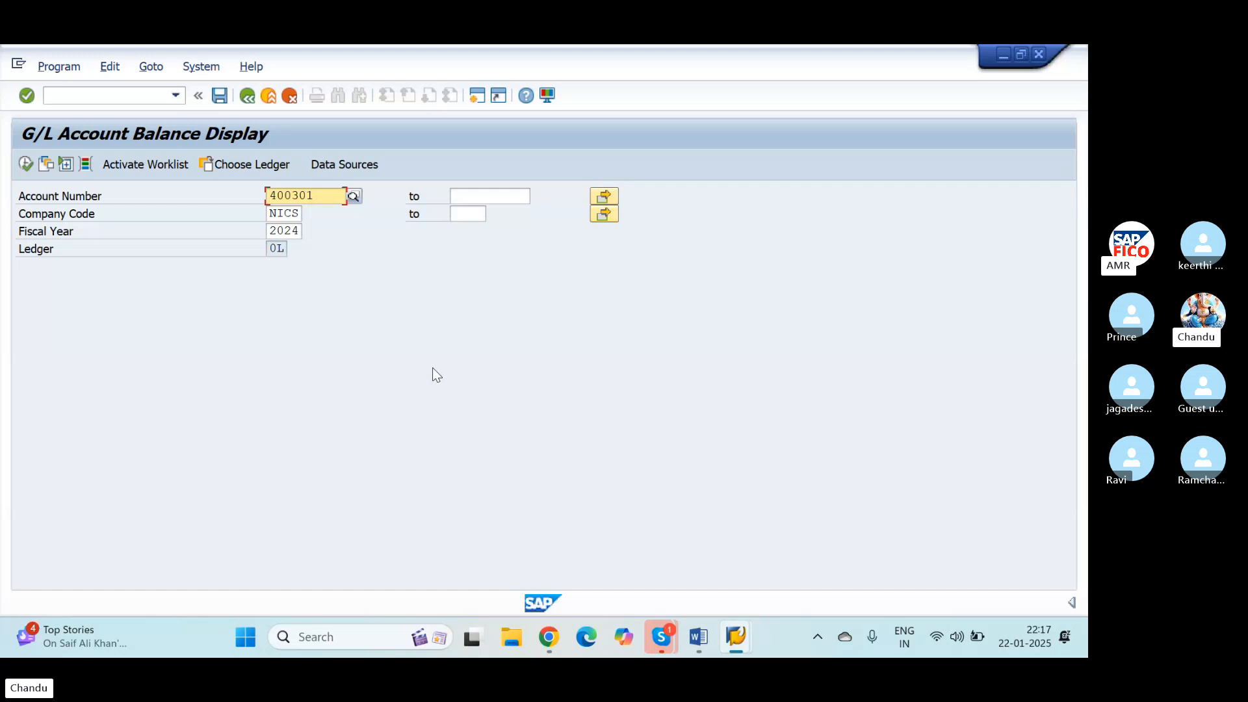
click(550, 638)
mouse_move(661, 637)
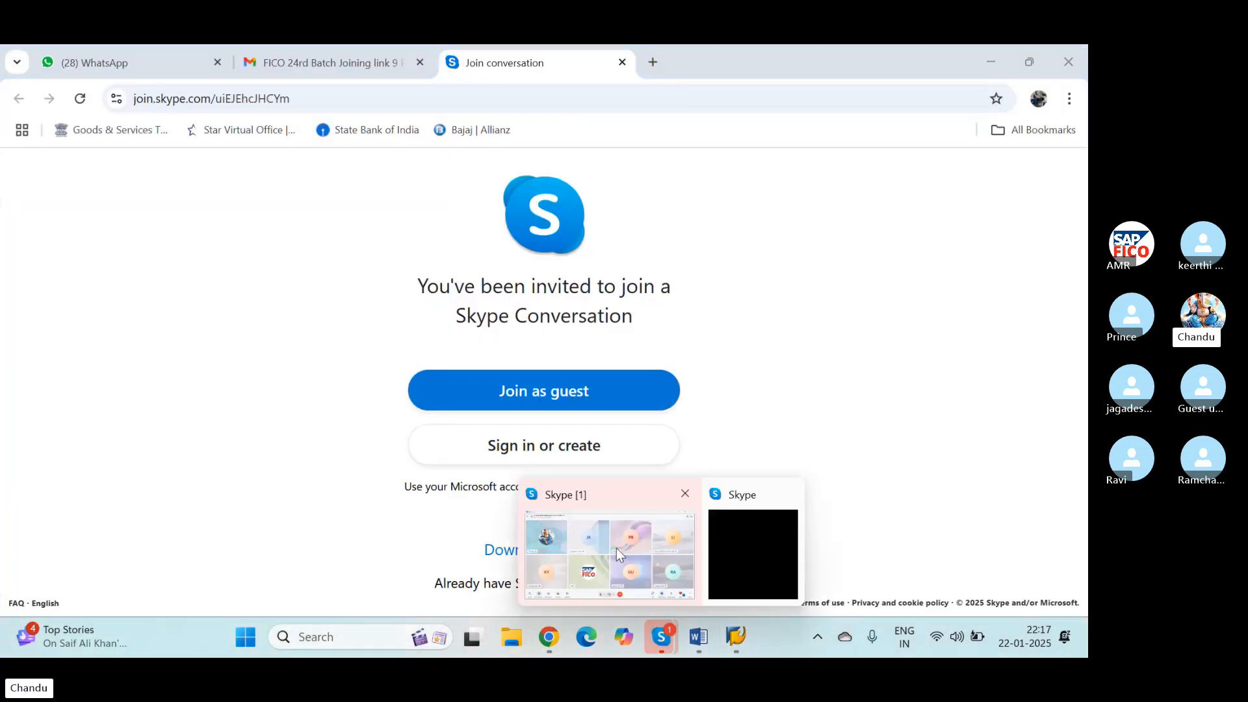
click(564, 527)
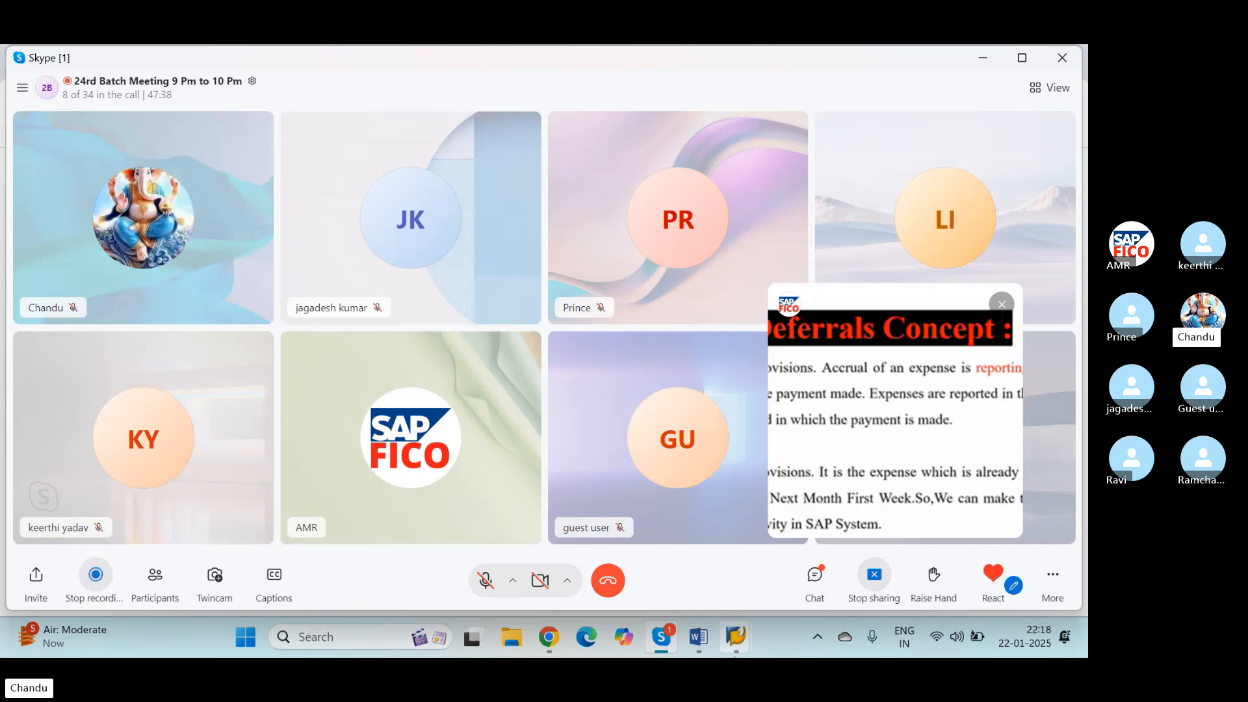
Step: Switch to the AA FICO TOPICS document in Word and look through the numbered list of course topics
click(699, 637)
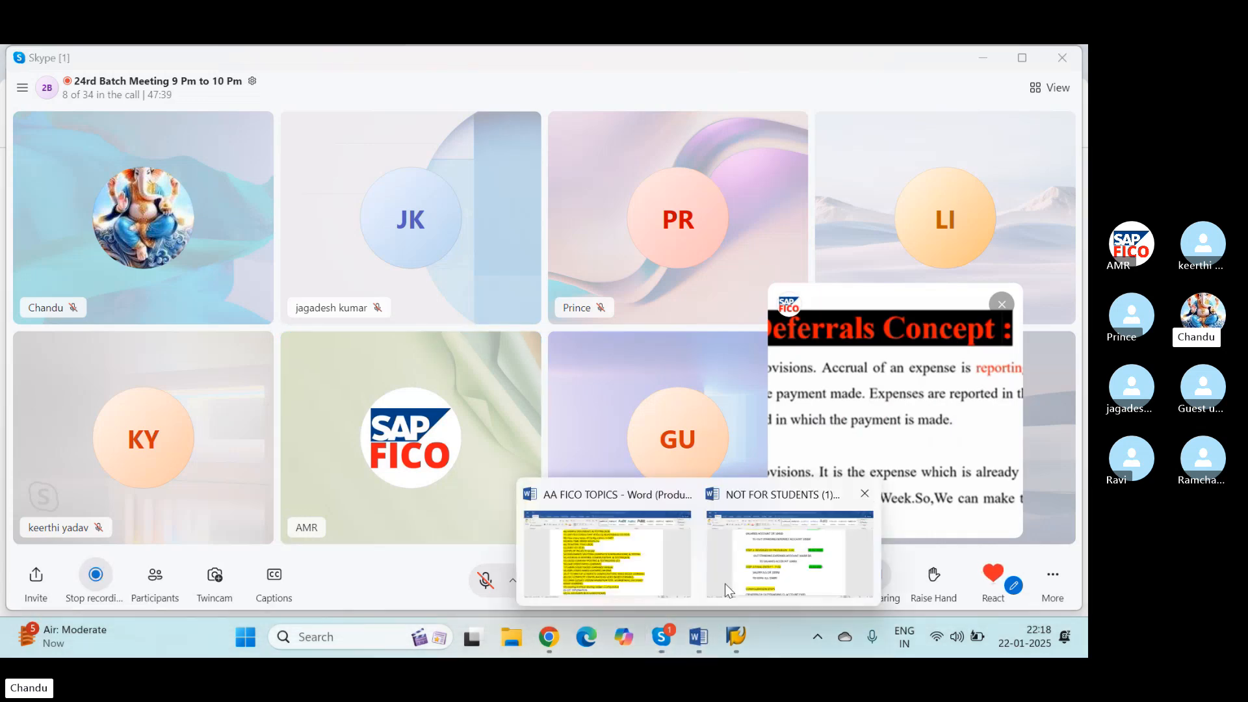
click(622, 554)
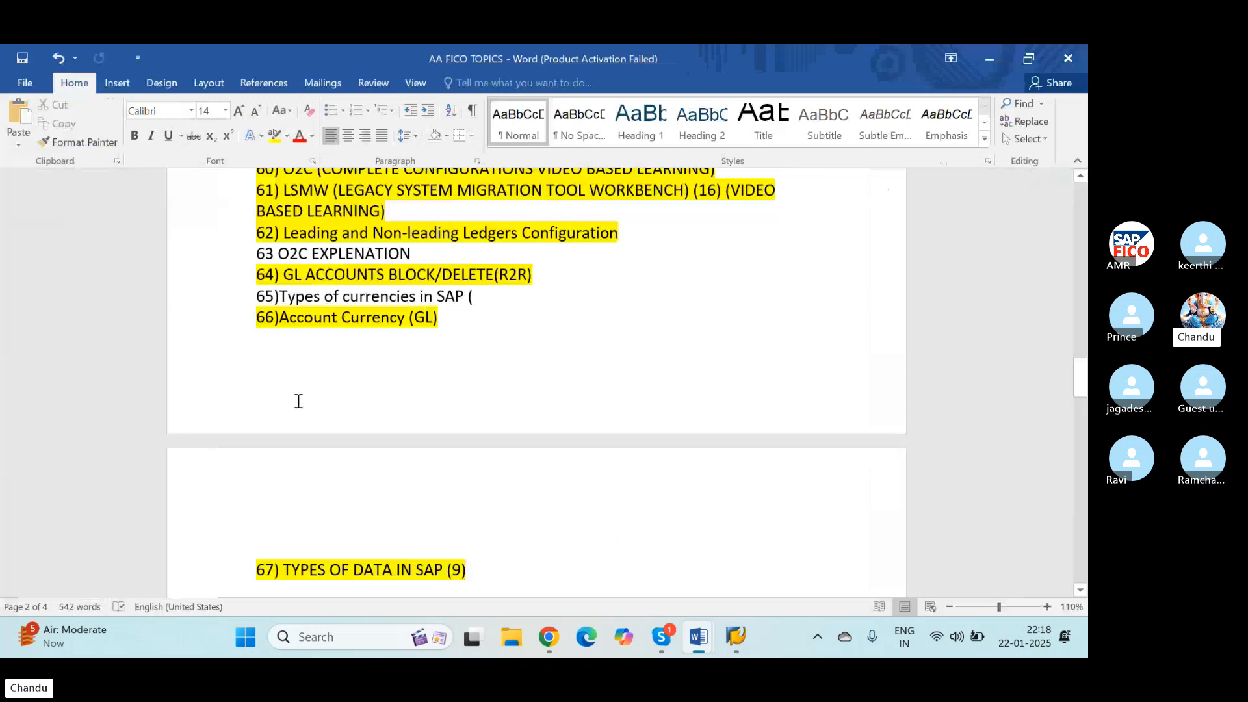
scroll(299, 397, up, 15)
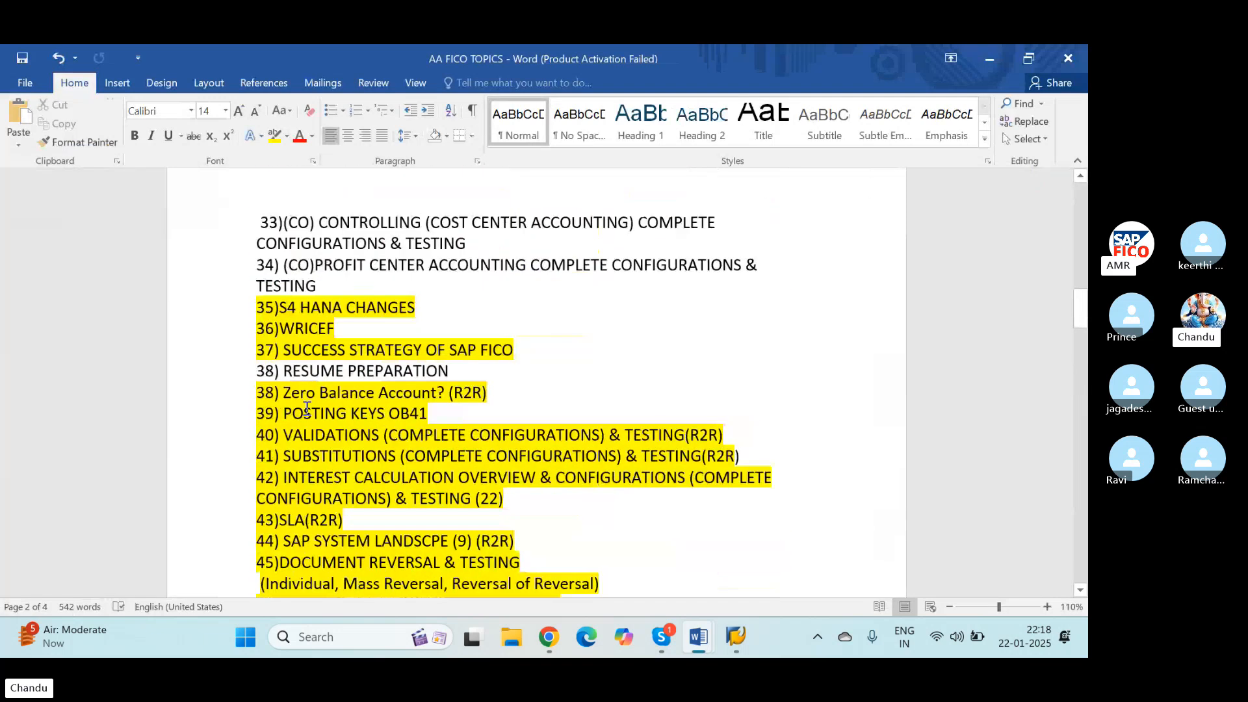
scroll(309, 416, up, 7)
scroll(311, 418, down, 6)
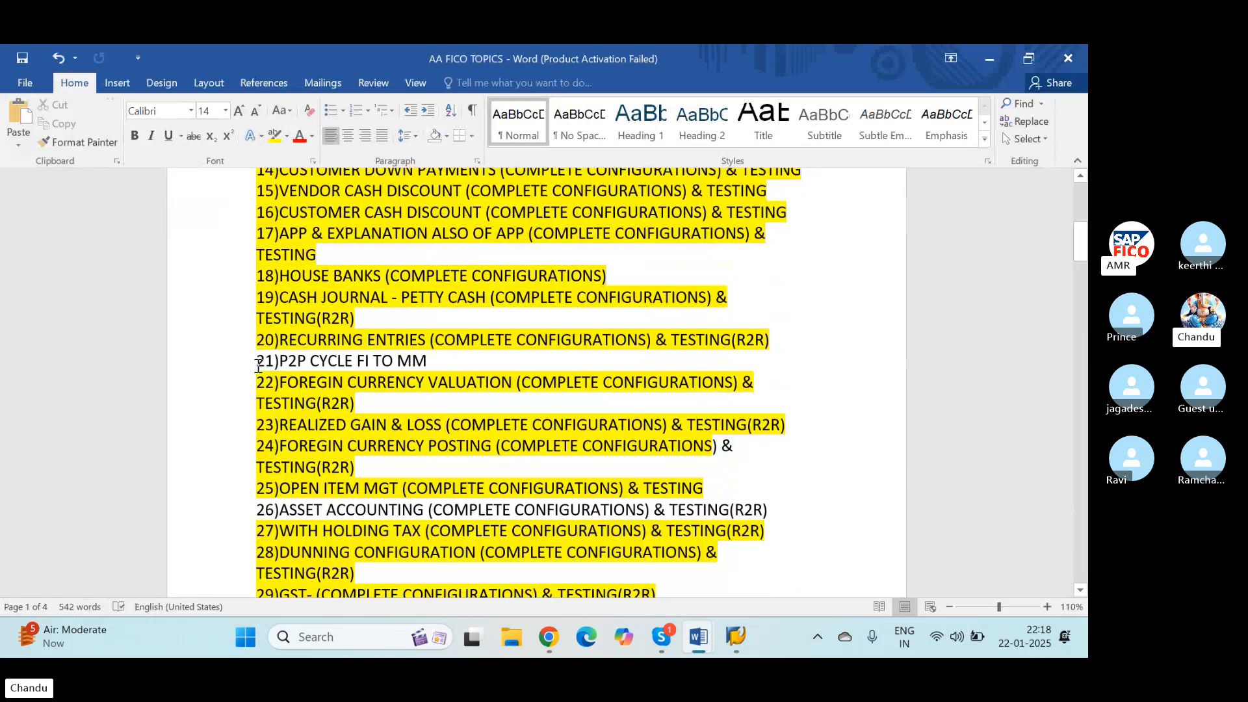
scroll(279, 501, down, 3)
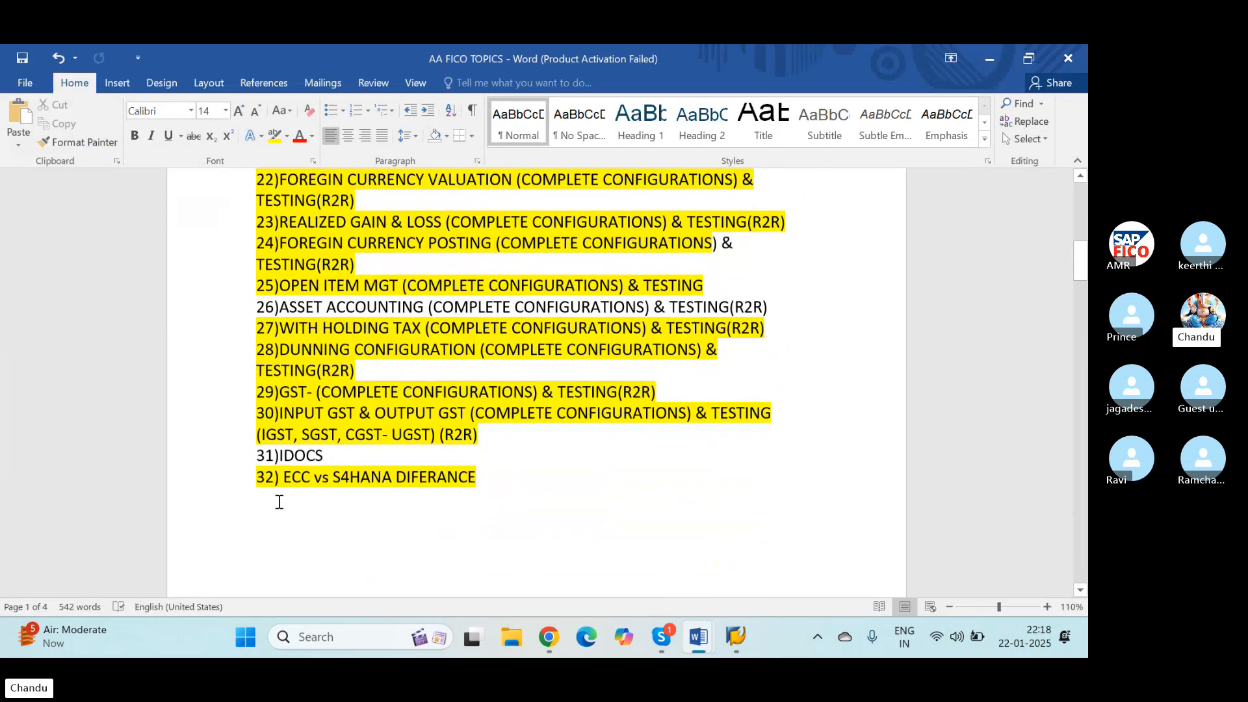
scroll(259, 446, down, 2)
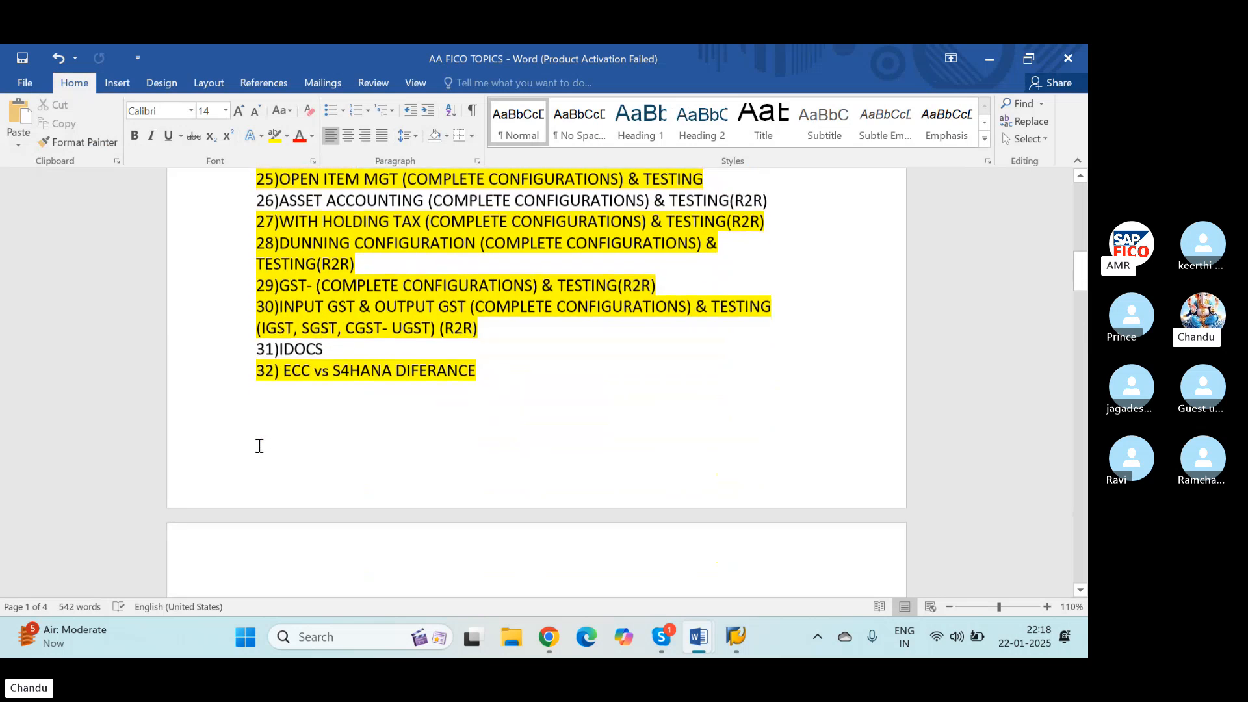
Step: Highlight topic 76, "How to move GL Master Data from one company code to another company code?", in bright green
scroll(259, 446, down, 5)
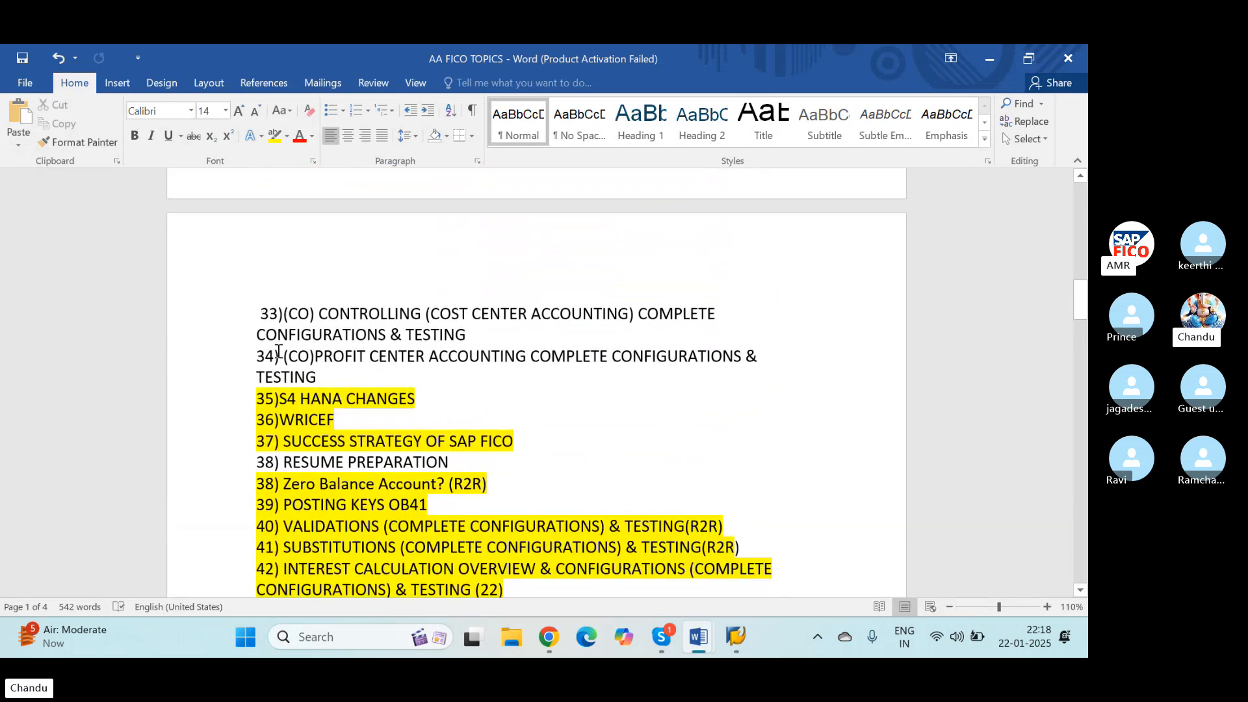
scroll(260, 362, down, 5)
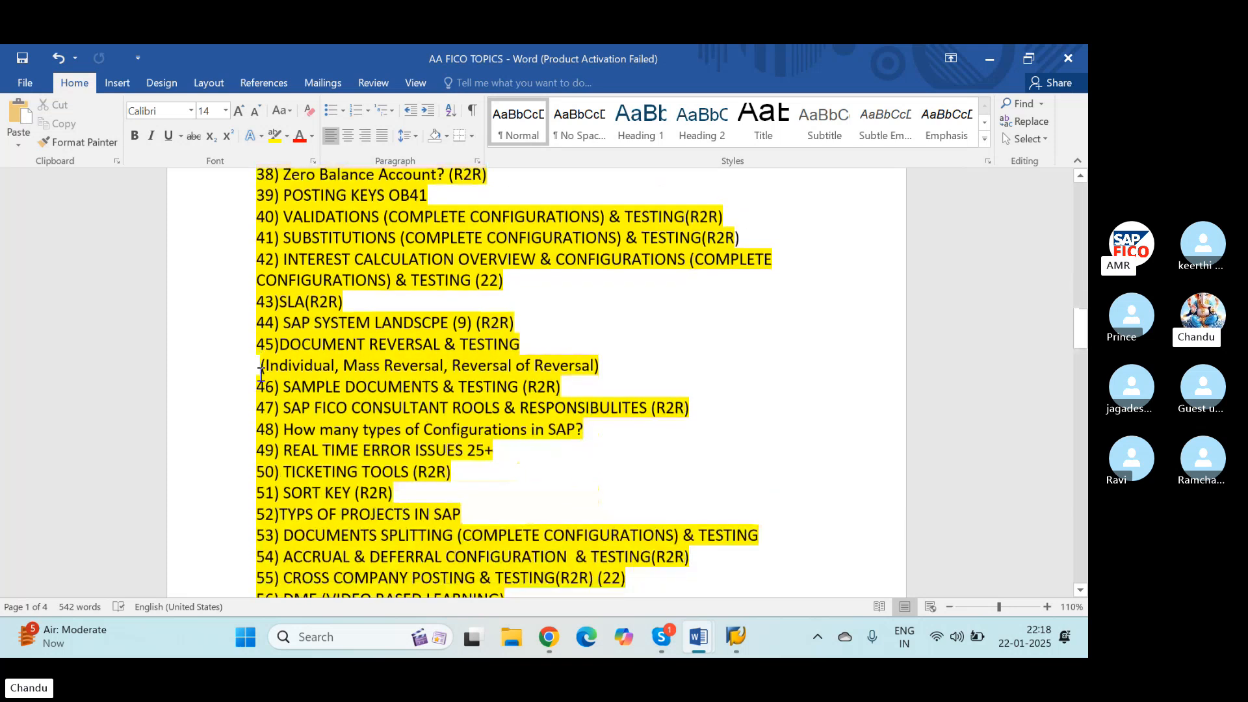
scroll(260, 373, down, 5)
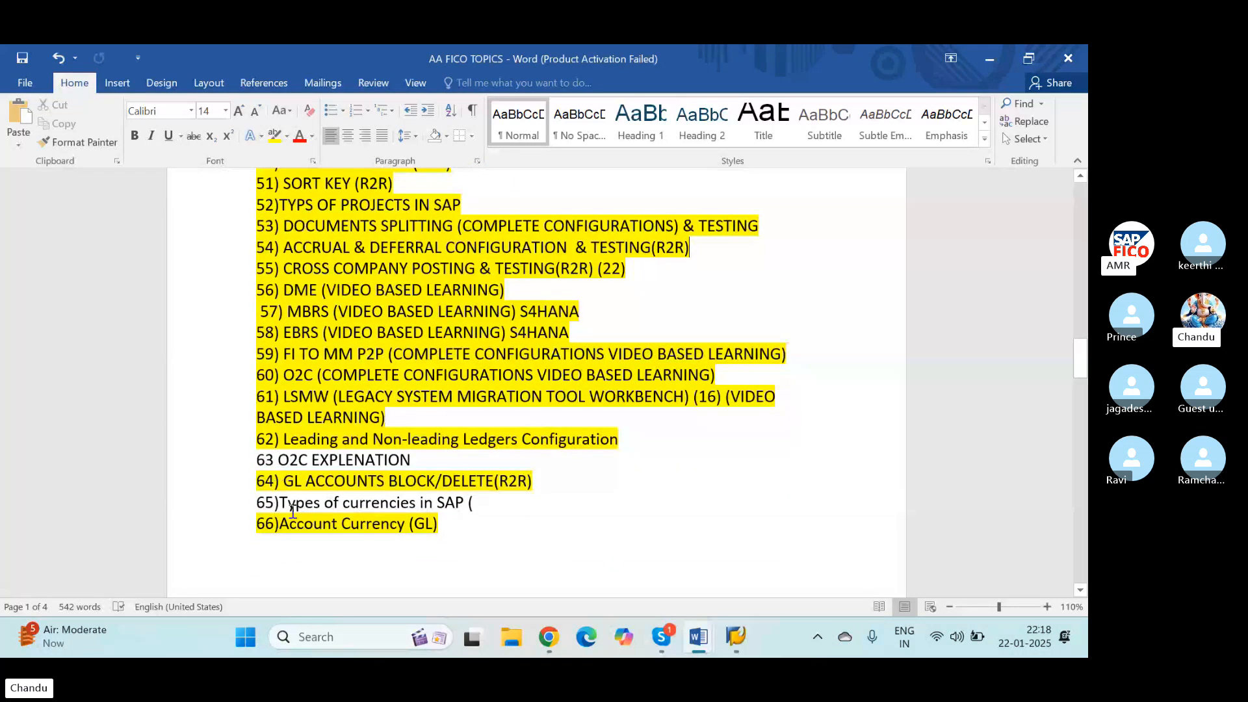
scroll(253, 501, down, 6)
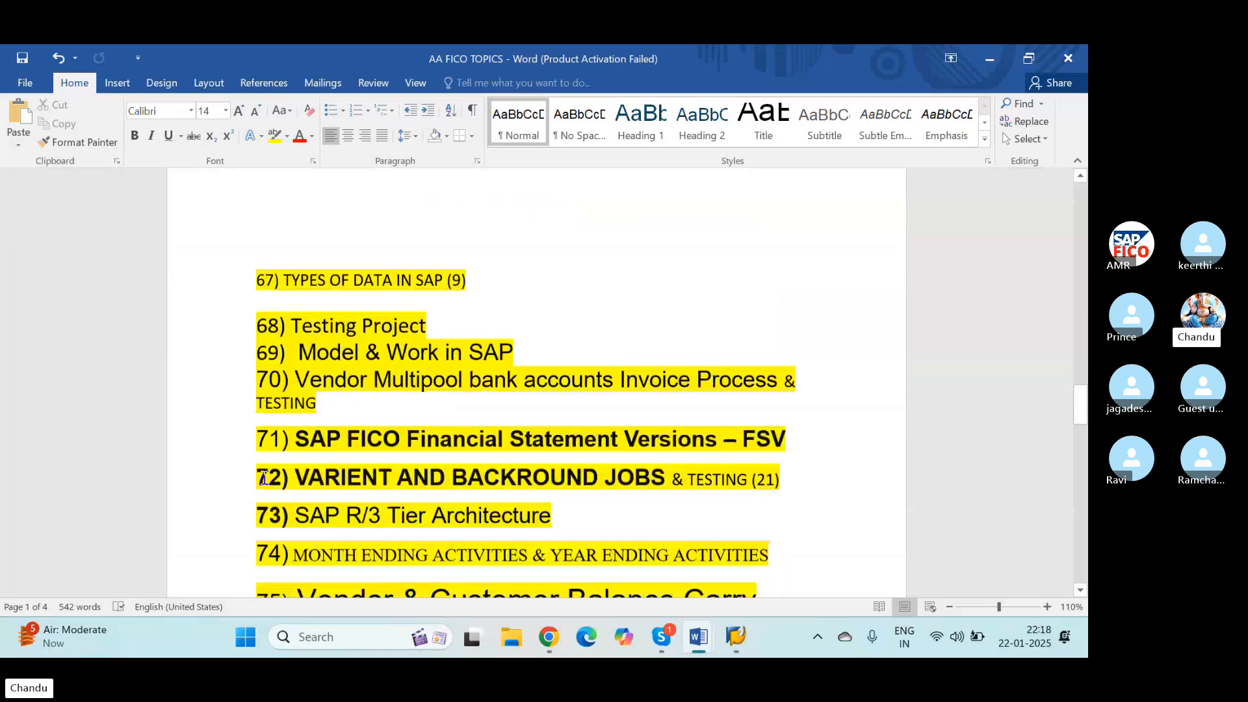
scroll(265, 478, down, 5)
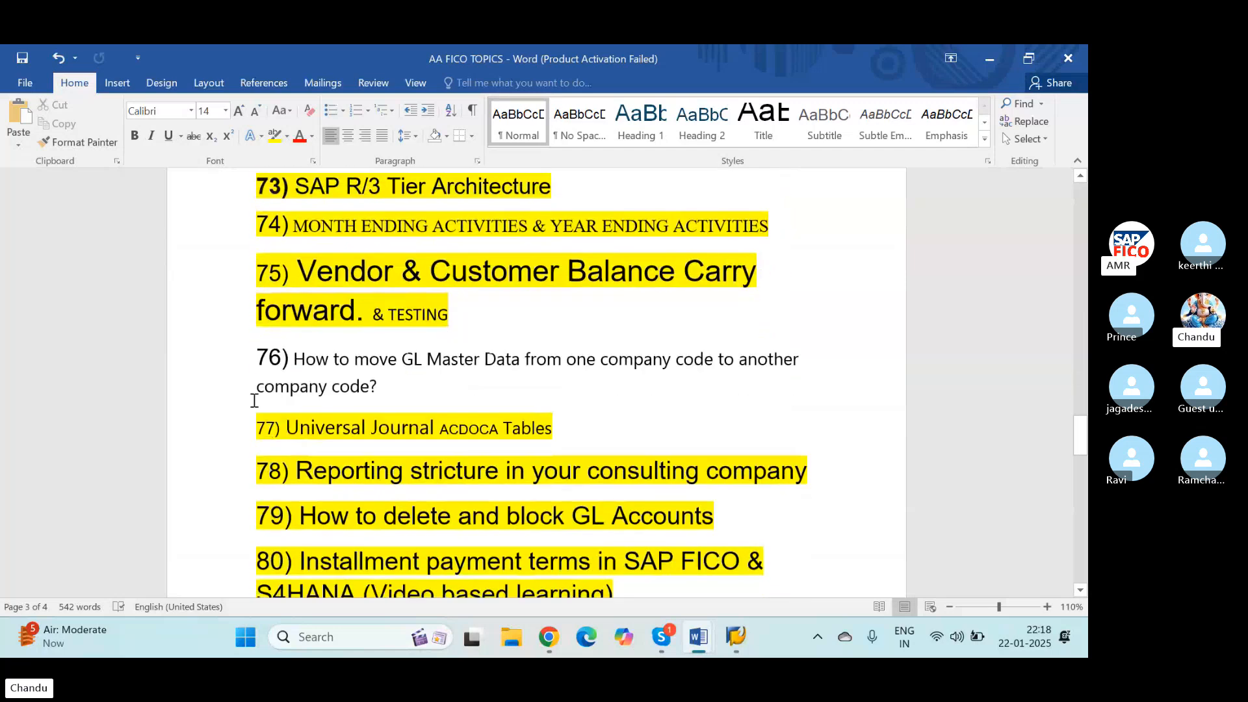
drag(257, 357, 418, 398)
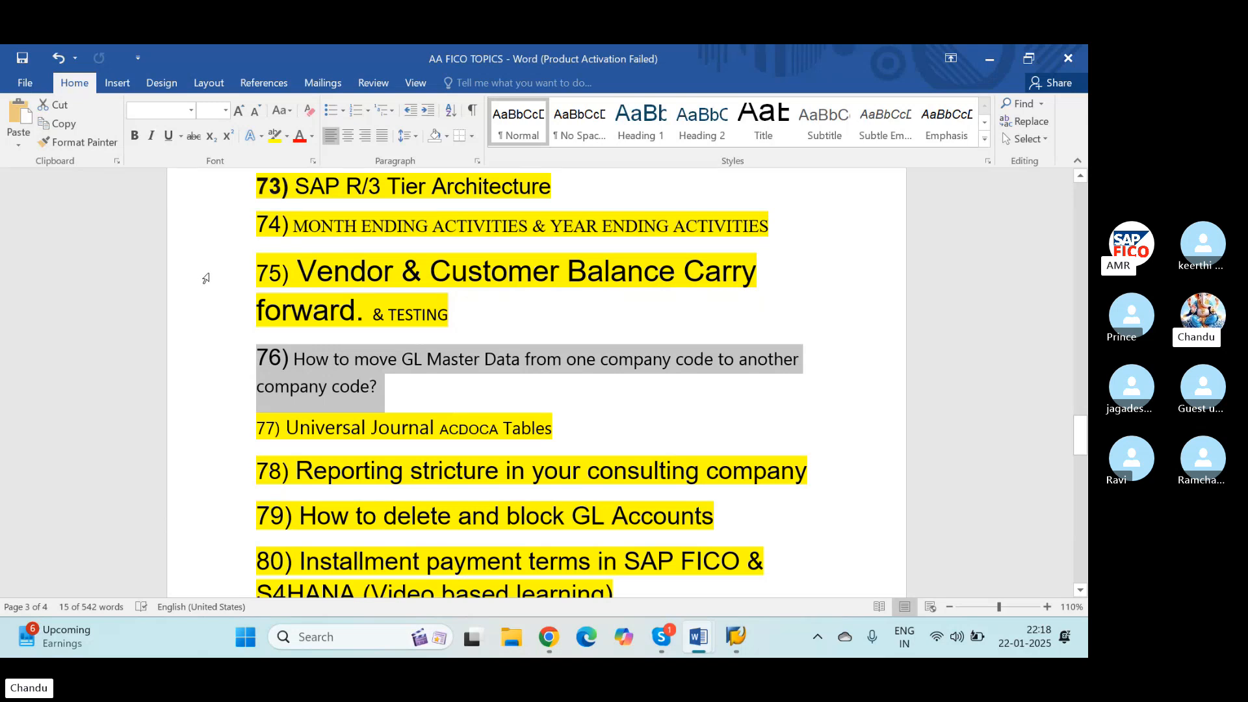
click(290, 137)
click(300, 160)
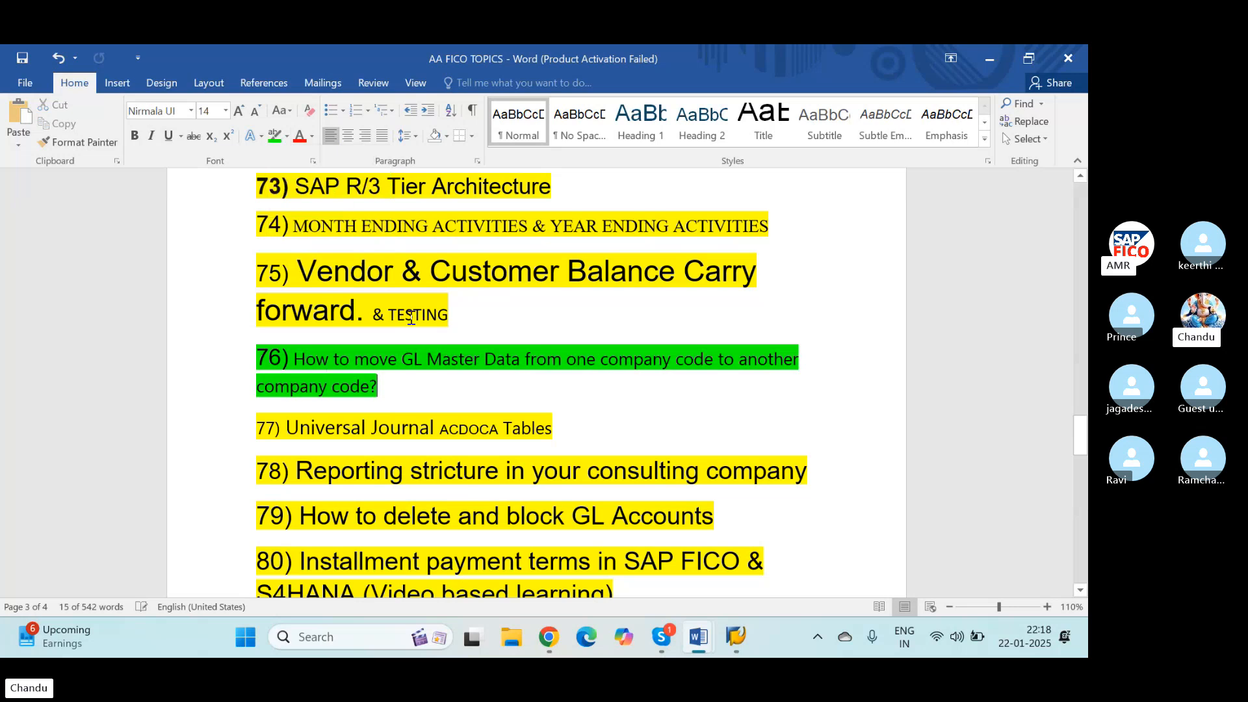
Step: Look back through the course topics above topic 76, up to topics 60 to 66
scroll(401, 418, down, 5)
scroll(402, 418, up, 5)
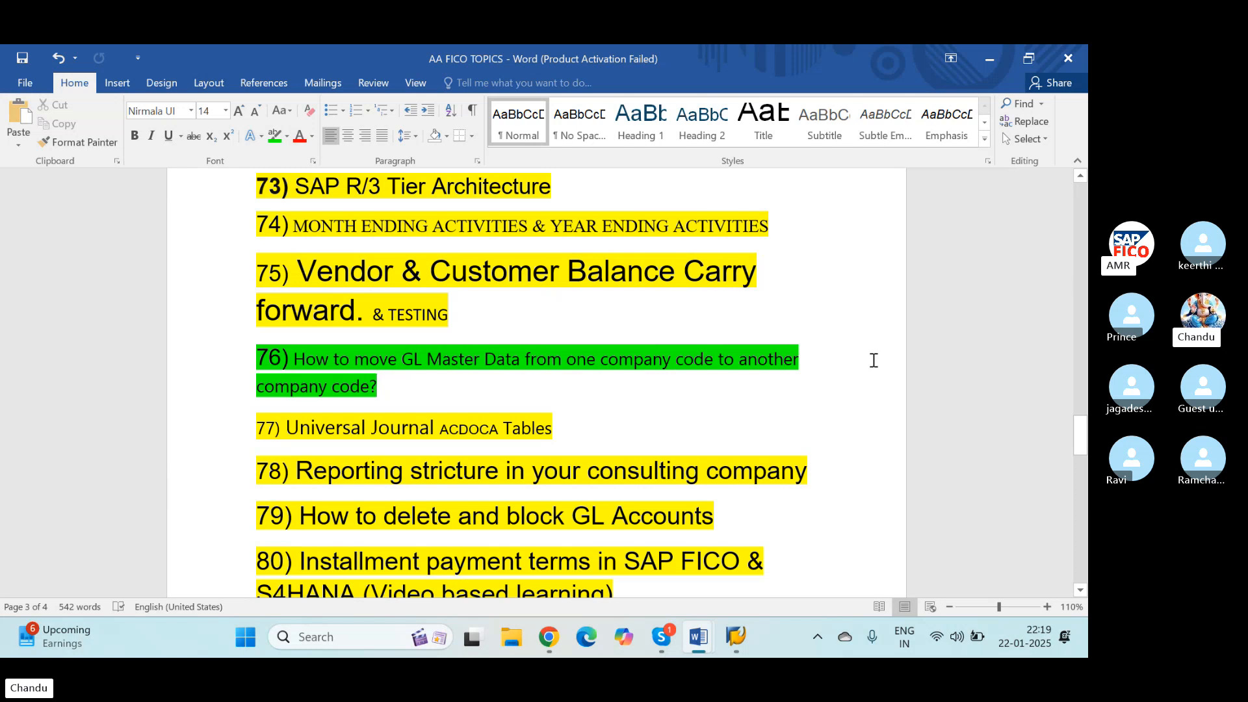
scroll(806, 431, up, 5)
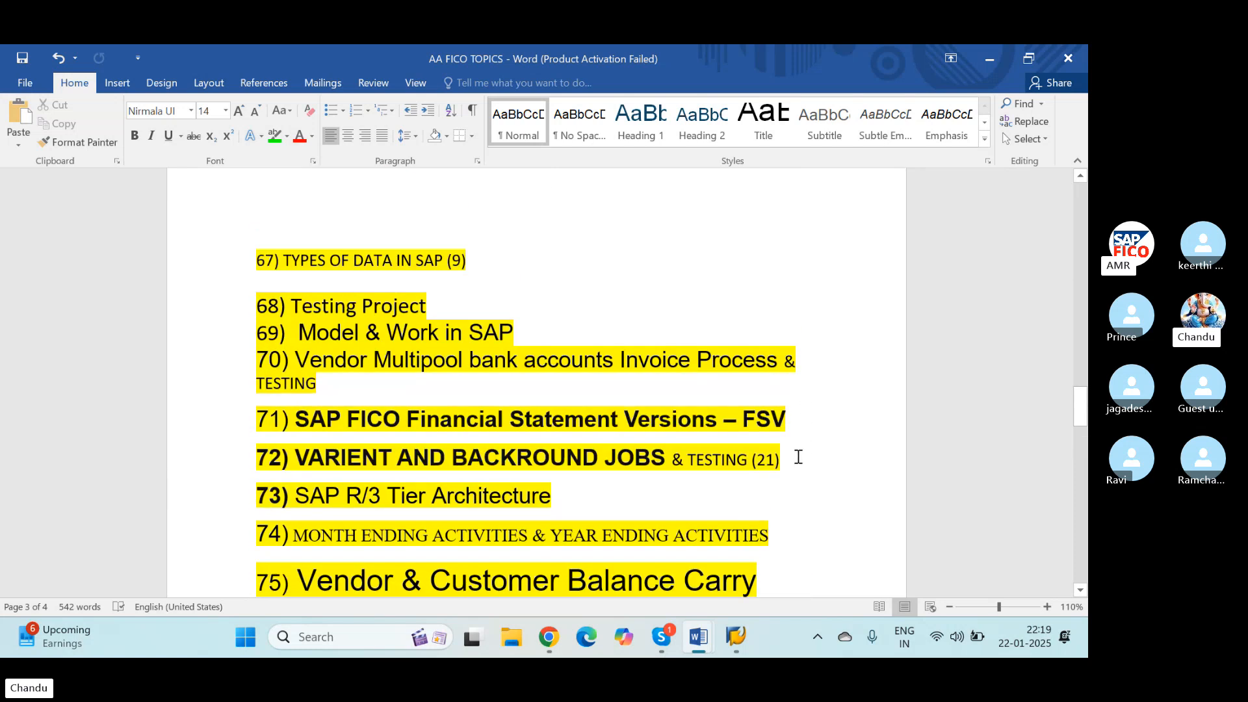
scroll(799, 458, up, 3)
scroll(798, 457, up, 2)
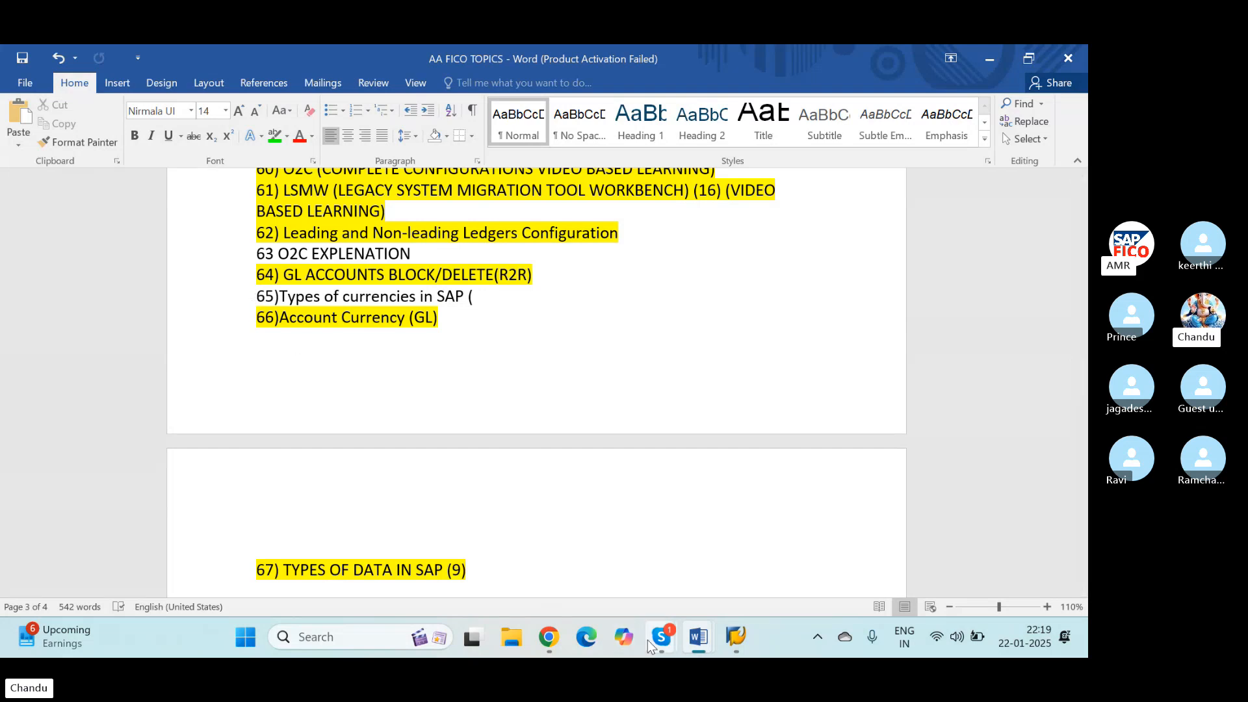
mouse_move(661, 636)
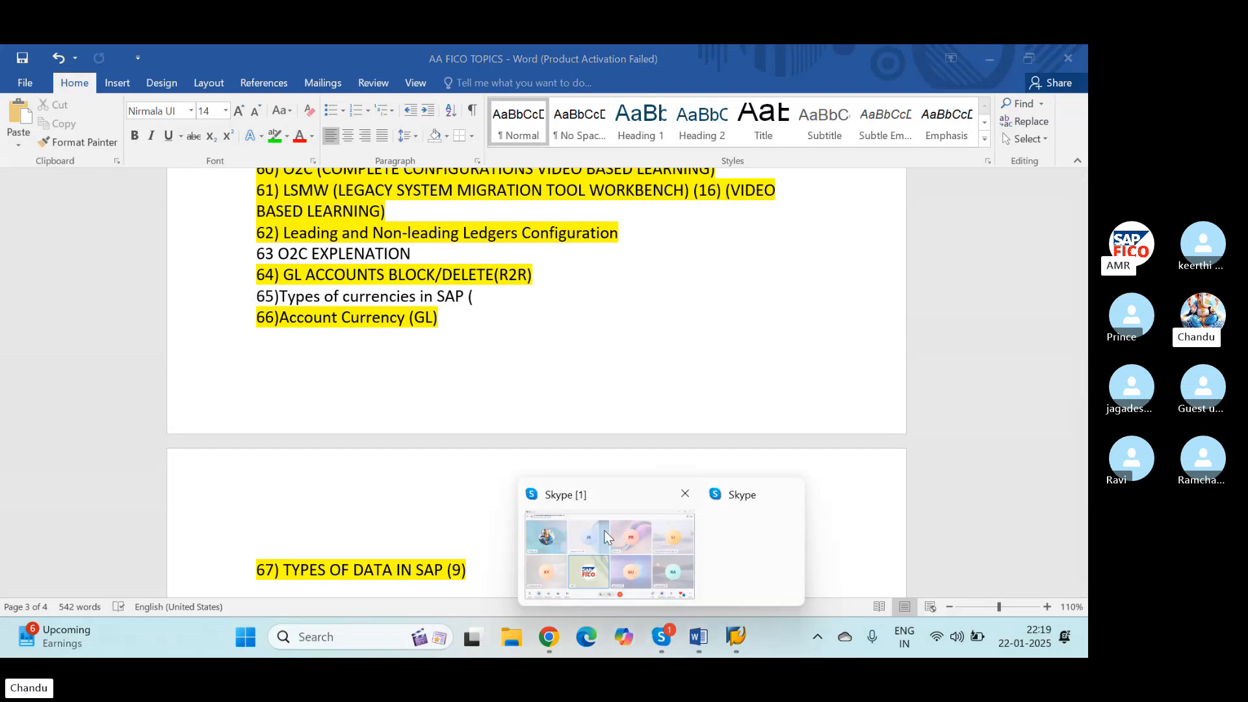
click(390, 396)
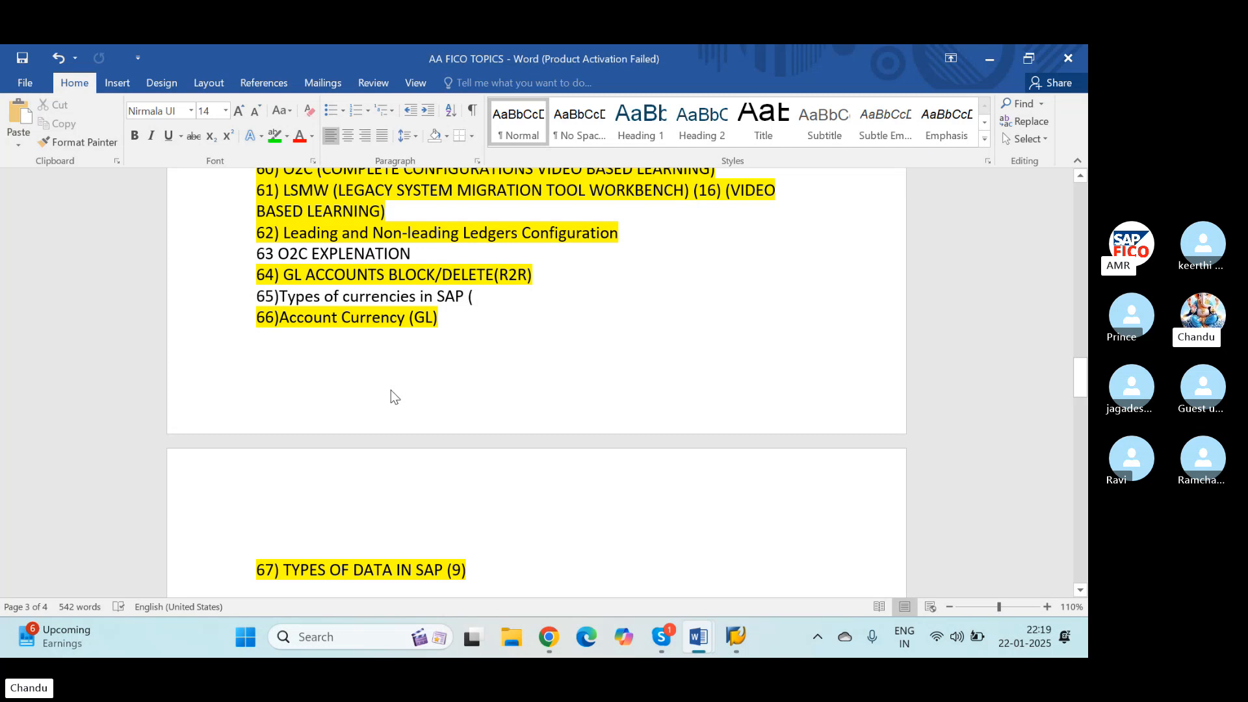